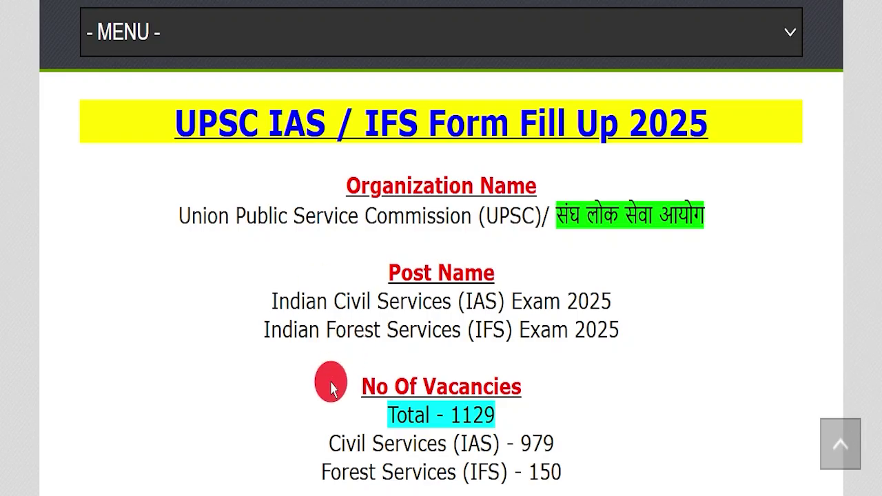
Mark the 1129 vacancy total, 18.02.2025 (06:00 PM) deadline and 19.02.2025–25.02.2025 correction window in the CSE notice.
left_click_drag(317, 414, 503, 401)
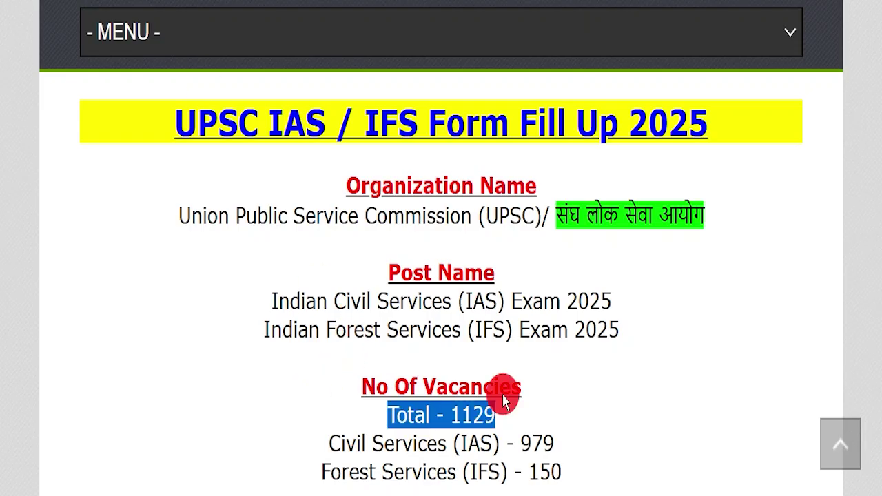
left_click(520, 406)
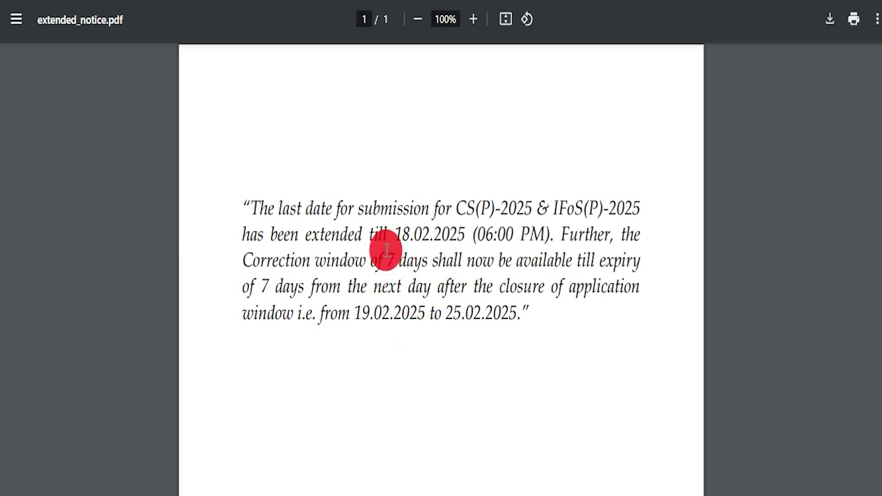
left_click_drag(388, 218, 541, 237)
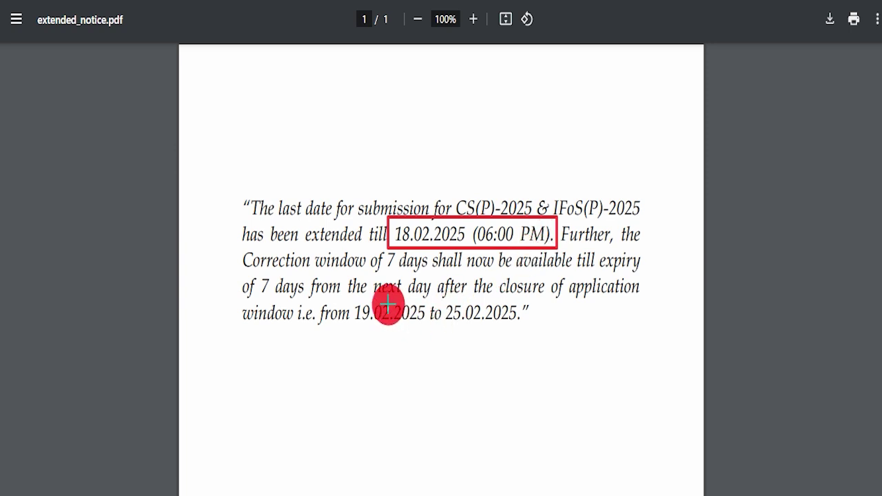
mouse_move(353, 294)
left_mouse_down()
mouse_move(533, 313)
mouse_move(543, 330)
left_mouse_up()
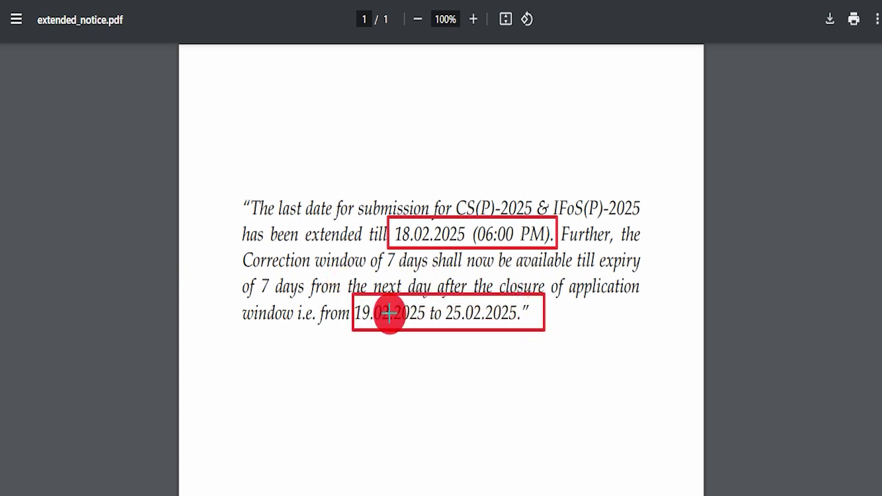
key("Escape")
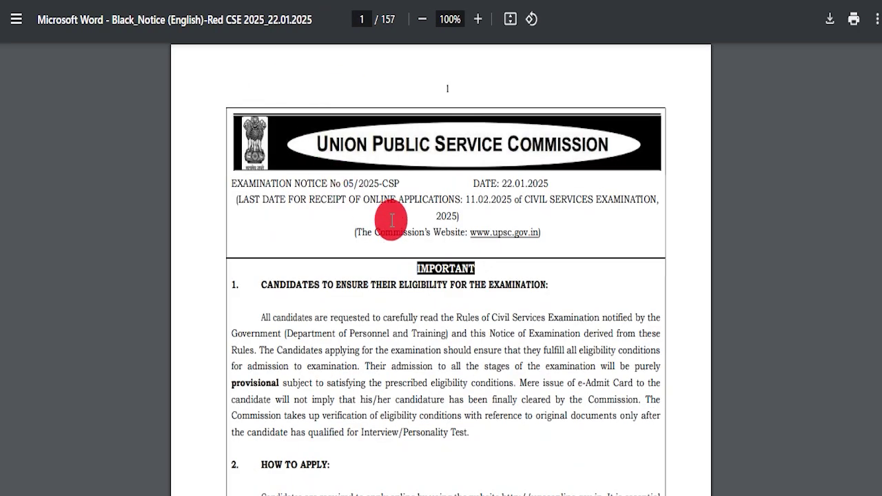
scroll(431, 269, "down", 20)
scroll(457, 272, "down", 20)
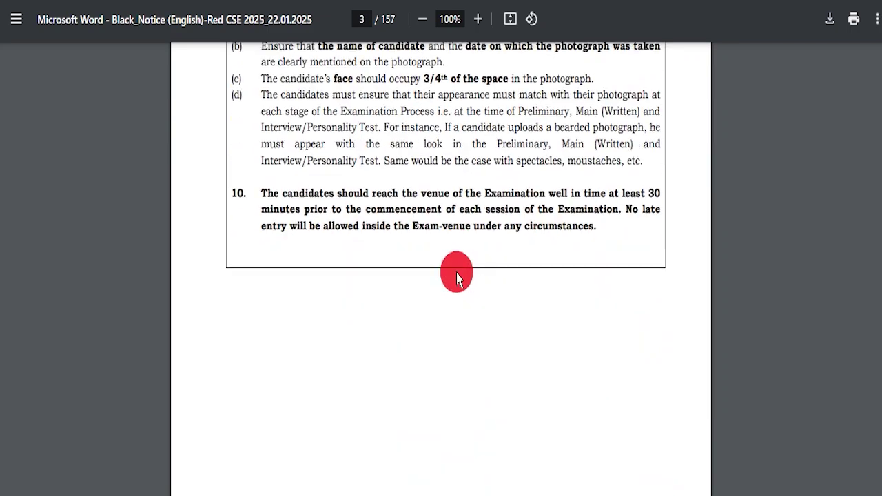
scroll(461, 268, "down", 10)
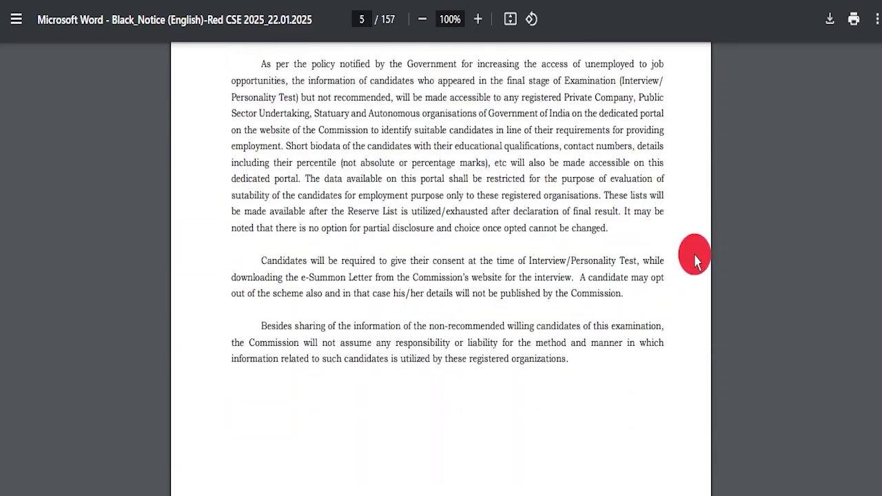
left_click_drag(881, 68, 880, 22)
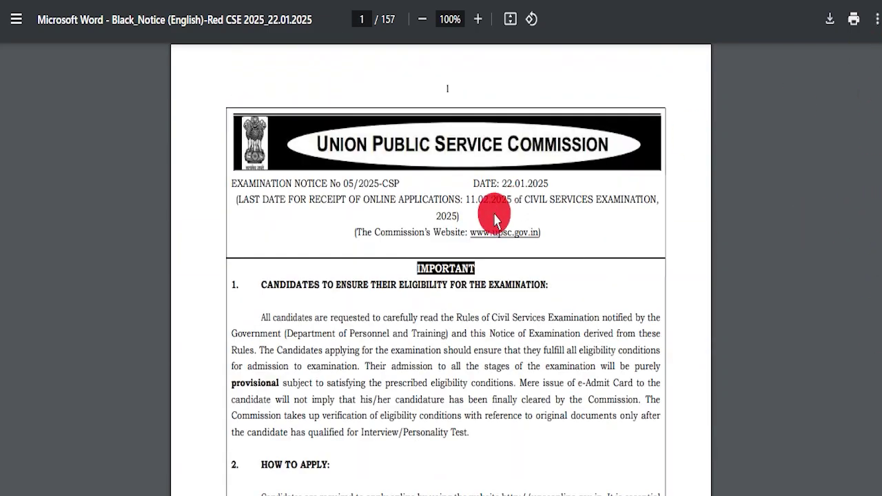
Switch to the IFoS notice and highlight its IMPORTANT heading and first eligibility point.
left_click(391, 167)
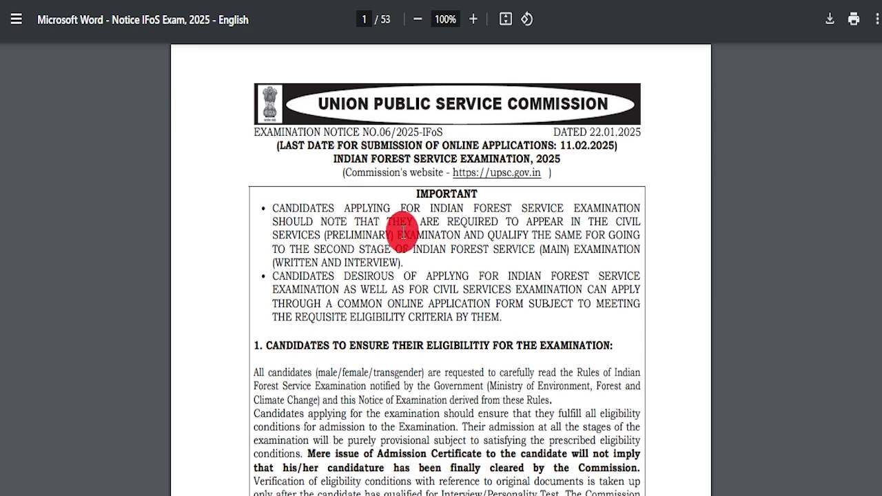
scroll(427, 261, "down", 7)
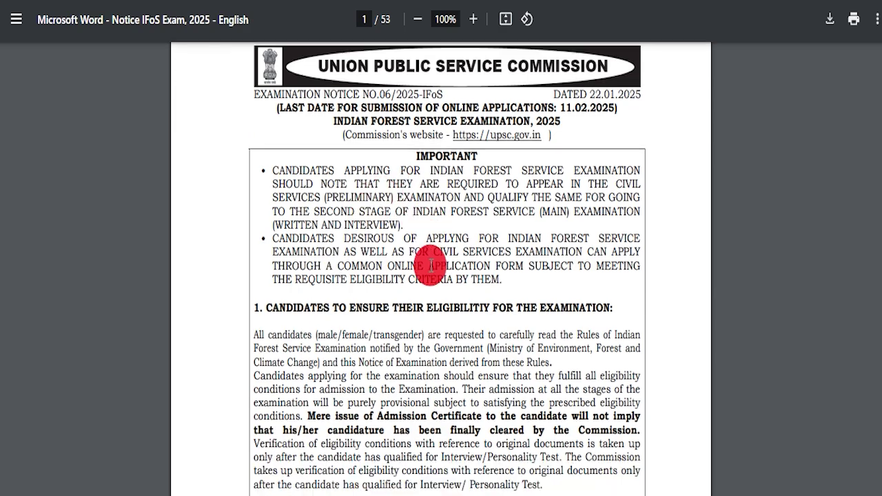
scroll(422, 260, "up", 7)
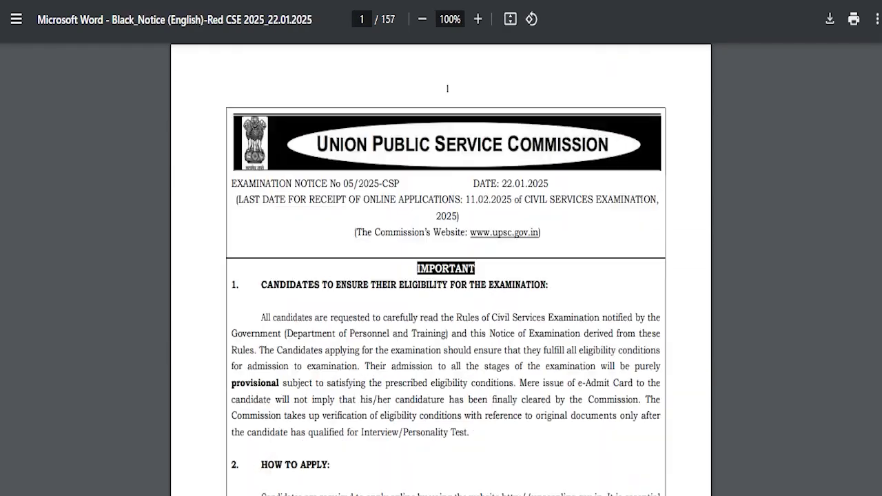
left_click_drag(406, 260, 543, 279)
left_click(549, 279)
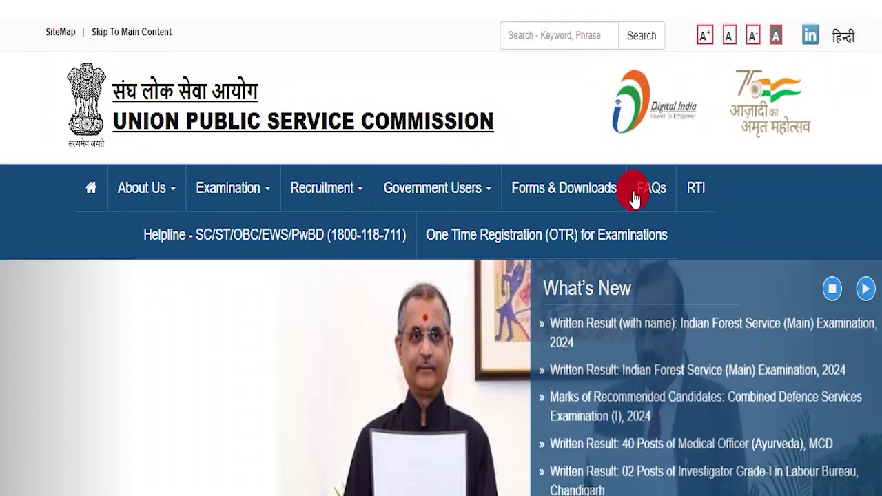
Reach the IndSarkariNaukri UPSC IAS / IFS Form Fill Up 2025 article and highlight its title.
scroll(447, 327, "down", 15)
scroll(446, 327, "down", 3)
scroll(441, 335, "up", 20)
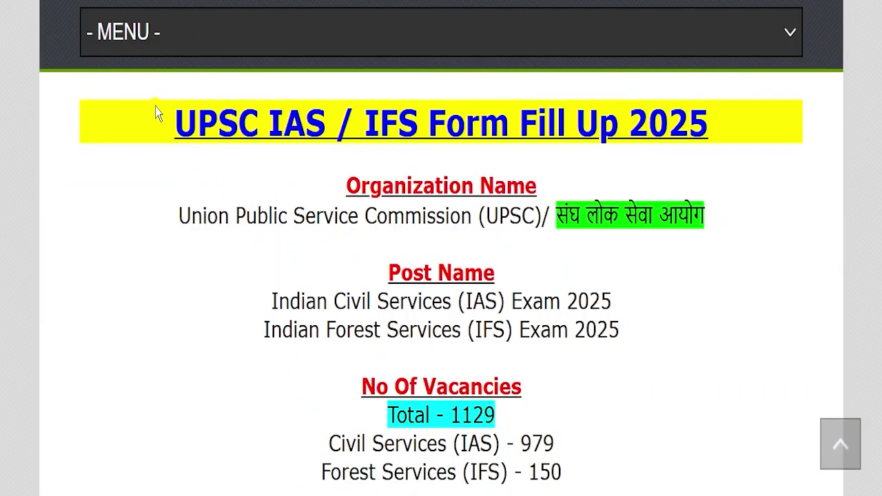
left_click_drag(155, 114, 719, 114)
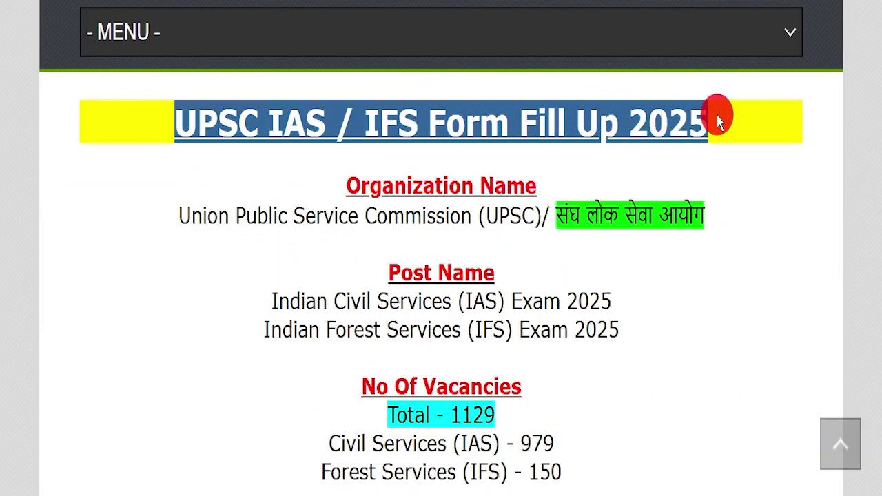
left_click(739, 165)
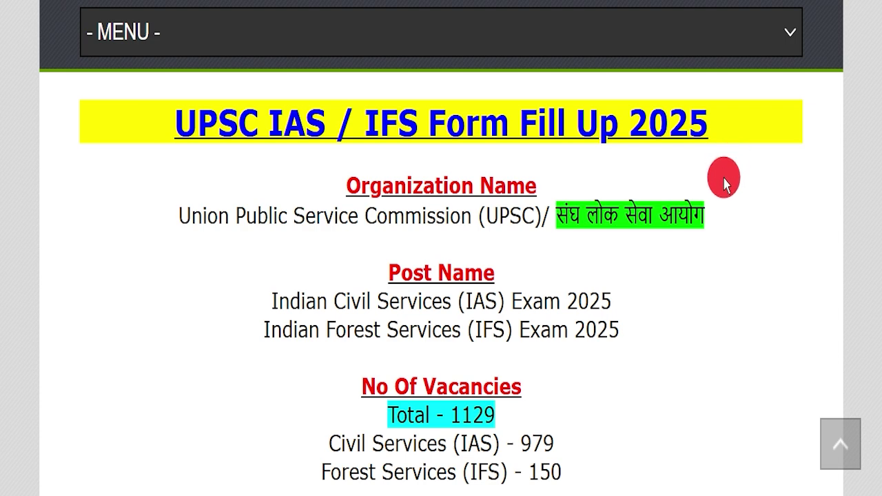
scroll(332, 217, "up", 12)
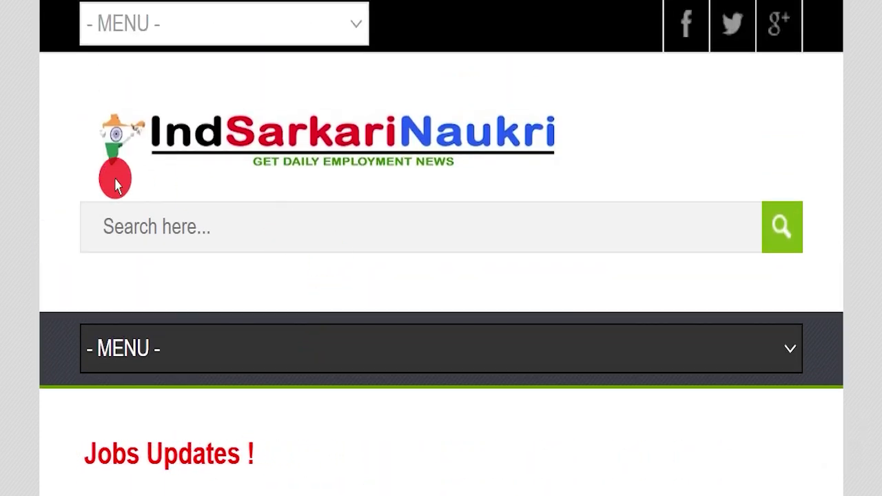
scroll(390, 203, "down", 10)
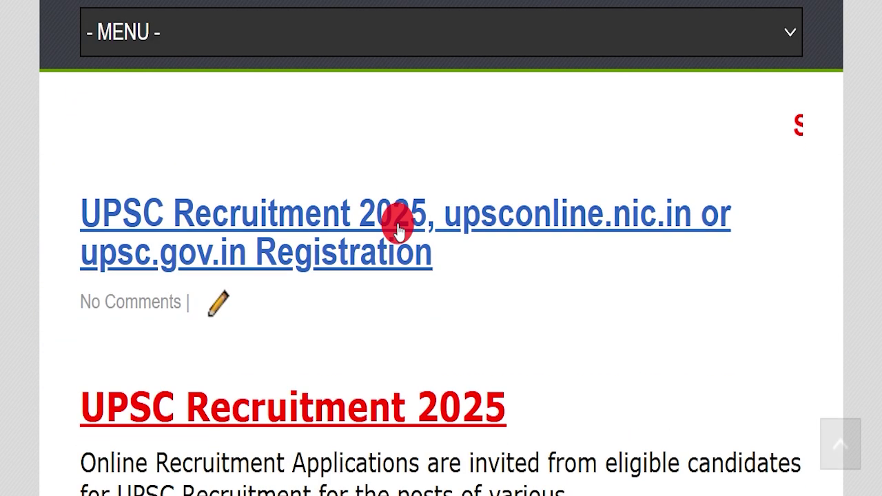
scroll(395, 216, "down", 3)
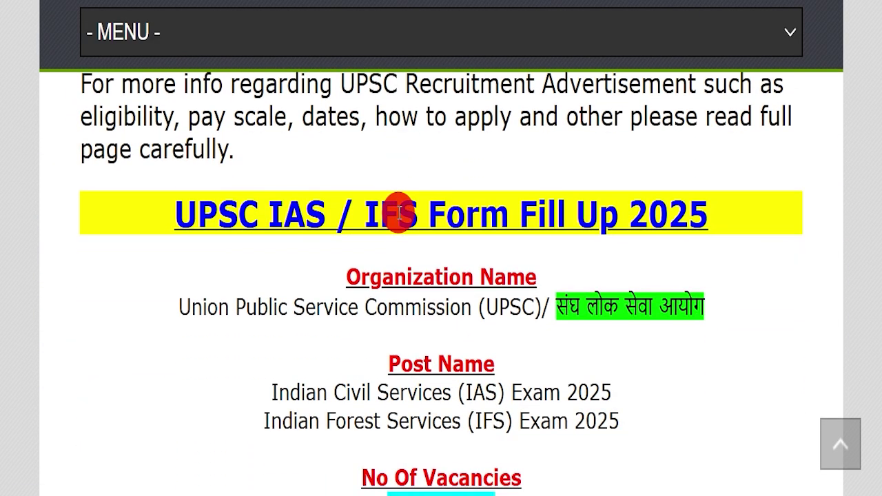
scroll(403, 211, "down", 2)
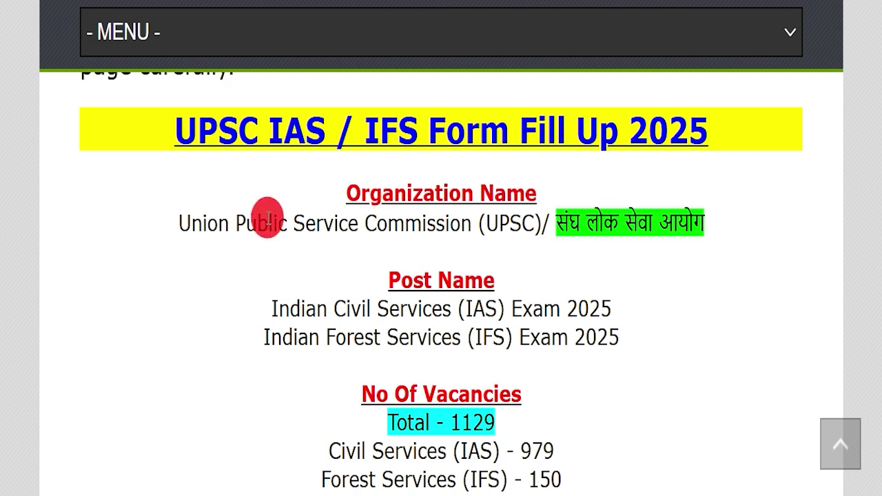
left_click_drag(175, 131, 709, 151)
left_click(708, 152)
left_click_drag(141, 215, 728, 207)
left_click(399, 184)
left_click_drag(400, 184, 728, 210)
left_click(616, 266)
left_click_drag(620, 260, 329, 279)
left_click_drag(231, 306, 641, 301)
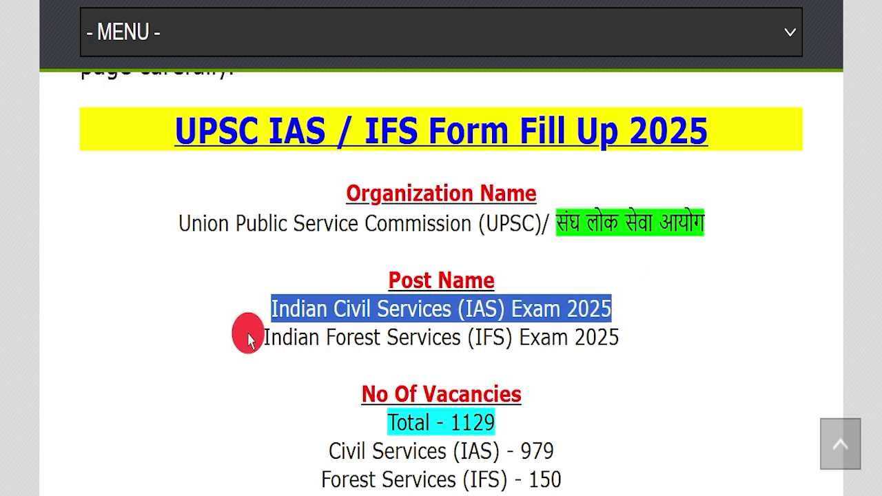
left_click_drag(248, 330, 438, 336)
left_click_drag(513, 329, 242, 242)
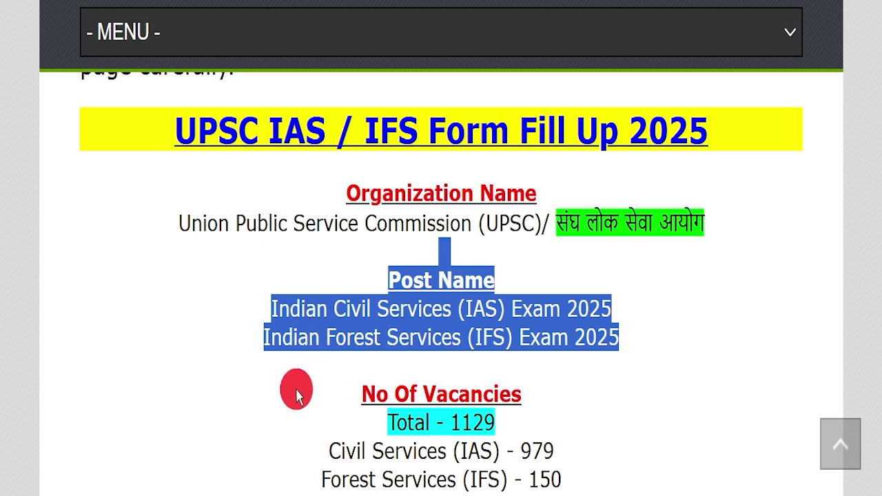
left_click_drag(308, 420, 545, 409)
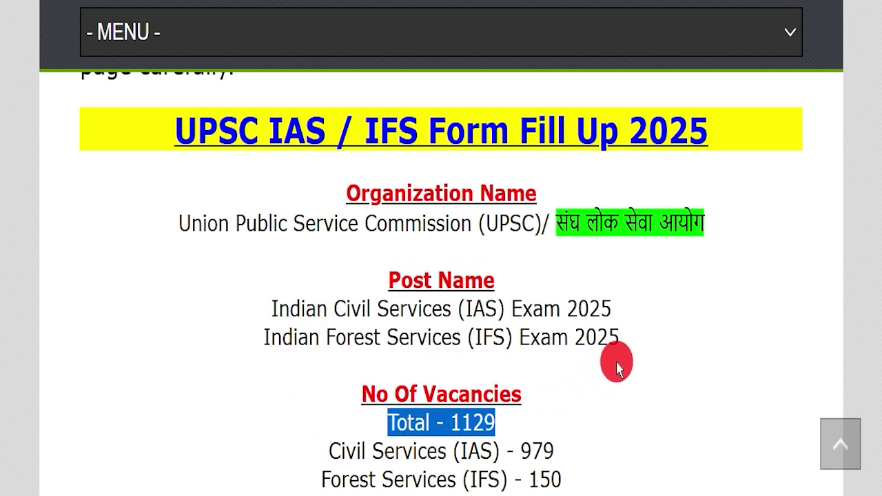
scroll(616, 366, "down", 2)
left_click_drag(282, 279, 571, 281)
left_click(292, 307)
scroll(269, 215, "down", 1)
left_click_drag(321, 218, 591, 225)
left_click(590, 233)
scroll(589, 236, "down", 1)
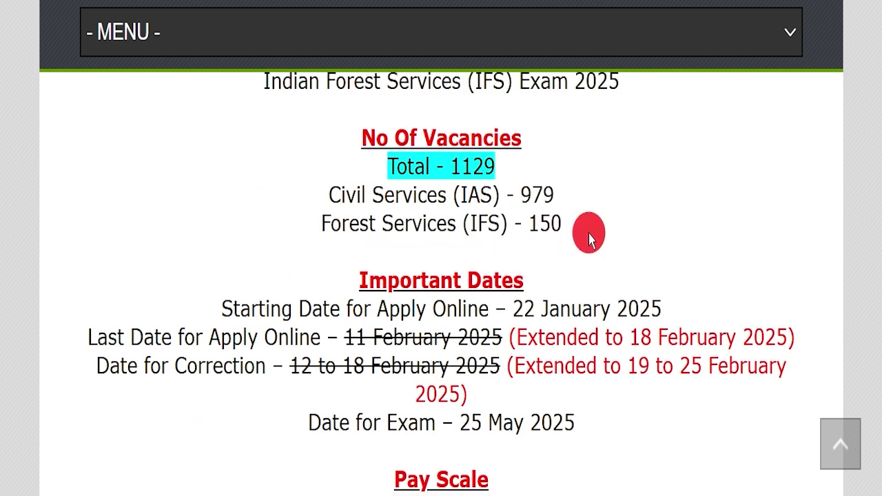
Annotate the Important Dates: 18 February extended deadline, 19–25 February corrections, 25 May 2025 exam.
scroll(589, 238, "down", 1)
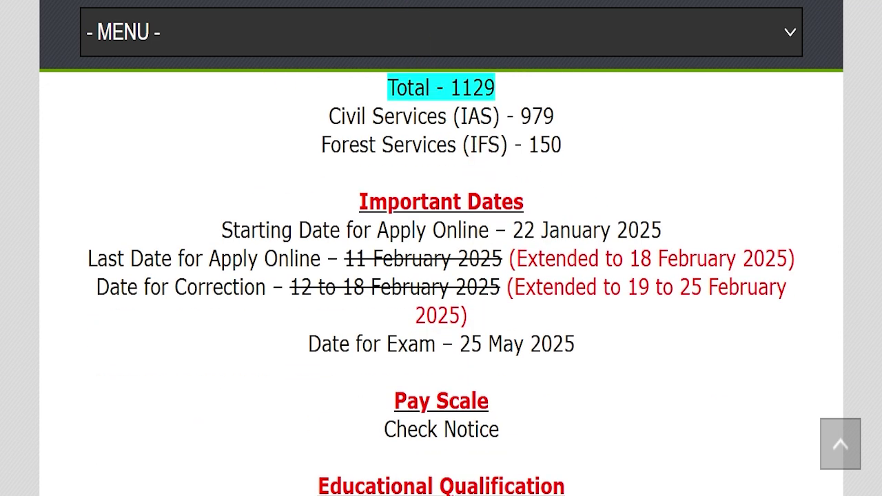
mouse_move(69, 165)
left_mouse_down()
mouse_move(707, 246)
mouse_move(806, 345)
mouse_move(808, 367)
left_mouse_up()
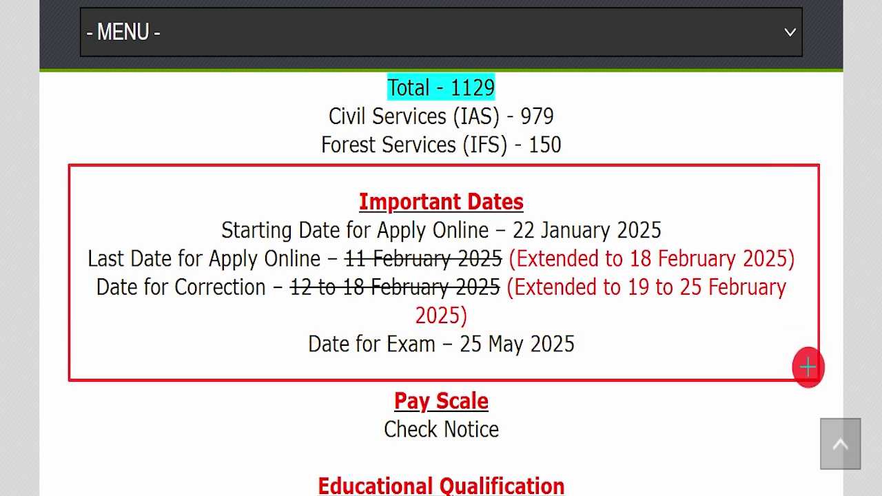
left_click_drag(343, 253, 408, 255)
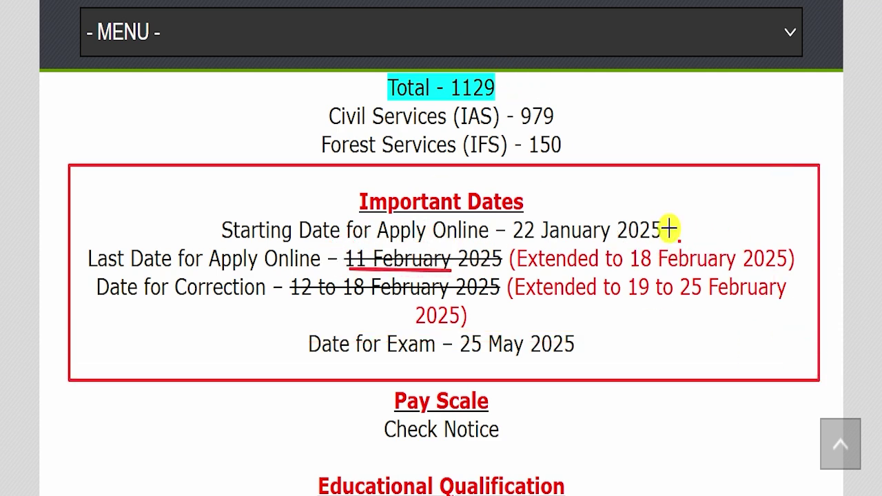
left_click_drag(673, 234, 775, 186)
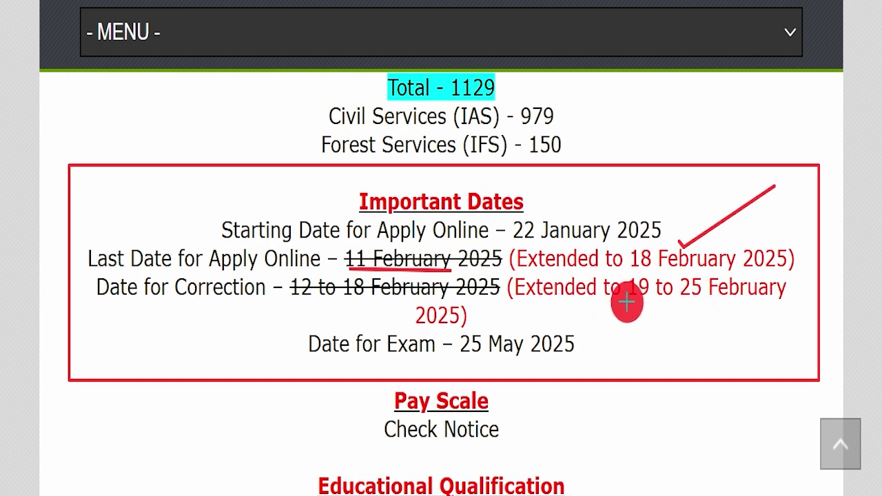
left_click_drag(288, 288, 499, 288)
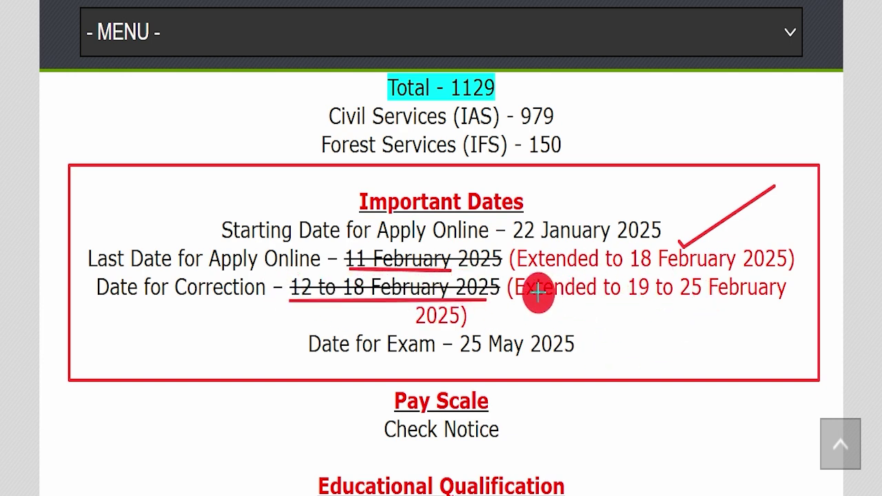
left_click_drag(770, 305, 522, 309)
left_click_drag(312, 360, 538, 360)
mouse_move(580, 337)
left_mouse_down()
mouse_move(588, 365)
mouse_move(639, 318)
left_mouse_up()
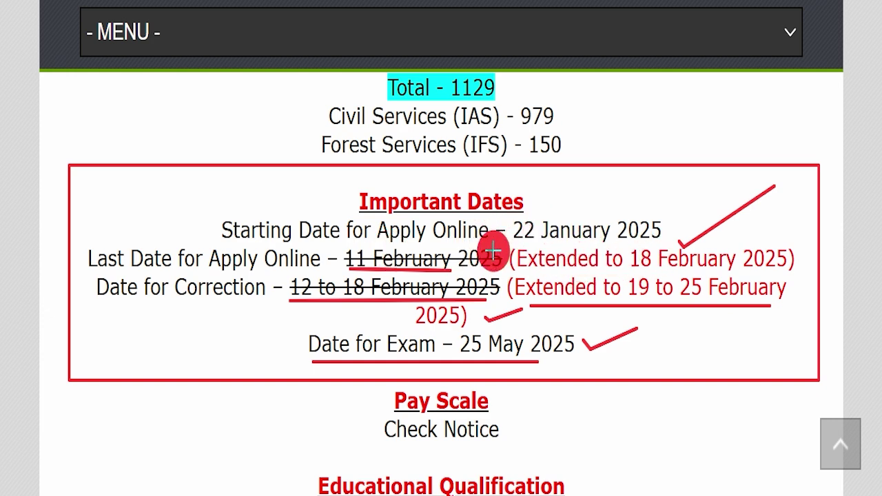
key("Escape")
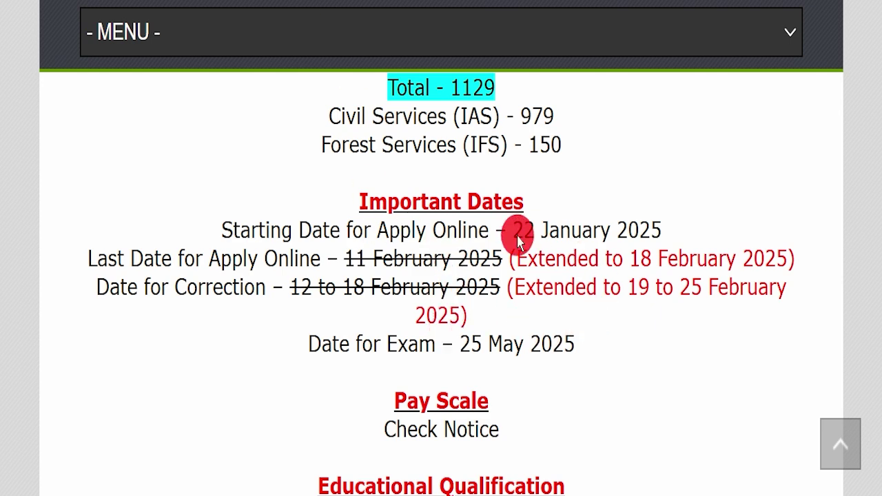
left_click_drag(208, 211, 584, 334)
left_click(584, 334)
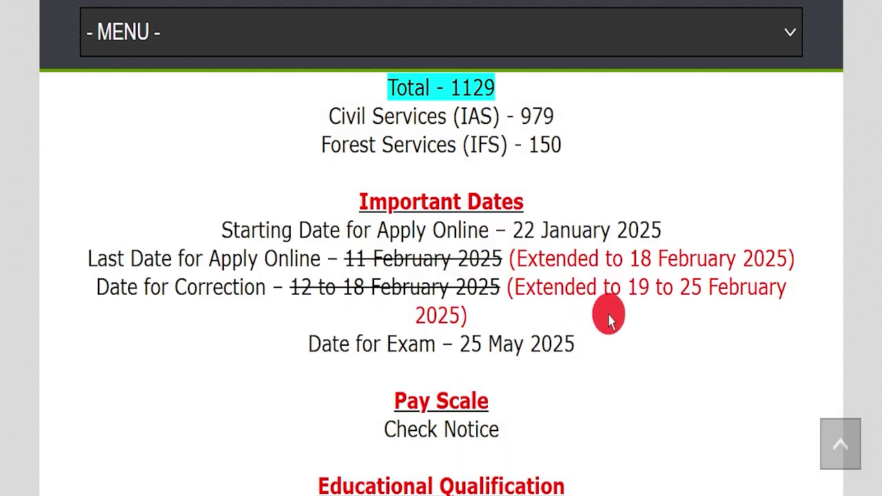
Highlight the CSE 2025 qualification details.
scroll(606, 289, "down", 3)
scroll(399, 285, "down", 1)
left_click_drag(319, 235, 596, 208)
left_click_drag(448, 256, 609, 296)
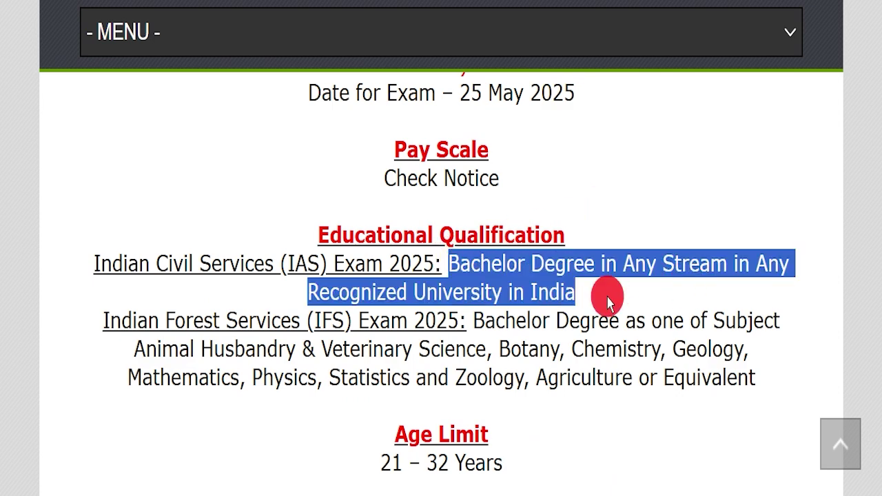
scroll(702, 311, "down", 1)
left_click_drag(463, 237, 685, 296)
left_click(583, 299)
Highlight the 21 – 32 Years age limit and the application fee, including the SC/ ST/ PH/ Female line.
scroll(324, 219, "down", 2)
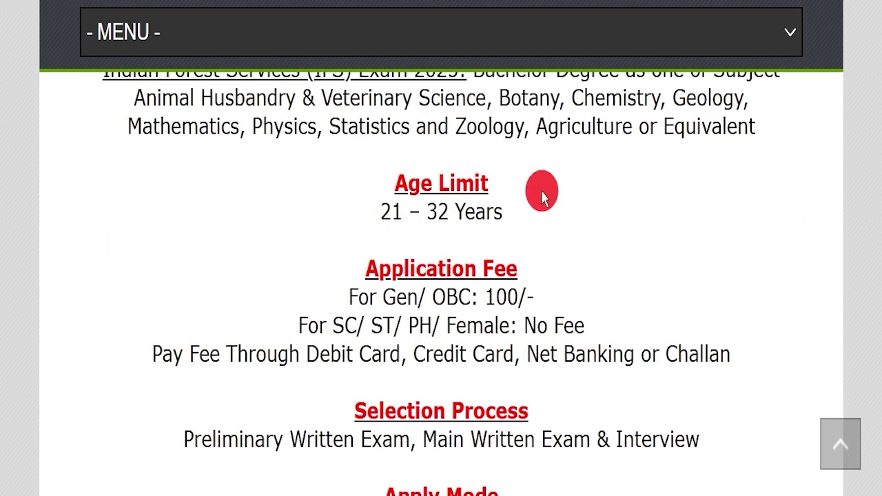
left_click_drag(315, 168, 423, 249)
left_click_drag(314, 270, 567, 279)
left_click(567, 280)
left_click_drag(274, 321, 577, 300)
left_click(591, 319)
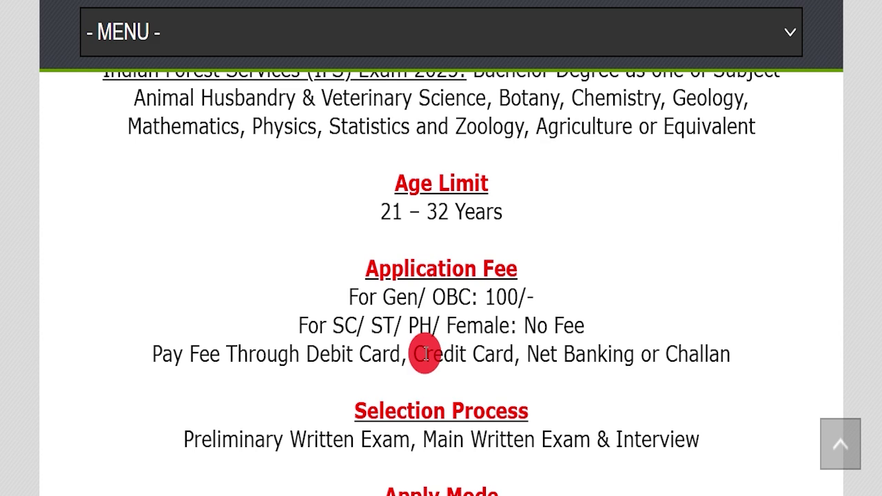
left_click_drag(307, 352, 734, 352)
scroll(478, 237, "down", 1)
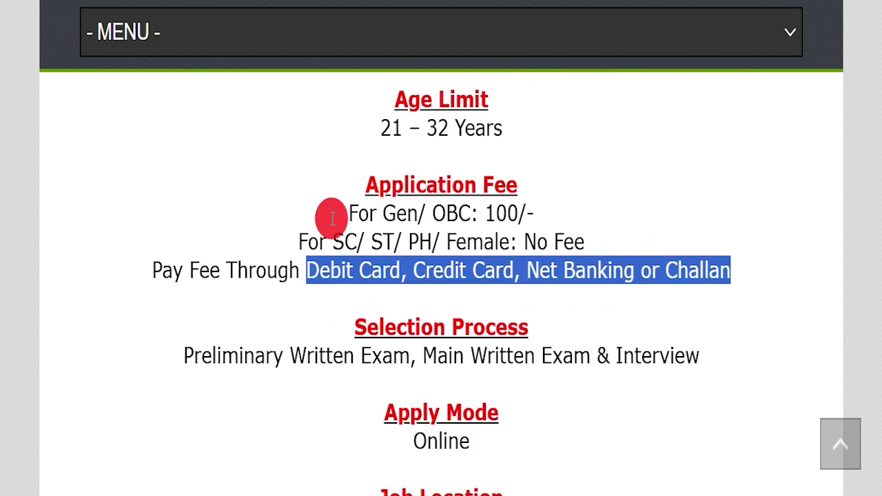
left_click_drag(183, 341, 709, 347)
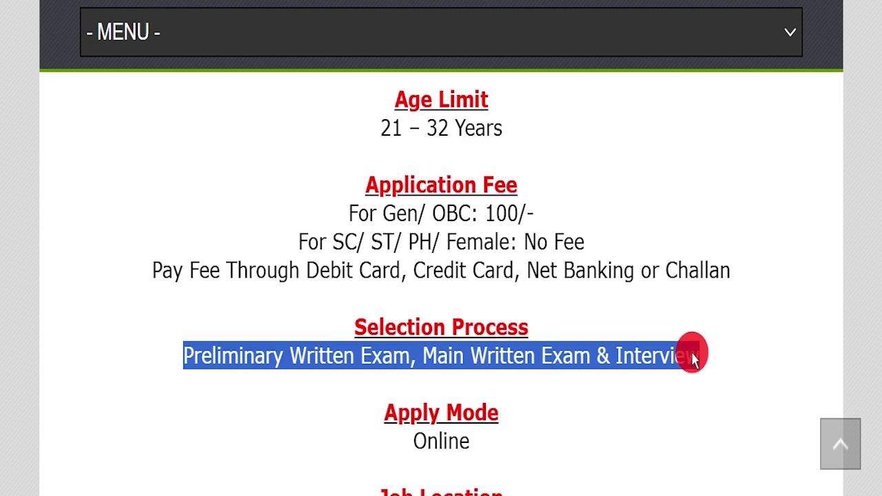
left_click_drag(331, 441, 527, 417)
scroll(612, 295, "down", 1)
scroll(612, 295, "down", 1)
left_click_drag(321, 353, 539, 351)
left_click_drag(443, 431, 645, 429)
left_click(645, 410)
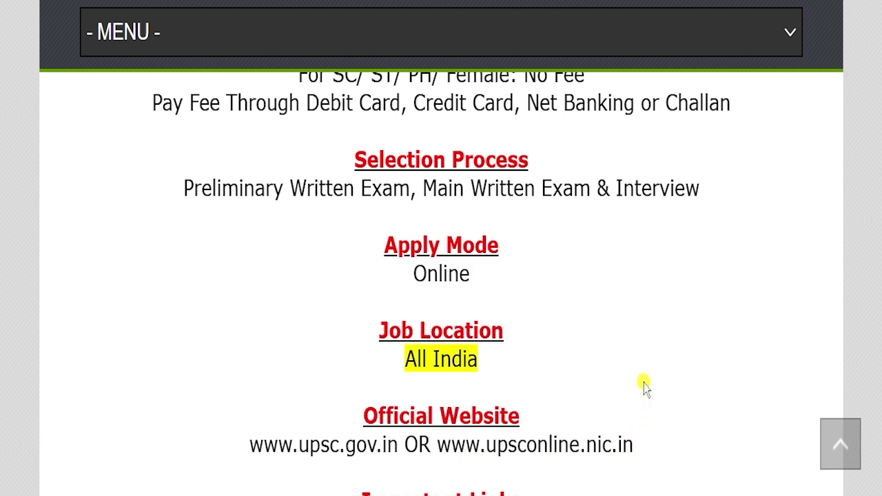
scroll(644, 388, "down", 4)
left_click_drag(311, 236, 554, 245)
left_click_drag(241, 270, 548, 269)
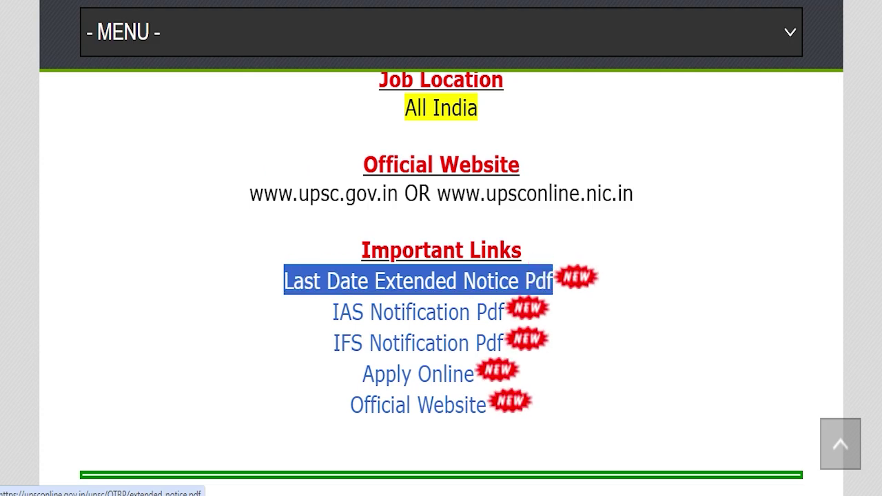
Highlight 18.02.2025 (06:00 PM) and 19.02.2025–25.02.2025 in the extension notice, then open the IAS Notification Pdf.
key("ctrl+Tab")
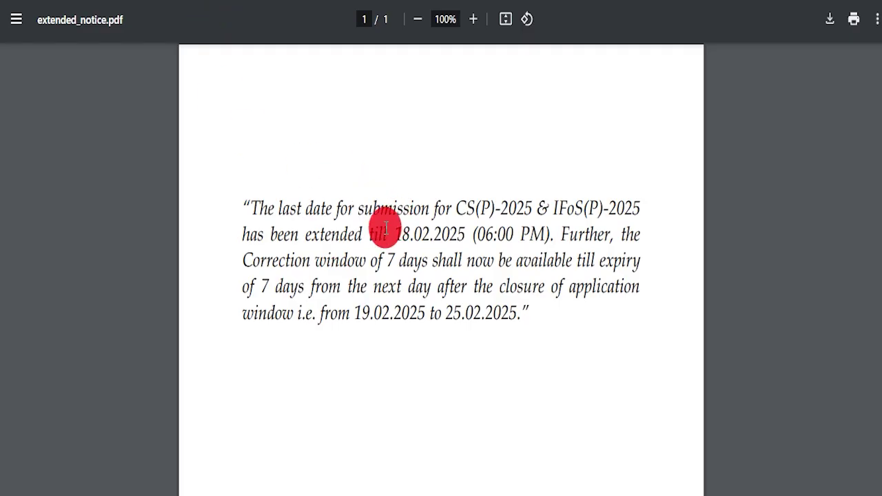
left_click_drag(390, 228, 529, 222)
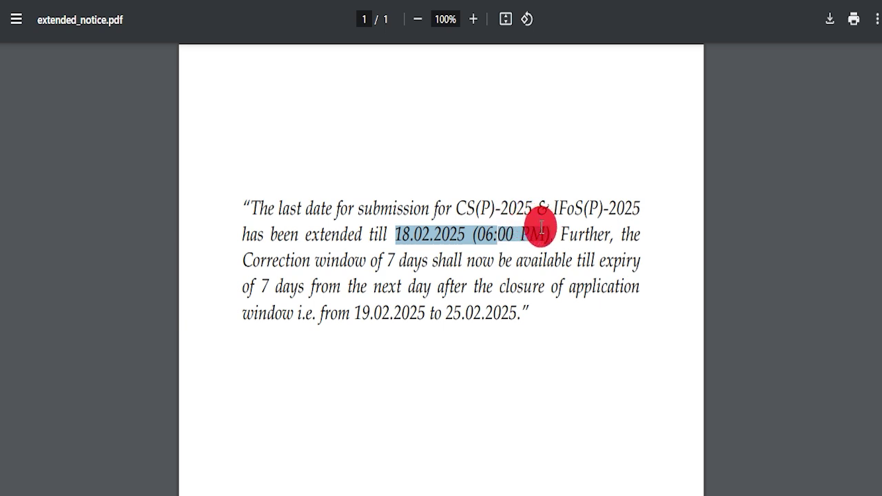
left_click_drag(537, 231, 551, 236)
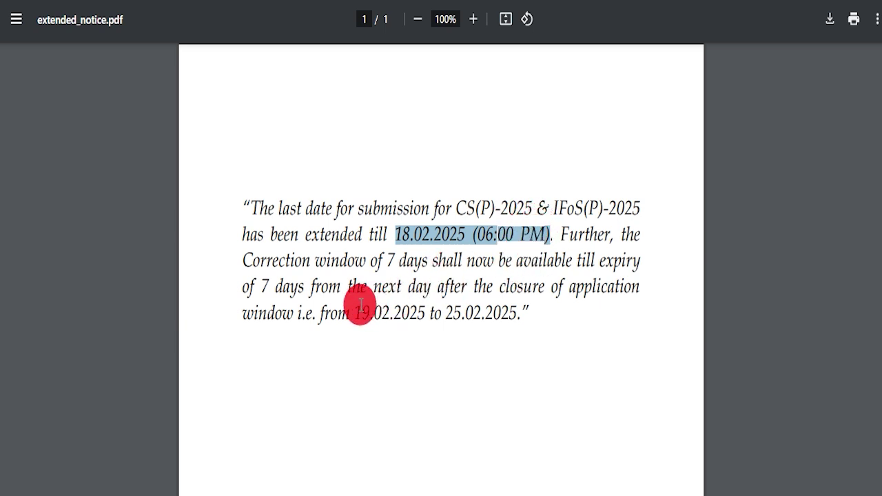
left_click_drag(353, 313, 390, 313)
left_click_drag(454, 297, 511, 293)
left_click(240, 95)
left_click(240, 1)
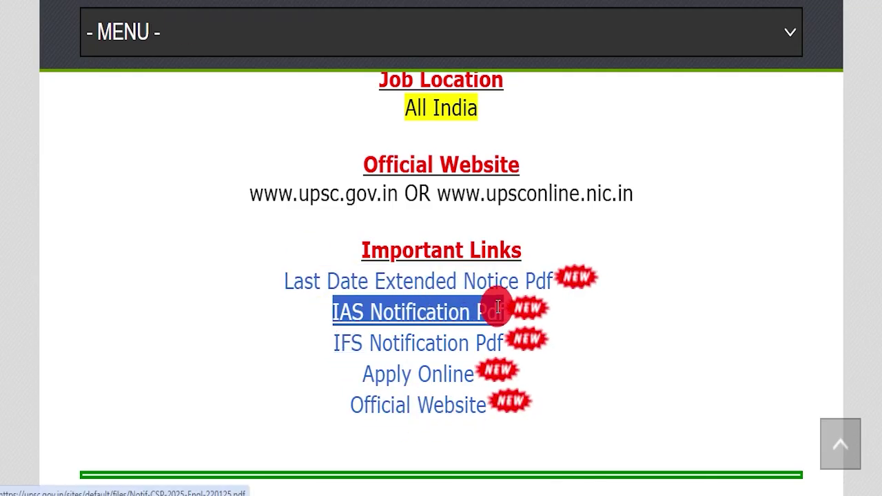
left_click(421, 318)
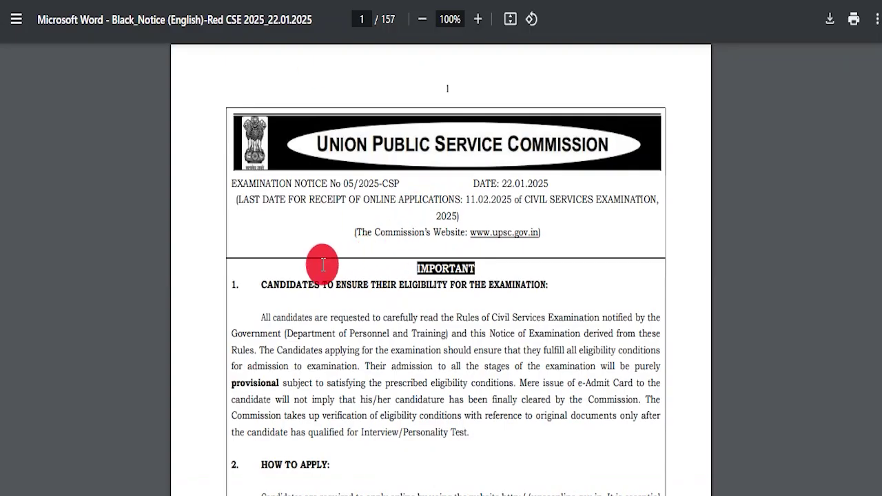
Highlight the eligibility heading in the CSE 2025 notice.
left_click_drag(331, 267, 444, 319)
scroll(308, 320, "down", 3)
scroll(354, 418, "up", 3)
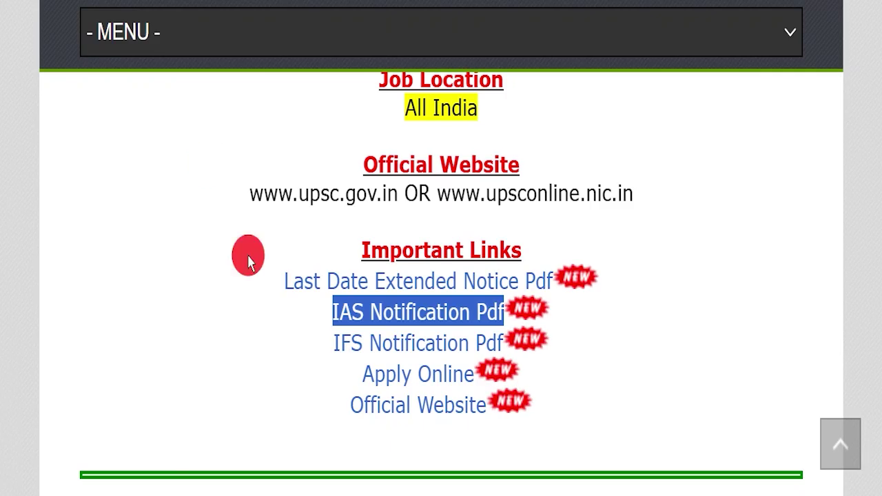
Skim the IFoS 2025 notice, then return to the IAS Notification Pdf link.
left_click(482, 341)
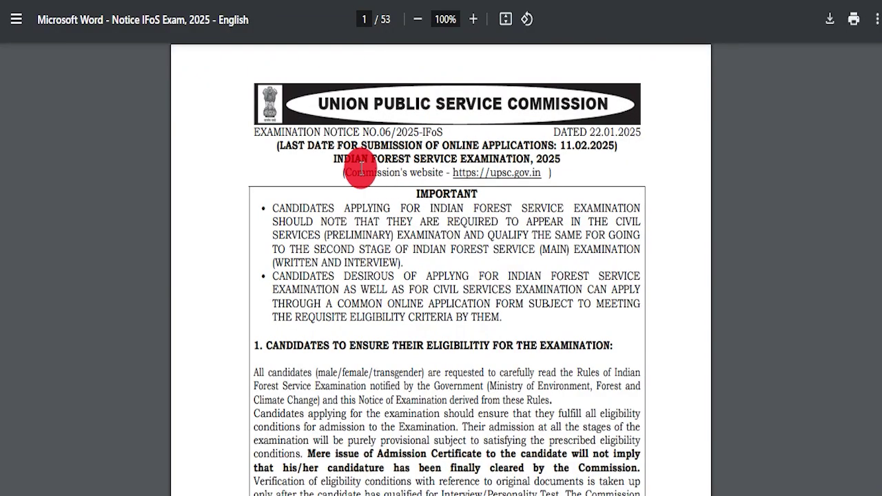
left_click_drag(480, 213, 582, 200)
scroll(358, 313, "down", 3)
left_click(344, 305)
scroll(344, 296, "up", 3)
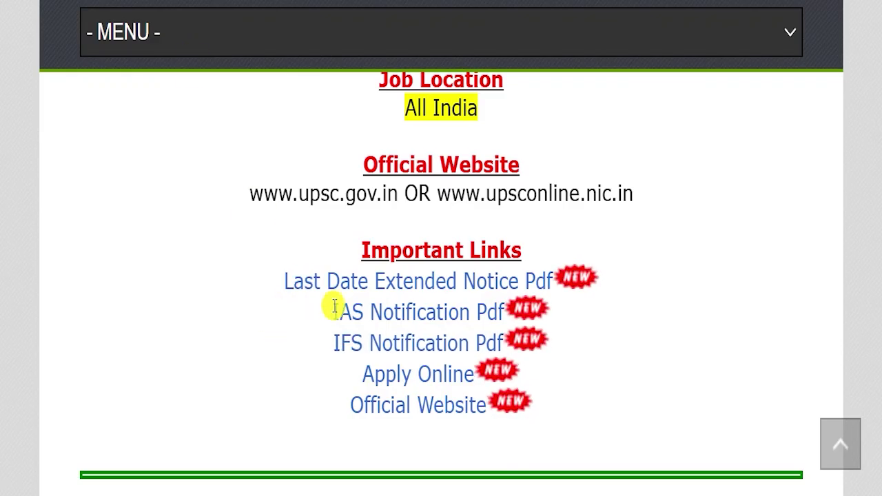
left_click_drag(335, 310, 491, 300)
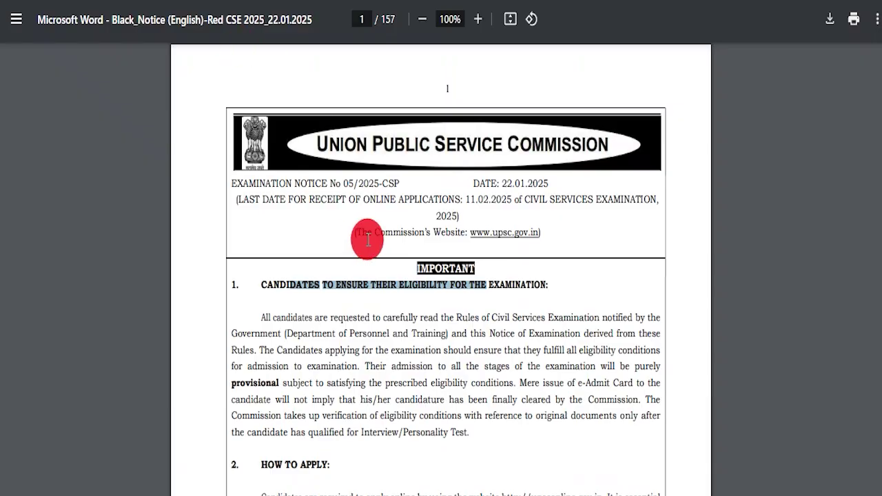
Scroll down the CSE 2025 notice from page 20, selecting text blocks along the way.
scroll(372, 269, "down", 9)
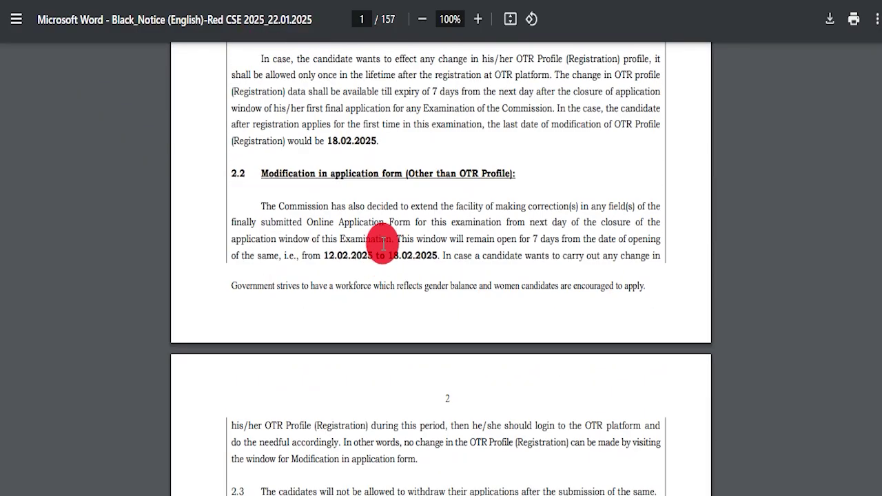
scroll(383, 243, "down", 14)
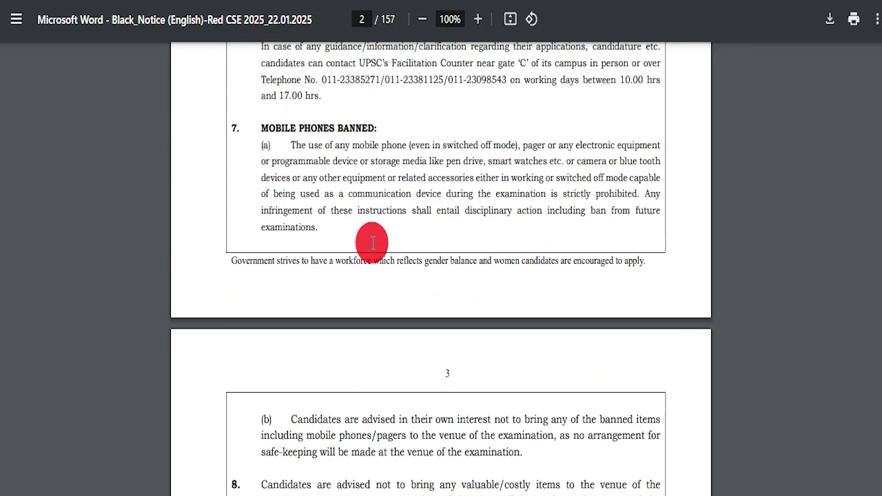
scroll(372, 242, "down", 12)
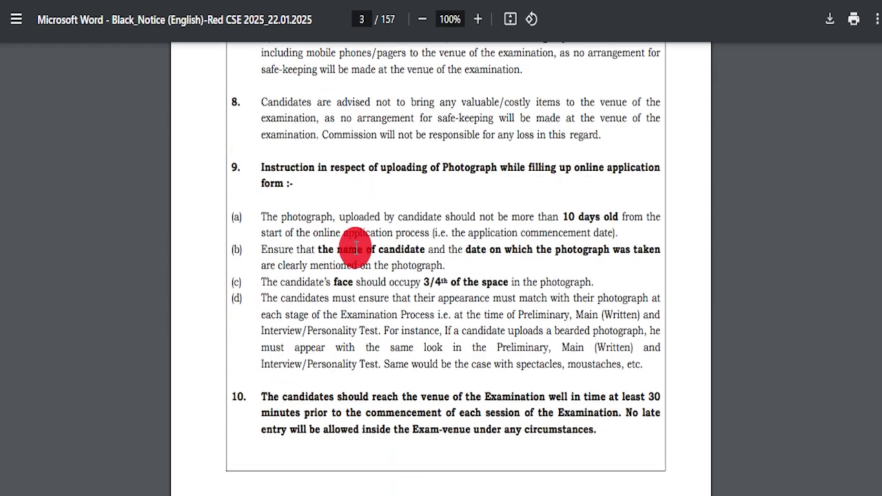
scroll(351, 241, "down", 16)
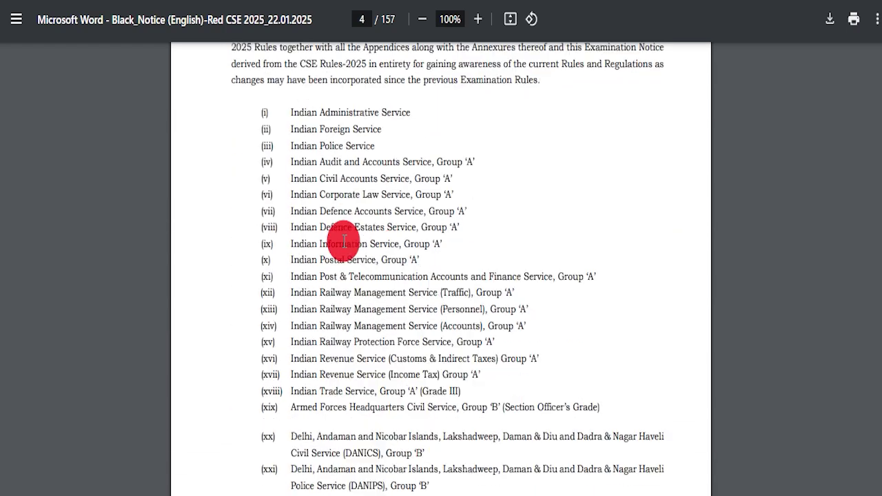
scroll(341, 246, "up", 6)
scroll(317, 235, "up", 3)
left_click_drag(291, 188, 438, 439)
scroll(482, 386, "down", 10)
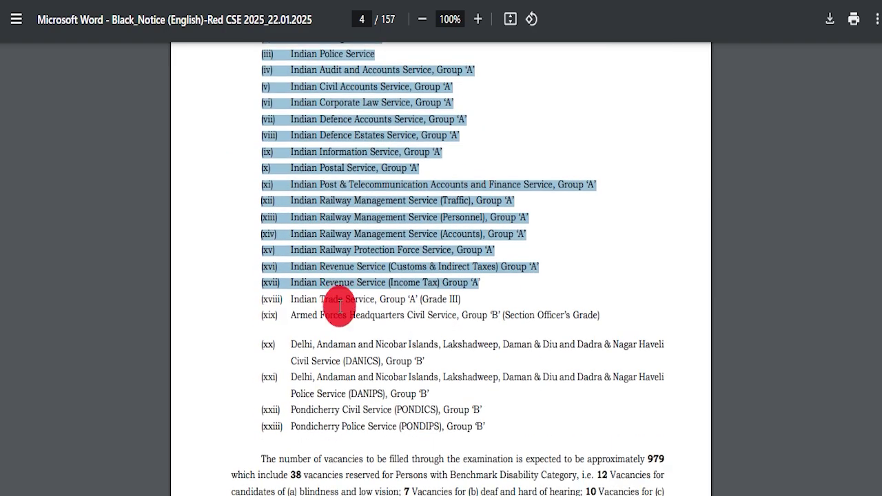
scroll(367, 289, "up", 4)
scroll(367, 289, "down", 18)
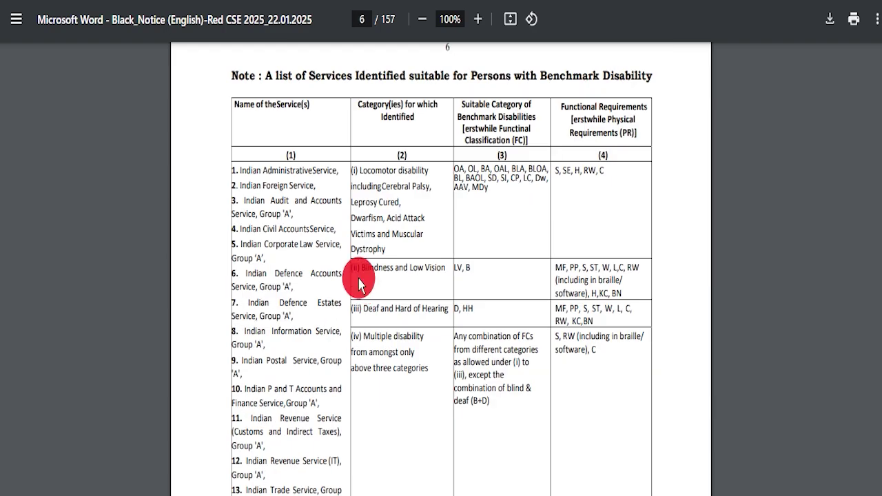
scroll(363, 272, "down", 18)
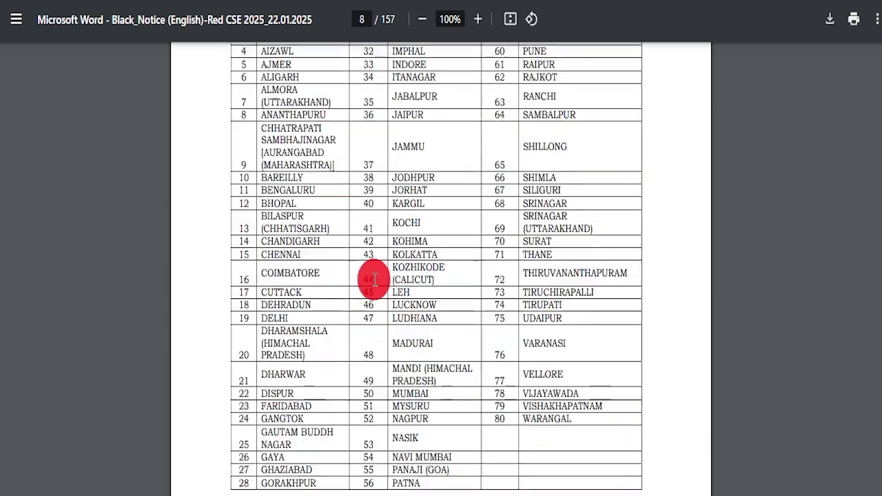
scroll(370, 274, "down", 15)
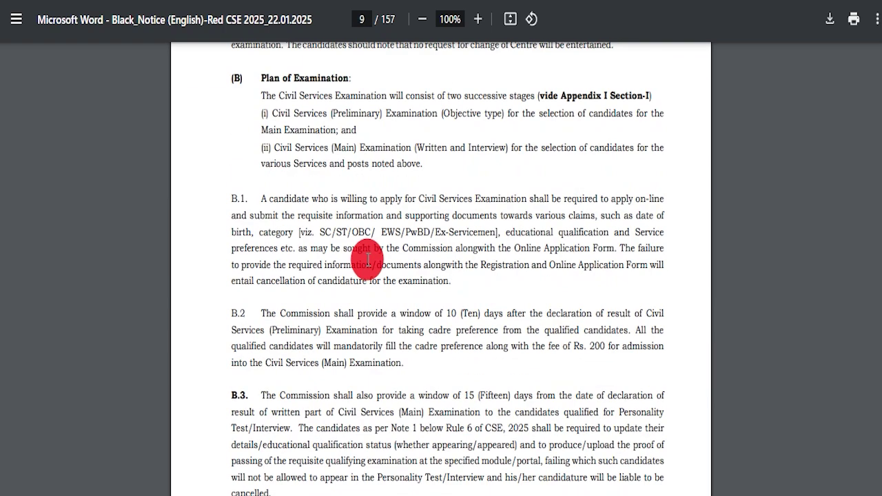
scroll(365, 283, "down", 10)
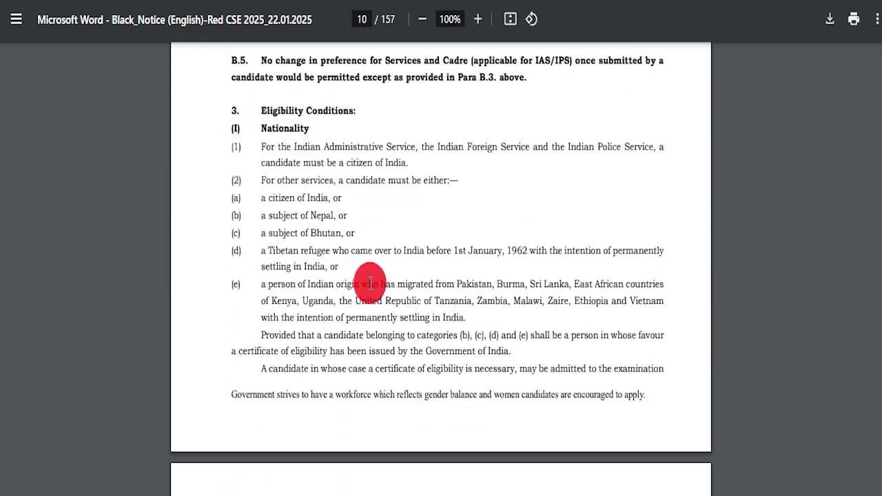
left_click_drag(292, 159, 374, 307)
scroll(374, 307, "down", 10)
scroll(314, 282, "down", 1)
Highlight age limit paragraph (1), then continue to page 23, Appendix I Plan of Examination.
left_click_drag(257, 69, 448, 142)
scroll(335, 285, "down", 15)
scroll(329, 259, "down", 6)
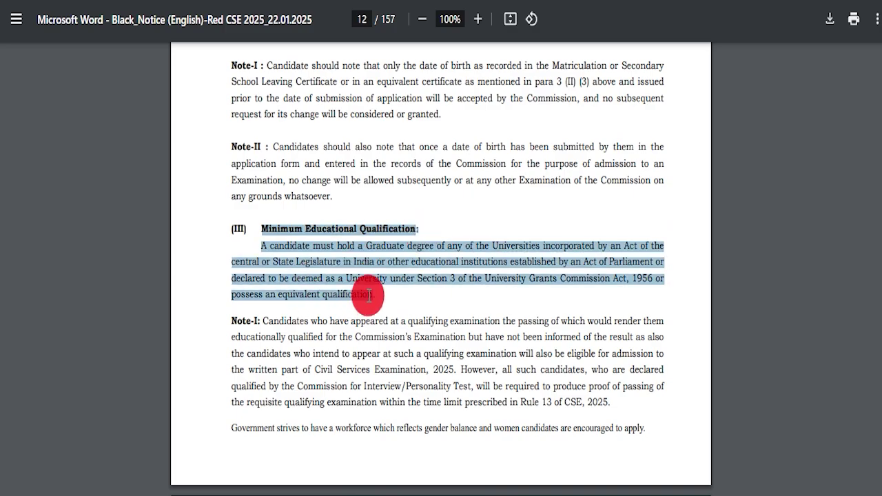
scroll(470, 299, "down", 18)
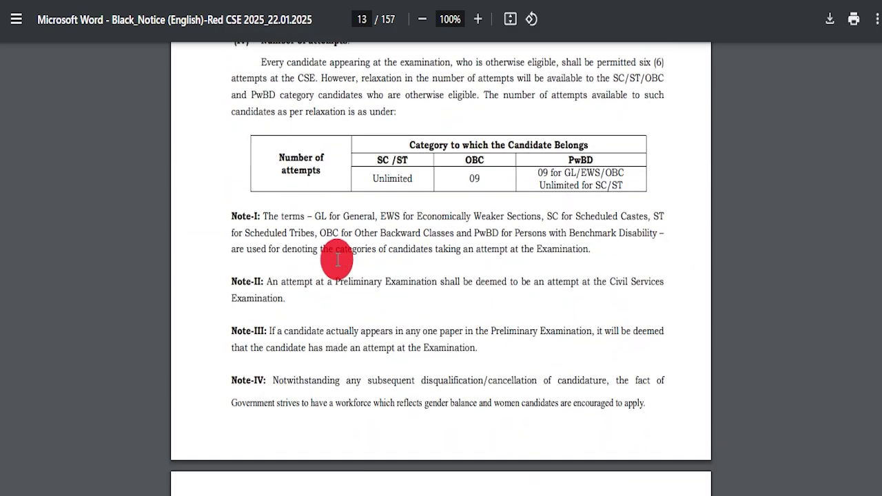
scroll(344, 213, "down", 20)
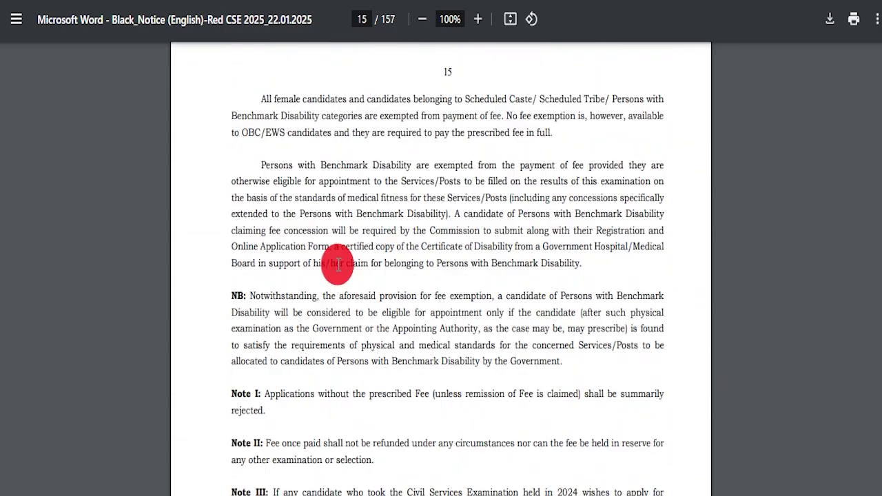
scroll(341, 261, "down", 12)
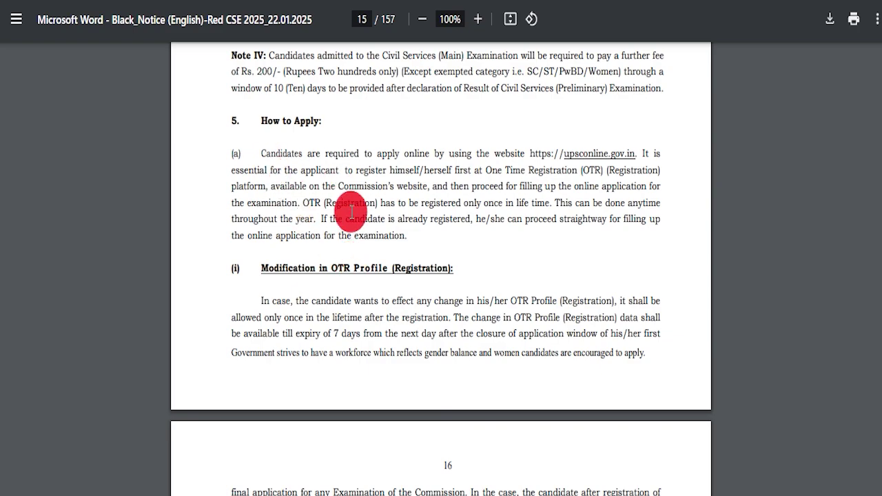
scroll(337, 240, "down", 20)
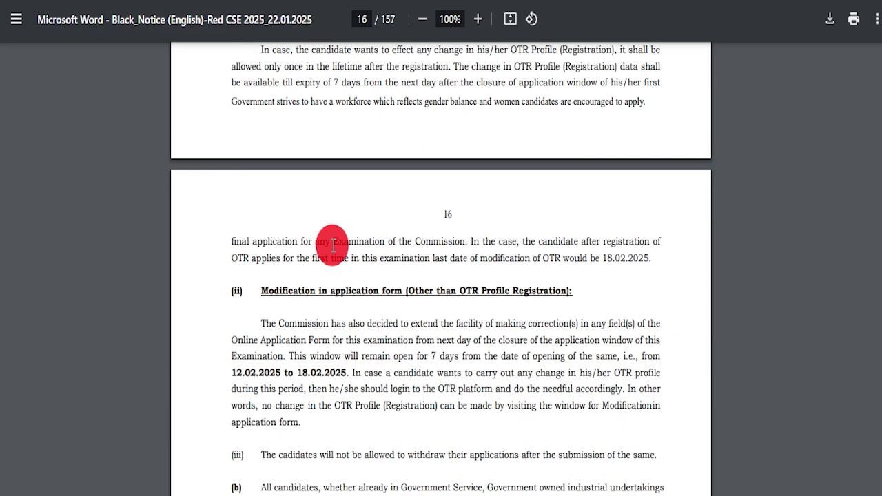
scroll(329, 242, "down", 20)
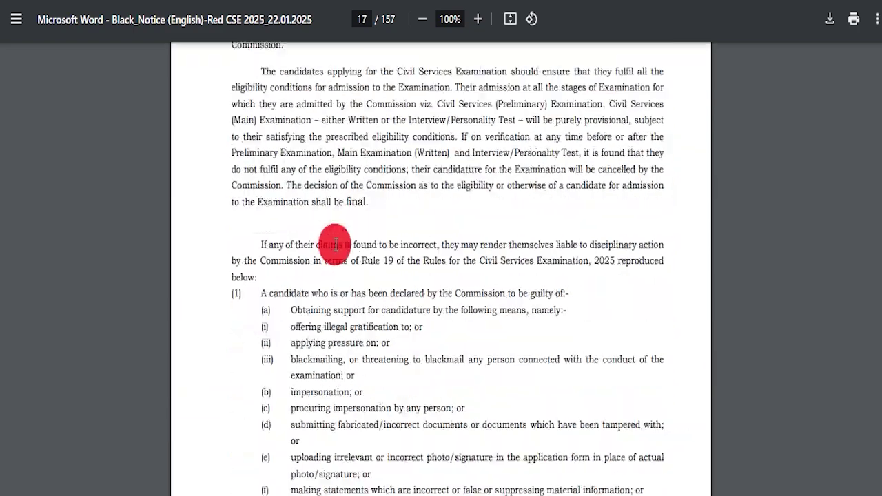
scroll(342, 244, "down", 20)
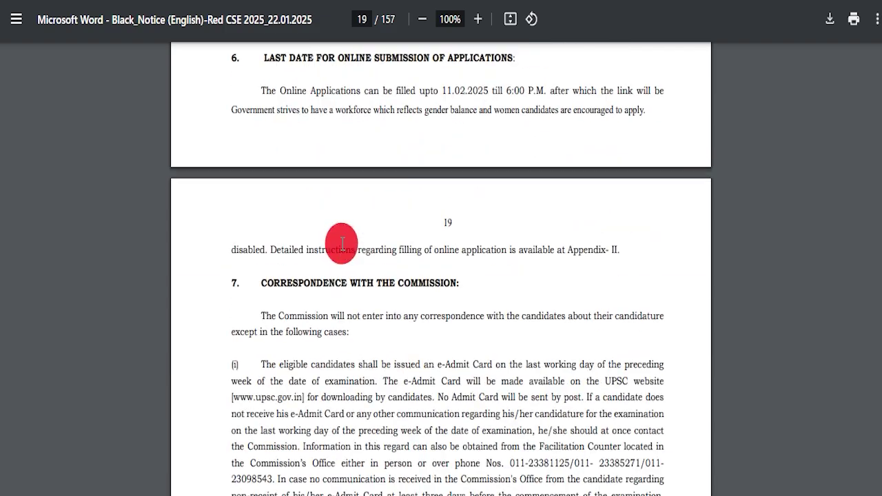
scroll(361, 262, "down", 20)
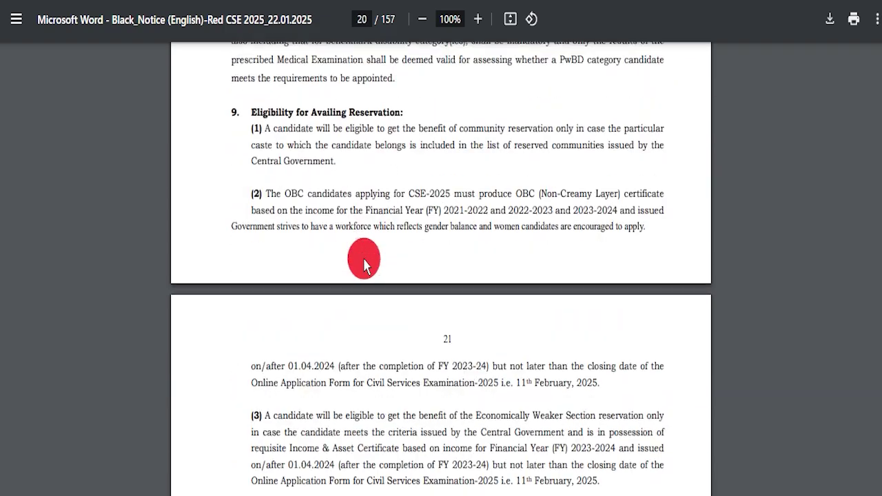
scroll(361, 253, "down", 14)
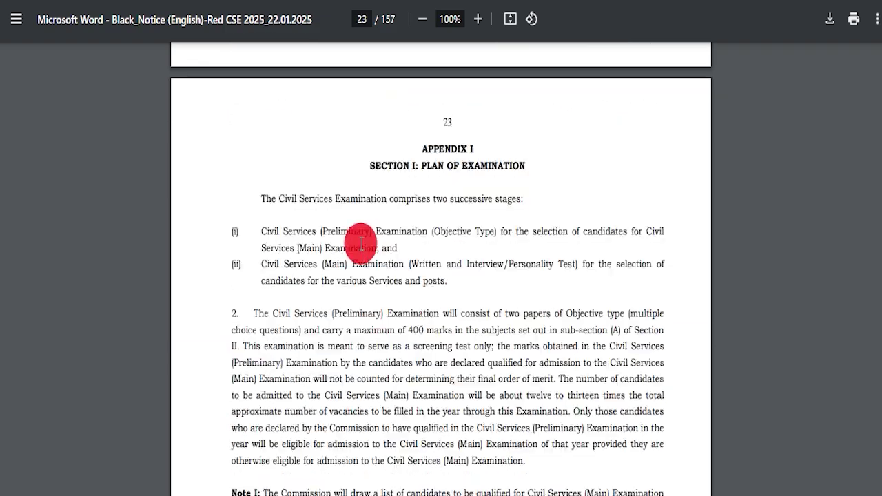
Highlight the two examination stages, the preliminary examination details and the Main Examination paper list.
left_click_drag(271, 115, 510, 116)
left_click_drag(262, 164, 390, 186)
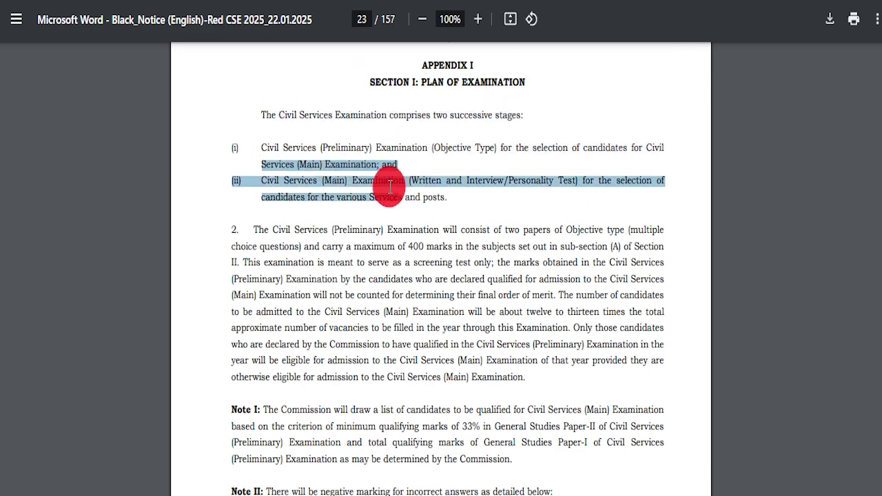
scroll(350, 234, "down", 9)
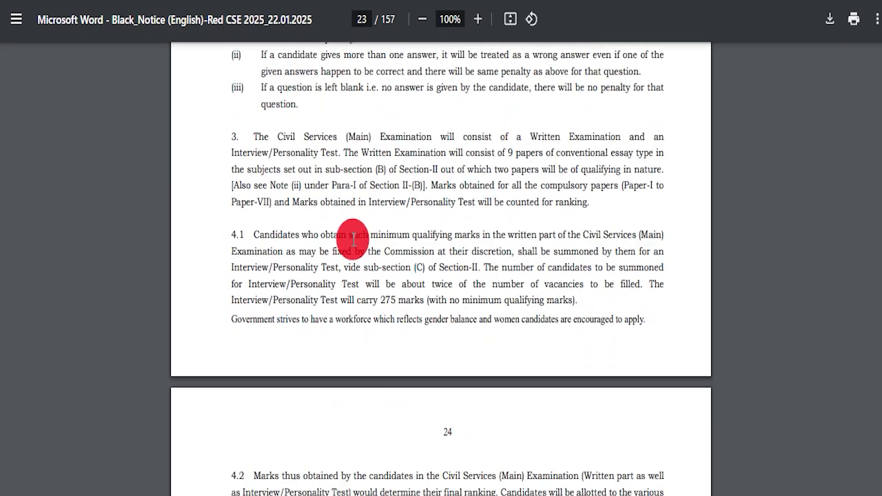
scroll(348, 231, "down", 3)
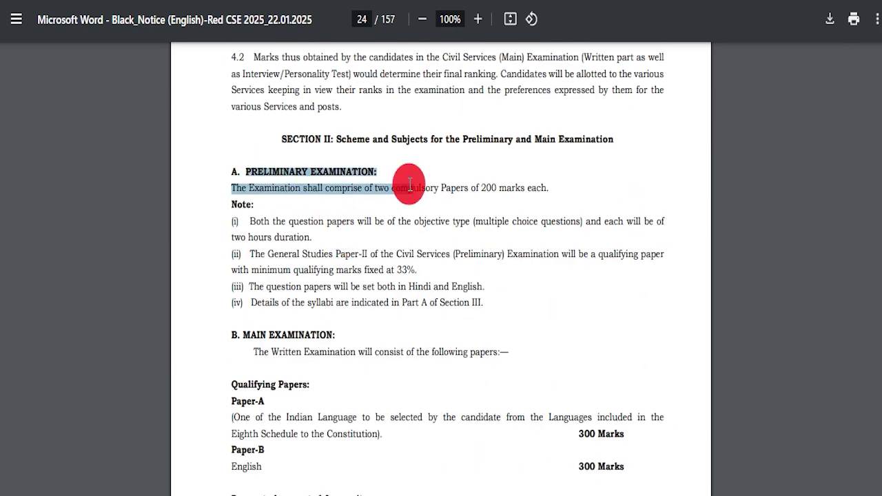
left_click_drag(407, 184, 476, 299)
left_click(502, 308)
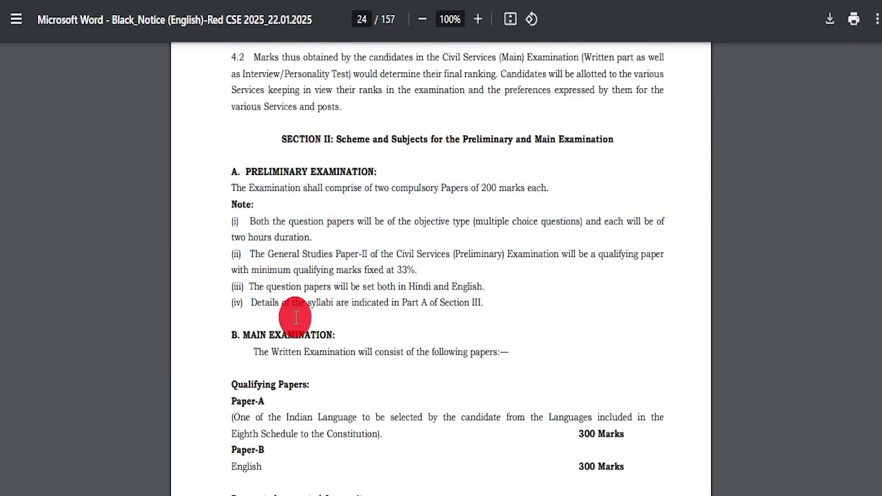
scroll(545, 359, "down", 5)
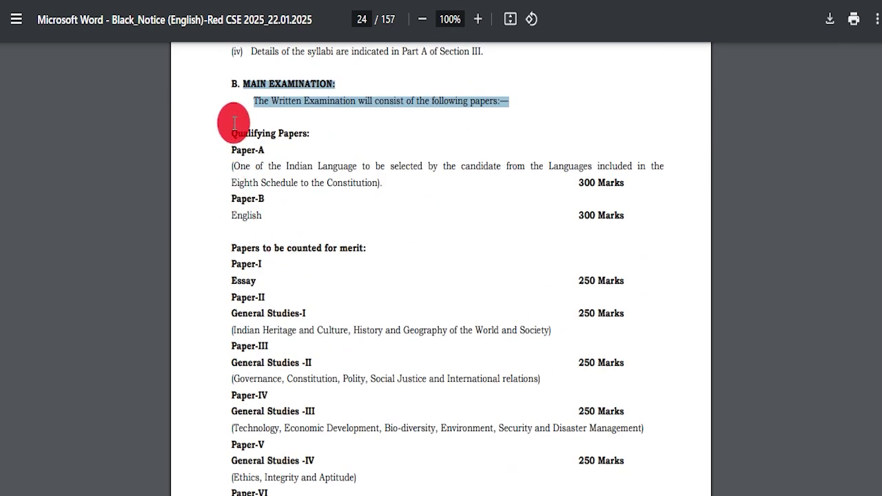
left_click_drag(493, 320, 573, 412)
Scroll through the language scripts and optional syllabi, then drag back to page 1.
scroll(412, 324, "down", 9)
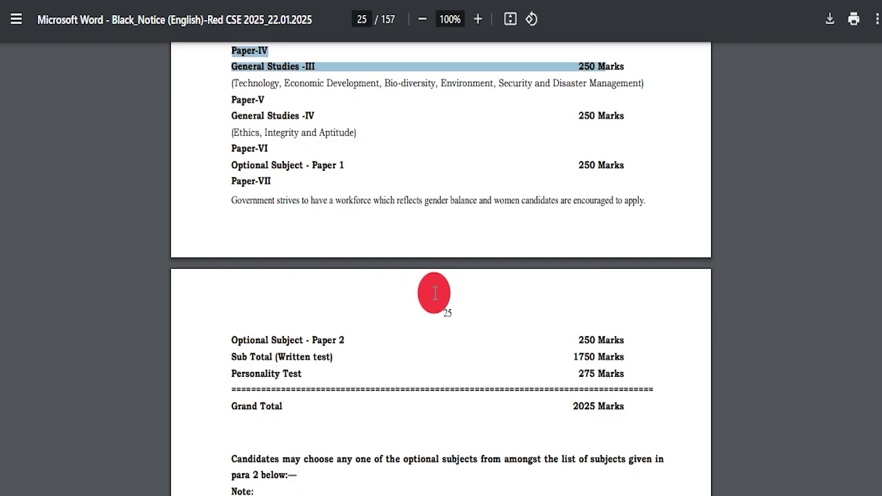
scroll(353, 346, "down", 14)
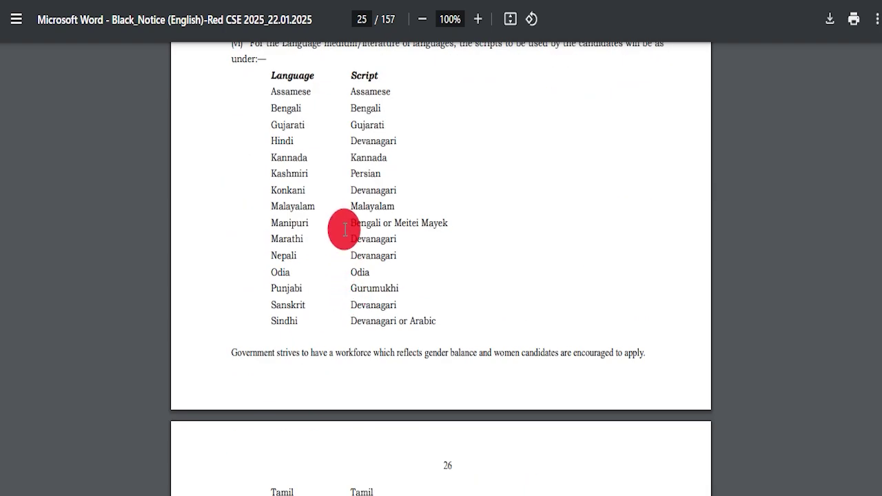
scroll(355, 296, "down", 7)
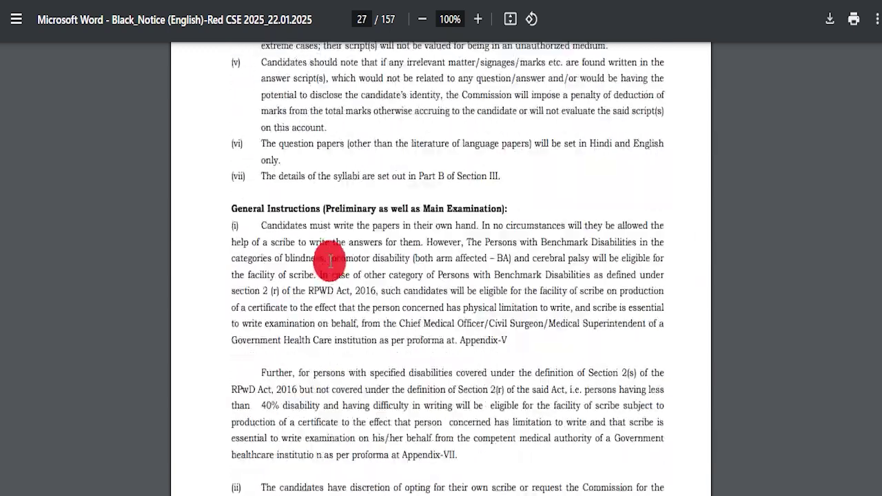
scroll(340, 263, "down", 8)
scroll(343, 272, "down", 5)
scroll(347, 300, "down", 14)
scroll(352, 279, "down", 10)
scroll(344, 272, "down", 20)
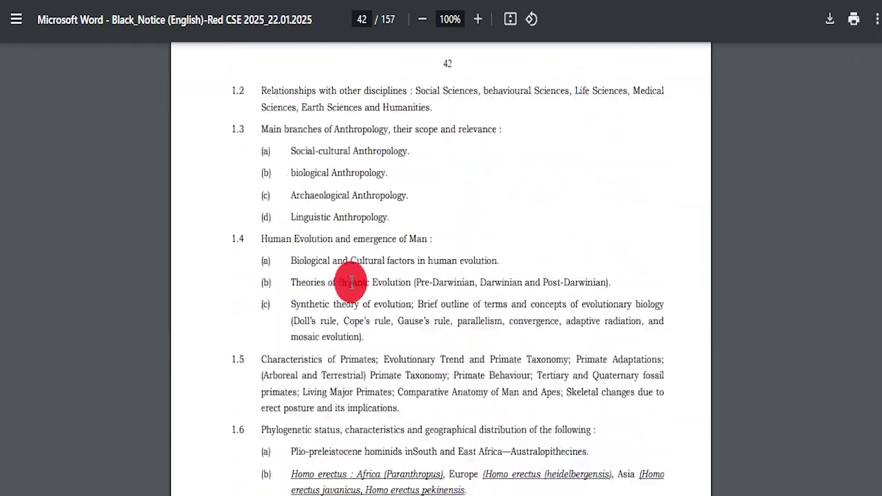
scroll(389, 286, "down", 10)
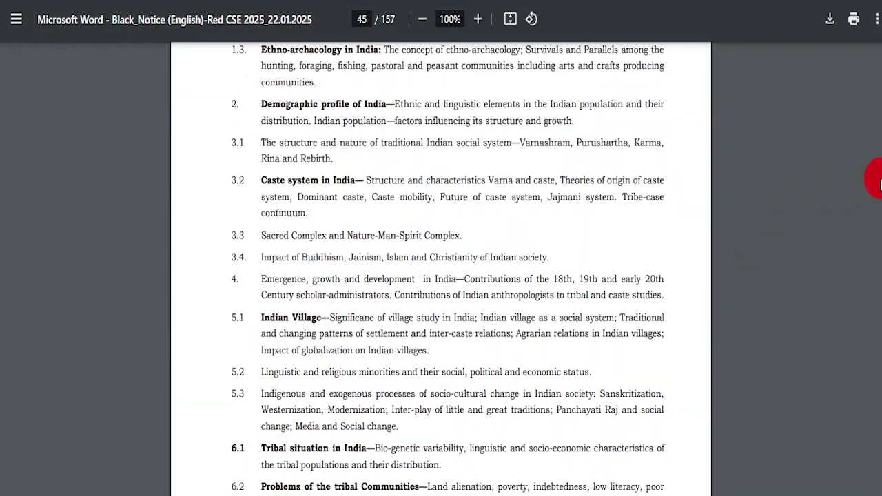
left_click_drag(880, 204, 877, 46)
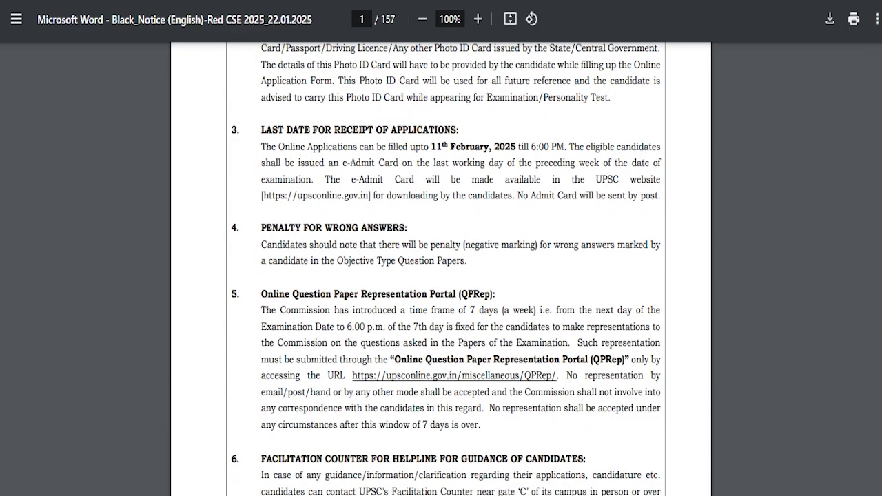
Open the IFS Notification Pdf and skim the IFoS 2025 notice.
left_click(335, 319)
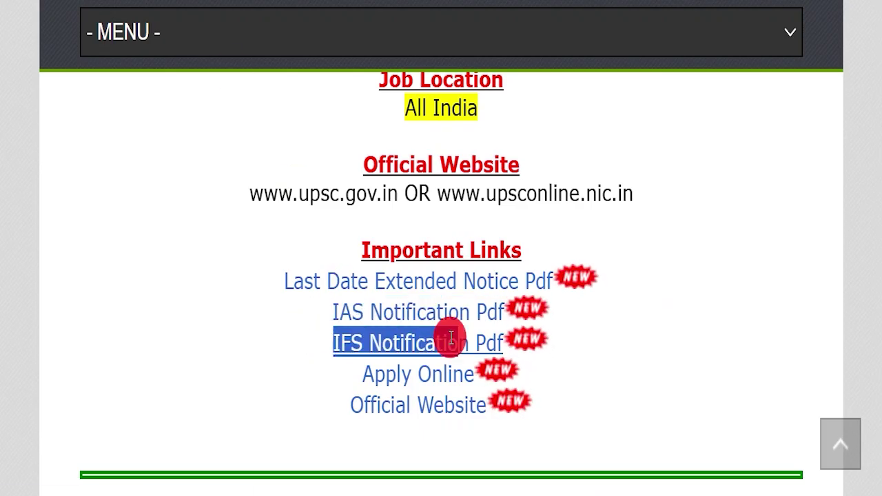
left_click_drag(451, 337, 494, 339)
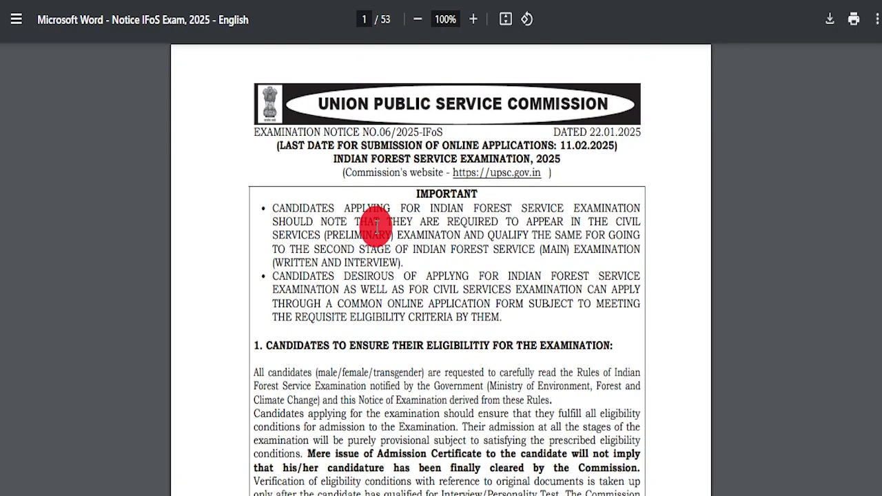
left_click_drag(878, 62, 879, 370)
left_click_drag(879, 447, 879, 49)
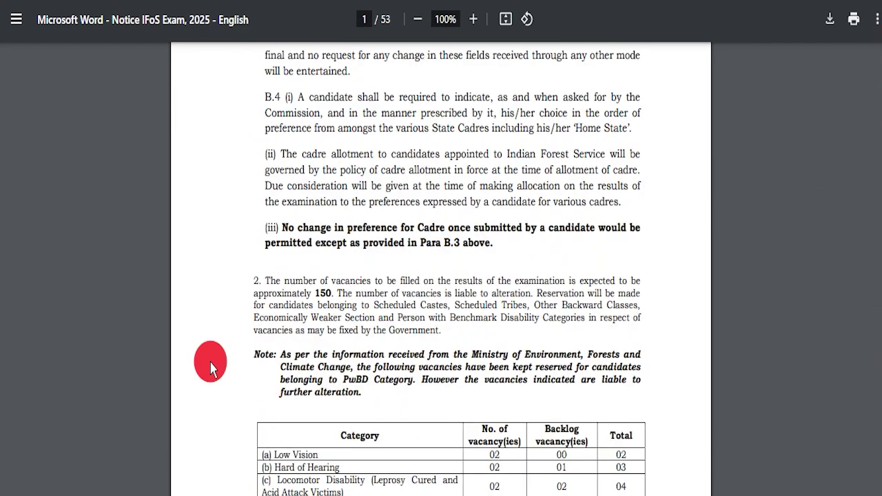
scroll(372, 286, "up", 5)
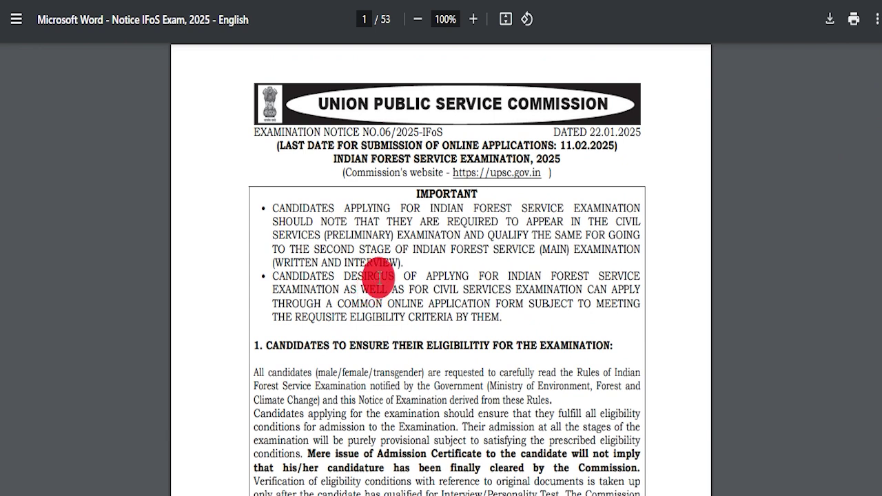
Highlight the notice's two important bullets, then the article's Apply Online link.
left_click_drag(275, 202, 504, 309)
left_click(503, 311)
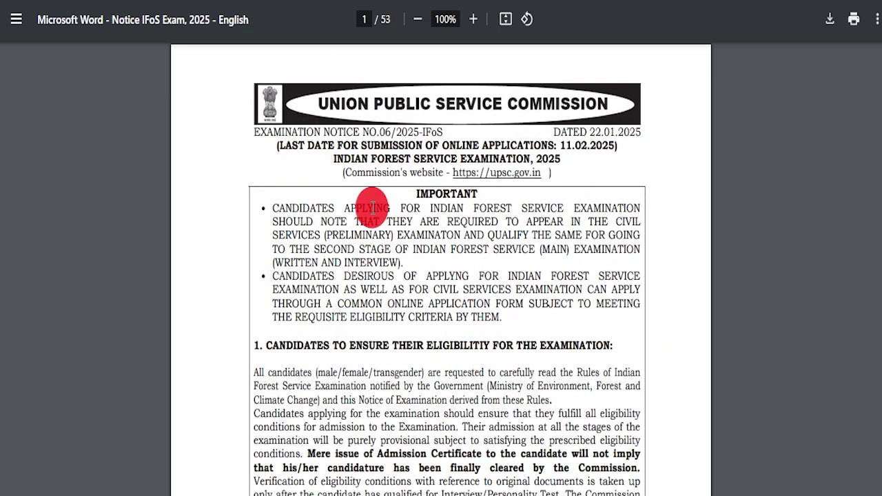
left_click_drag(370, 203, 294, 208)
left_click_drag(418, 216, 504, 310)
left_click(503, 310)
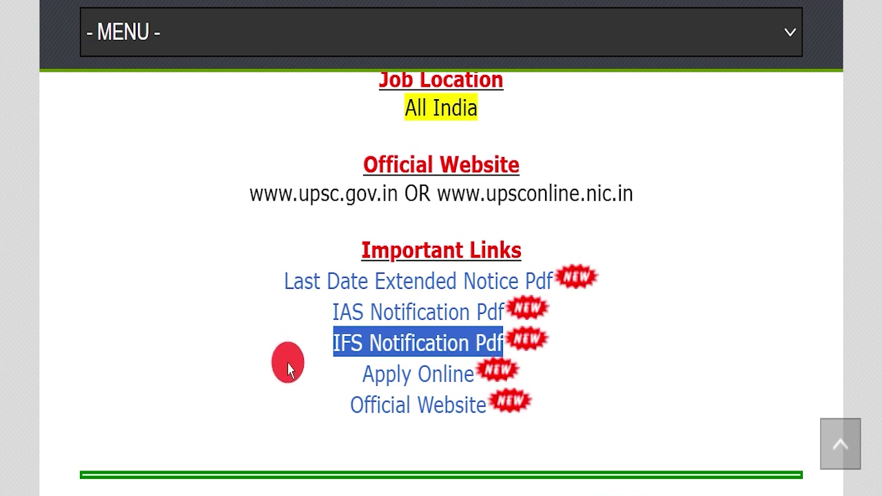
left_click_drag(291, 370, 475, 374)
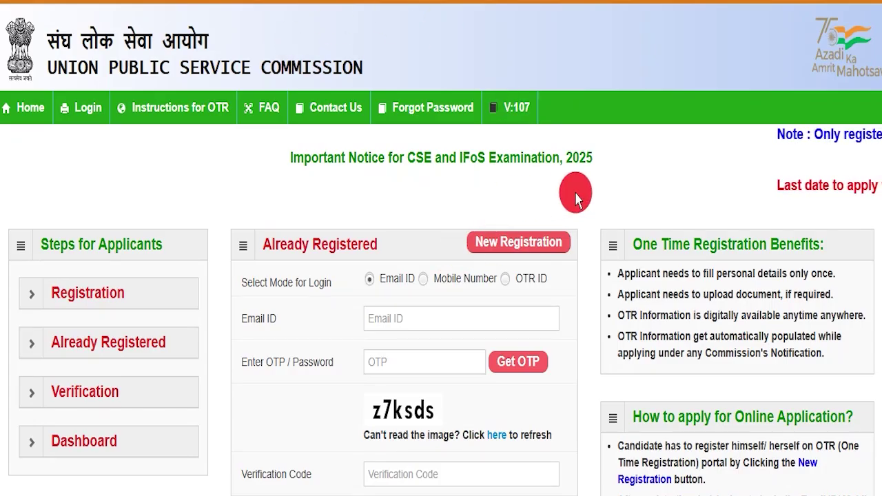
Mark the Already Registered panel and its Email ID, Mobile Number and OTR ID login options.
scroll(575, 197, "down", 3)
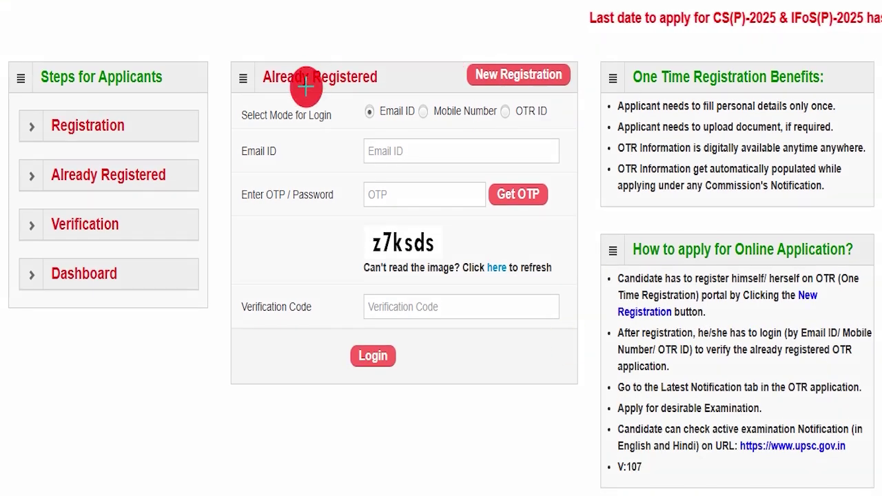
mouse_move(220, 52)
left_mouse_down()
mouse_move(335, 69)
mouse_move(595, 401)
left_mouse_up()
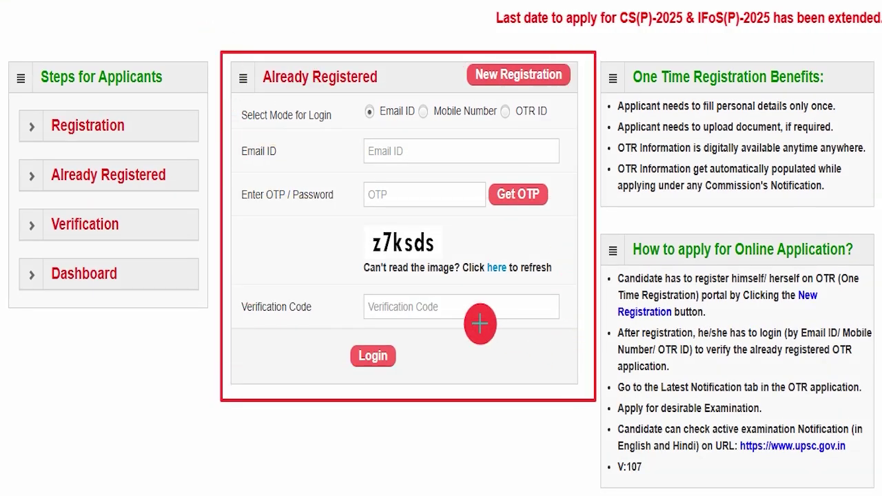
left_click_drag(356, 119, 411, 124)
left_click_drag(434, 124, 474, 120)
mouse_move(508, 127)
left_mouse_down()
mouse_move(571, 127)
mouse_move(605, 89)
left_mouse_up()
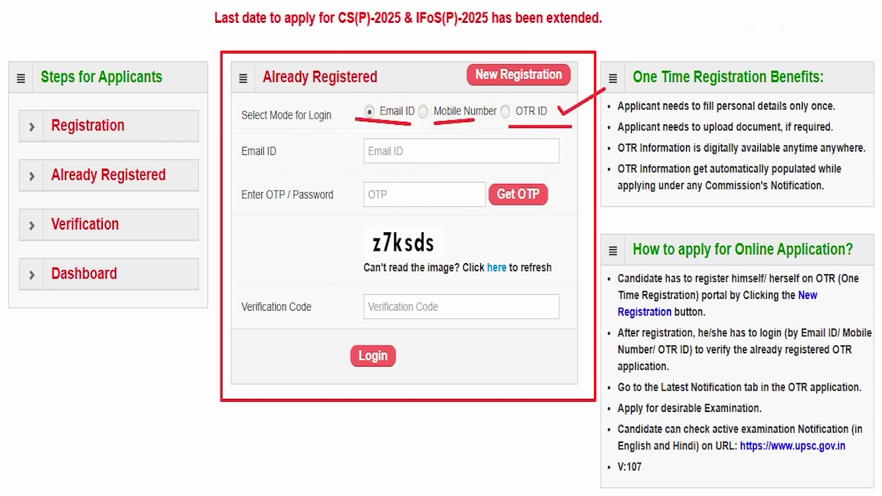
key("Escape")
Box the New Registration option and open the registration form.
scroll(526, 222, "up", 3)
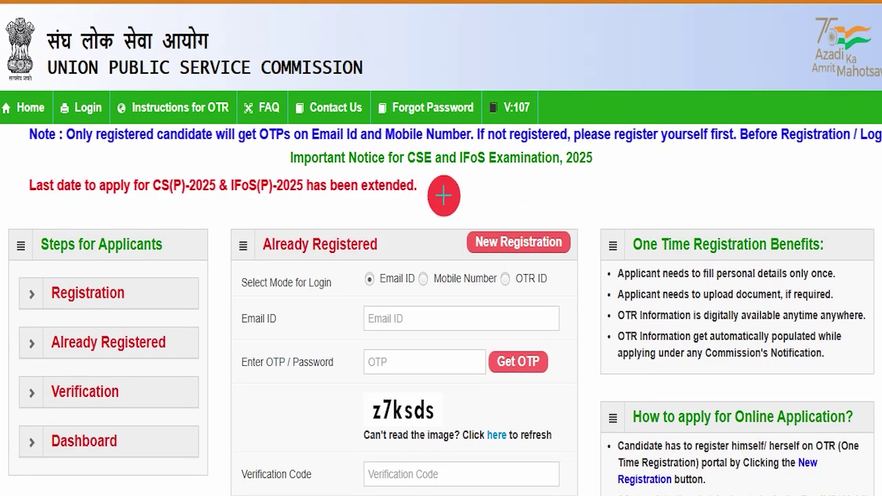
mouse_move(449, 224)
left_mouse_down()
mouse_move(565, 246)
mouse_move(573, 264)
left_mouse_up()
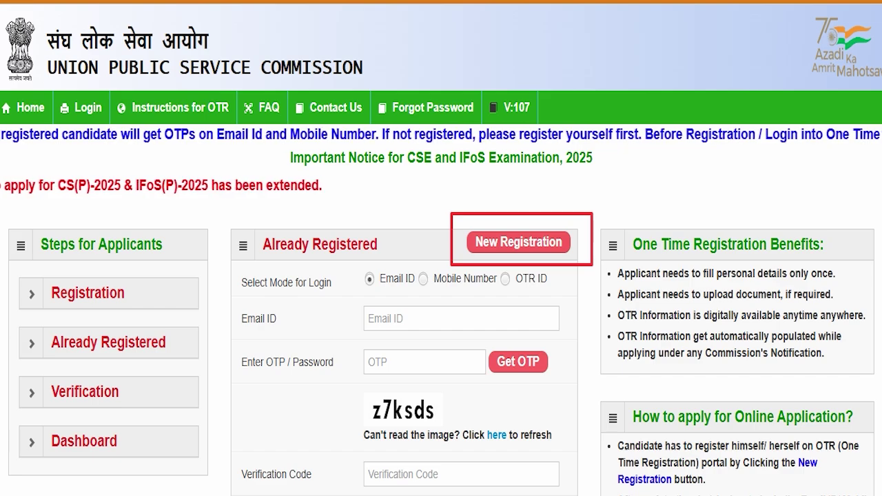
key("Escape")
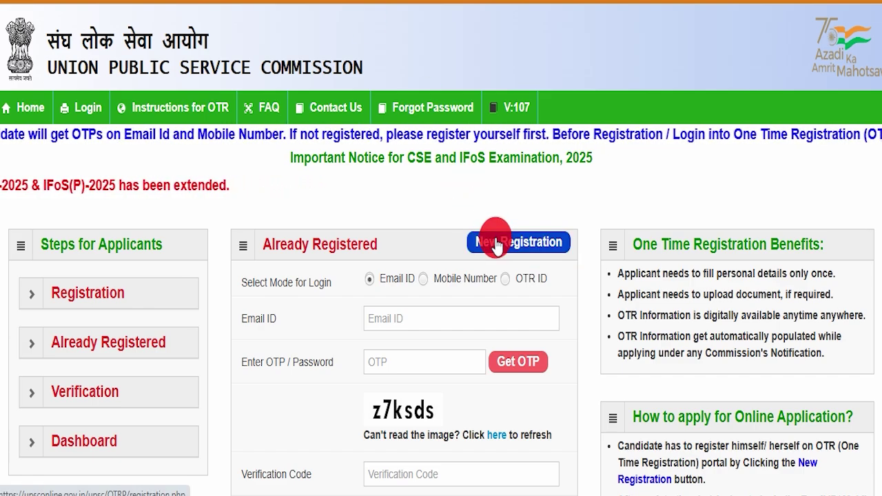
left_click(442, 238)
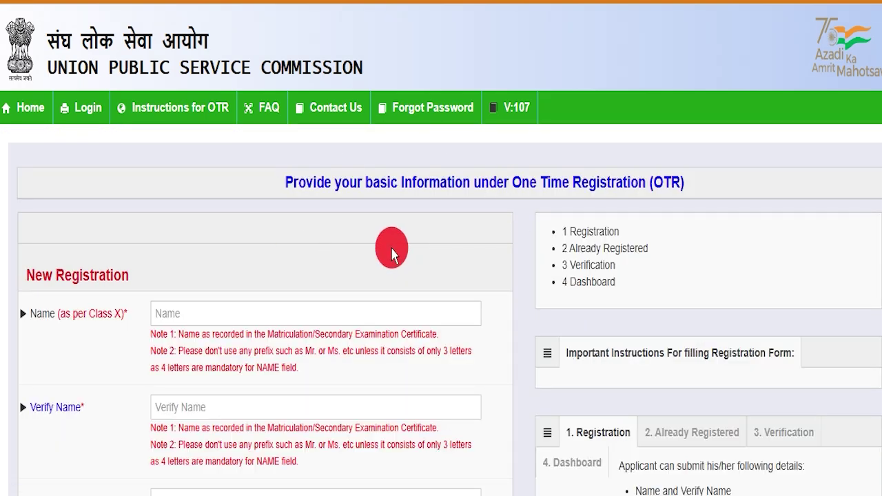
Enter the candidate's name and re-enter it in the name verification field.
scroll(404, 282, "down", 9)
scroll(369, 268, "up", 1)
scroll(370, 294, "up", 8)
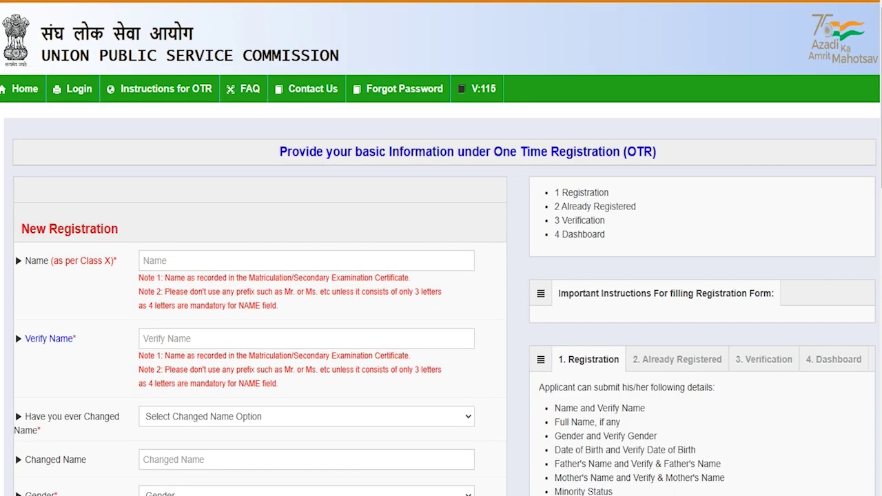
left_click(161, 260)
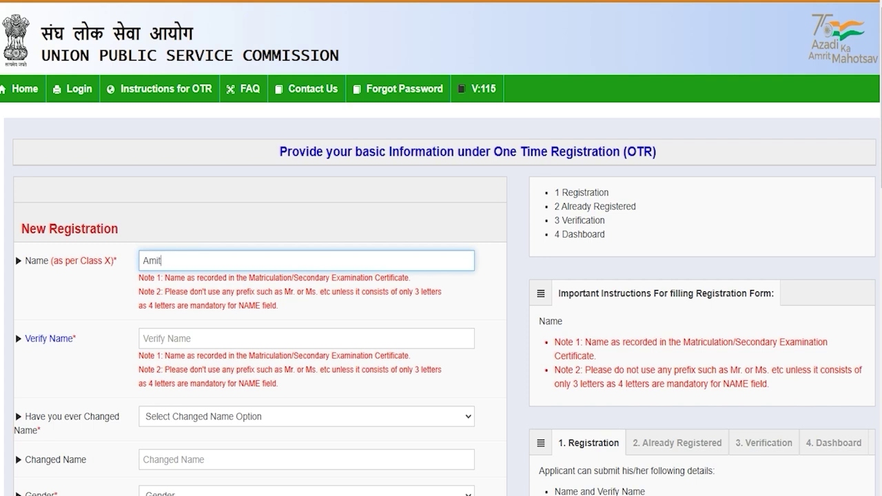
left_click(158, 345)
type("Amit")
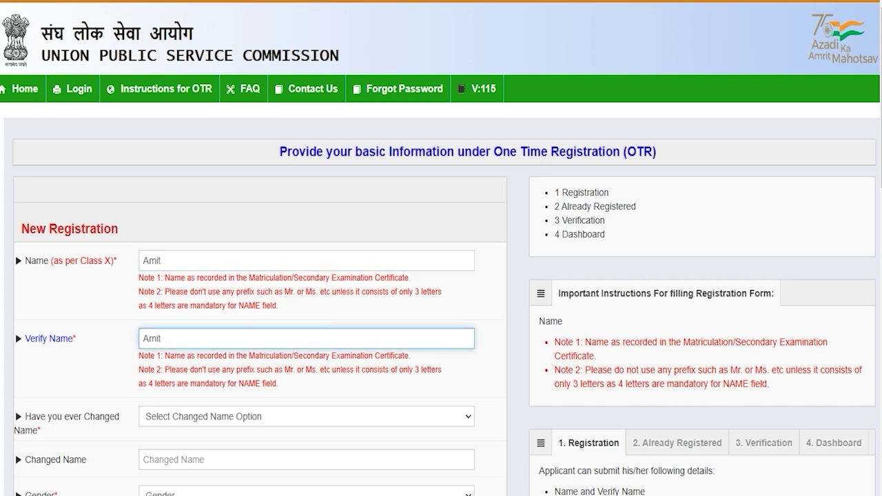
scroll(166, 338, "down", 3)
Answer No to 'Have you ever Changed Name'.
left_click(218, 204)
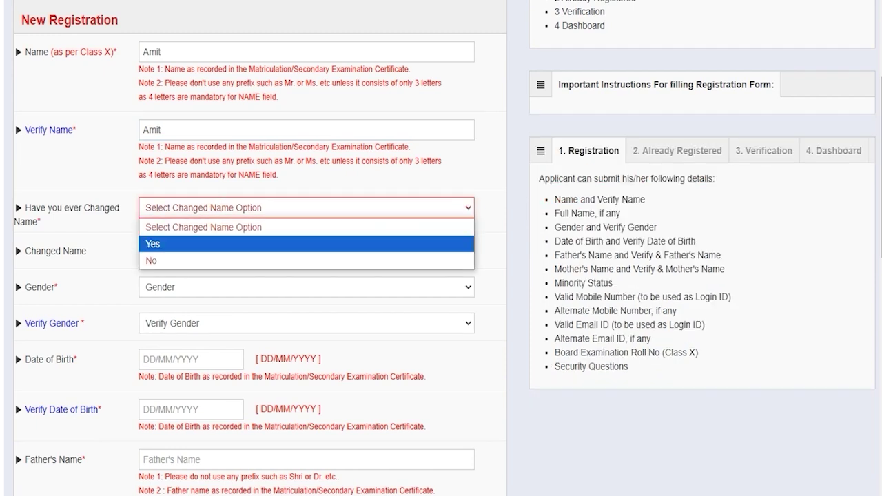
left_click(169, 243)
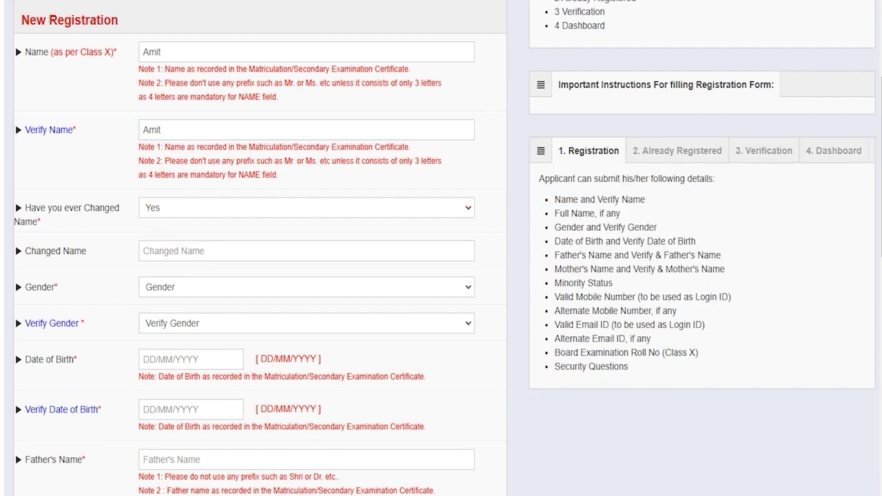
left_click(167, 251)
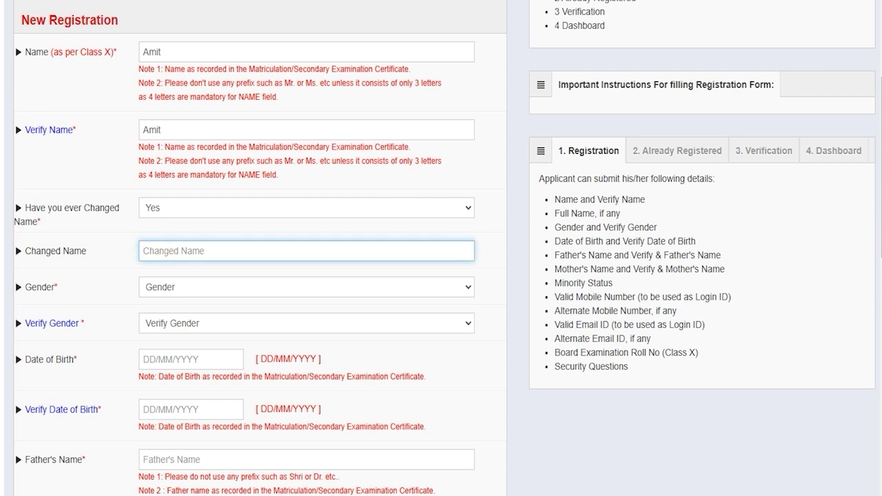
left_click(170, 209)
left_click(159, 258)
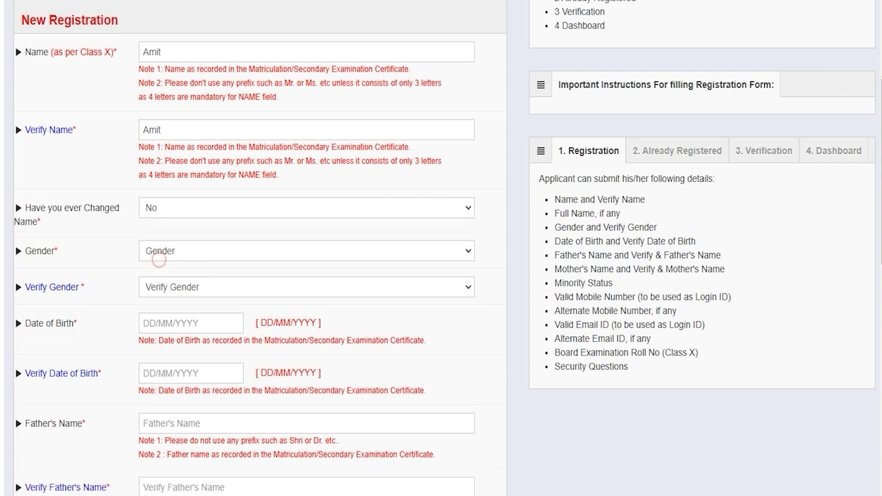
Set both Gender and Verify Gender to Male.
left_click(181, 250)
left_click(168, 288)
left_click(169, 289)
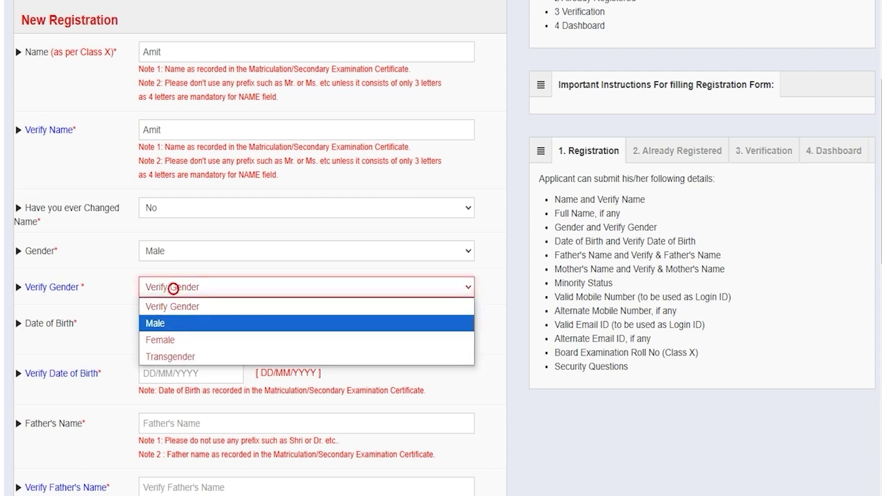
left_click(168, 323)
Close the date-of-birth calendars and type the father's name.
left_click(173, 321)
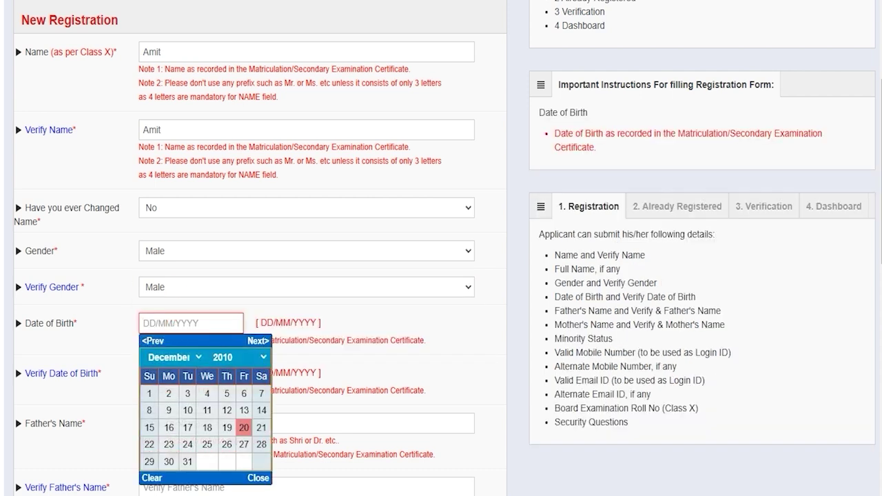
left_click(256, 479)
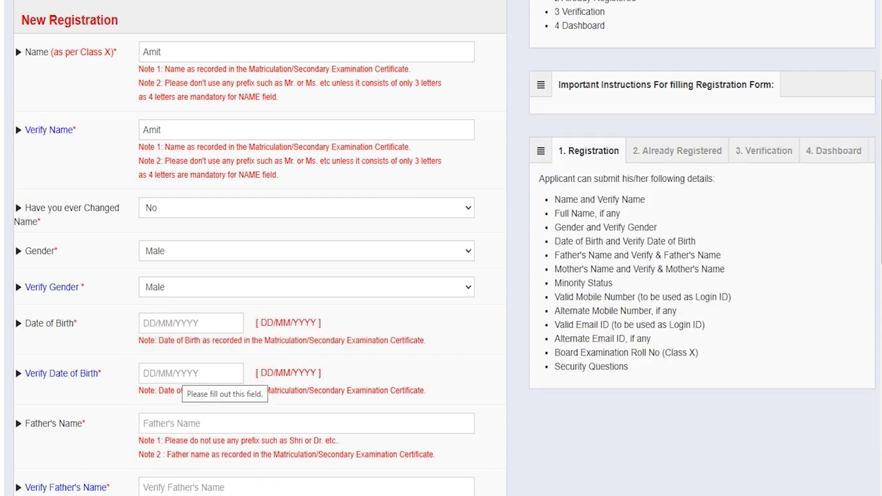
left_click(175, 374)
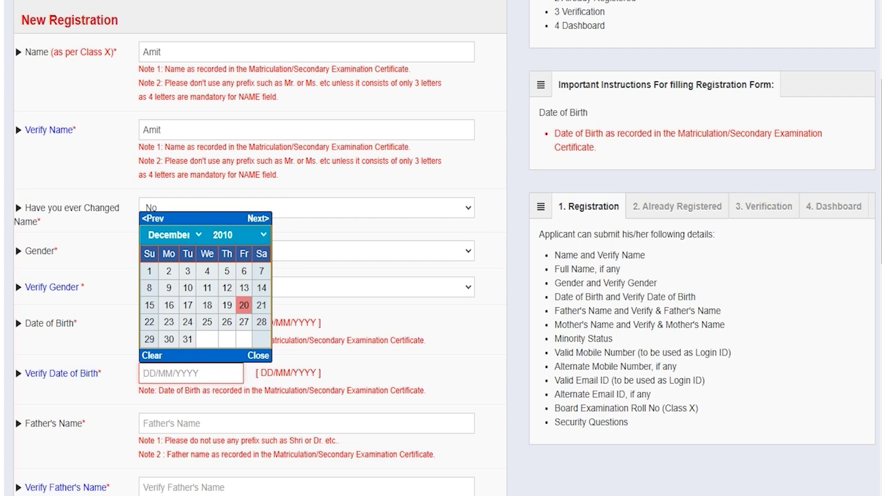
left_click(177, 421)
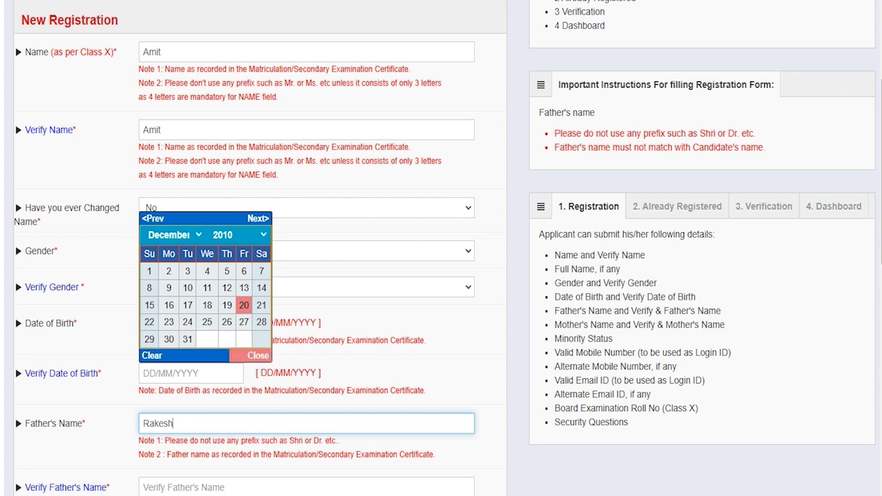
left_click(258, 354)
left_click(170, 485)
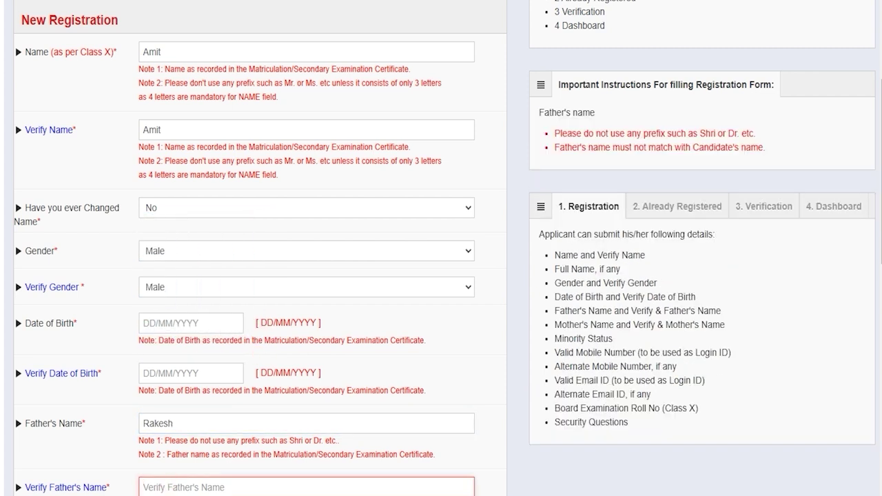
Fill in the parent name verification fields further down the form.
scroll(441, 248, "down", 4)
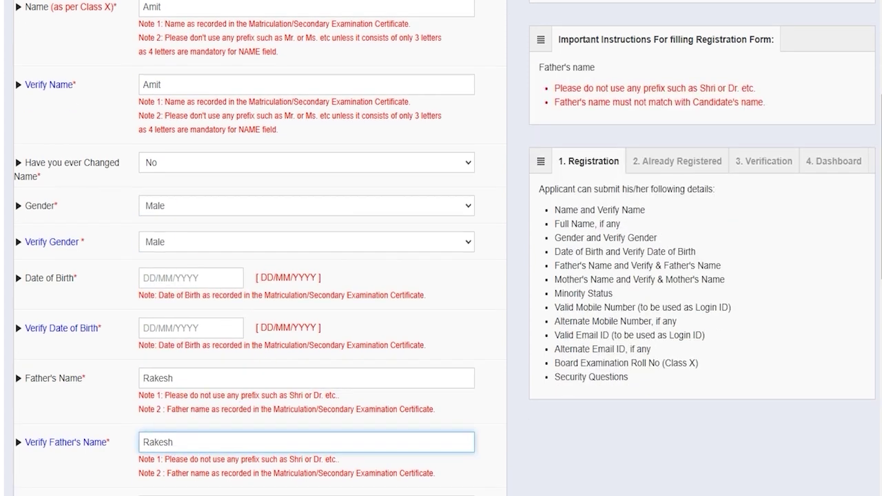
left_click(170, 274)
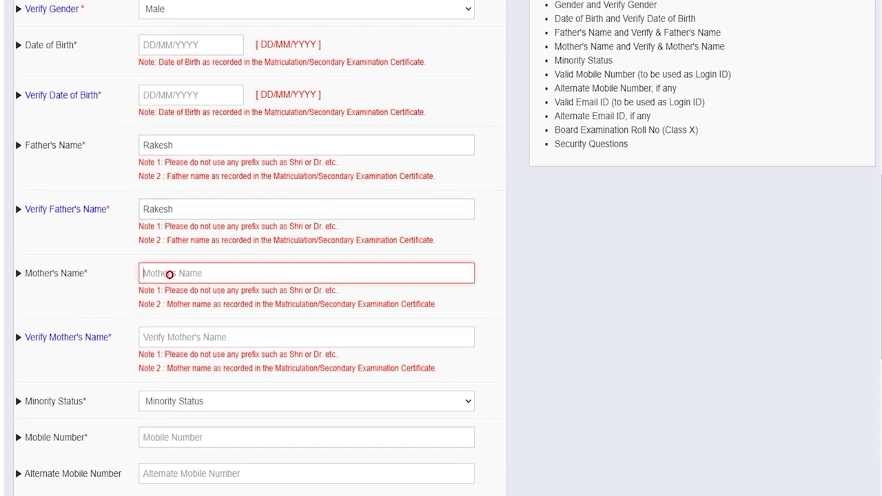
left_click(171, 337)
scroll(171, 337, "down", 2)
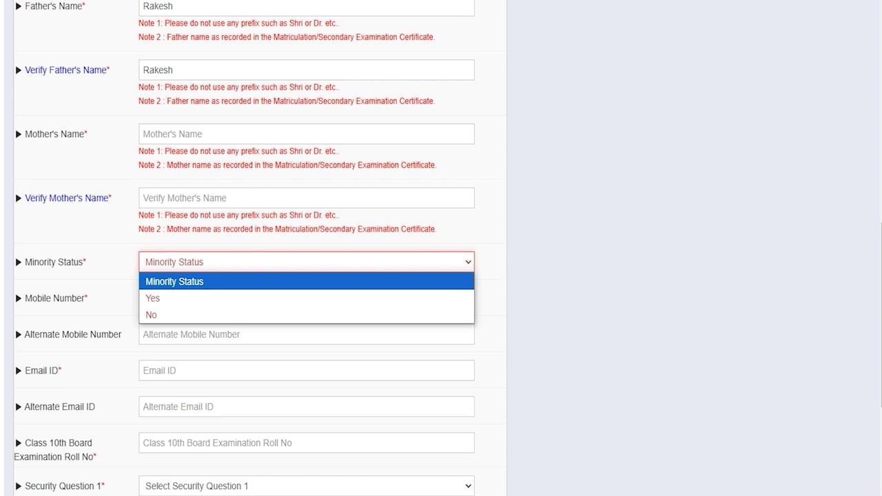
Set Minority Status to No, then fill the mobile number and email fields.
left_click(163, 297)
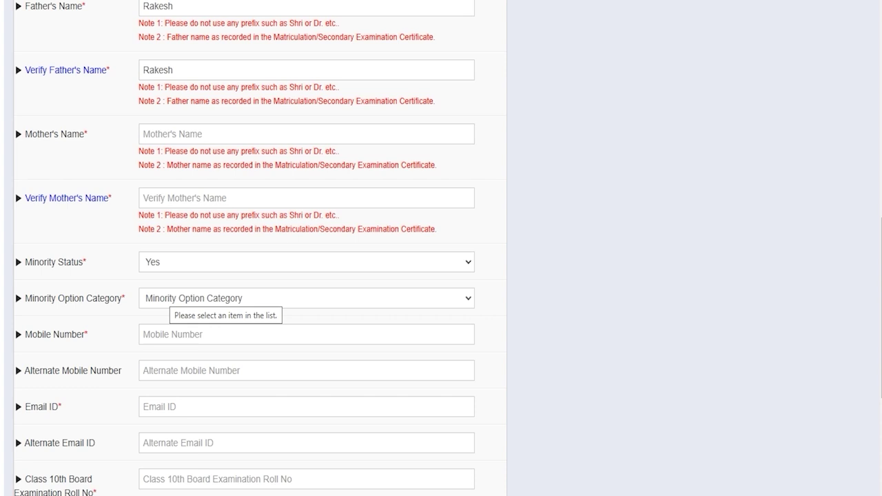
left_click(169, 298)
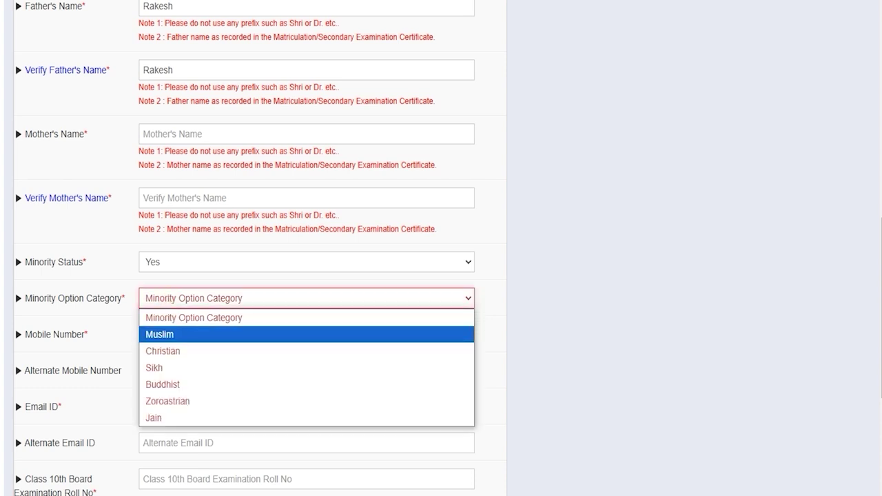
left_click(184, 259)
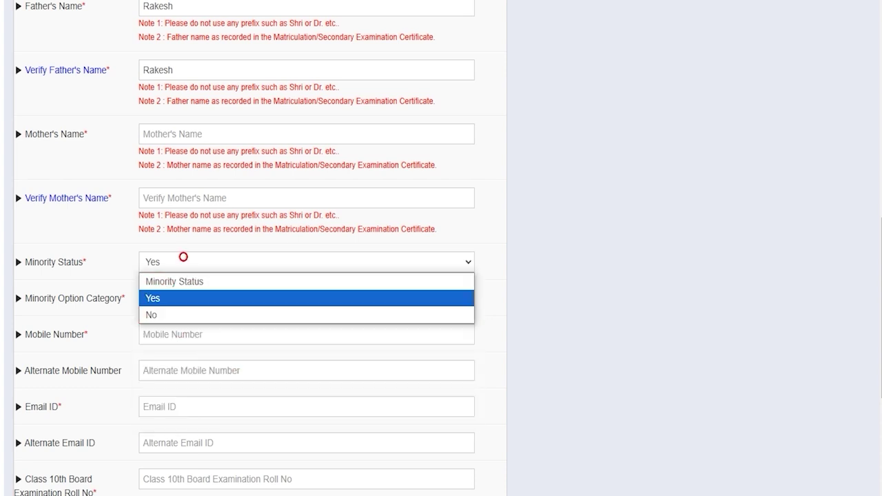
left_click(161, 316)
key("Tab")
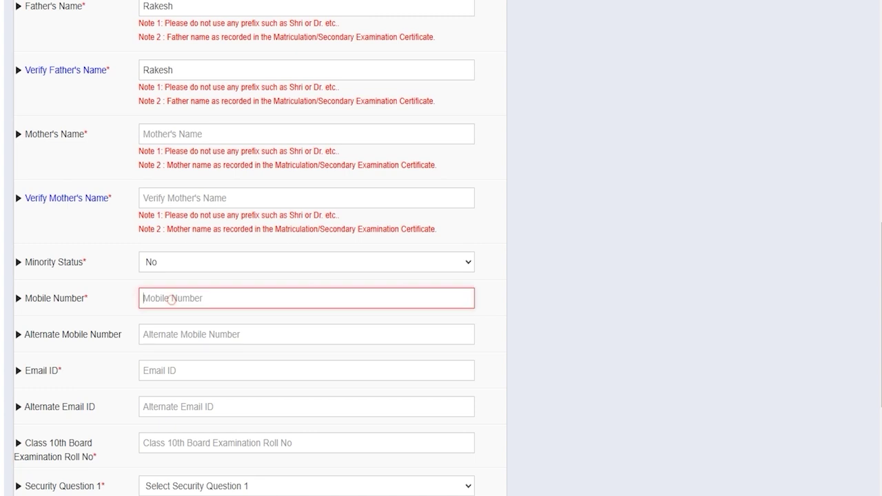
scroll(171, 299, "down", 1)
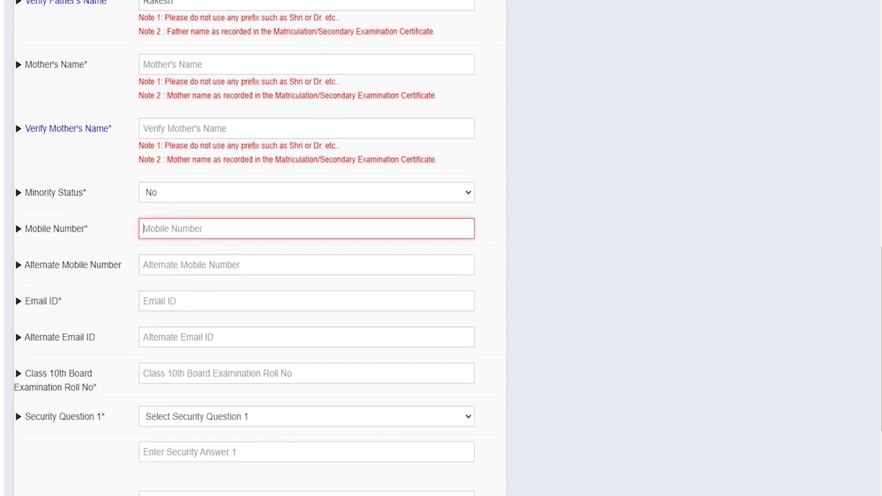
left_click(170, 300)
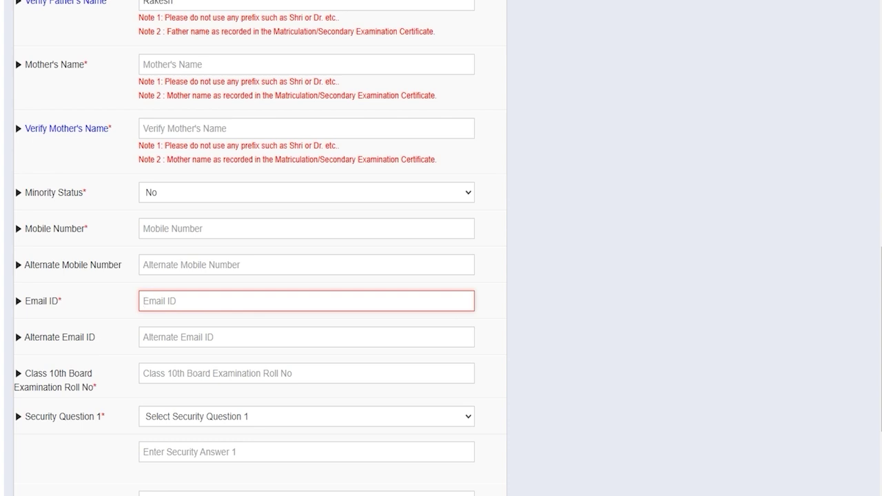
scroll(259, 248, "down", 2)
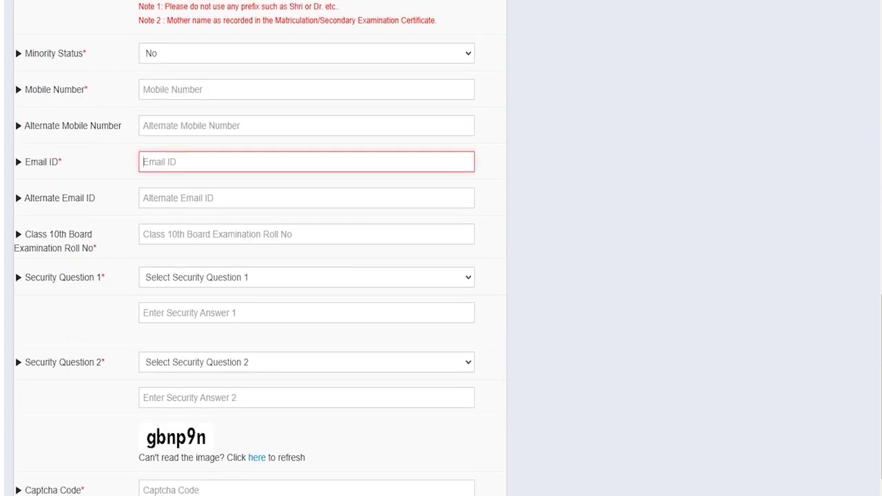
Enter the Class 10th roll number and choose Security Question 1 with its answer.
left_click(192, 231)
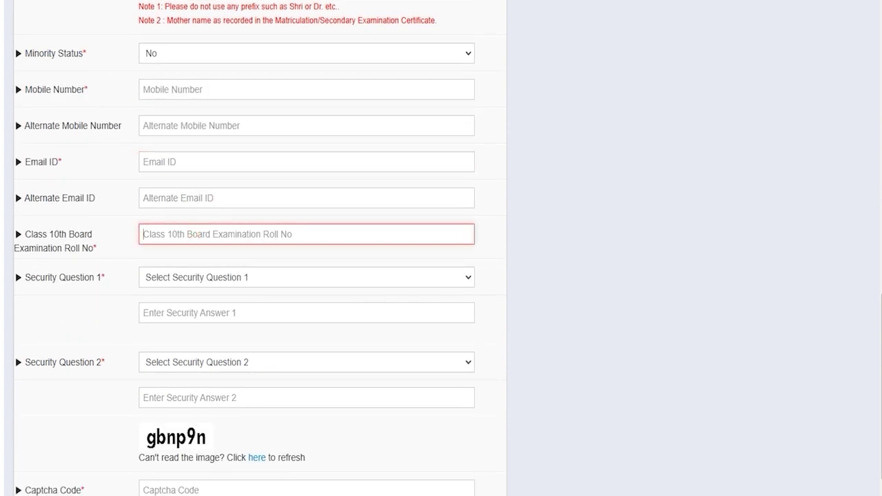
left_click(204, 278)
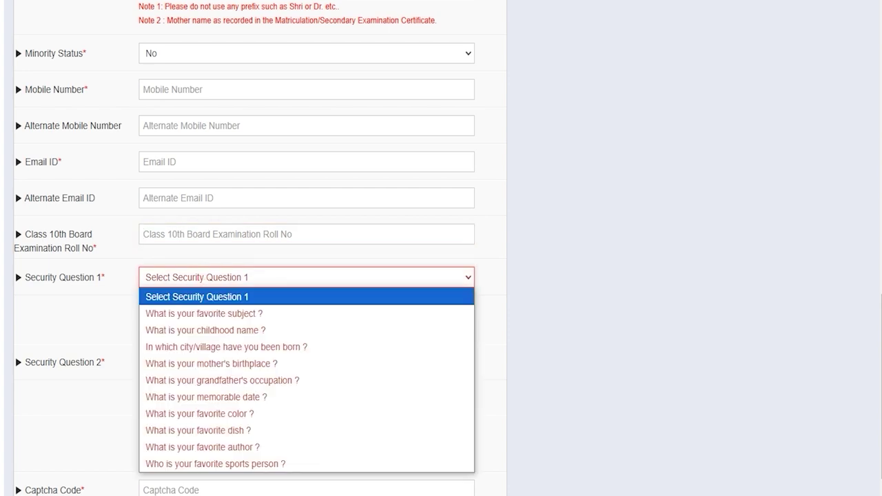
key("Down")
key("Down")
left_click(216, 330)
left_click(193, 311)
key("Tab")
Choose Security Question 2, enter its answer, and fill in the captcha code.
left_click(197, 363)
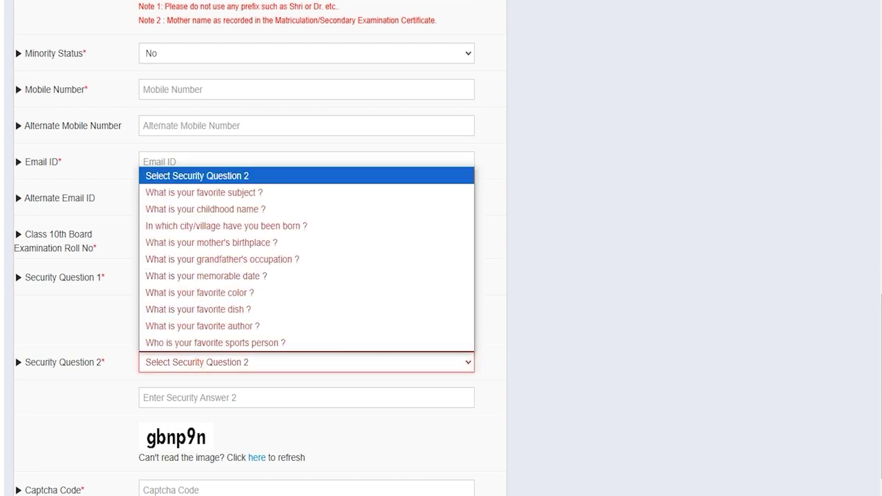
left_click(205, 327)
left_click(204, 397)
scroll(204, 397, "down", 2)
left_click(176, 368)
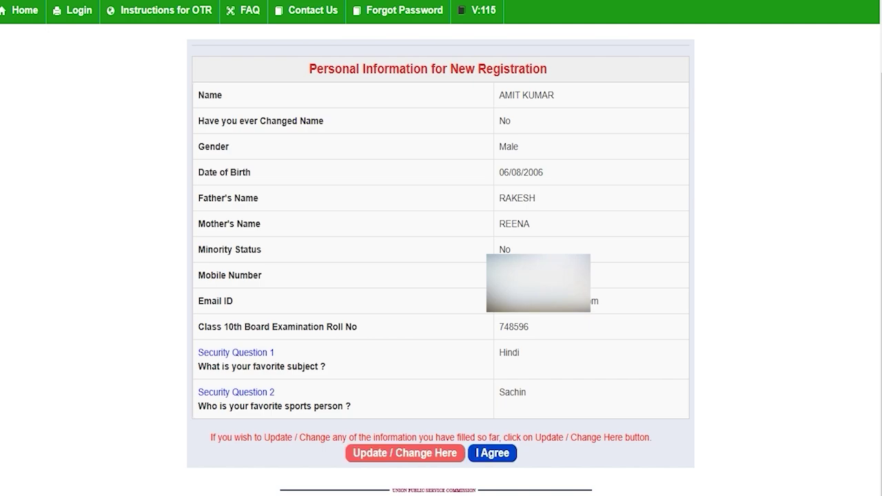
Accept the reviewed personal information with I Agree.
left_click(491, 453)
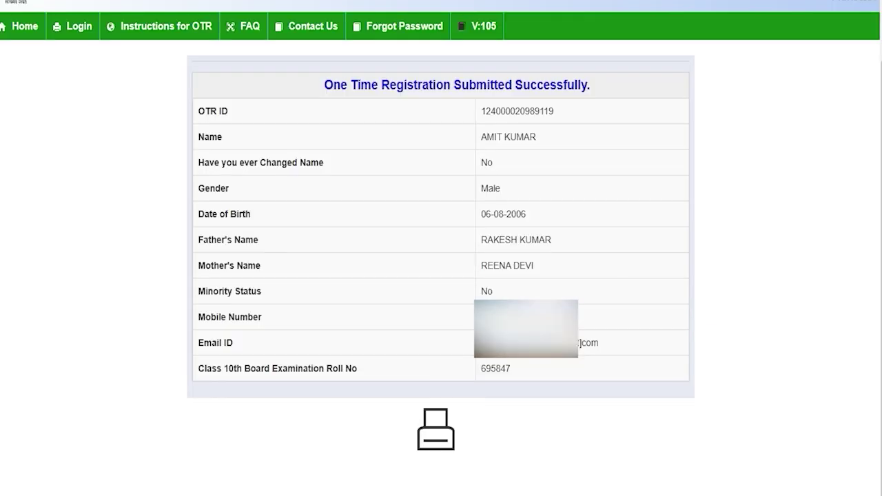
Note the issued OTR ID on the success page and go to the Login page.
left_click_drag(372, 85, 567, 85)
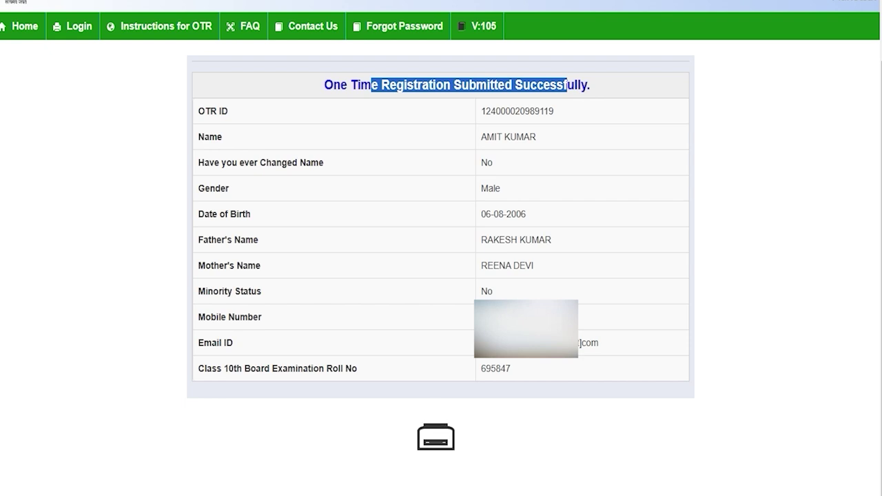
left_click(522, 201)
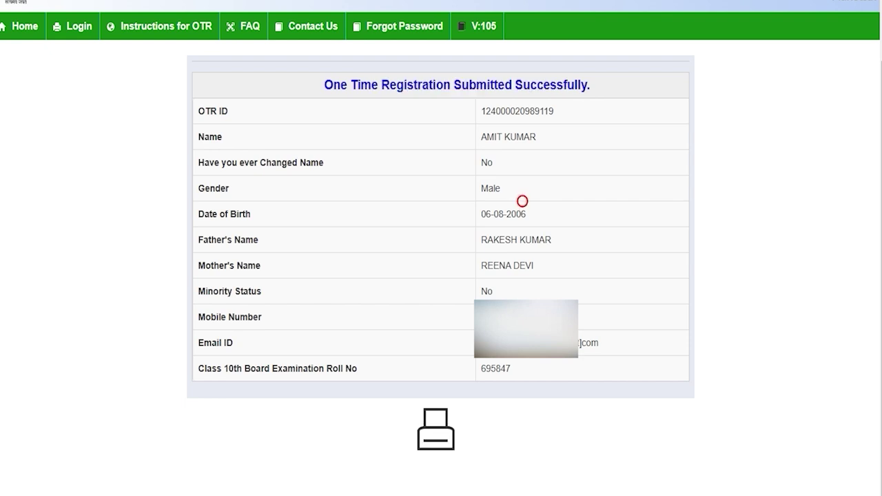
left_click_drag(479, 111, 554, 111)
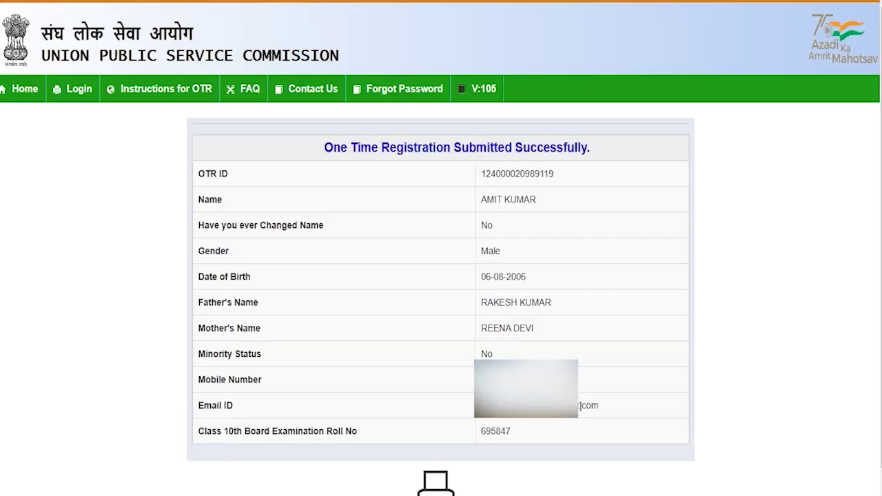
left_click(75, 88)
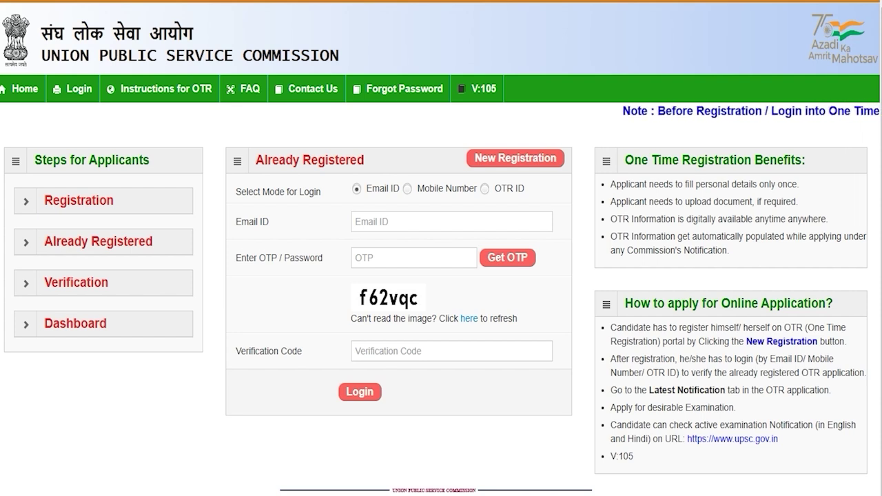
Try Email ID login, filling the email, OTP/password and verification code fields.
left_click(485, 189)
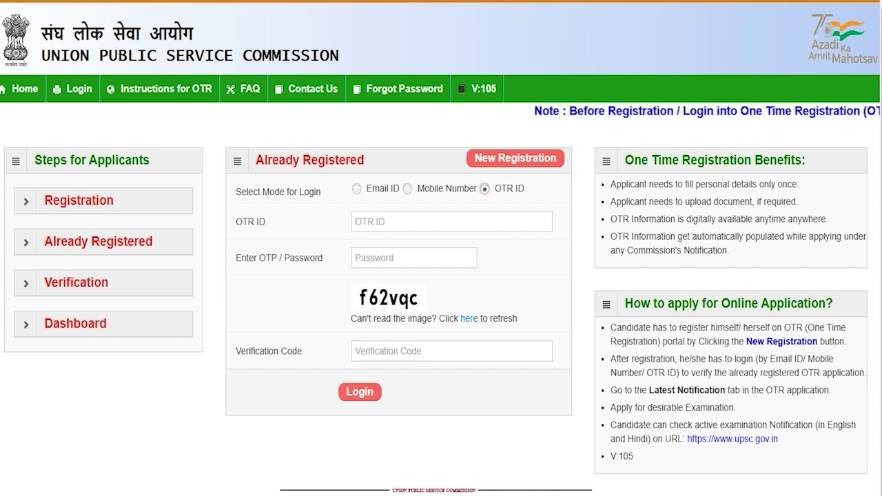
left_click(407, 188)
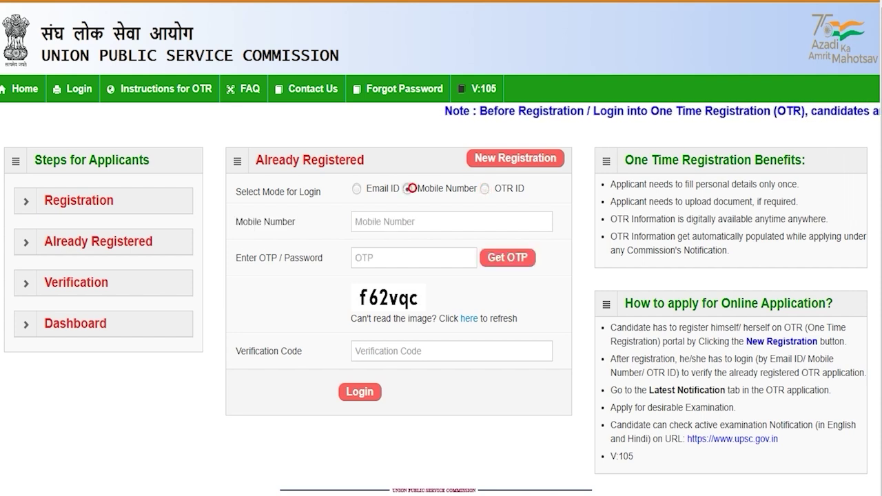
left_click(357, 188)
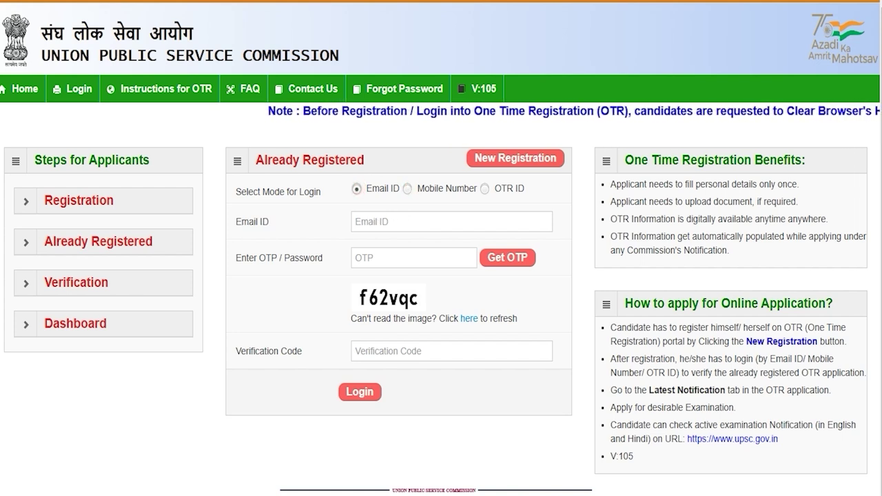
left_click(381, 221)
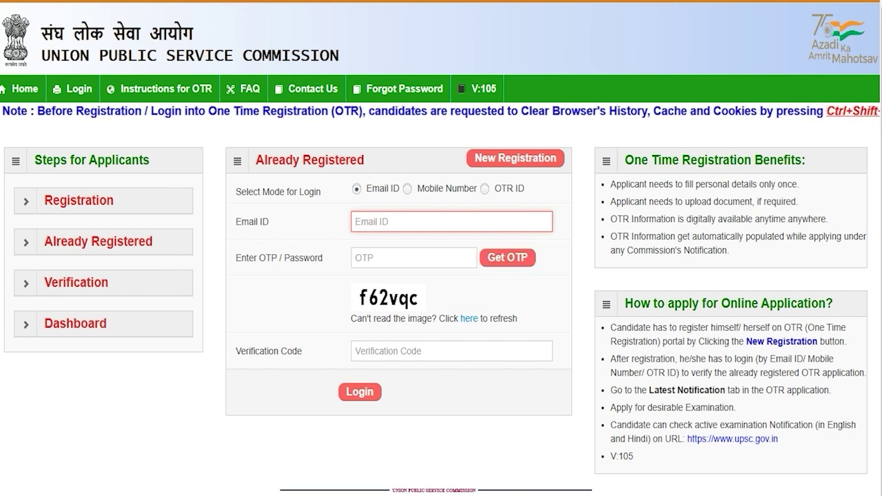
left_click(402, 258)
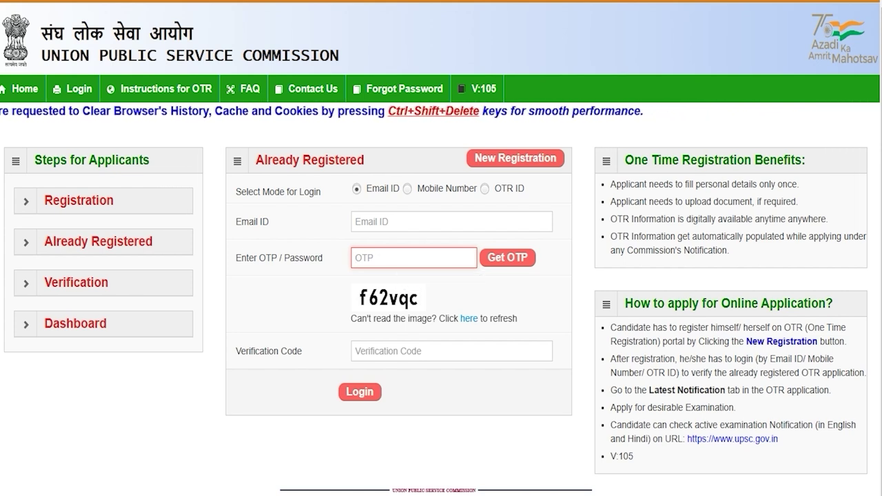
left_click(393, 351)
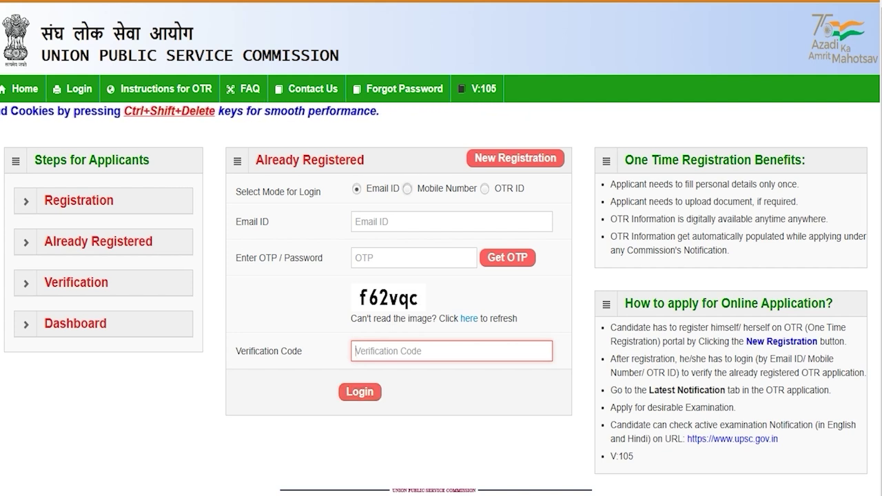
Switch to Mobile Number login and fill the mobile, OTP and verification code fields.
left_click(407, 188)
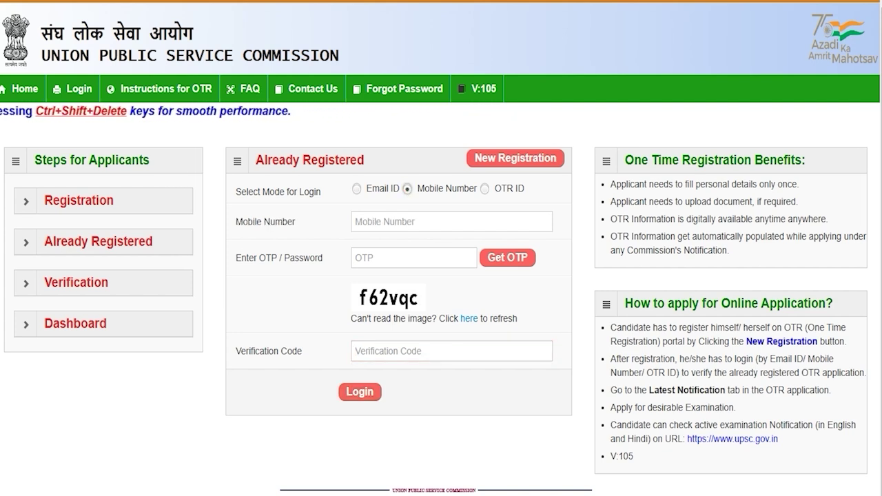
left_click(394, 223)
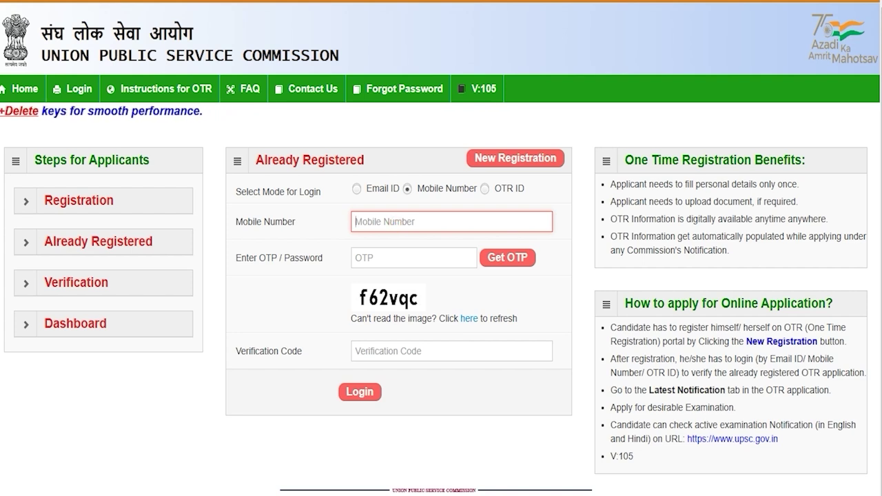
left_click(372, 253)
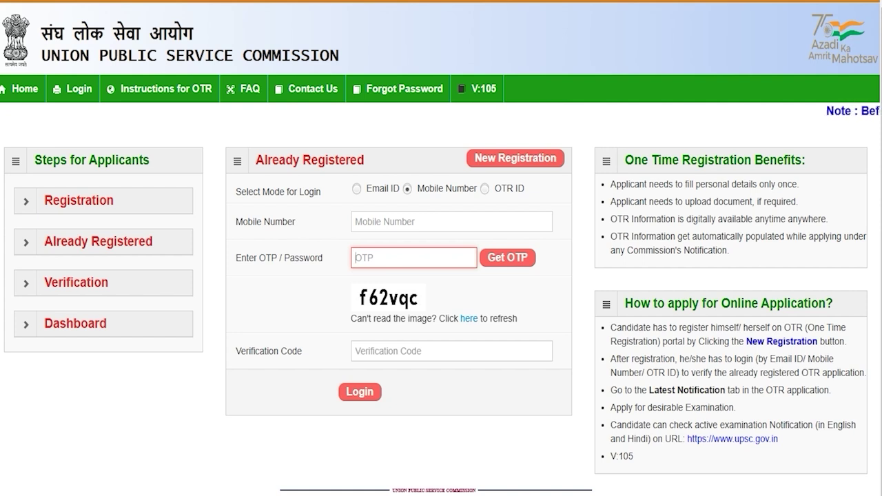
left_click(376, 297)
left_click(388, 351)
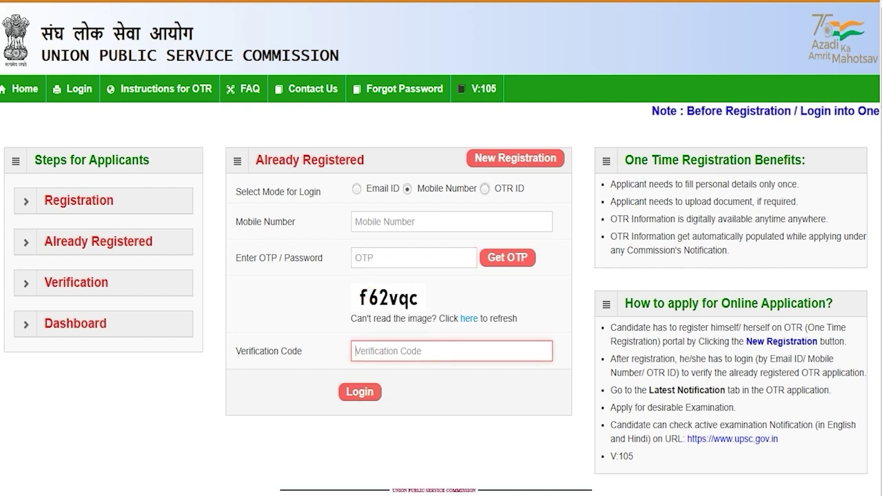
Switch to OTR ID login and fill the OTR ID, password and verification code.
left_click(485, 189)
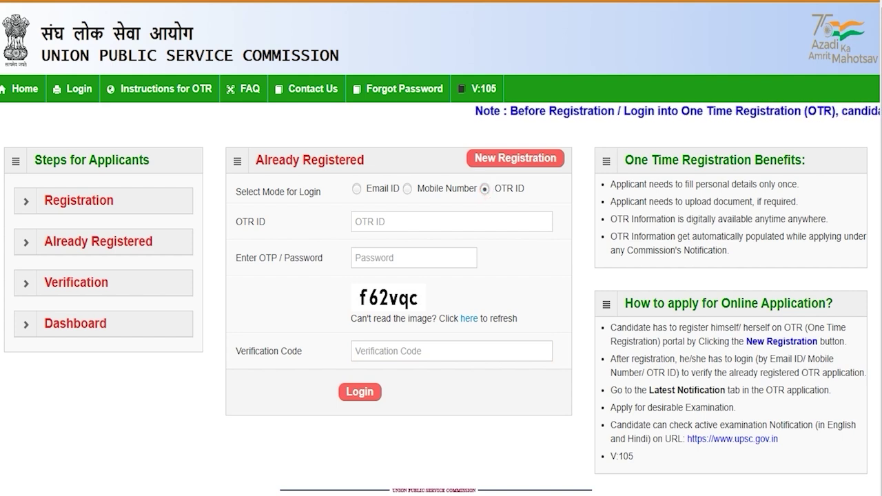
left_click(369, 221)
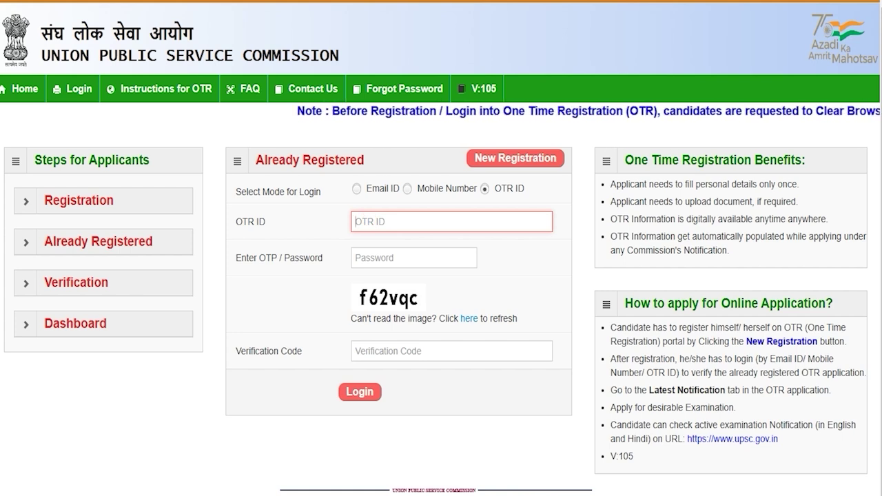
left_click(379, 259)
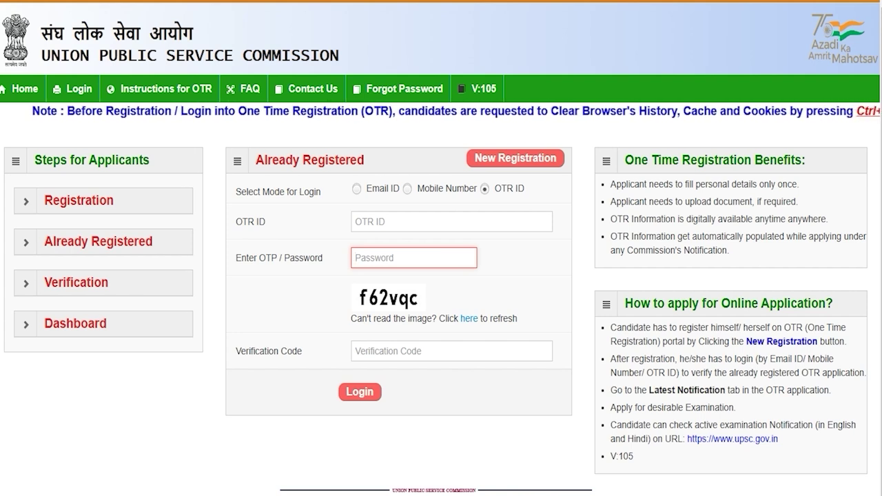
left_click(386, 353)
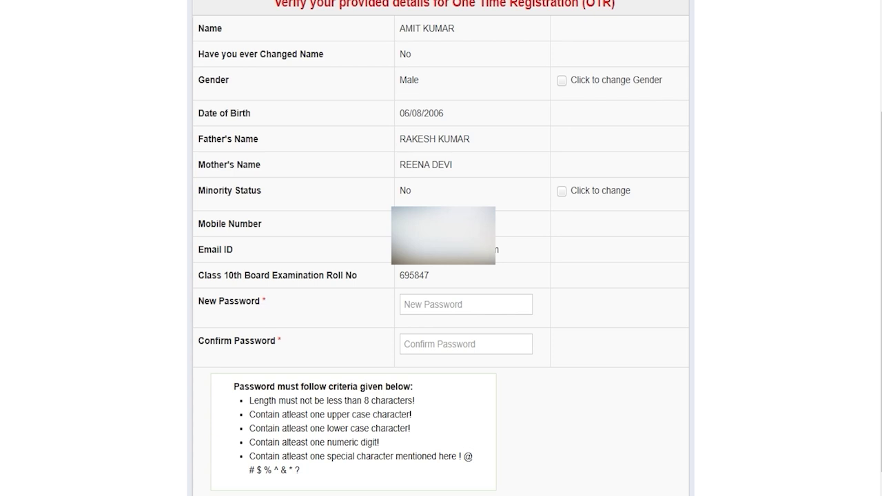
Enter a new password meeting the 8-character minimum rule and fill Confirm Password.
left_click(410, 307)
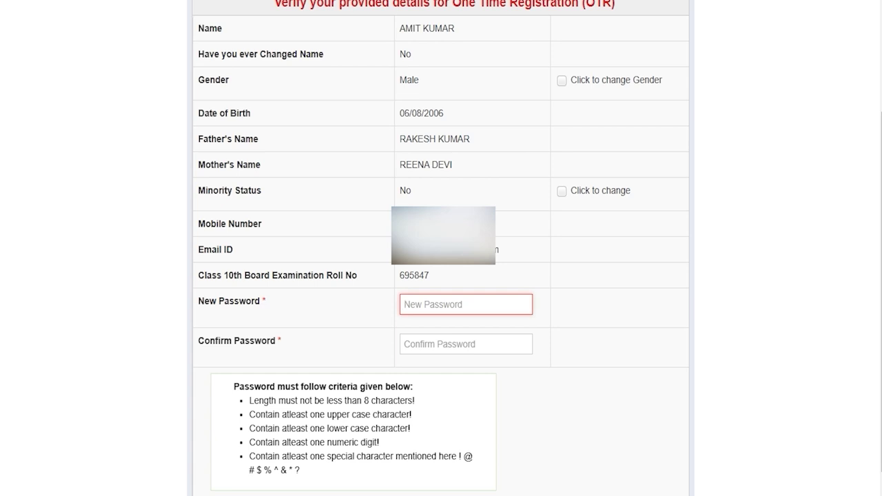
left_click_drag(364, 401, 399, 400)
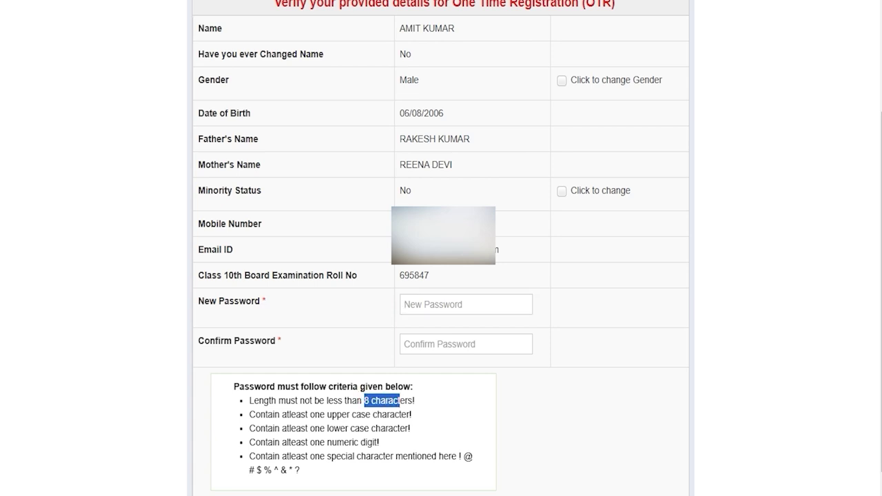
left_click(433, 307)
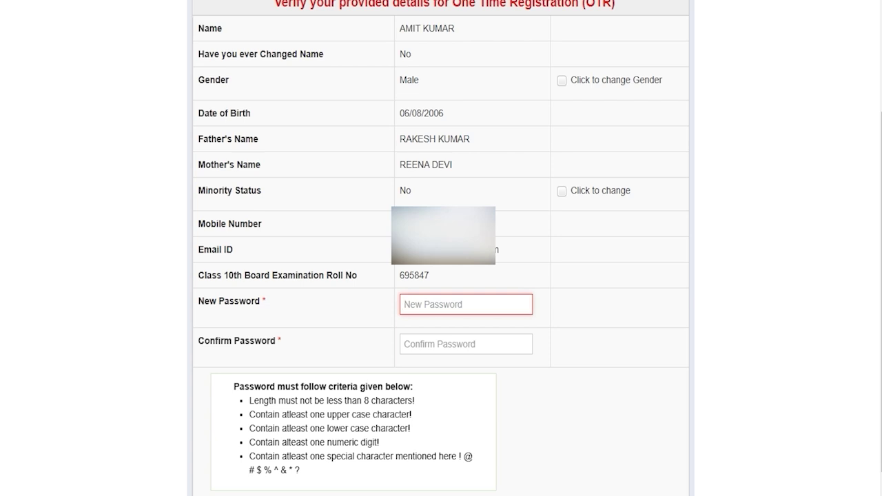
left_click(426, 343)
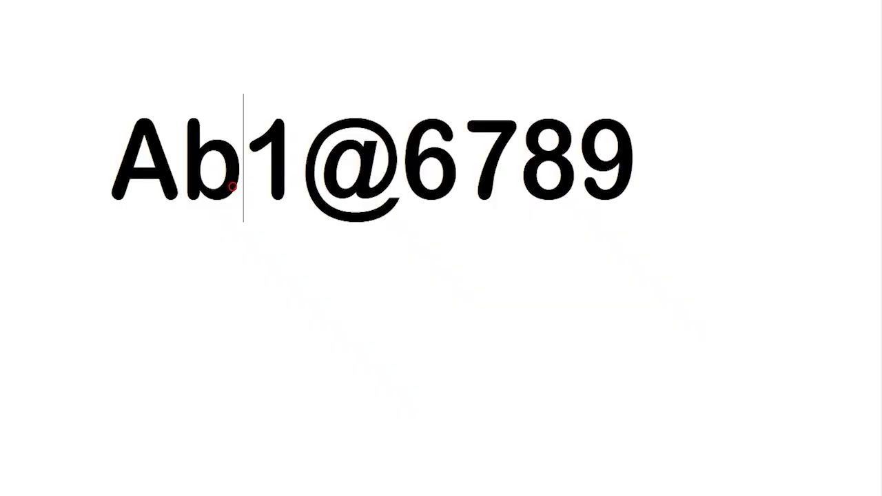
left_click_drag(242, 173, 124, 154)
key("shift+Right")
key("shift+Right")
key("shift+Right")
key("shift+Right")
key("shift+Right")
key("shift+Right")
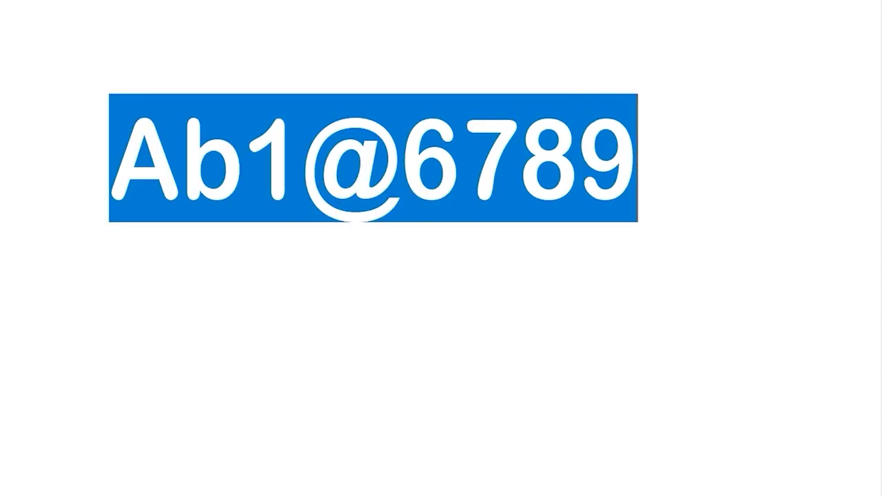
left_click(130, 169)
key("shift+Right")
key("Right")
key("shift+Right")
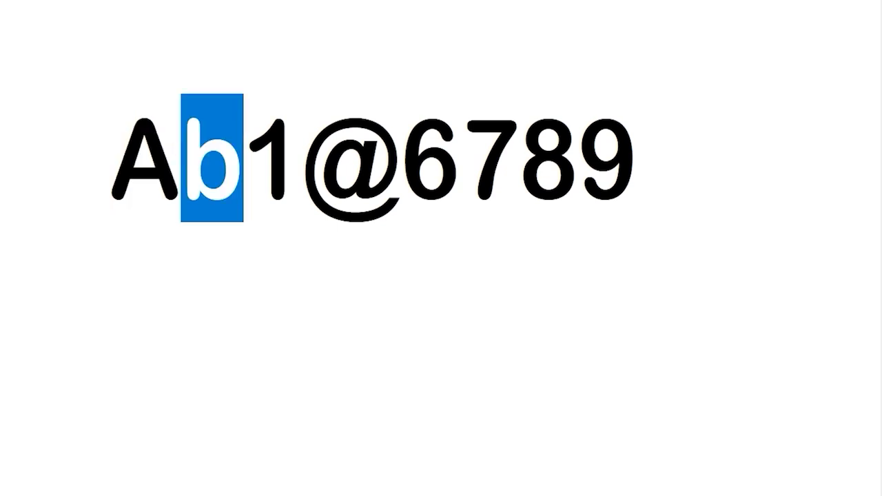
key("Right")
key("shift+Right")
key("Right")
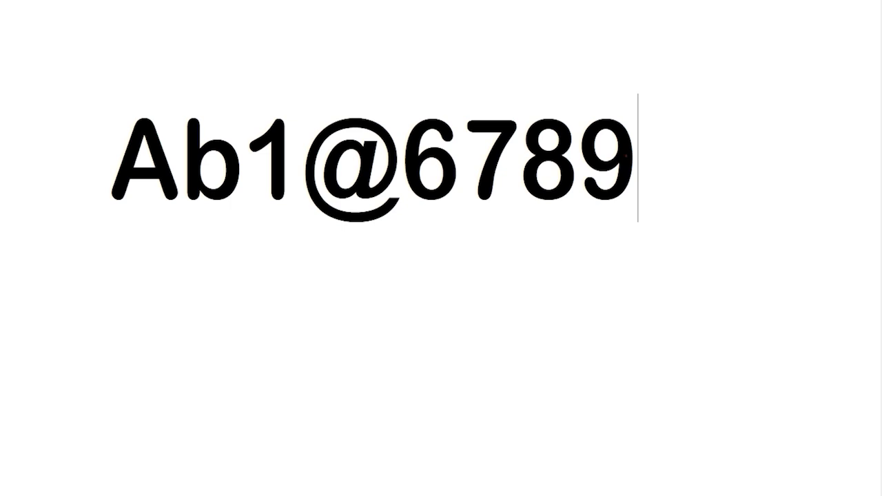
key("ctrl+shift+Left")
key("ctrl+shift+Left")
key("ctrl+shift+Left")
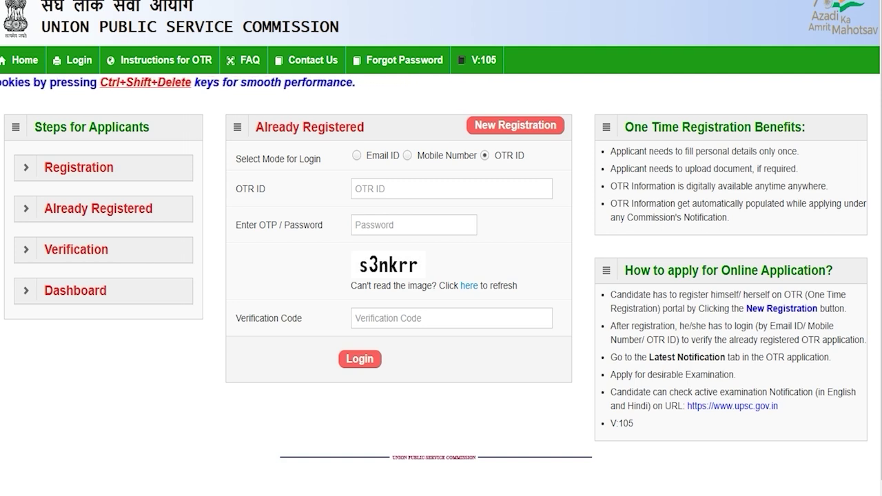
Log in by OTR ID, entering the OTR ID, password and verification code.
left_click(356, 155)
left_click(407, 155)
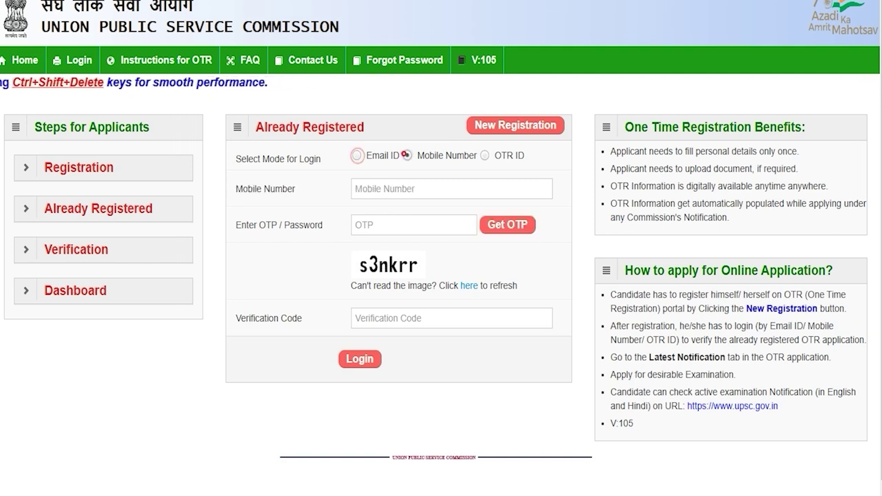
left_click(485, 155)
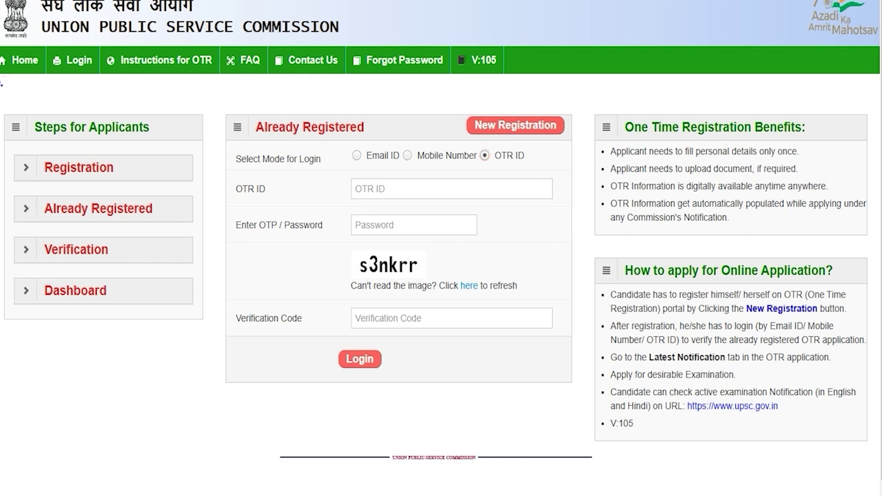
left_click(406, 187)
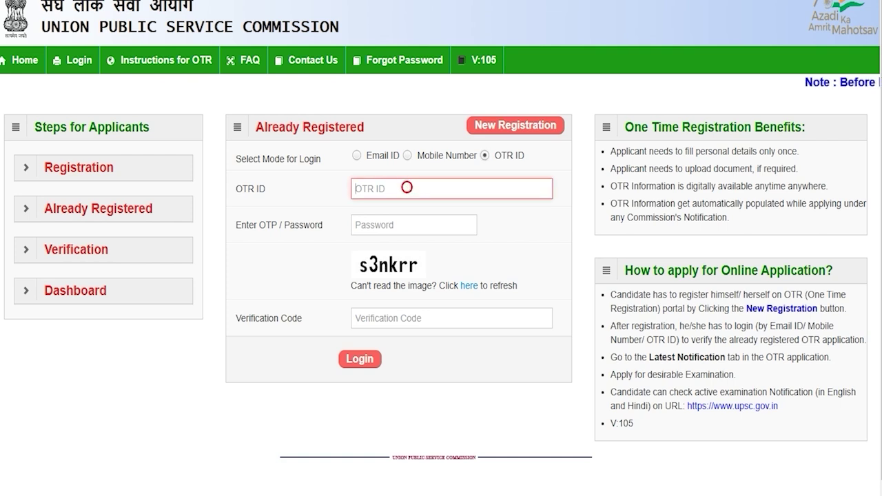
left_click(393, 223)
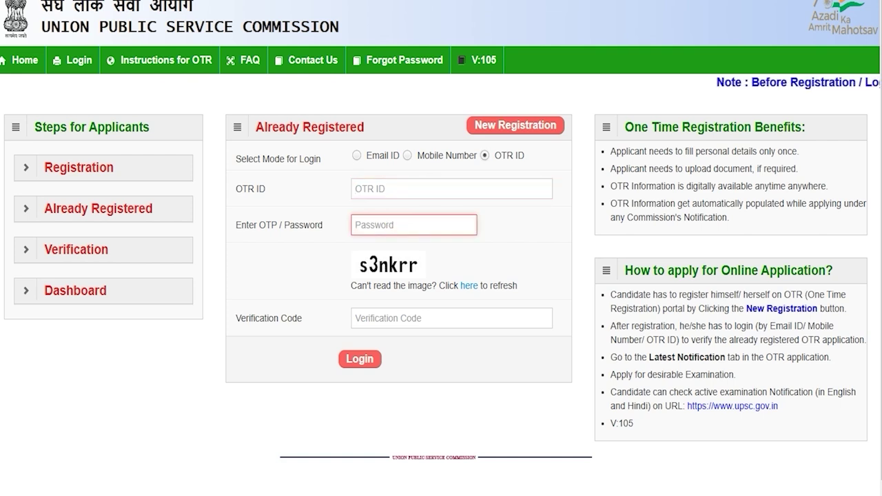
left_click(377, 319)
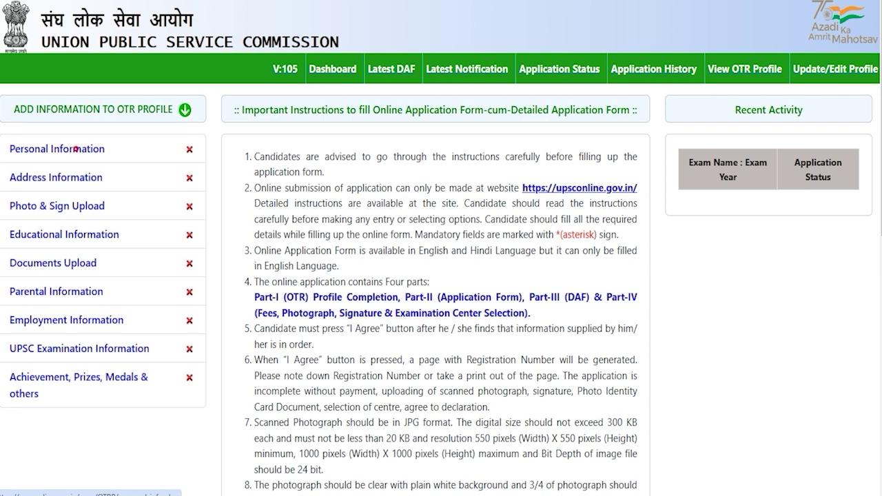
Choose Citizen of India for nationality and HINDI for mother tongue in Personal Information.
left_click(76, 149)
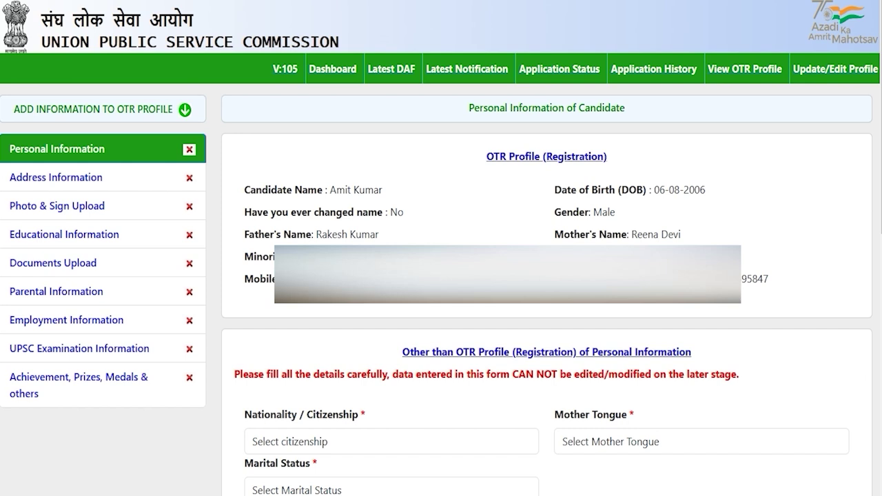
left_click(375, 439)
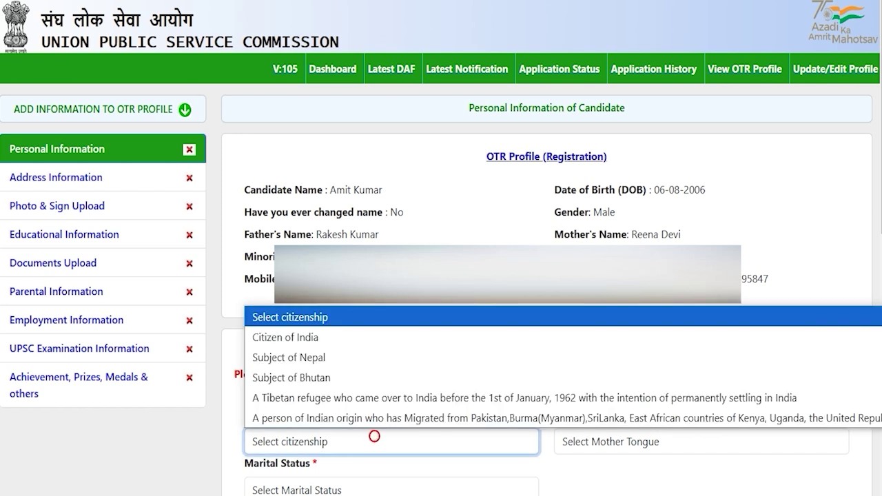
left_click(313, 336)
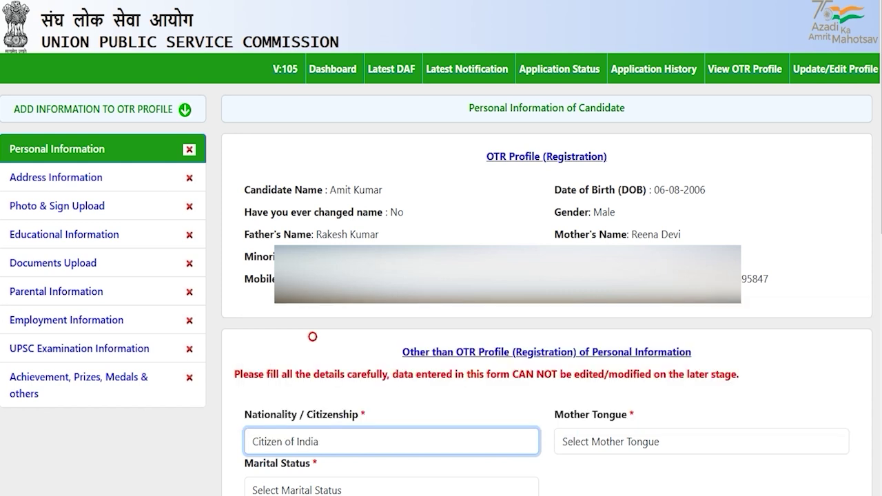
left_click(606, 441)
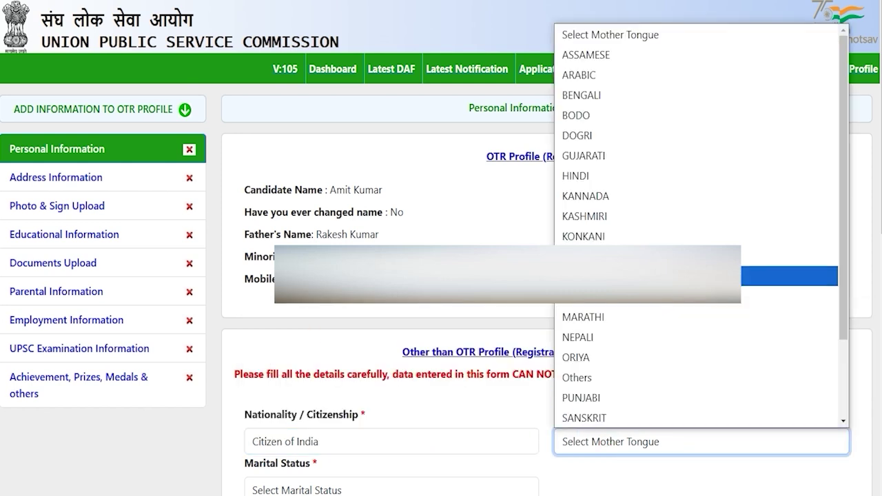
left_click(582, 175)
scroll(582, 176, "down", 5)
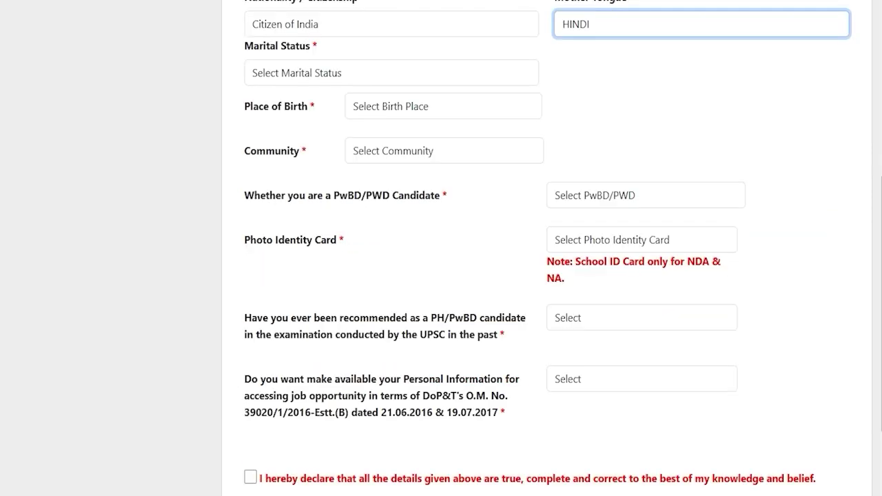
Set marital status to Unmarried and place of birth to India, then enter the post office.
left_click(343, 72)
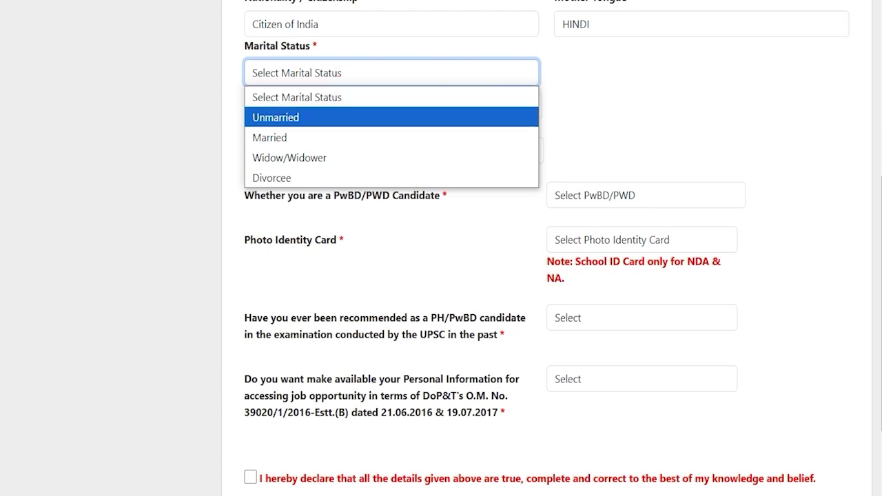
left_click(297, 114)
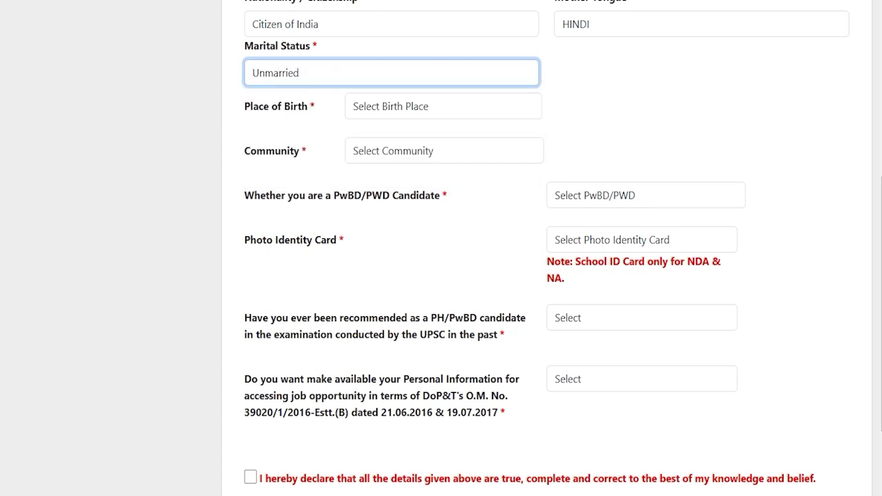
left_click(379, 108)
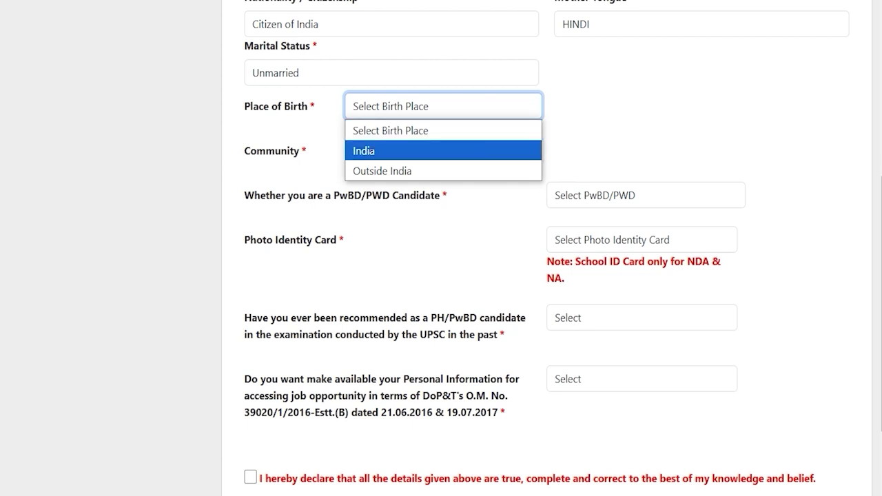
left_click(370, 150)
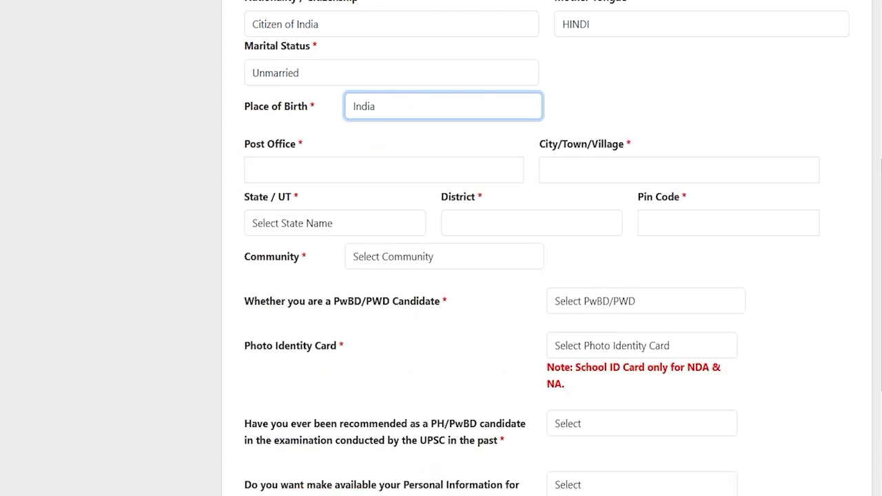
left_click(284, 170)
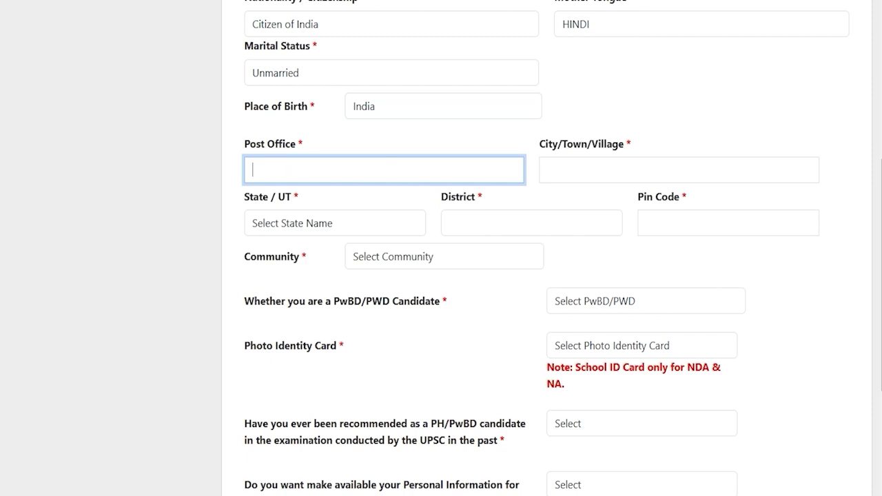
Set state Uttar Pradesh, district Saharanpur, pin code 247001 and community SC.
left_click(335, 223)
key("u")
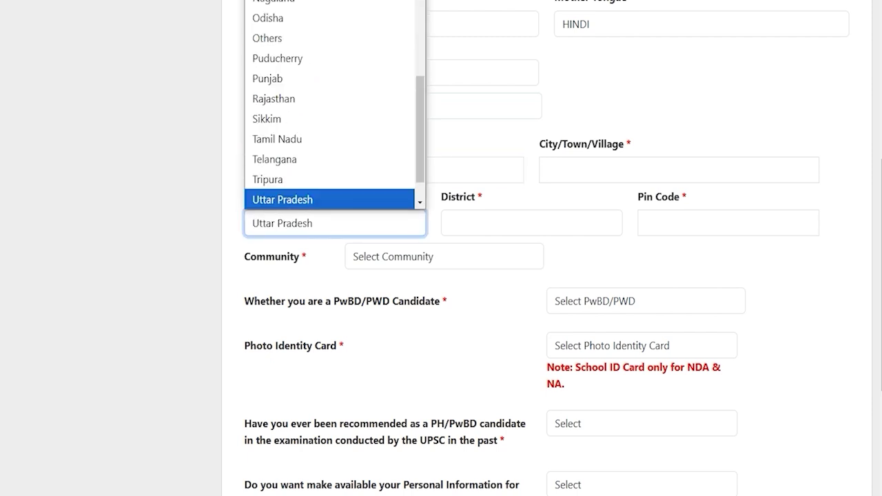
key("Return")
left_click(461, 224)
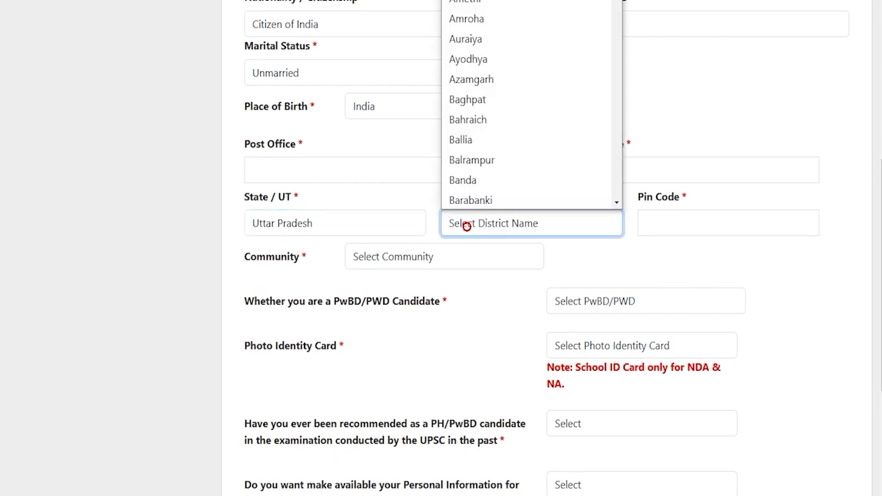
key("s")
key("Return")
left_click(707, 222)
type("247001")
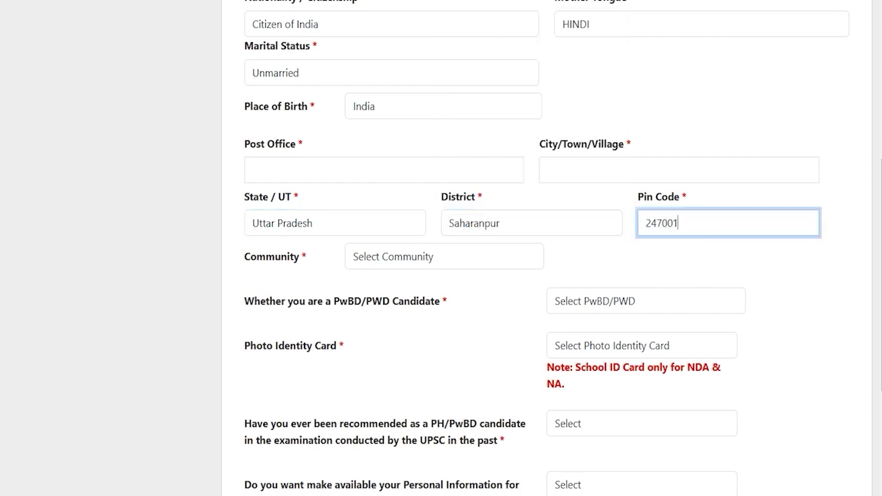
left_click(413, 258)
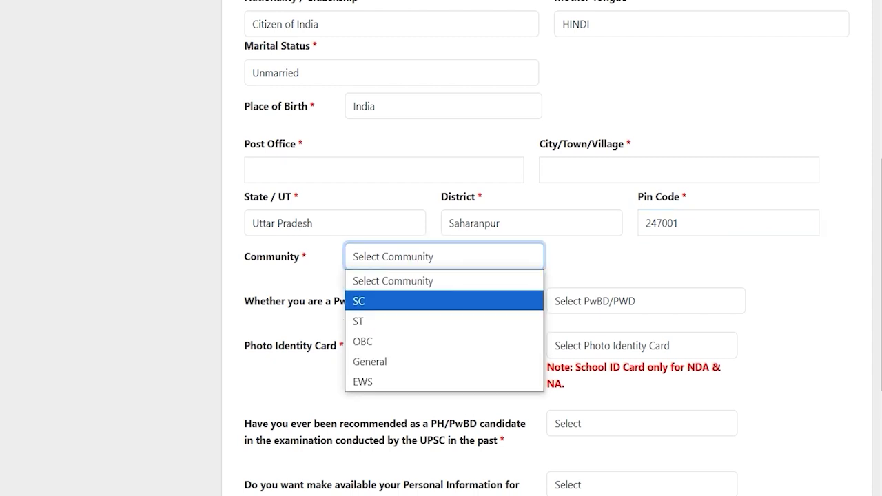
left_click(379, 301)
Keep the SC community and set the issuing authority to Tehsildar in Uttar Pradesh.
left_click(400, 264)
left_click(400, 264)
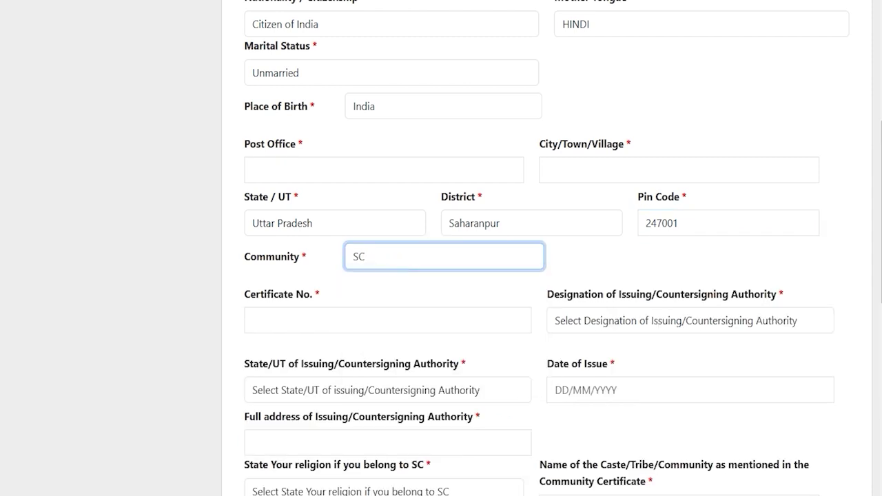
left_click(337, 321)
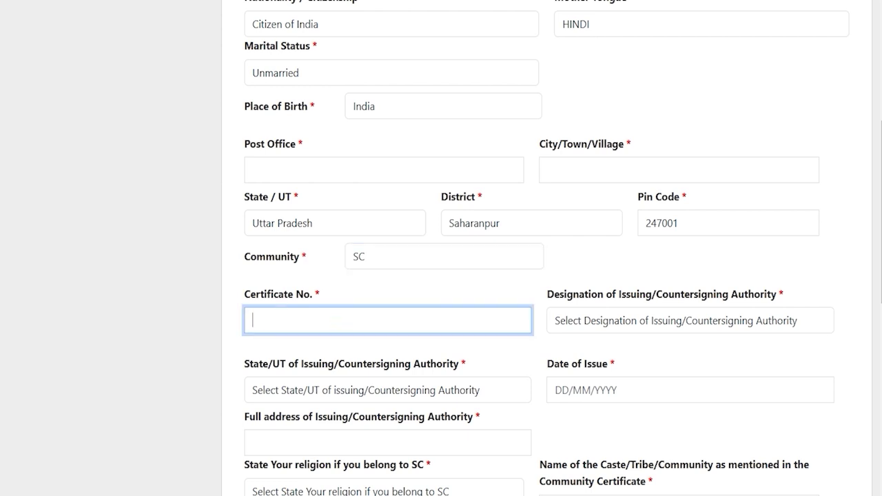
left_click(598, 321)
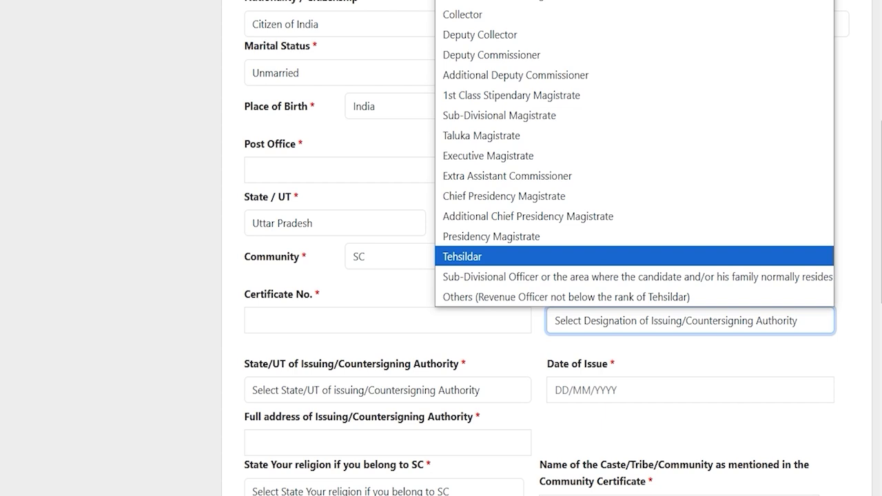
left_click(502, 256)
scroll(501, 256, "down", 2)
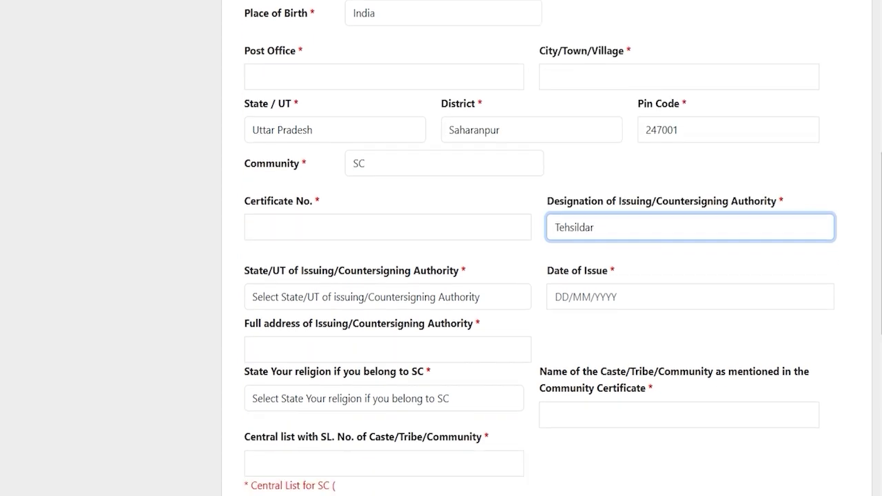
left_click(340, 252)
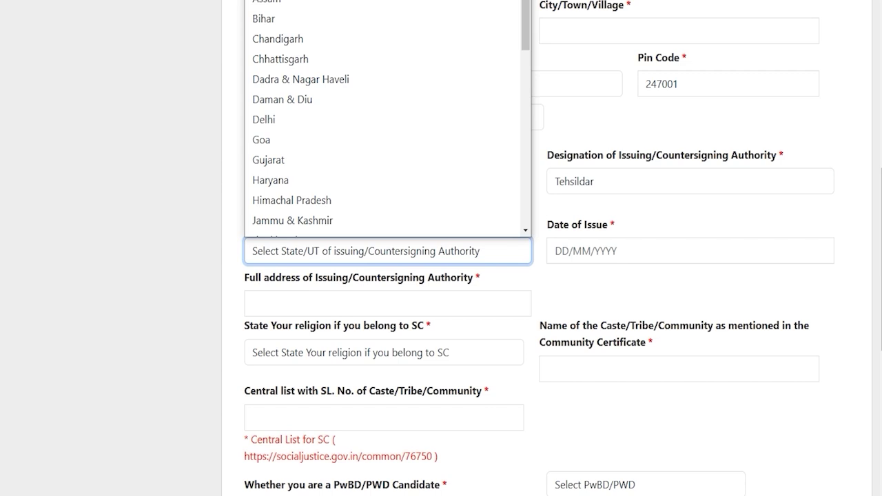
key("u")
key("Return")
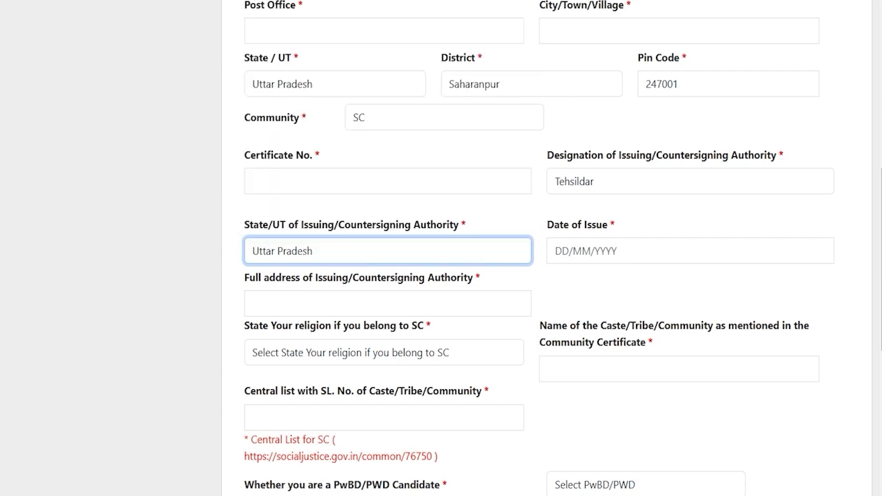
Pass the issue date and address fields and answer the religion question as Hindu.
left_click(582, 255)
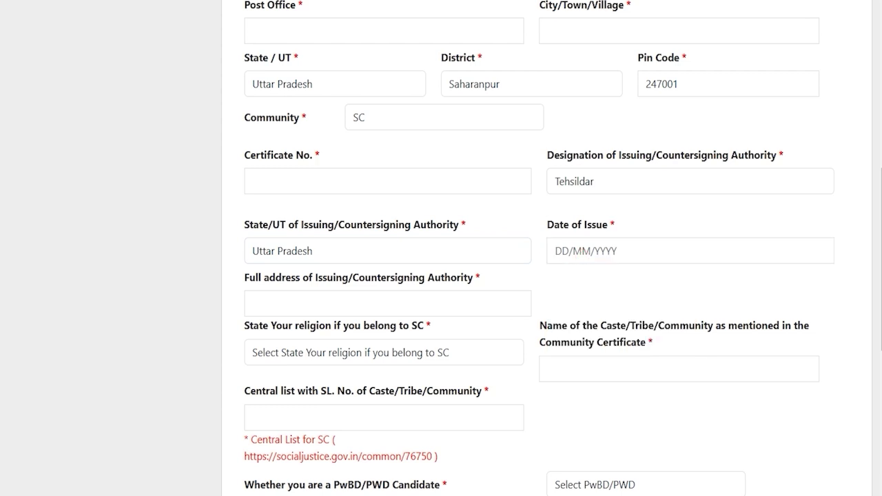
left_click(335, 297)
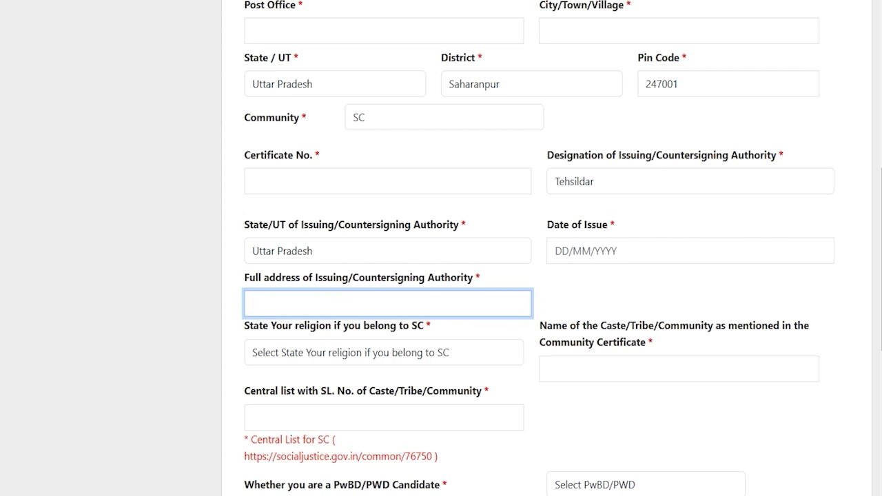
left_click(422, 302)
key("Tab")
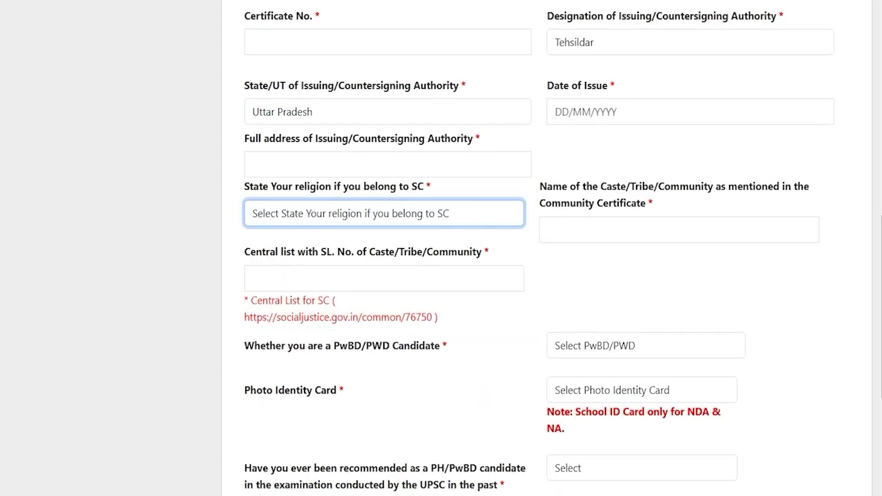
left_click(334, 215)
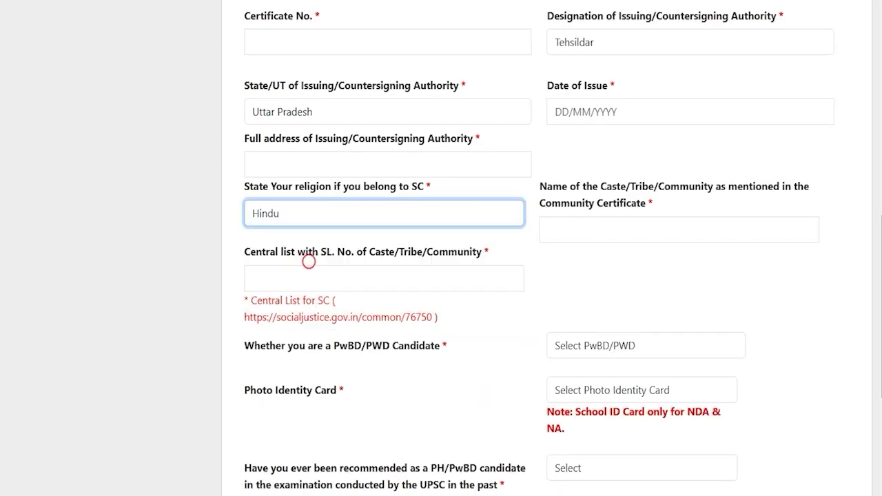
left_click(654, 234)
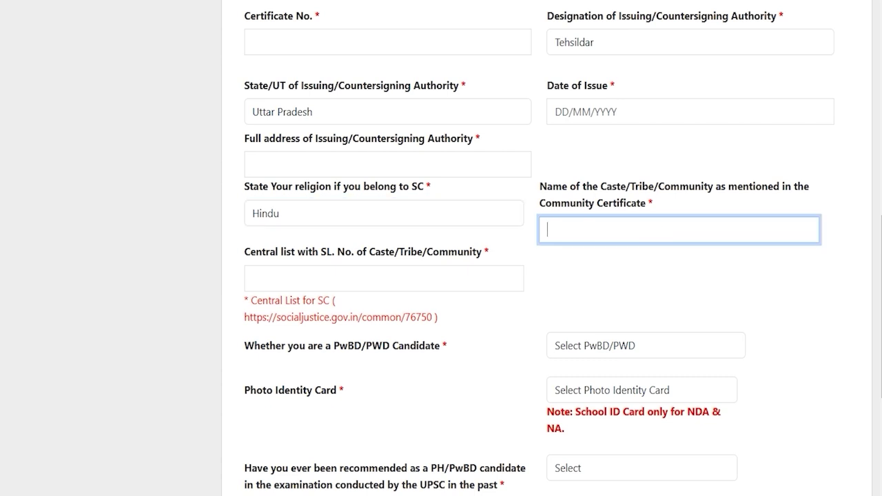
left_click_drag(250, 252, 314, 253)
left_click(325, 280)
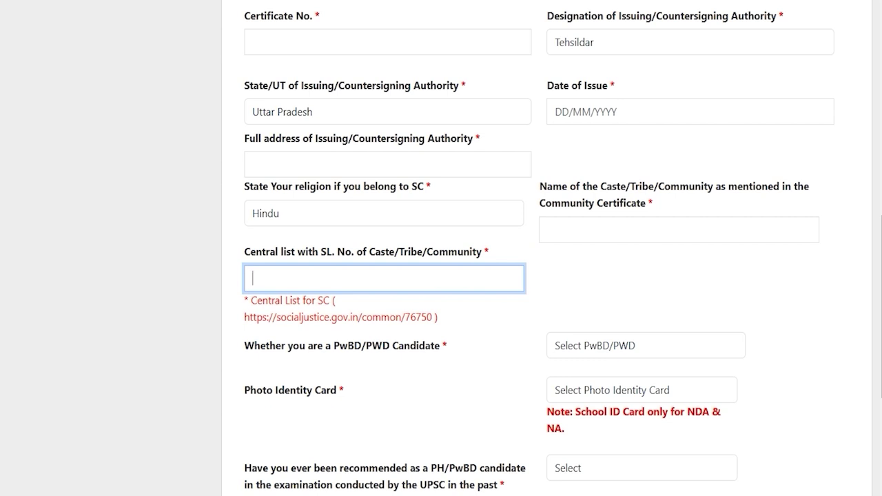
scroll(441, 275, "down", 2)
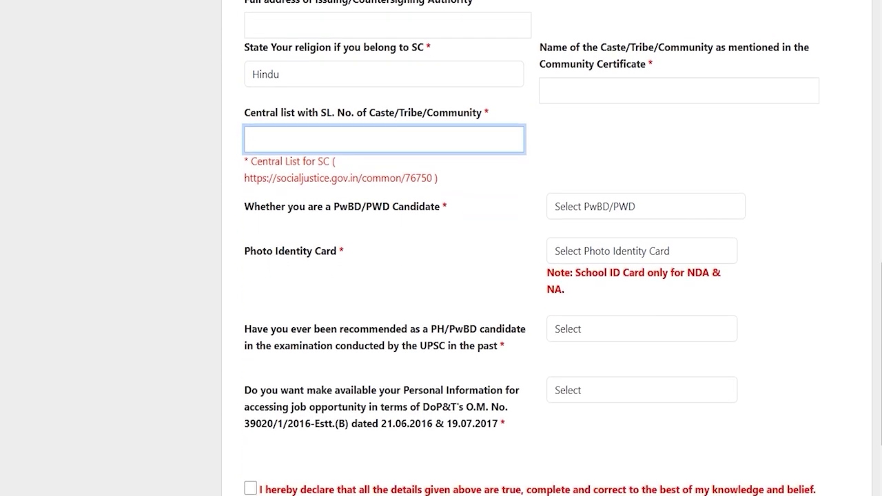
left_click_drag(270, 206, 390, 206)
Answer No to the PwBD/PWD question after briefly trying Yes.
left_click(594, 206)
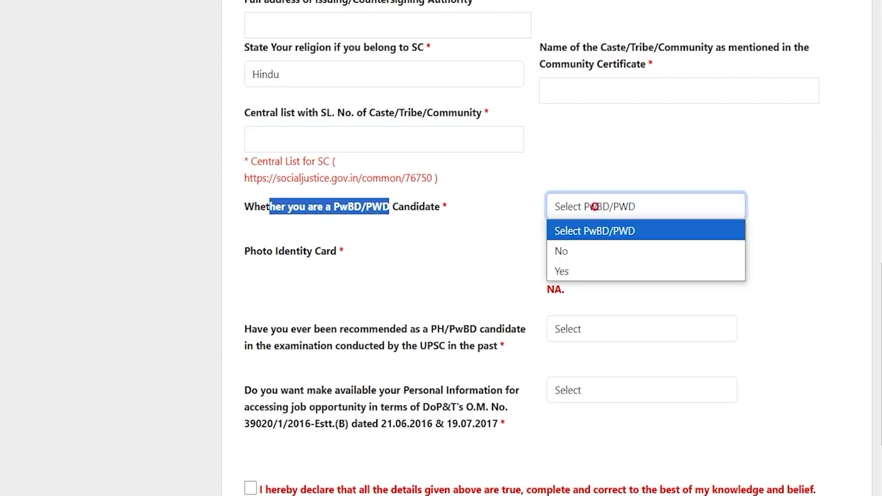
left_click(576, 271)
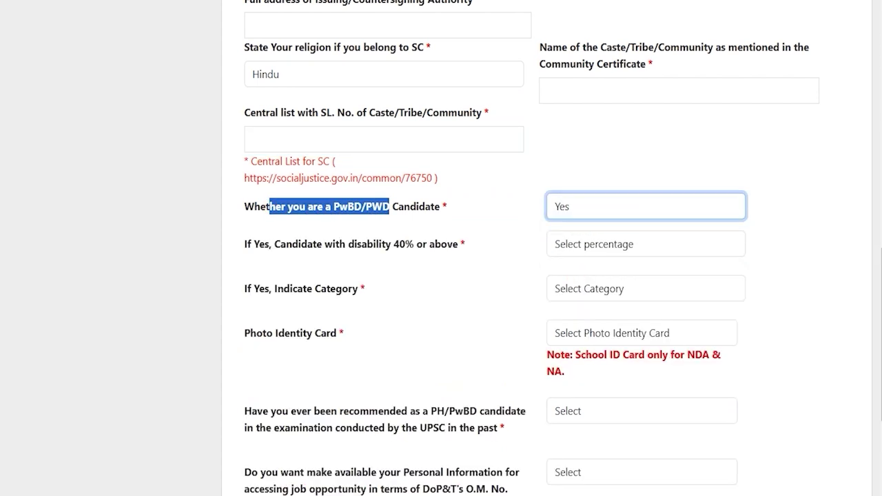
left_click(585, 244)
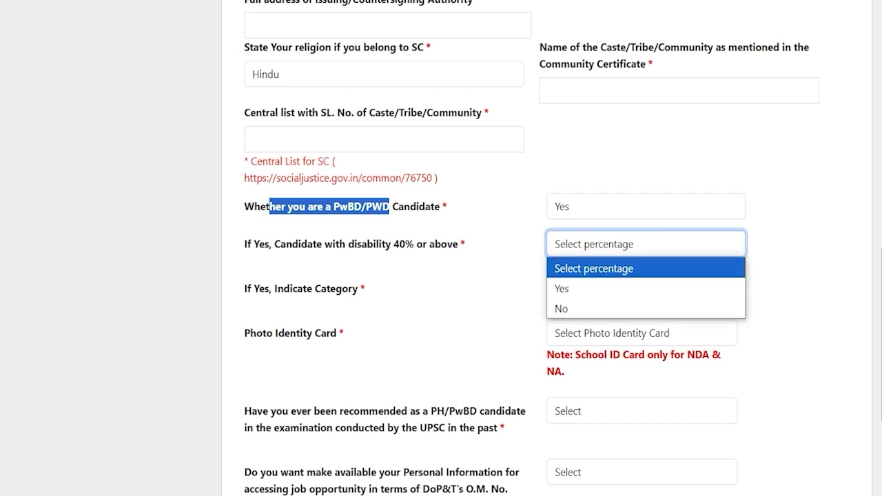
left_click(563, 288)
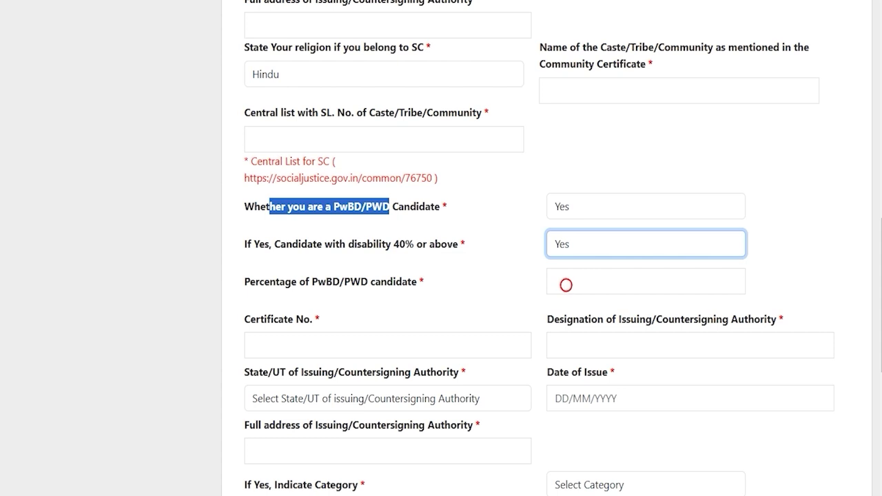
left_click(567, 244)
left_click(569, 308)
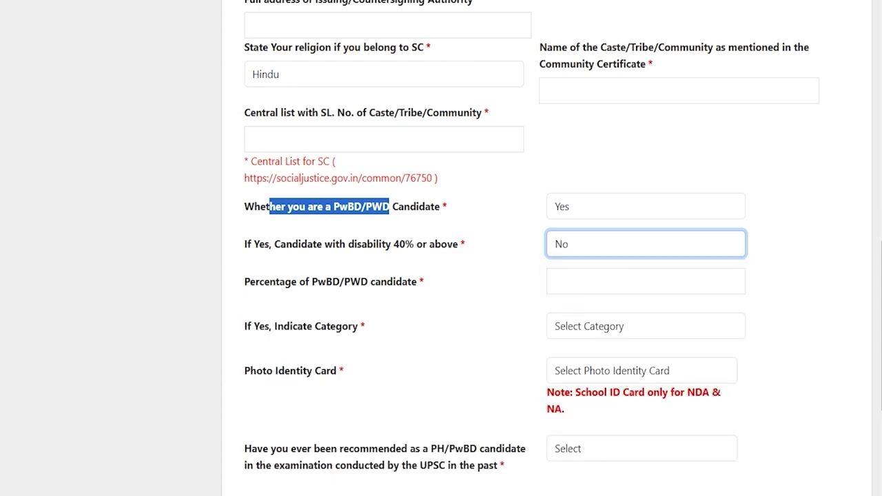
left_click(570, 206)
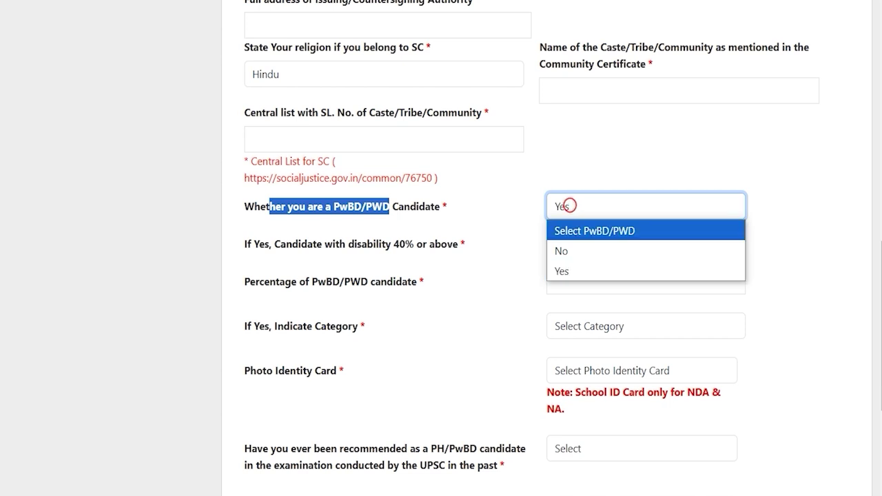
left_click(571, 250)
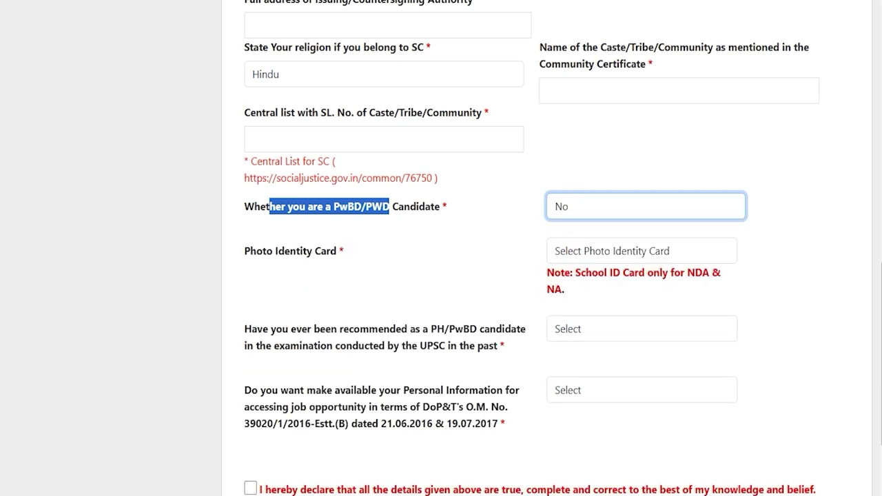
Choose Voter ID as the photo identity card and enter the card number.
left_click_drag(249, 251, 327, 251)
left_click(602, 251)
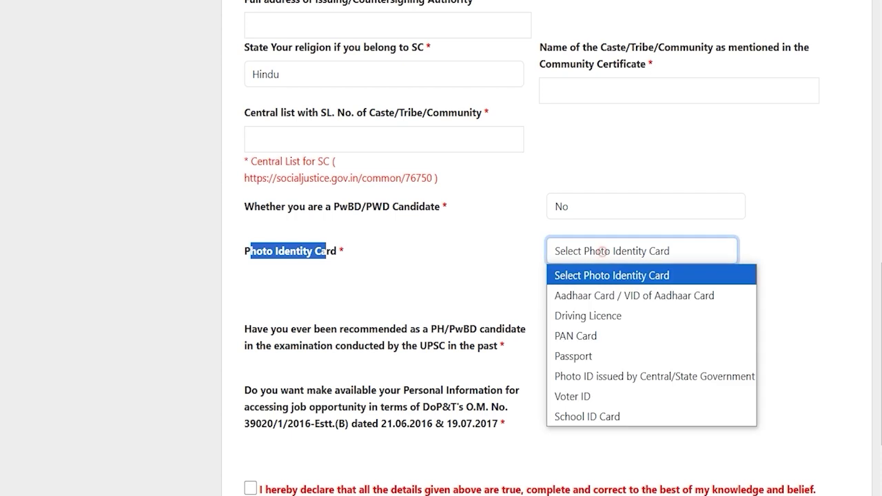
key("Down")
key("Down")
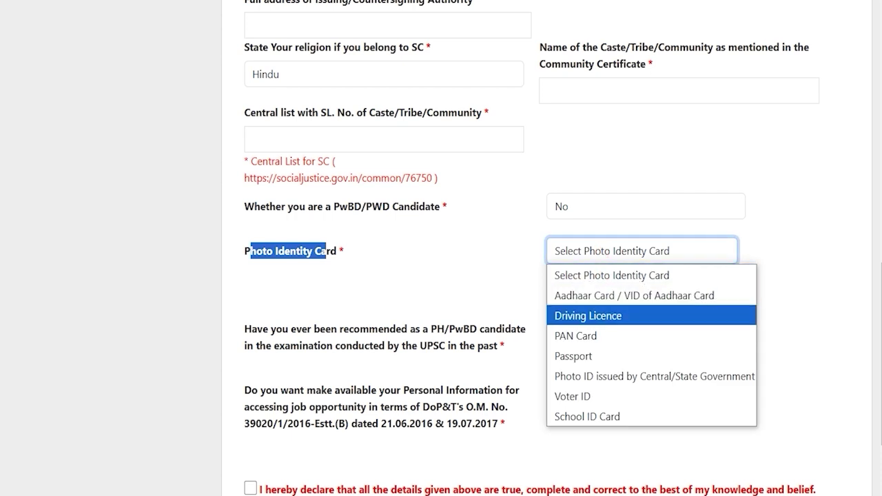
key("Down")
key("Down")
key("Up")
key("Up")
key("Down")
key("Down")
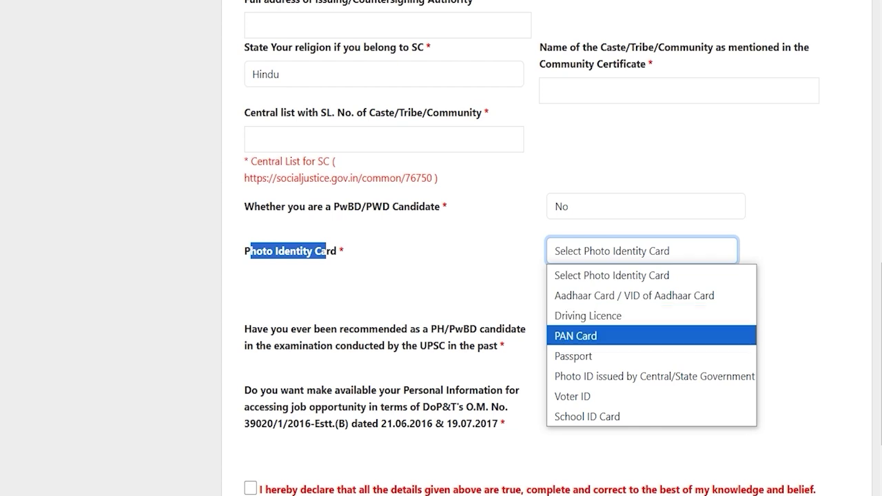
left_click(576, 392)
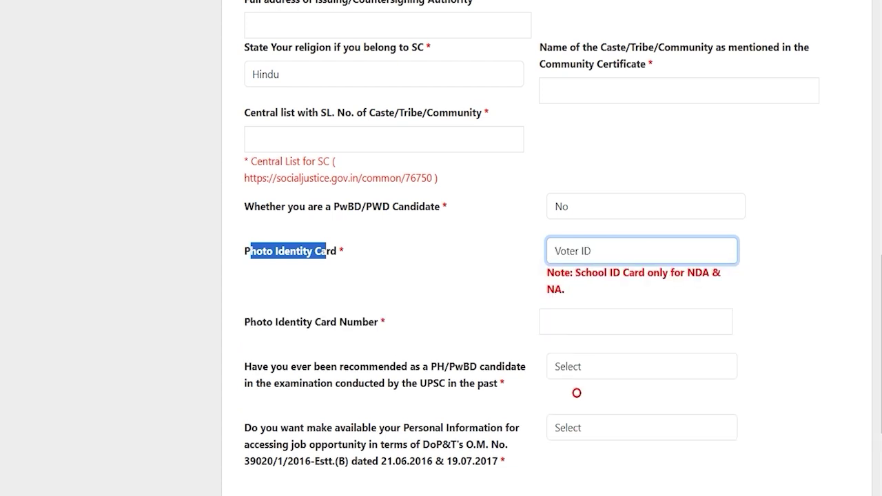
left_click(585, 321)
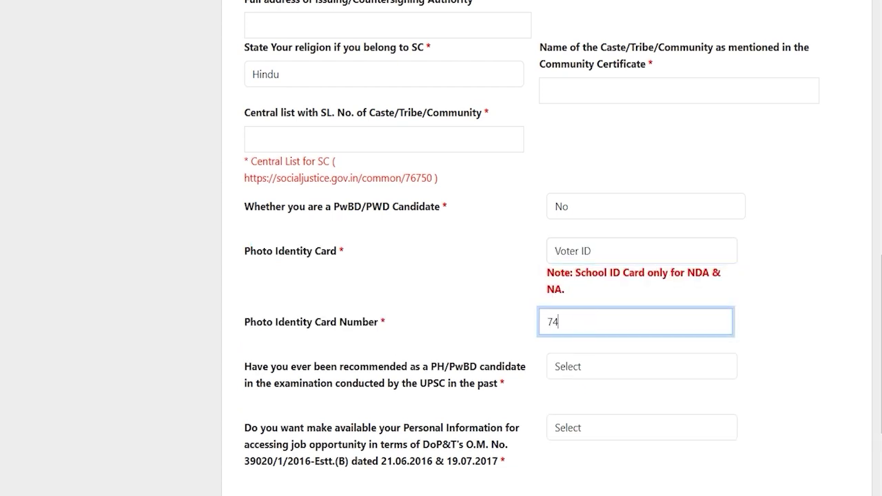
scroll(584, 321, "down", 2)
left_click(585, 290)
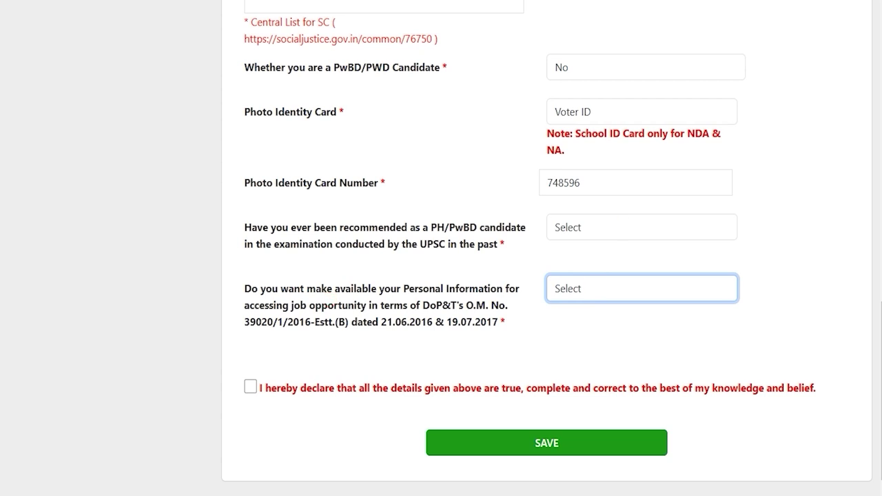
Answer No to the past PH/PwBD recommendation question.
left_click_drag(302, 227, 510, 227)
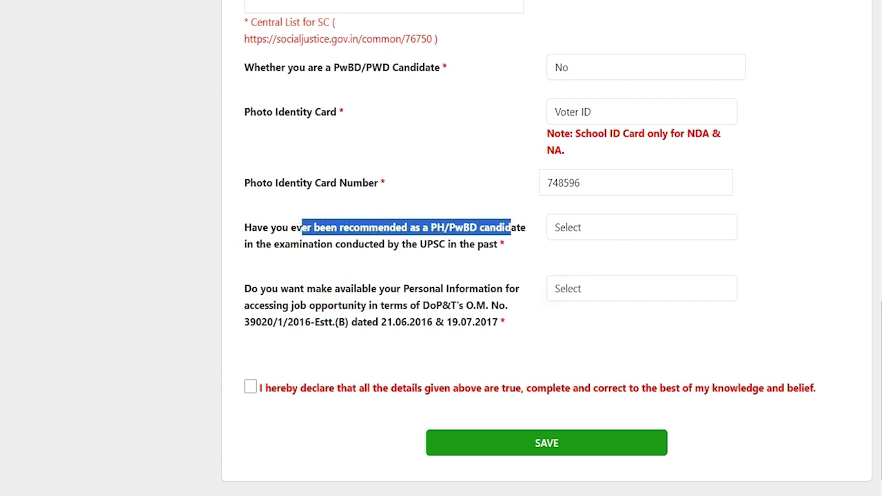
left_click_drag(378, 244, 321, 244)
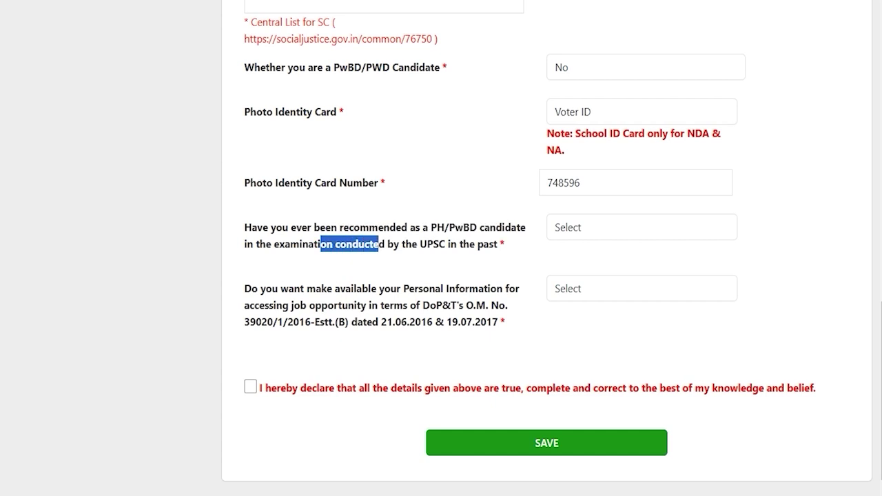
left_click(573, 226)
left_click(572, 271)
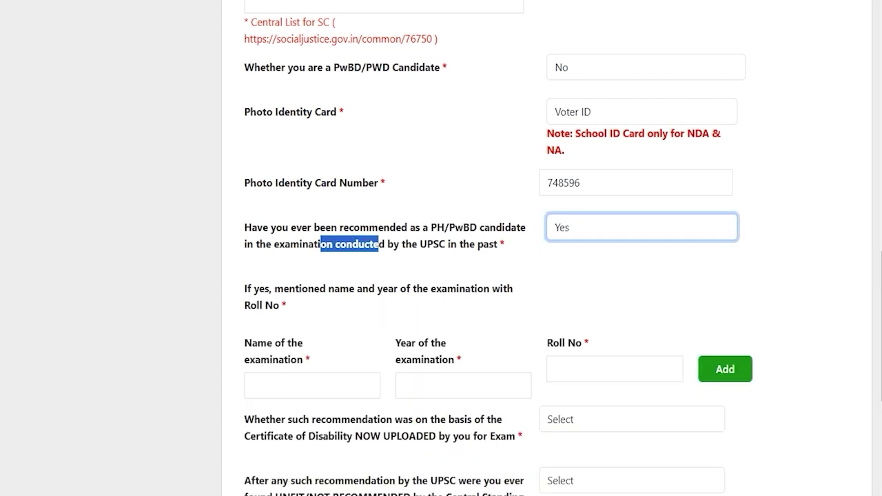
left_click(284, 376)
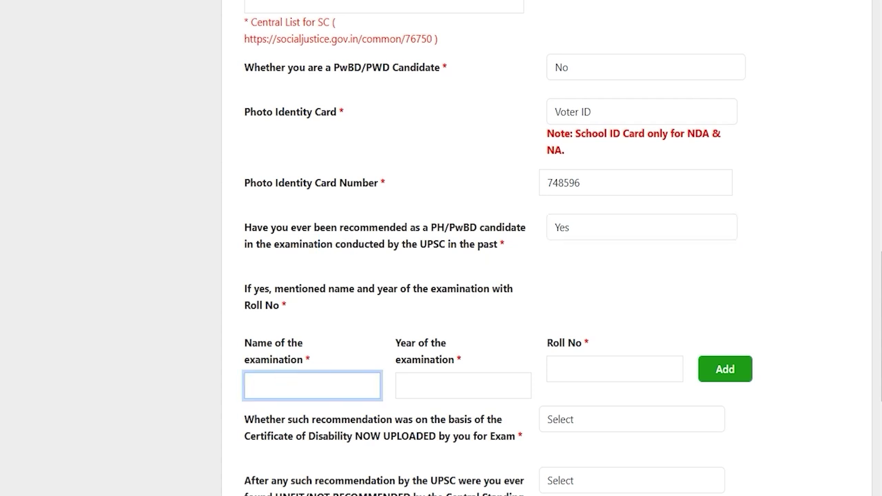
scroll(577, 206, "down", 2)
left_click(577, 106)
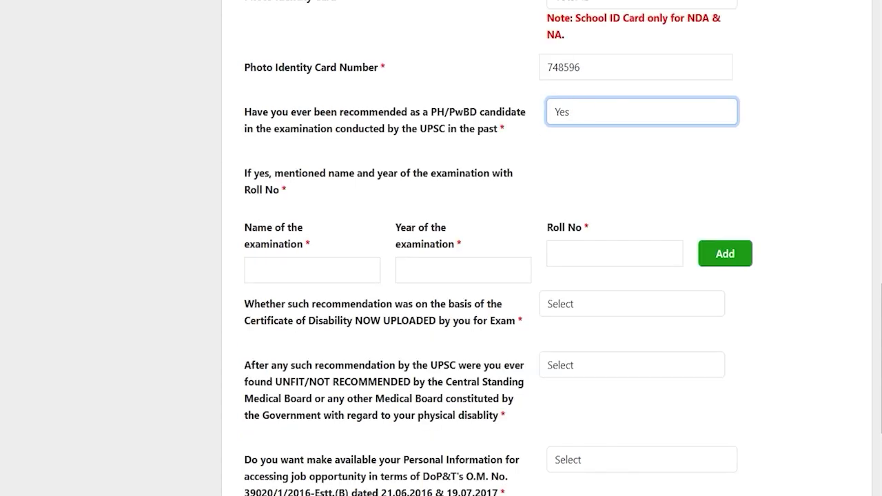
left_click(576, 105)
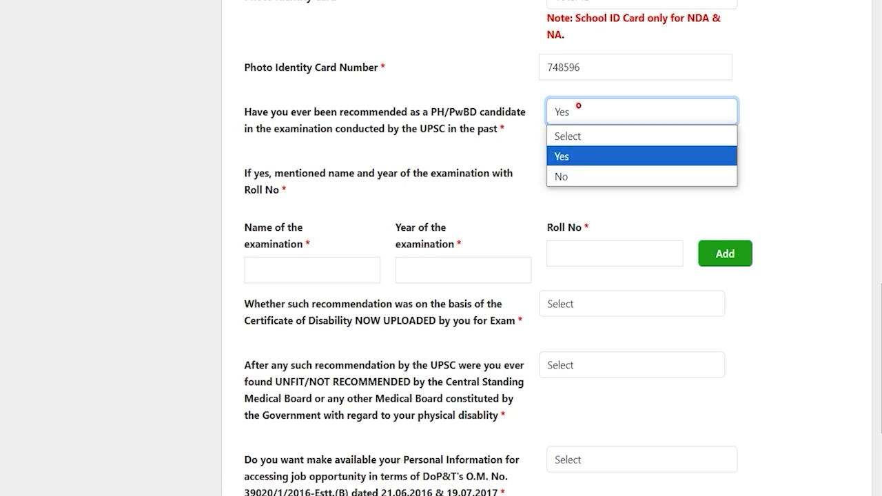
left_click(565, 175)
Agree to share personal information, tick the declaration, and save the form.
left_click(247, 353)
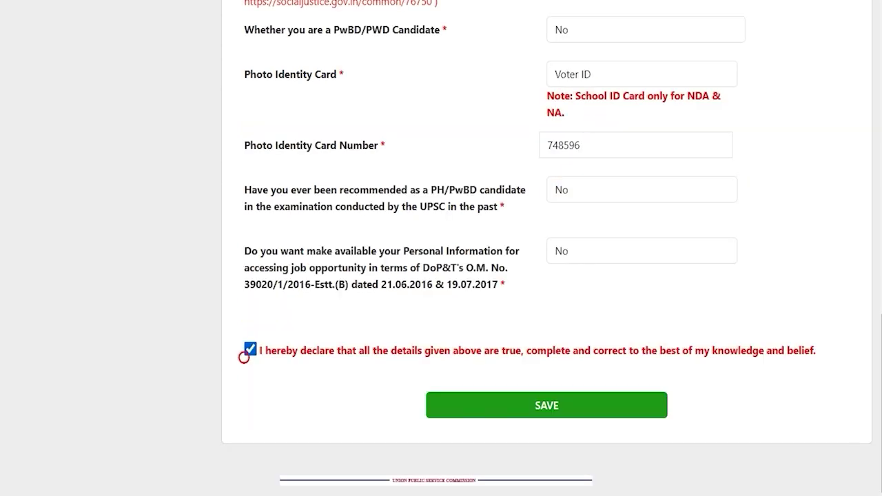
left_click(251, 352)
left_click(352, 281)
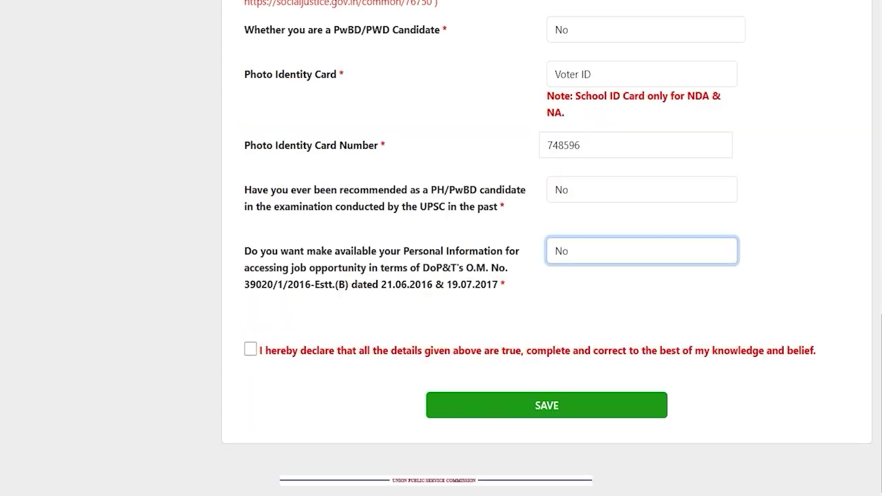
left_click_drag(257, 251, 466, 251)
left_click(595, 259)
left_click(568, 292)
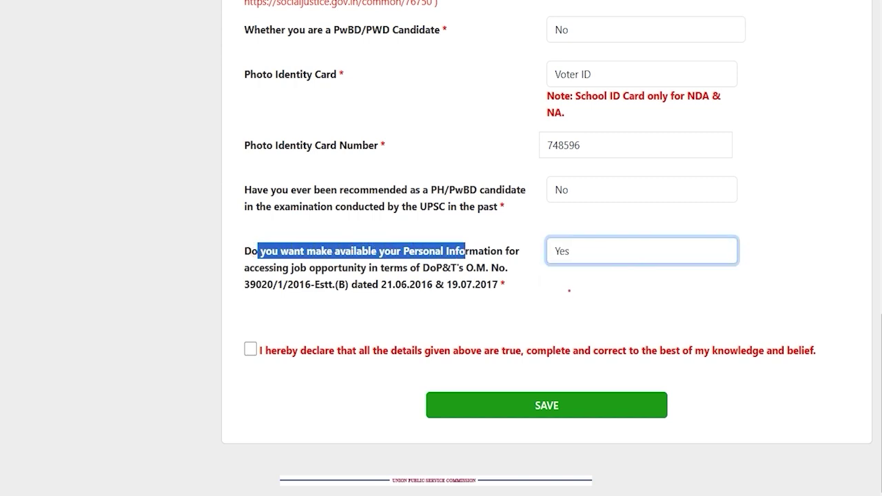
left_click(398, 299)
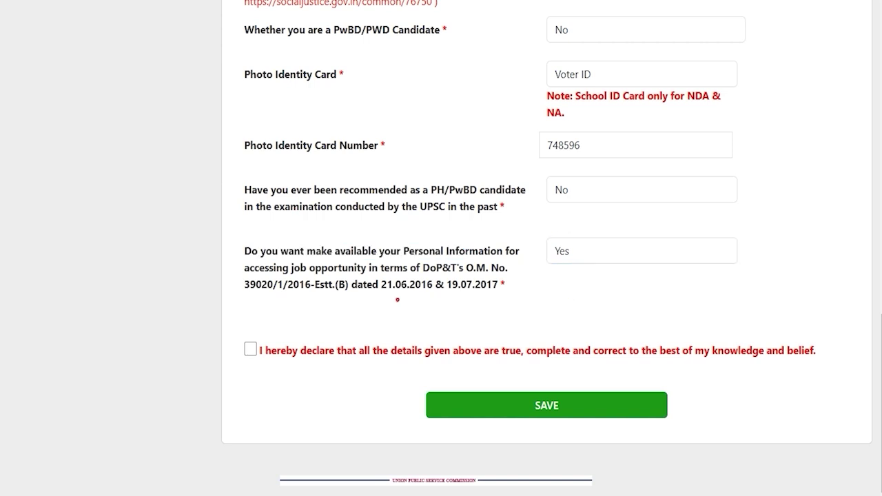
left_click(251, 349)
key("Tab")
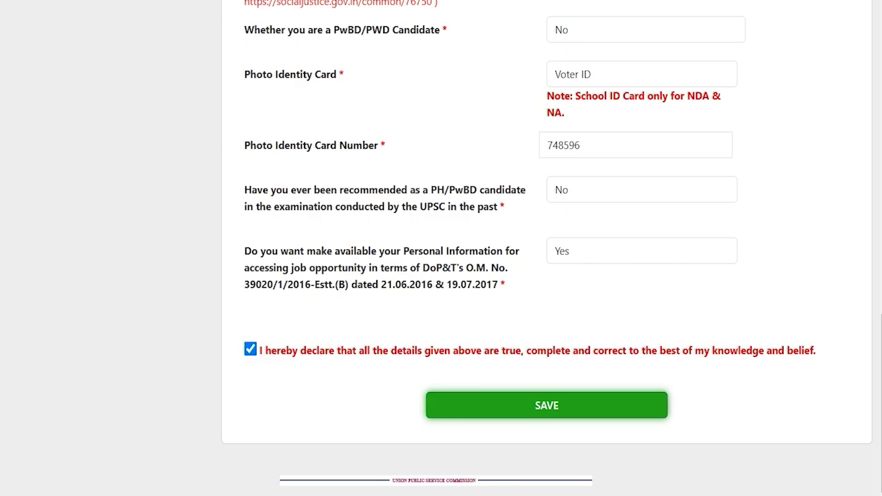
key("Return")
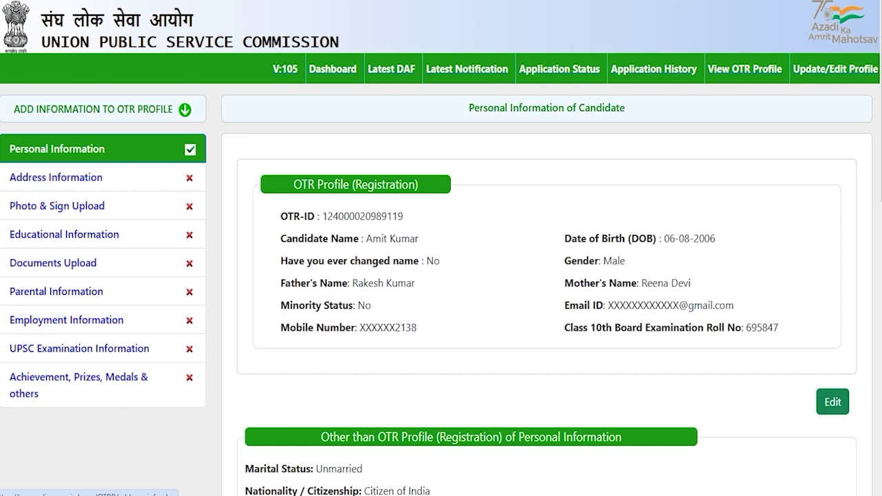
Open the Address Information section from the sidebar and scroll its form.
left_click(39, 177)
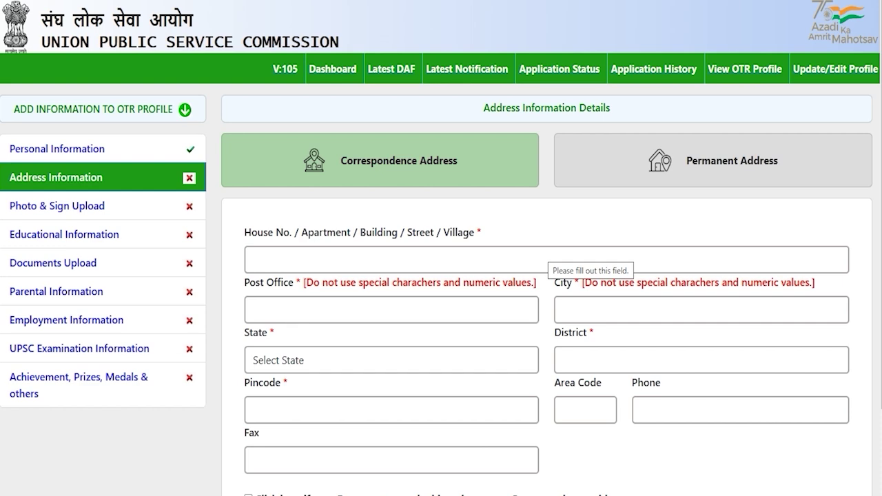
scroll(441, 248, "down", 2)
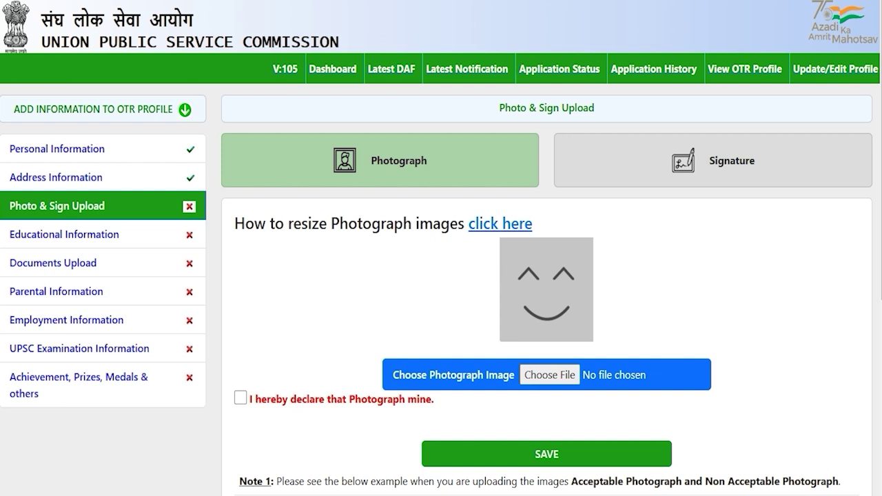
scroll(441, 248, "down", 4)
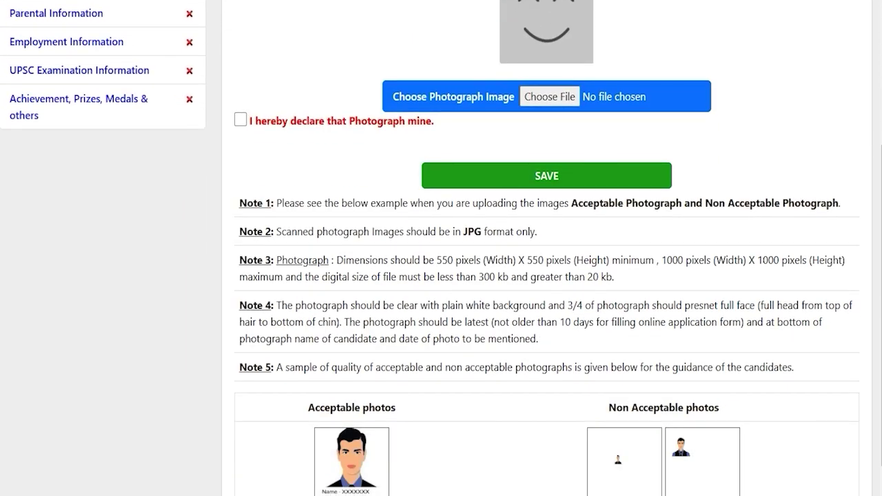
left_click(563, 259)
left_click_drag(436, 260, 744, 260)
scroll(744, 261, "down", 1)
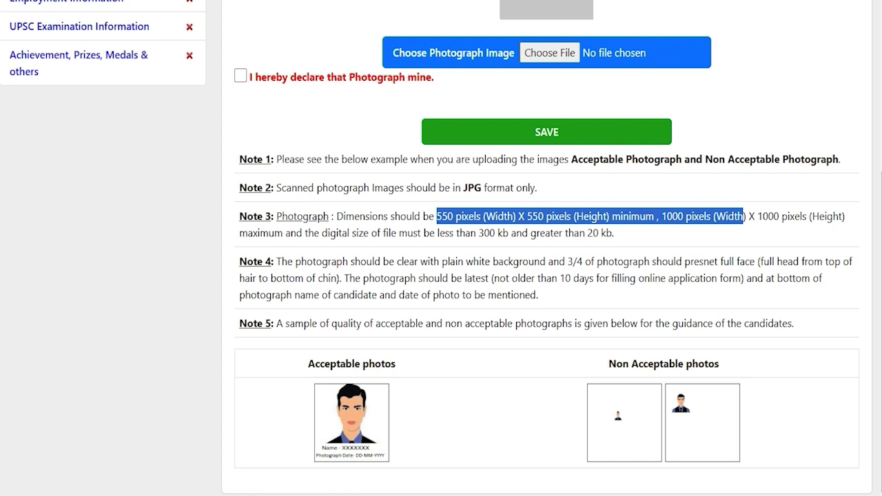
left_click(548, 281)
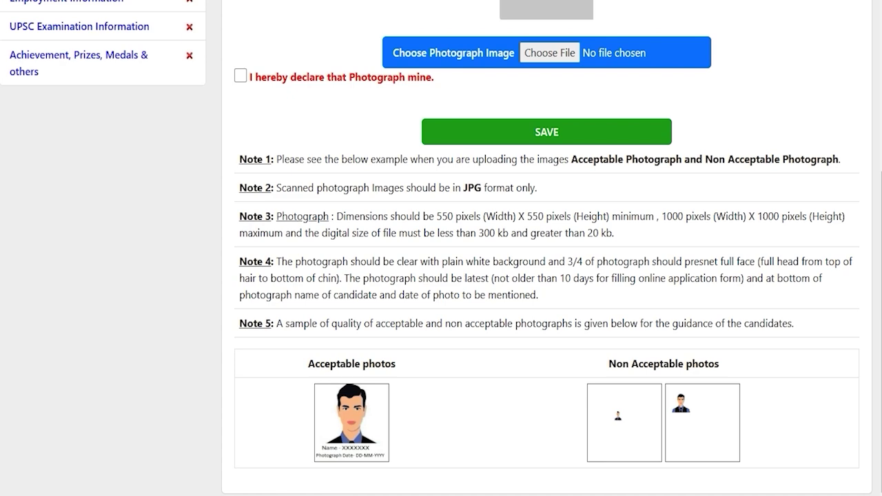
scroll(441, 276, "up", 4)
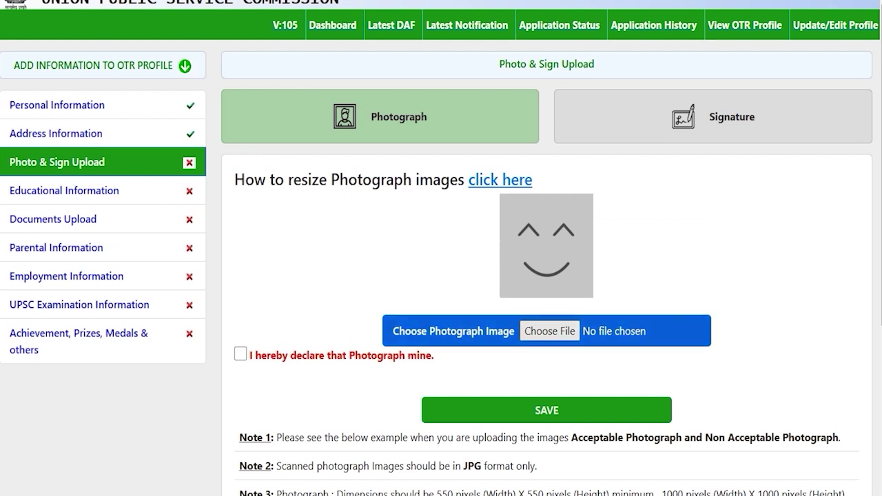
left_click(546, 328)
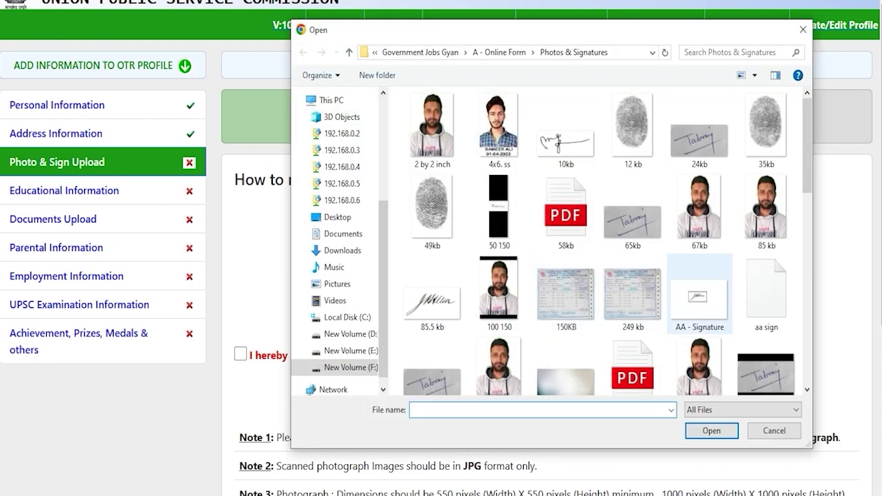
left_click(780, 434)
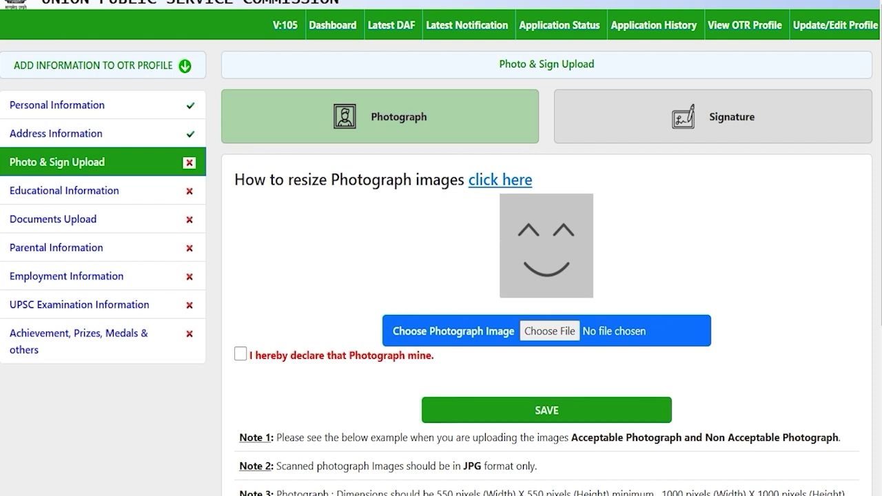
left_click_drag(253, 179, 441, 180)
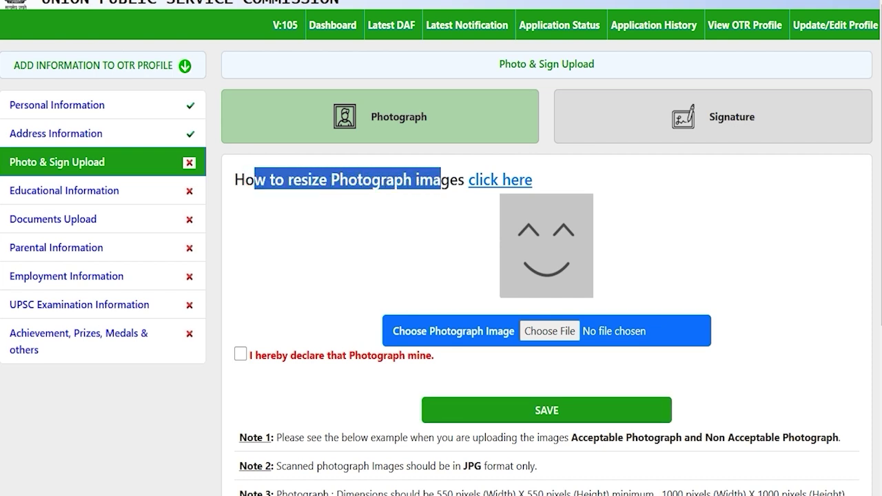
Open the photograph-resizing guide PDF and read through its instructions.
left_click(491, 180)
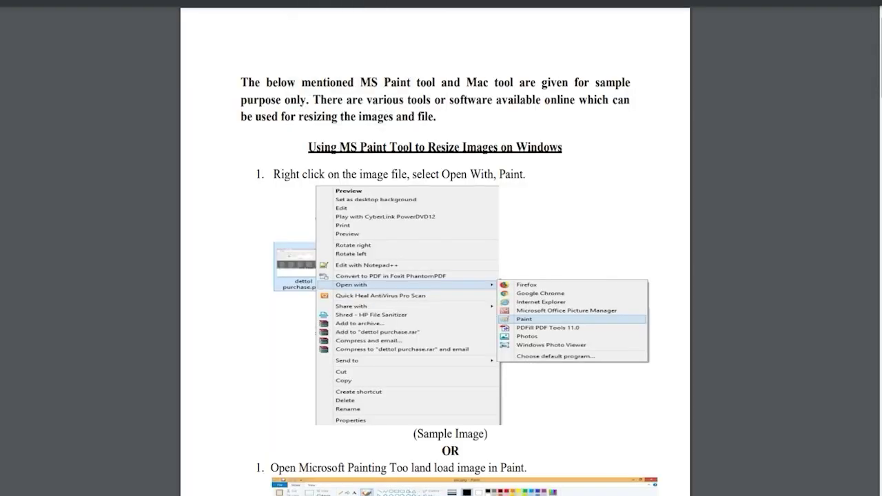
left_click(436, 266)
scroll(441, 248, "down", 15)
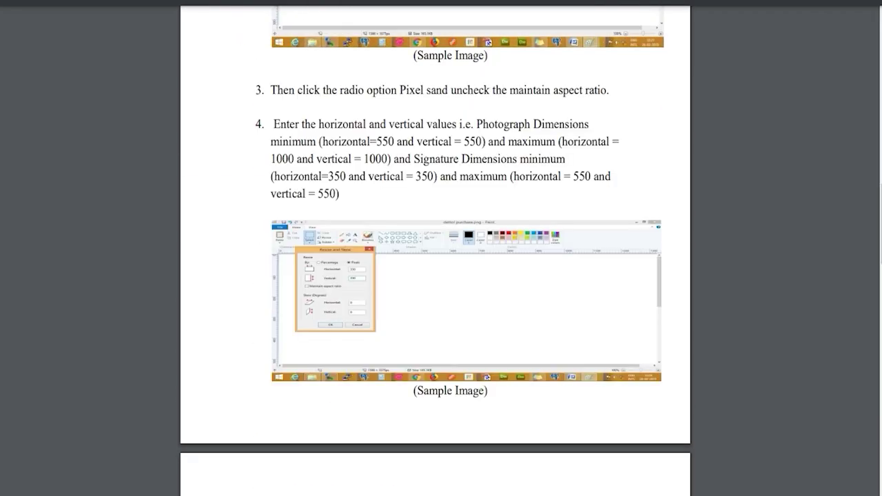
scroll(441, 248, "up", 3)
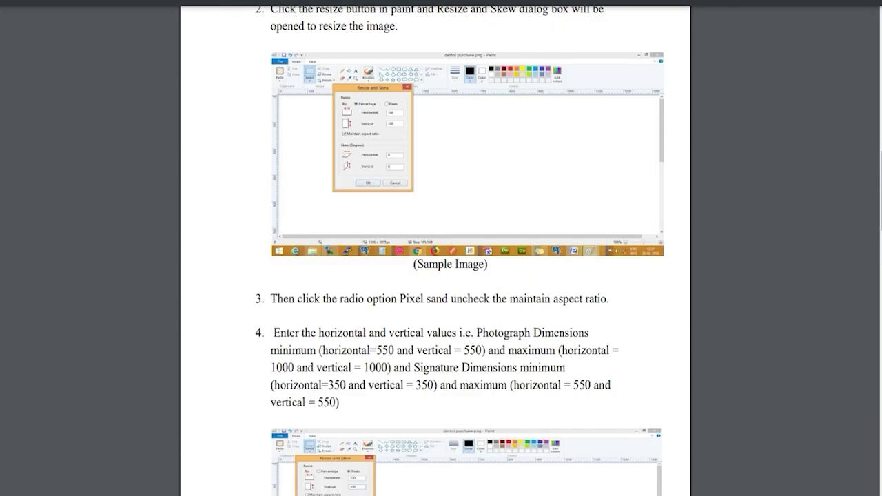
scroll(441, 248, "down", 18)
scroll(441, 248, "down", 7)
scroll(441, 248, "up", 9)
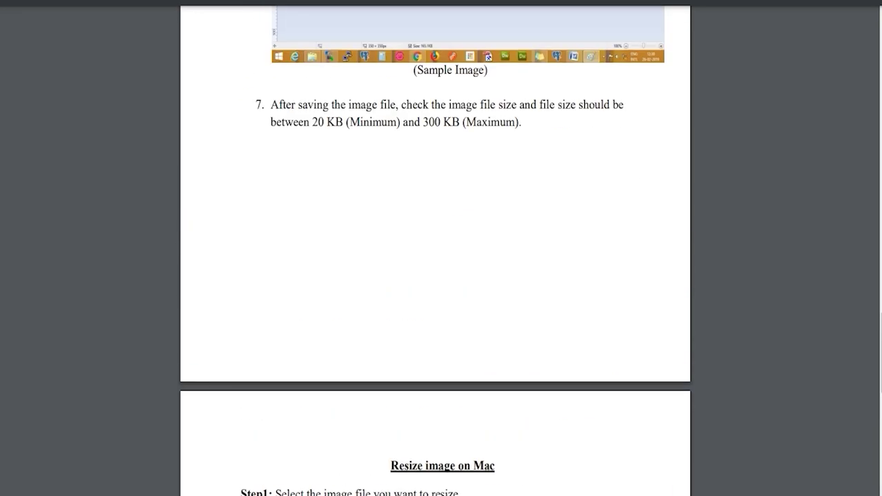
scroll(441, 248, "up", 5)
scroll(441, 248, "up", 3)
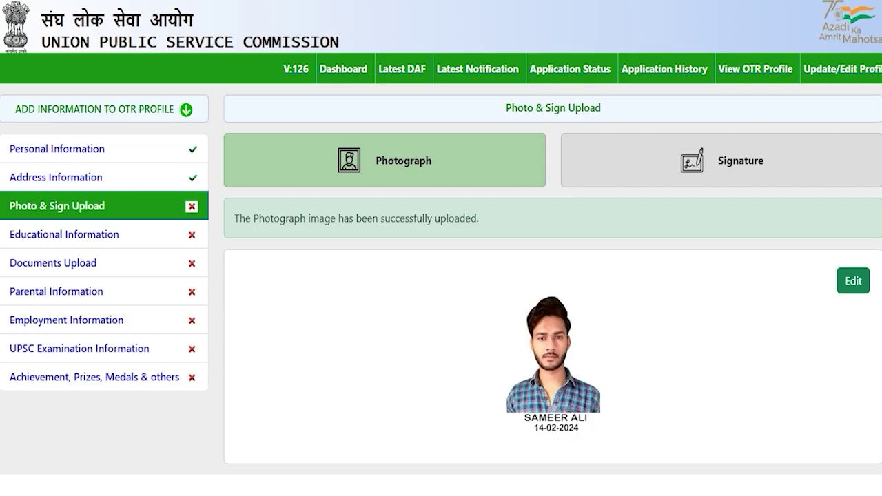
Show the Signature form and review its JPG, 350–550 pixel and 20–300 kb limits.
left_click(724, 163)
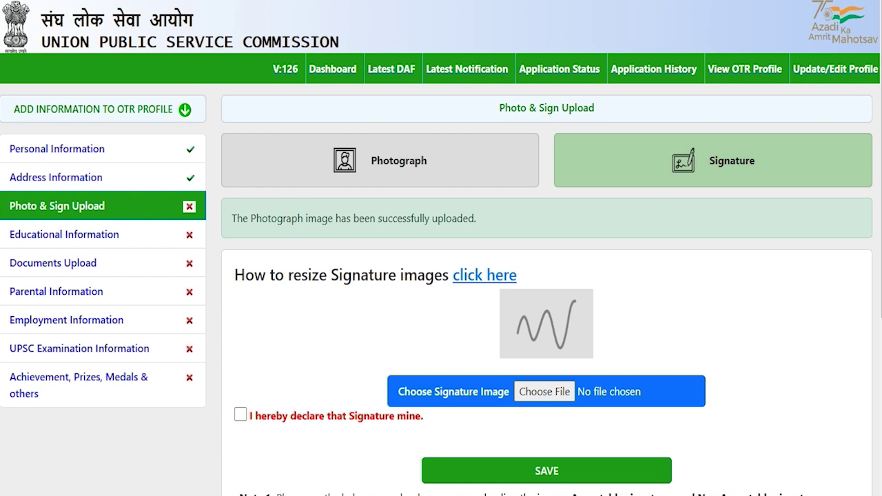
scroll(441, 276, "down", 2)
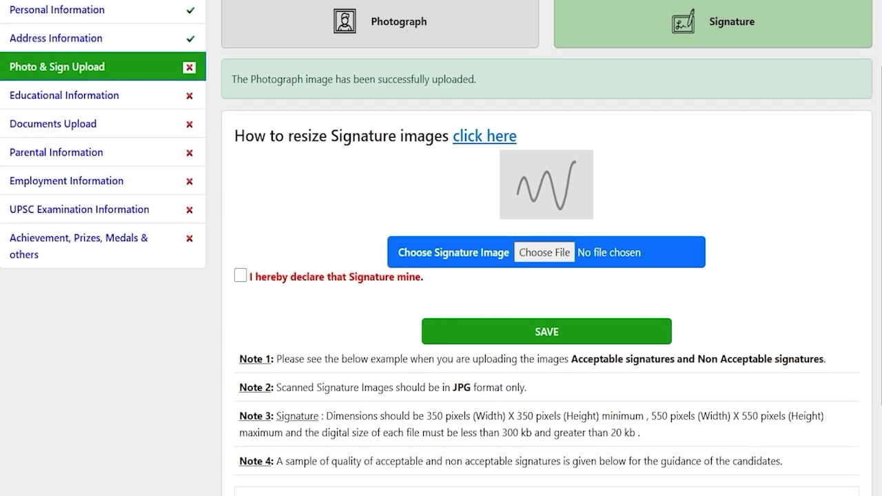
left_click_drag(453, 387, 462, 388)
scroll(461, 387, "down", 2)
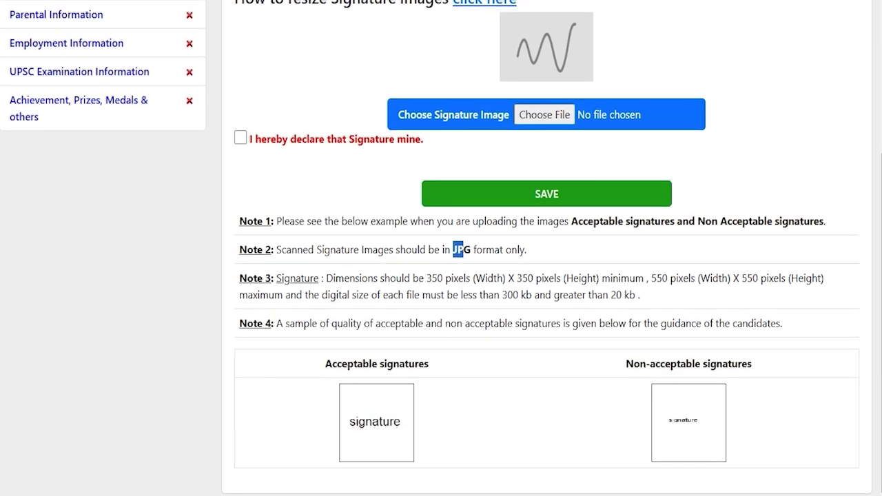
left_click_drag(432, 278, 739, 279)
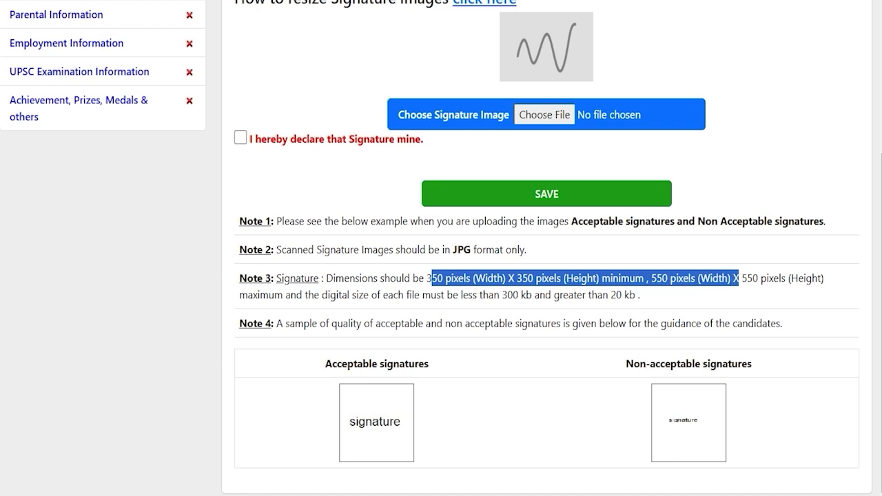
left_click_drag(501, 295, 622, 295)
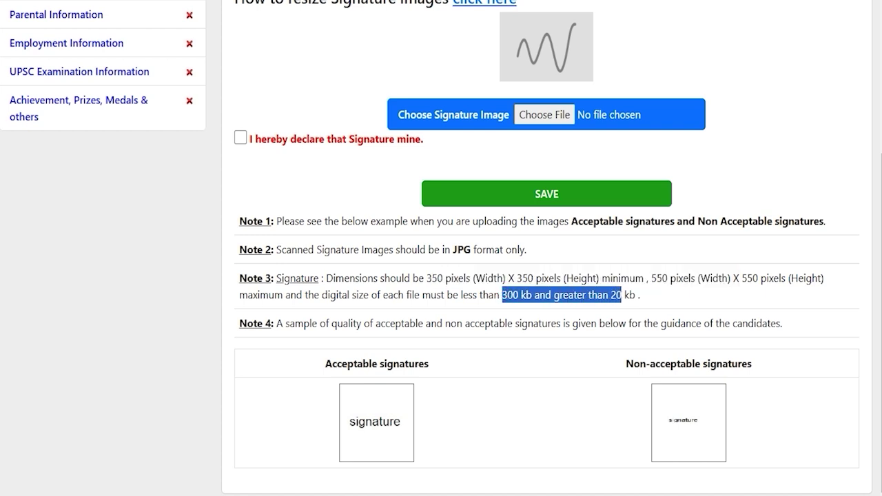
scroll(441, 248, "up", 1)
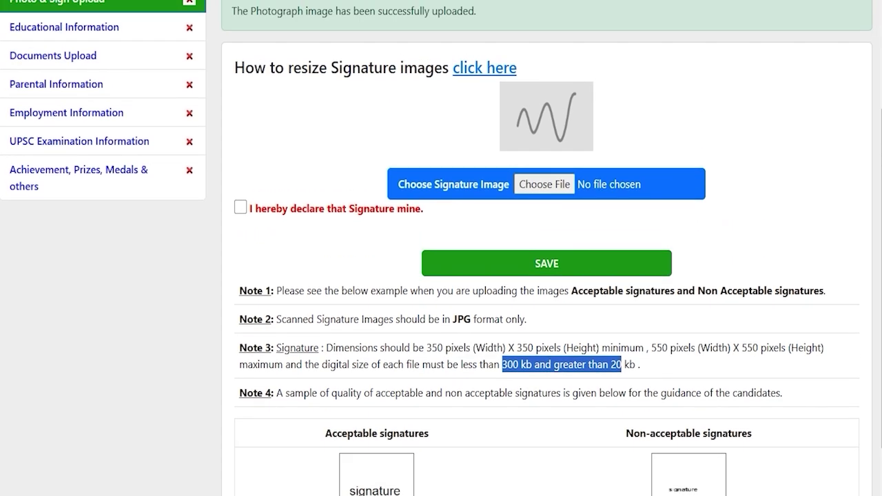
Upload ssc.jpg as the signature with the declaration ticked, then open Educational Information.
left_click(531, 183)
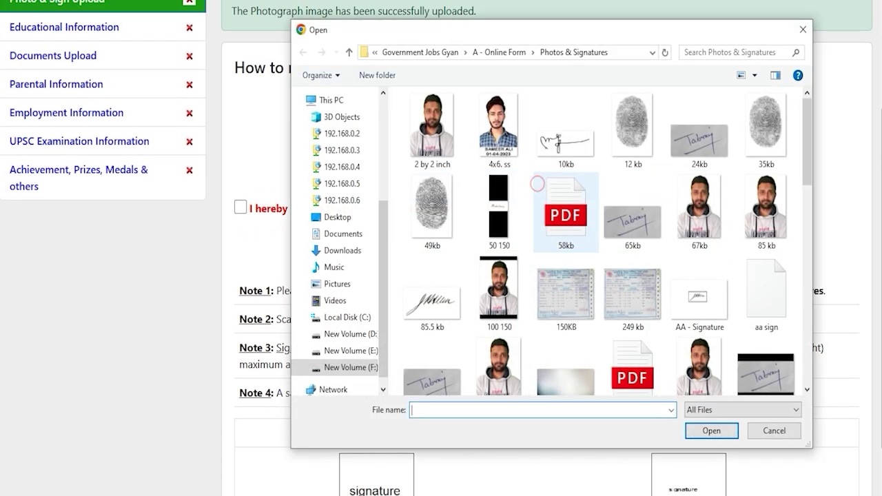
scroll(566, 317, "down", 10)
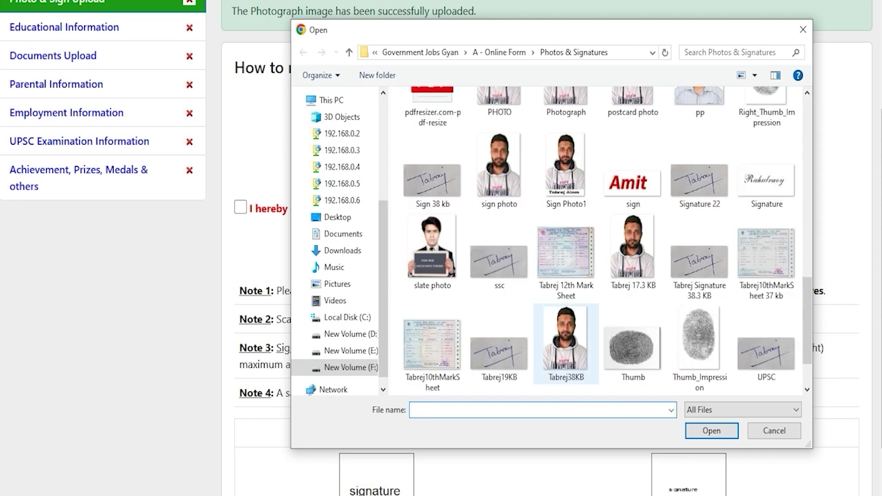
double_click(499, 260)
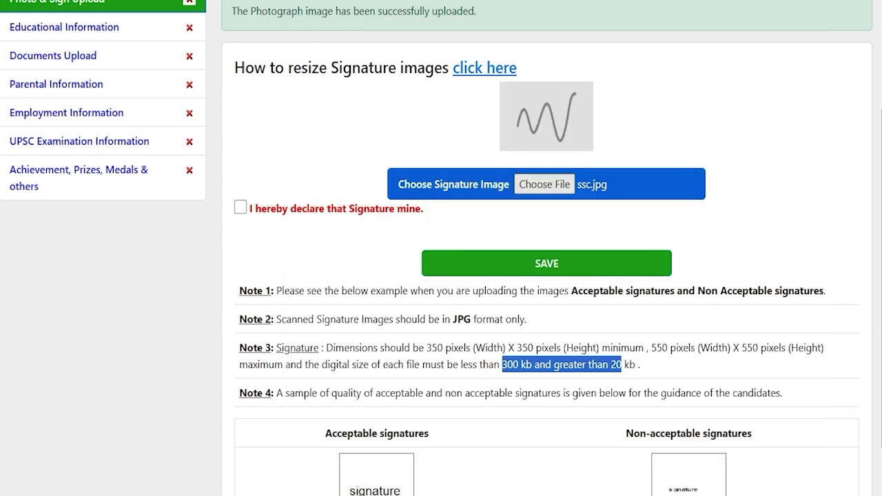
scroll(441, 248, "up", 1)
left_click(240, 277)
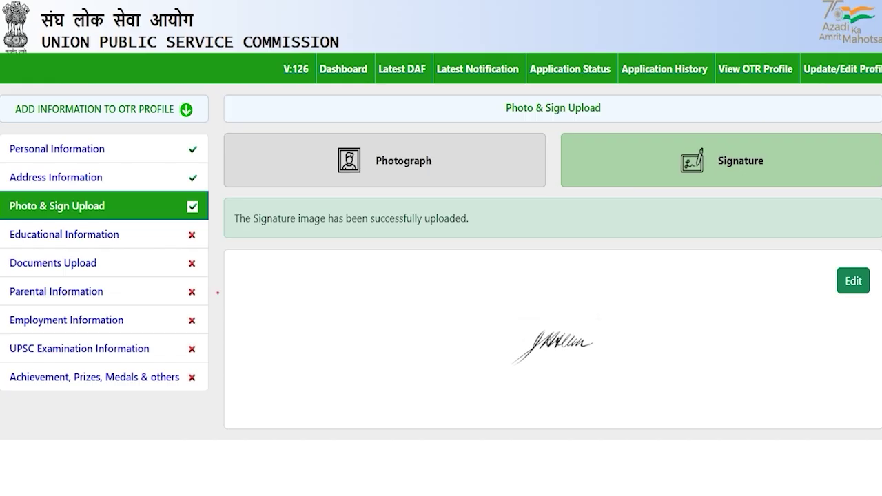
left_click(218, 293)
left_click(64, 234)
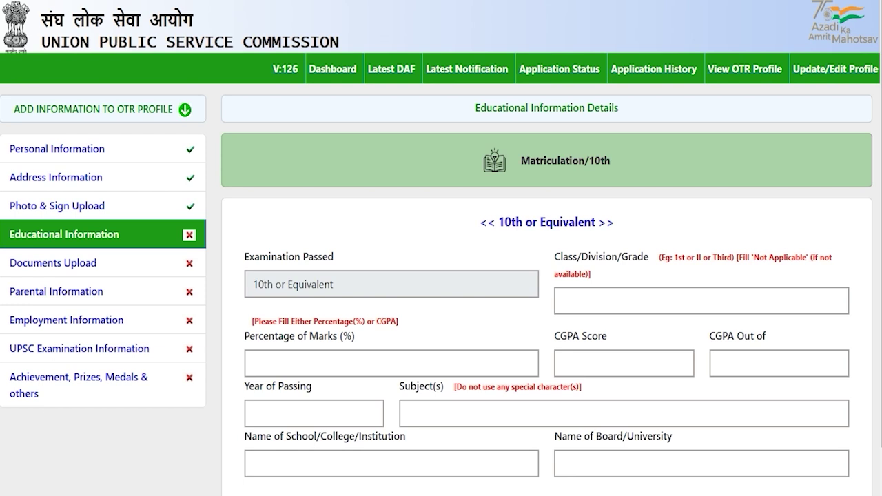
Enter grade First and 80 percent marks on the 10th form.
scroll(441, 275, "down", 1)
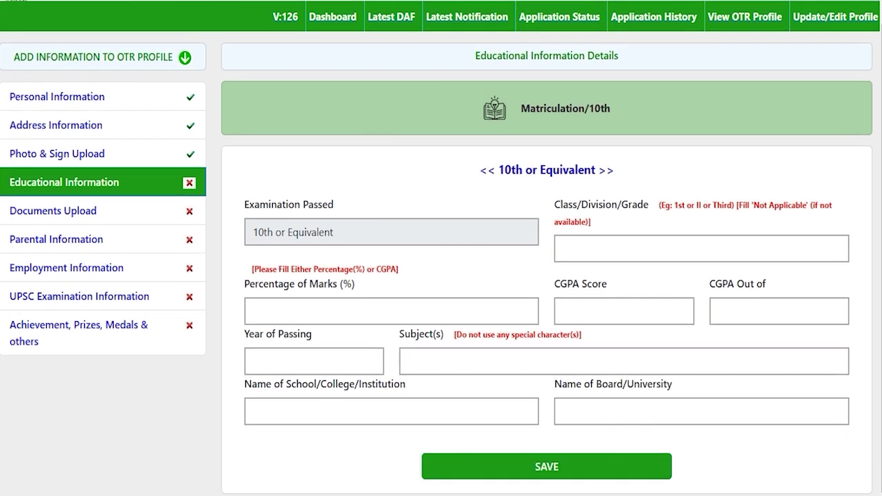
left_click_drag(505, 170, 569, 170)
left_click(507, 169)
left_click_drag(505, 170, 584, 170)
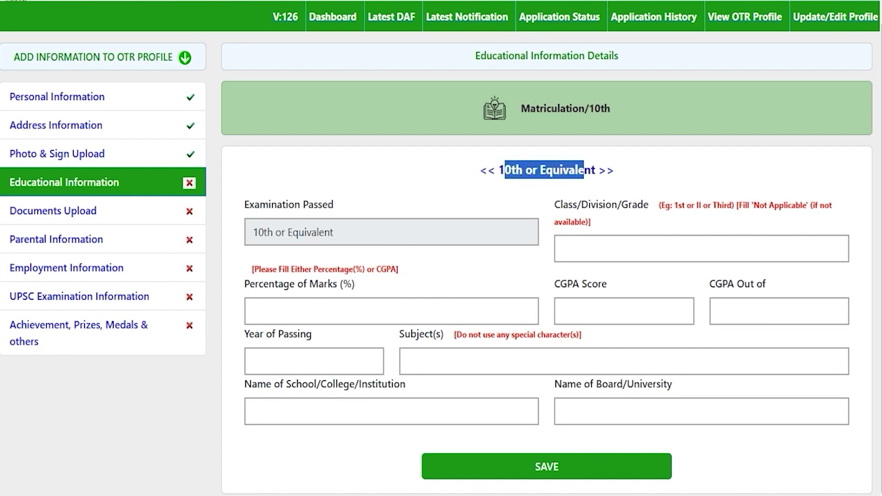
left_click(625, 249)
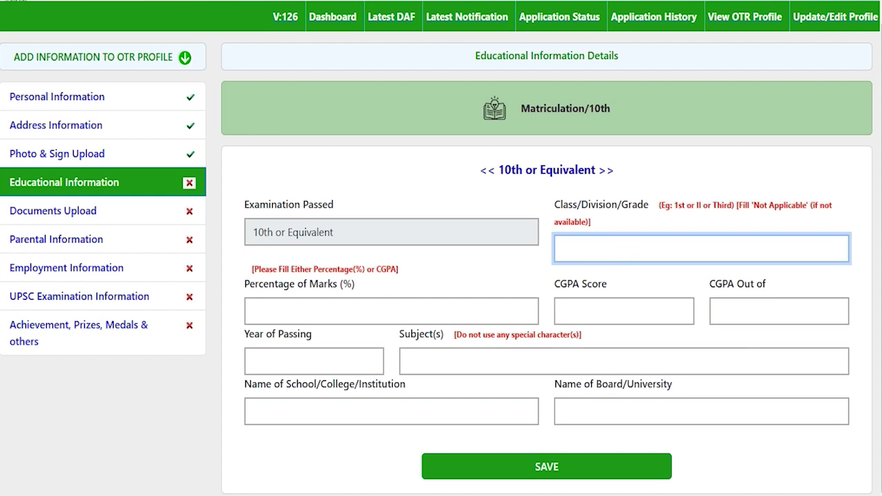
type("First")
left_click(254, 311)
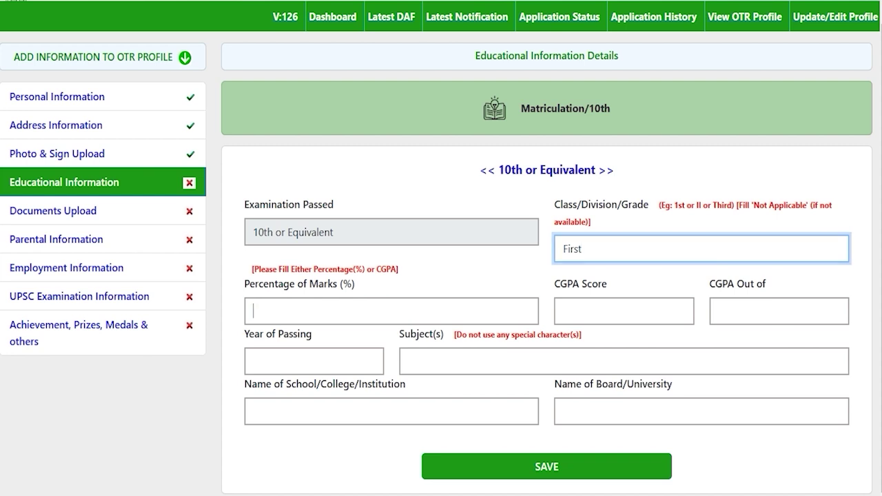
type("8")
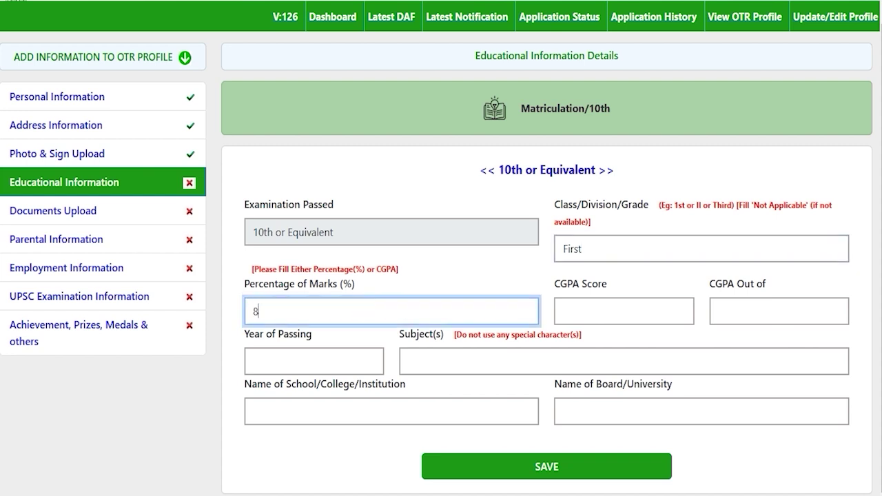
type("0")
key("Tab")
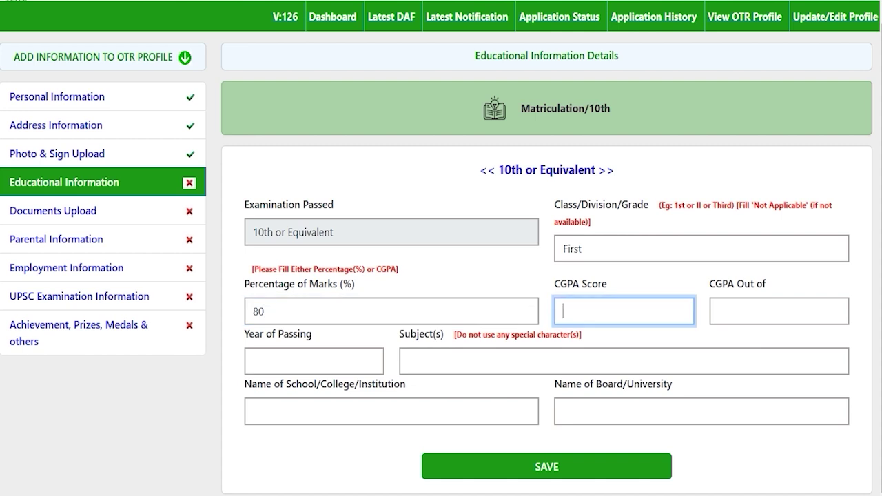
Fill year 2020, subjects Hindi English Math, school JIC and board CBSE.
left_click(305, 358)
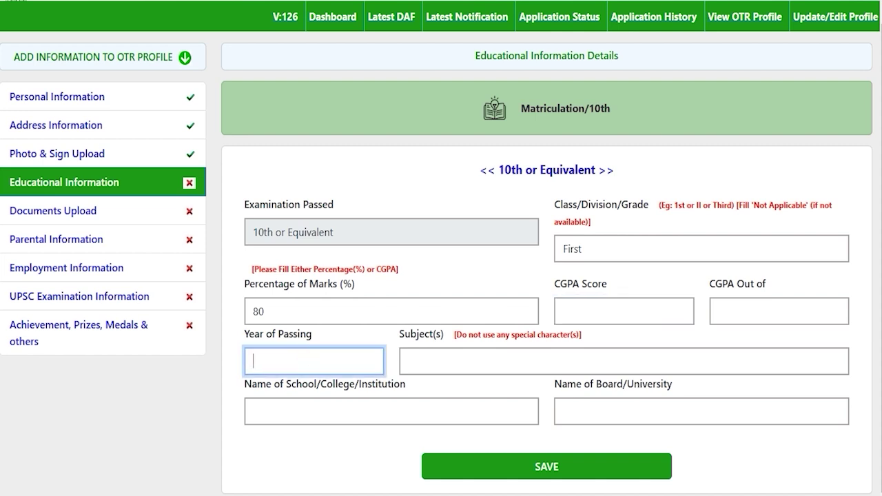
type("2020")
left_click(477, 360)
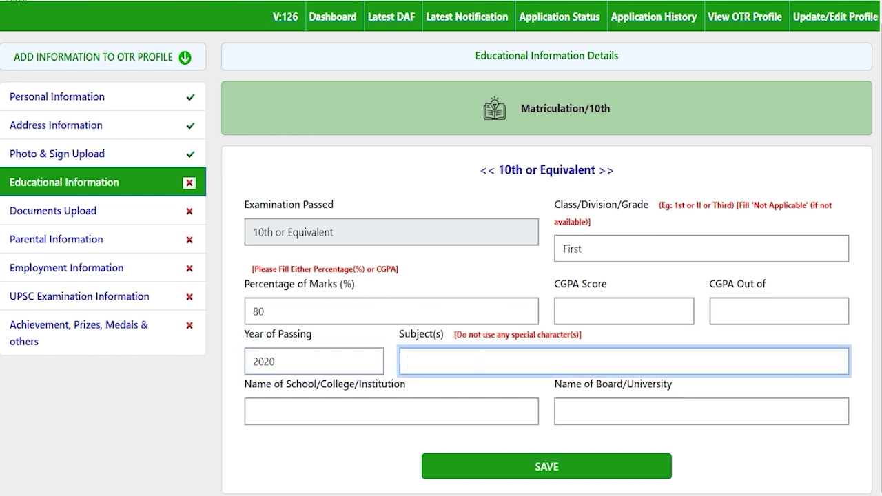
type("Phy")
key("ctrl+a")
type("Hindi English Math")
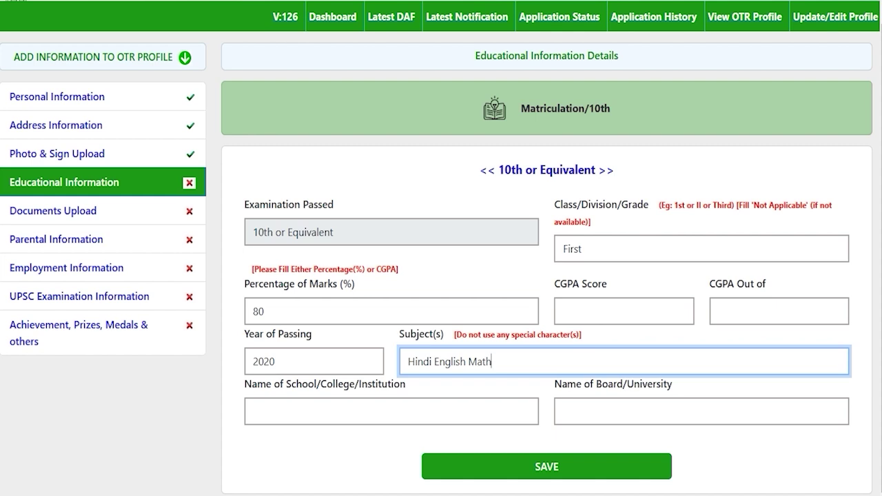
left_click(431, 361)
left_click(496, 361)
left_click(343, 409)
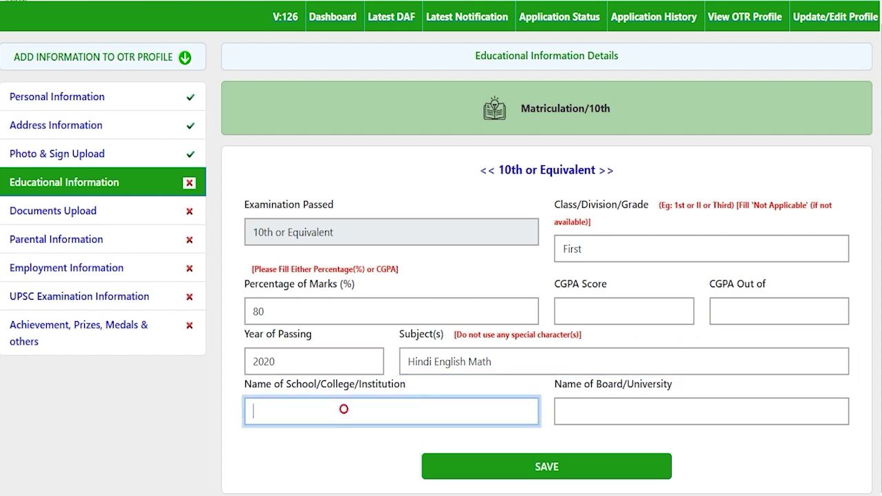
type("JIC")
left_click(629, 416)
type("CBSE")
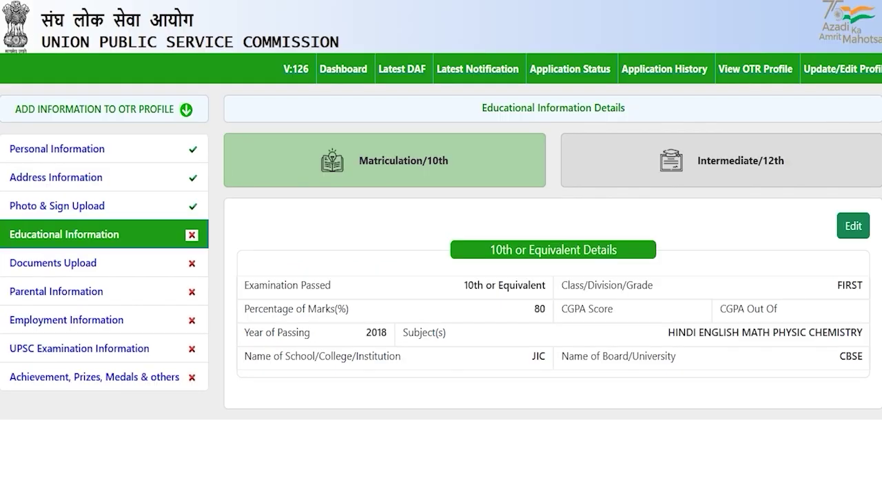
Set the Intermediate/12th status to Completed, editing it back after an accidental Appearing.
left_click(713, 163)
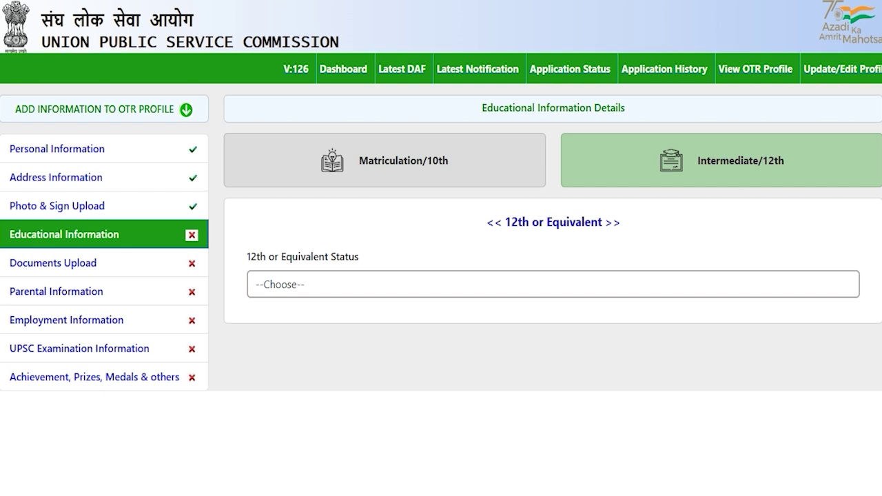
left_click(315, 282)
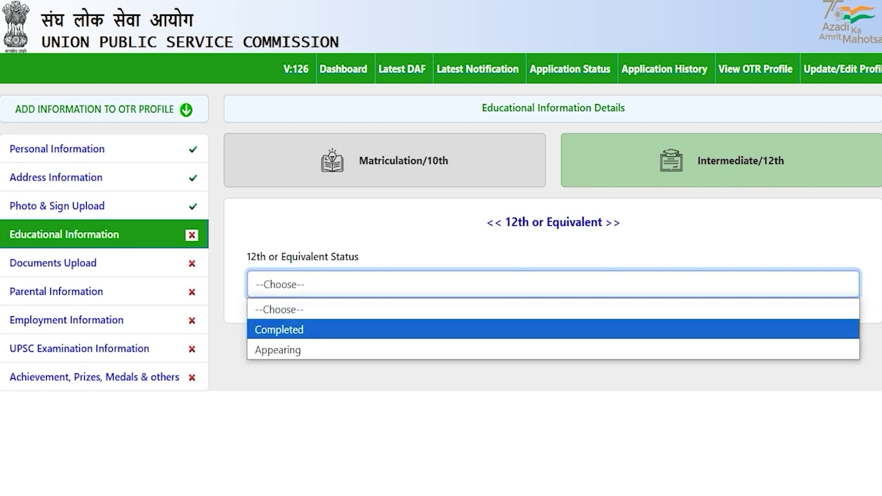
left_click(305, 328)
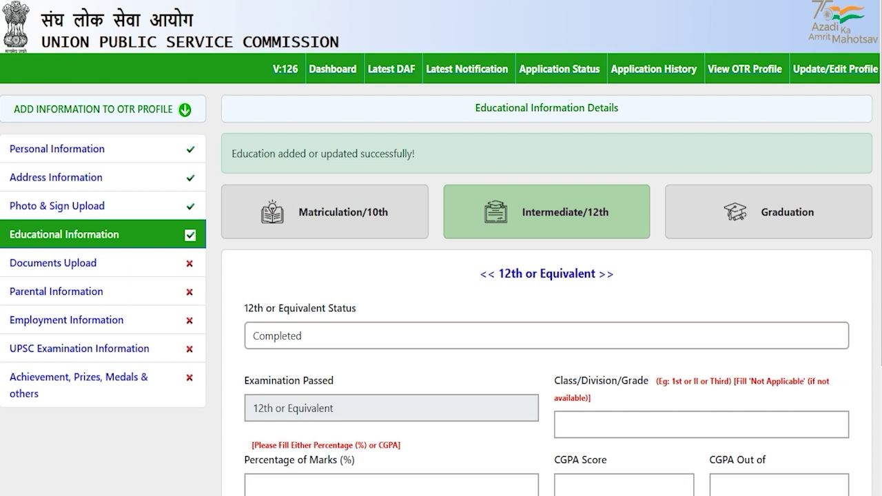
left_click(315, 333)
left_click(289, 401)
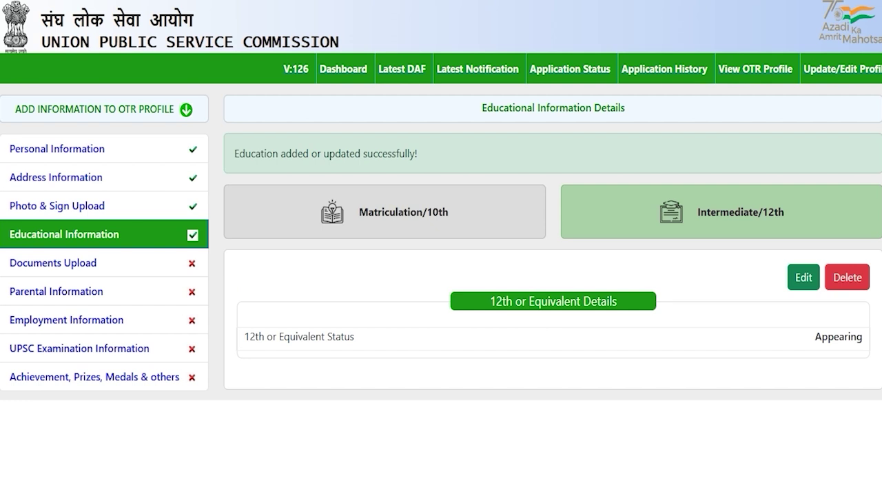
left_click(803, 277)
left_click(322, 289)
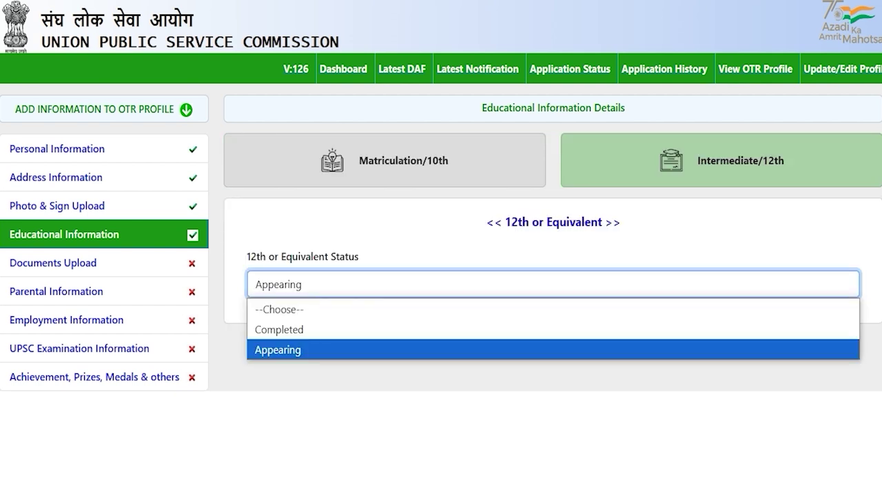
left_click(302, 329)
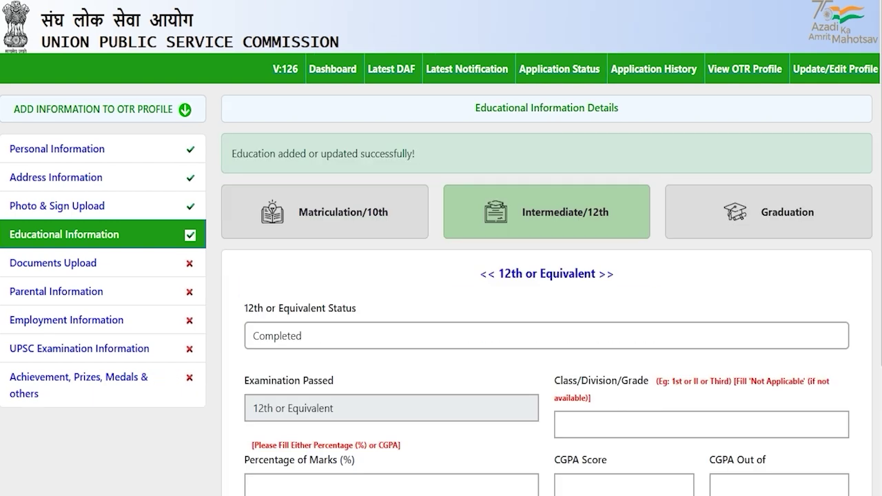
Enter grade First, 80 percent marks and year of passing 2020 on the 12th form.
scroll(441, 276, "down", 2)
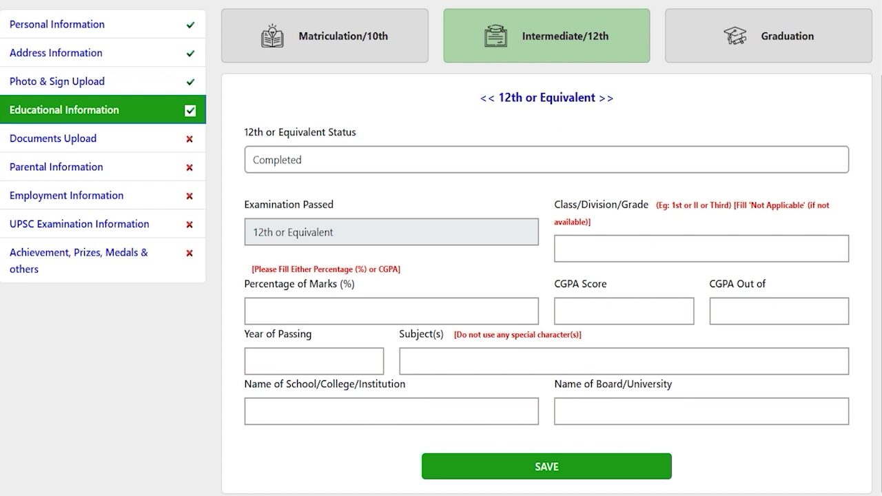
left_click(579, 248)
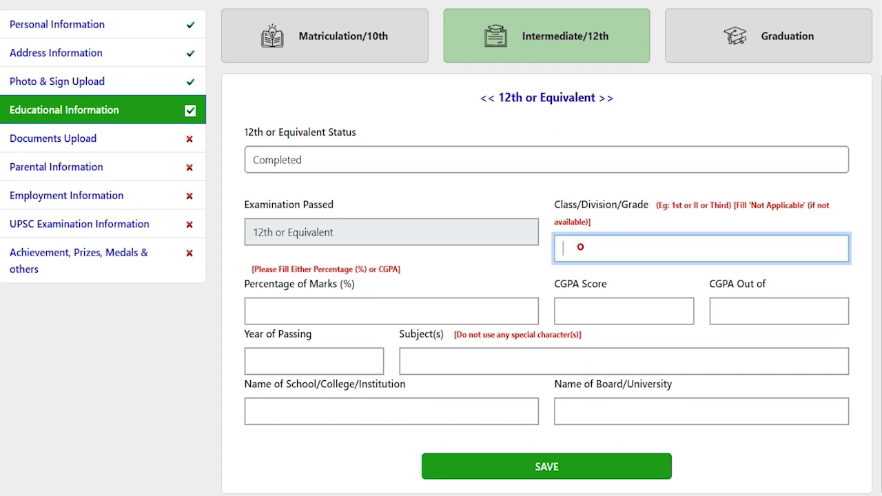
type("First")
left_click(435, 304)
type("80")
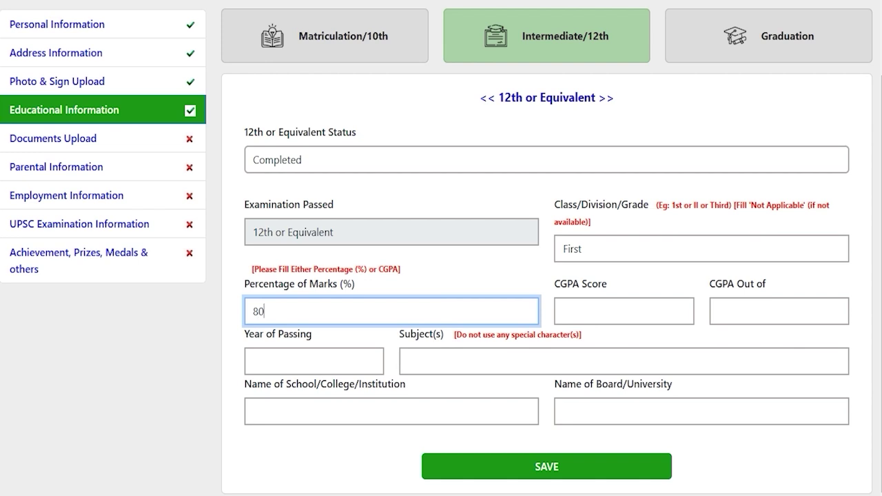
left_click(587, 313)
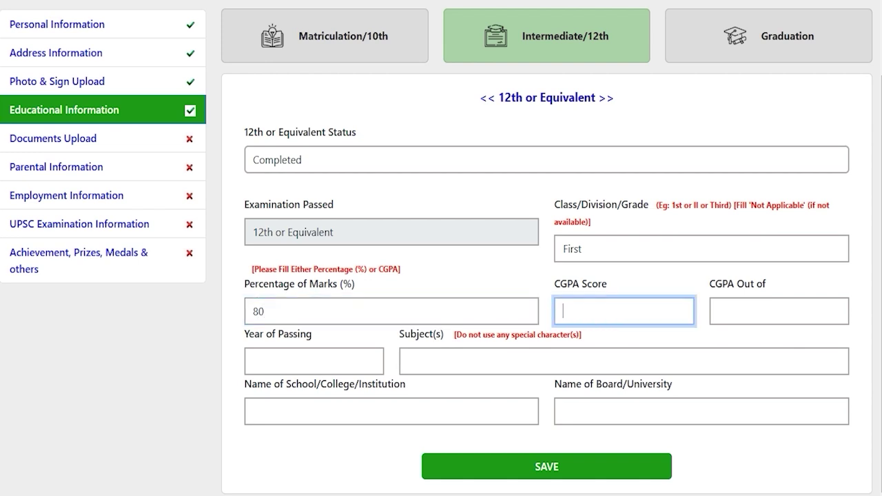
left_click(305, 359)
type("2020")
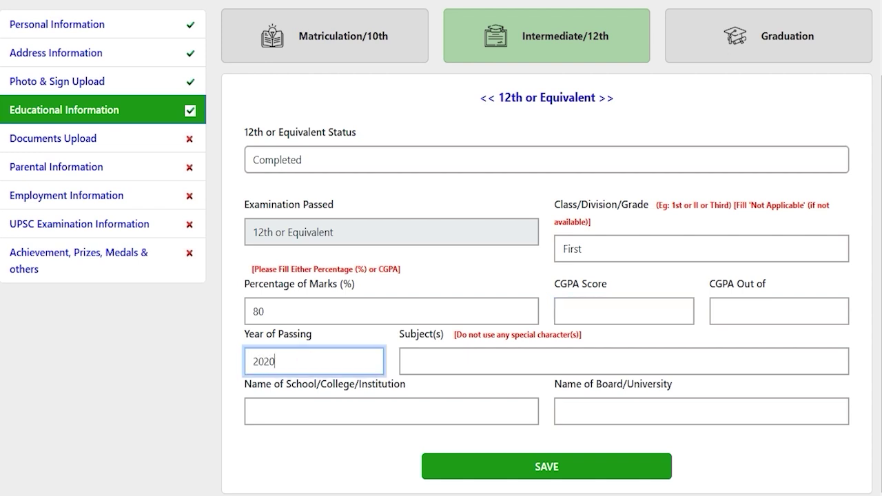
Fill subjects Hindi English Math, school JIC and board CBSE, then save.
left_click(449, 366)
type("Hindi")
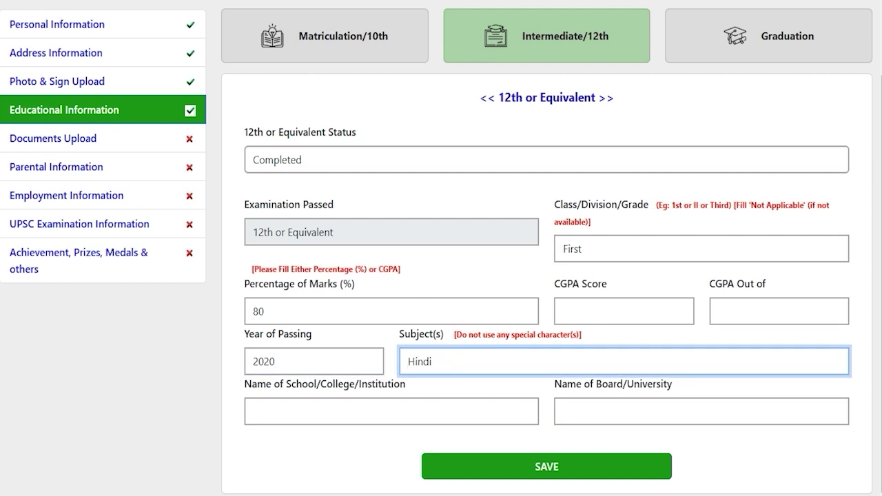
type("English Math")
left_click(397, 412)
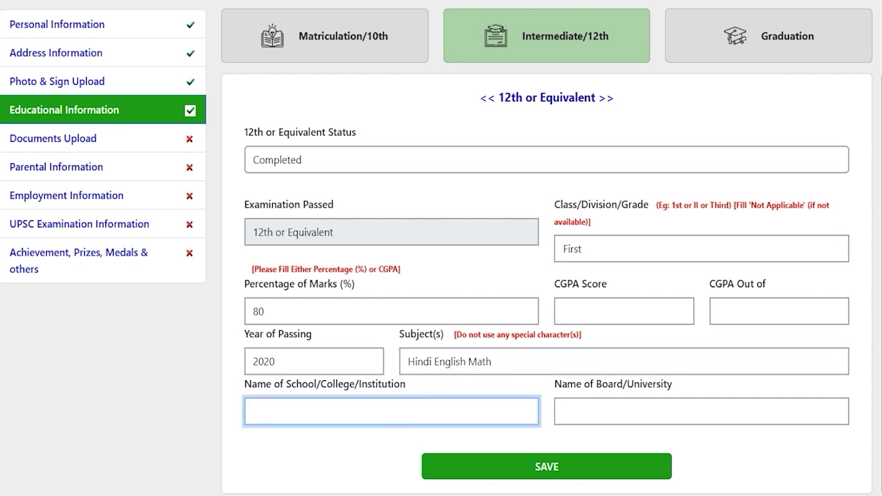
type("JIC")
left_click(597, 416)
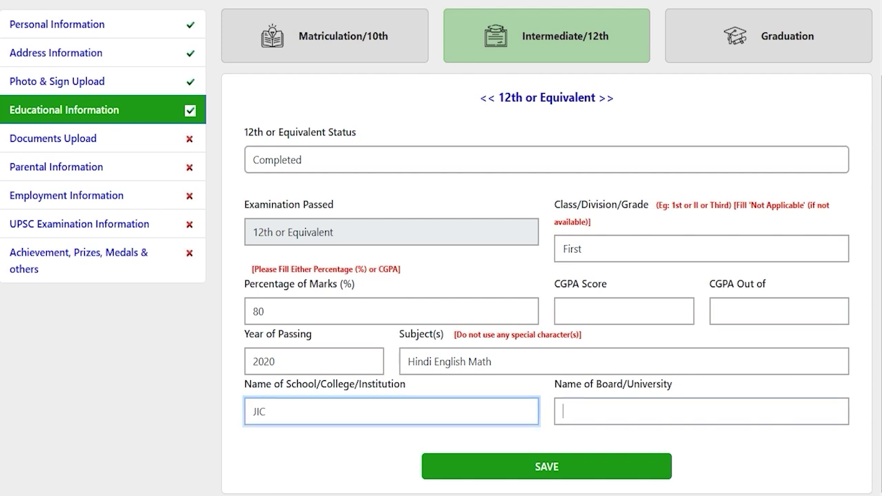
type("CBSE")
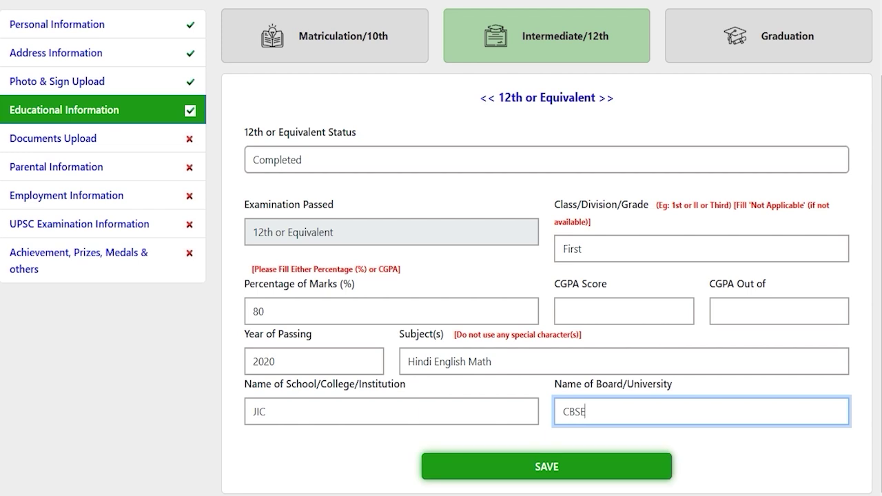
left_click(546, 467)
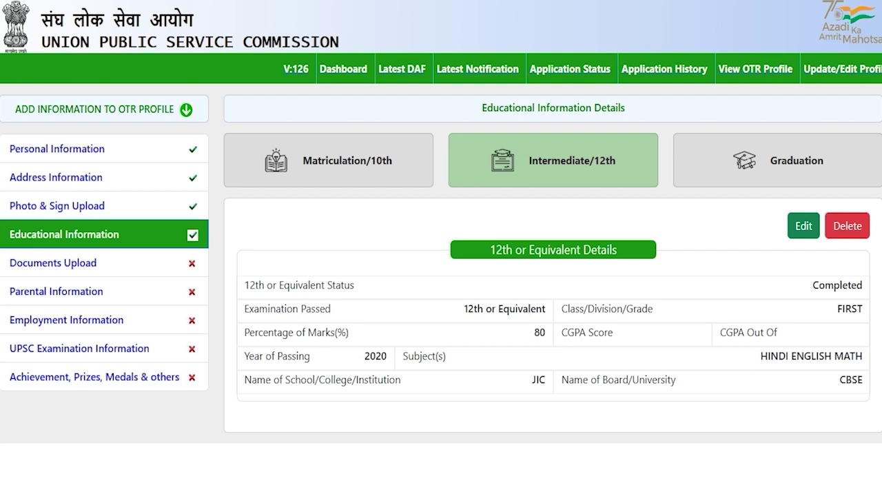
Switch from the saved 12th details to the Graduation section of Educational Information.
left_click(790, 153)
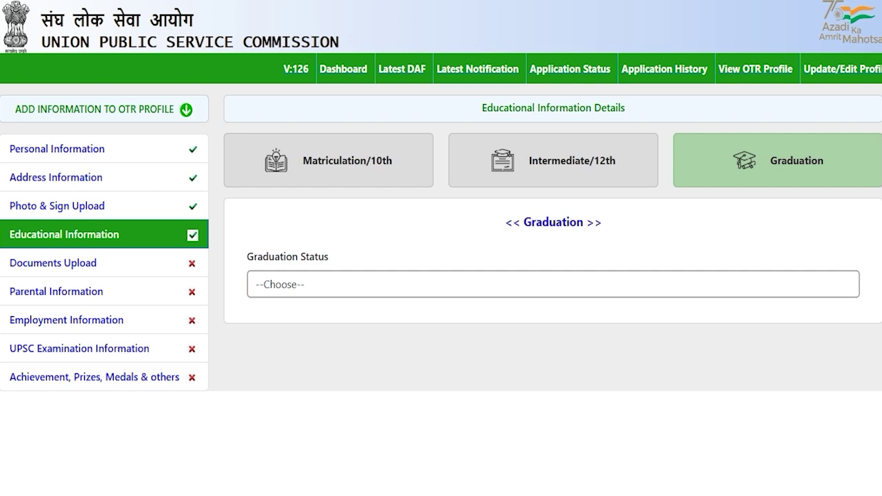
Set graduation status to Completed, stream Medical and degree B.A.
left_click(315, 287)
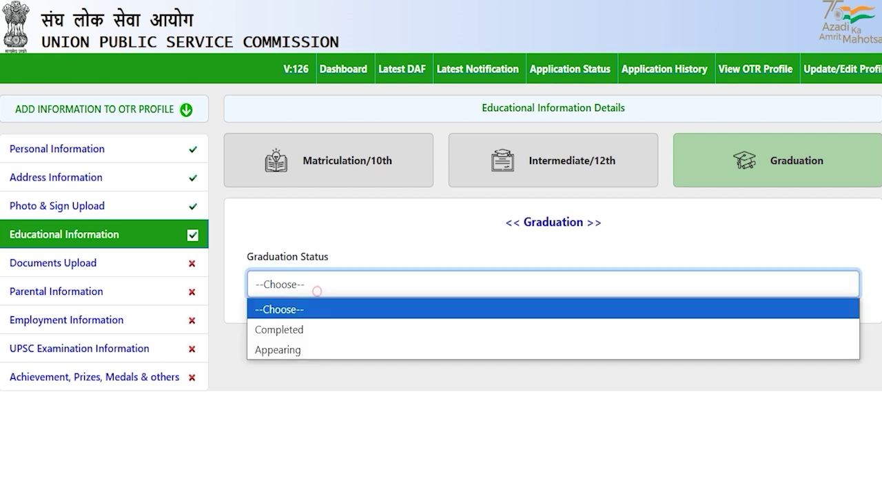
key("Down")
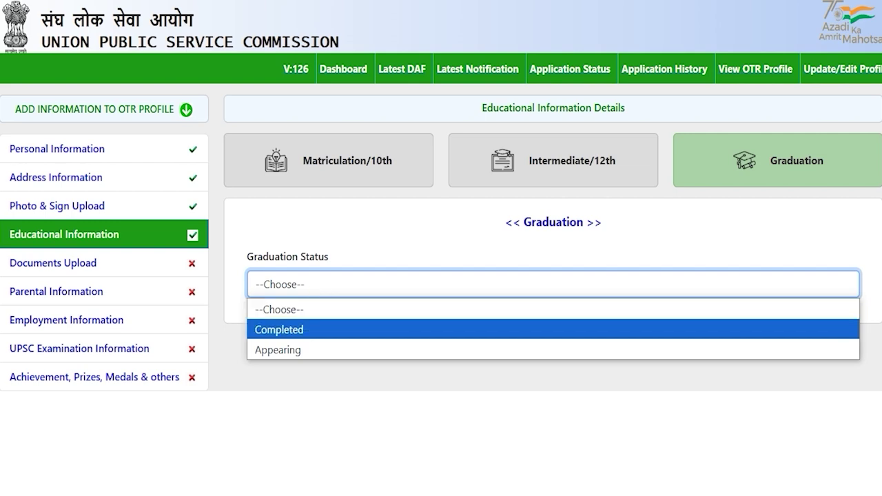
left_click(299, 328)
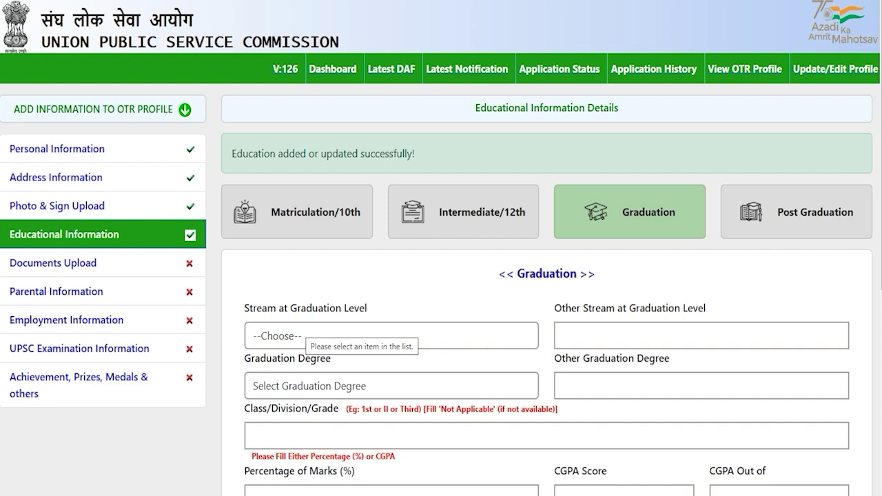
scroll(440, 276, "down", 3)
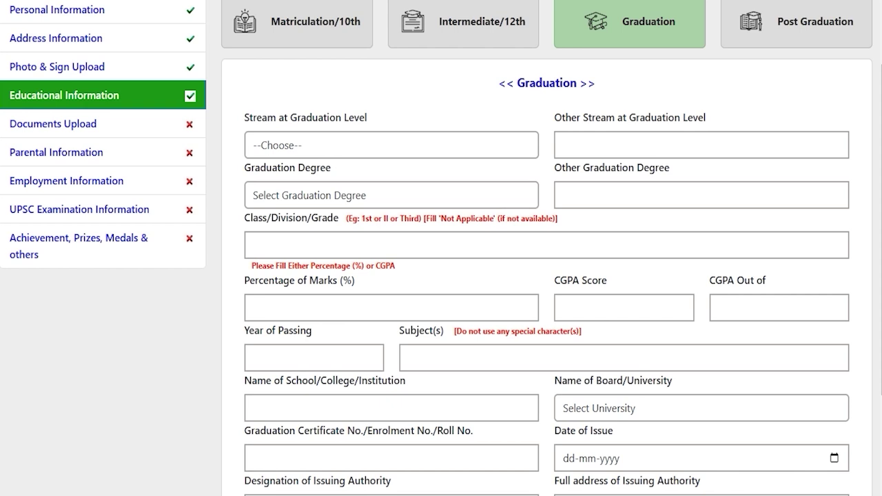
left_click(344, 141)
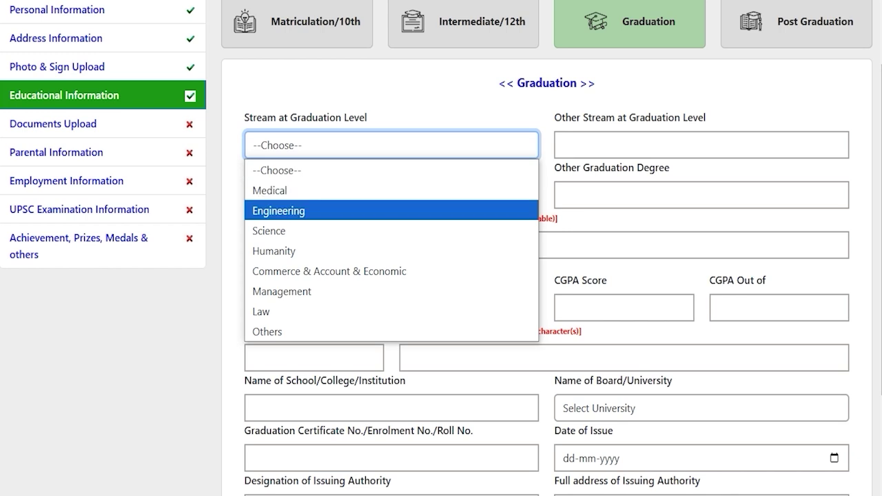
left_click(345, 191)
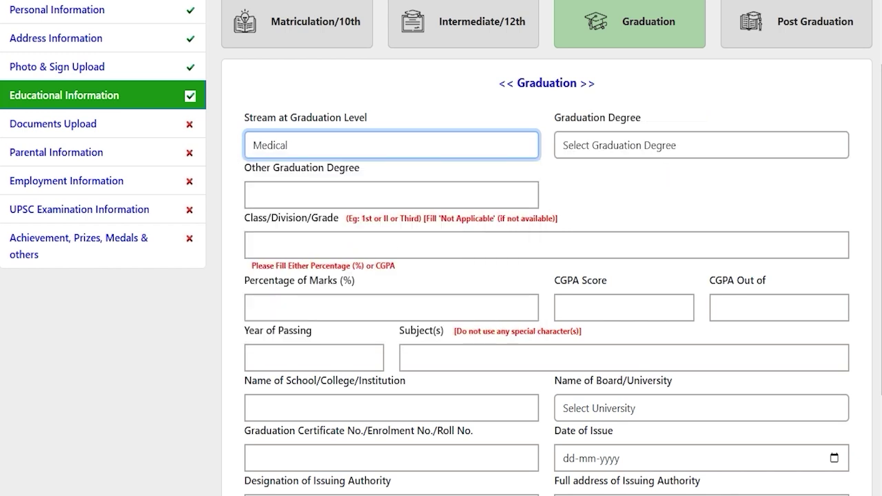
left_click(597, 144)
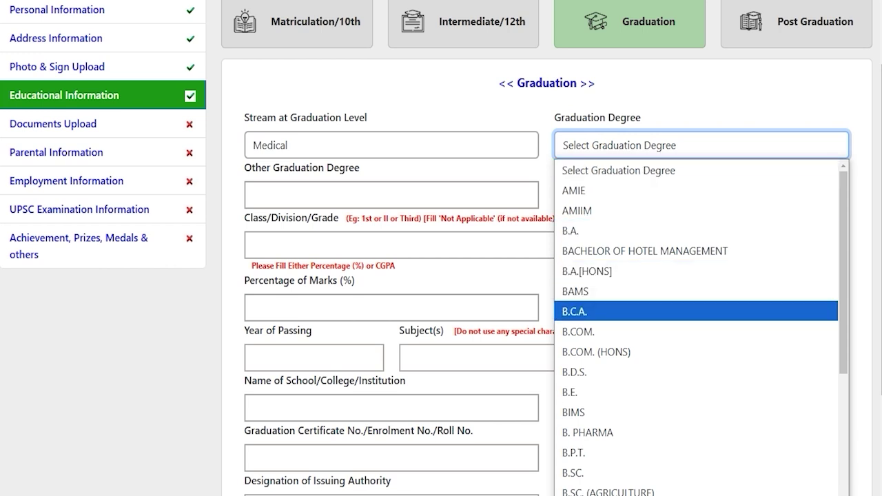
left_click(581, 231)
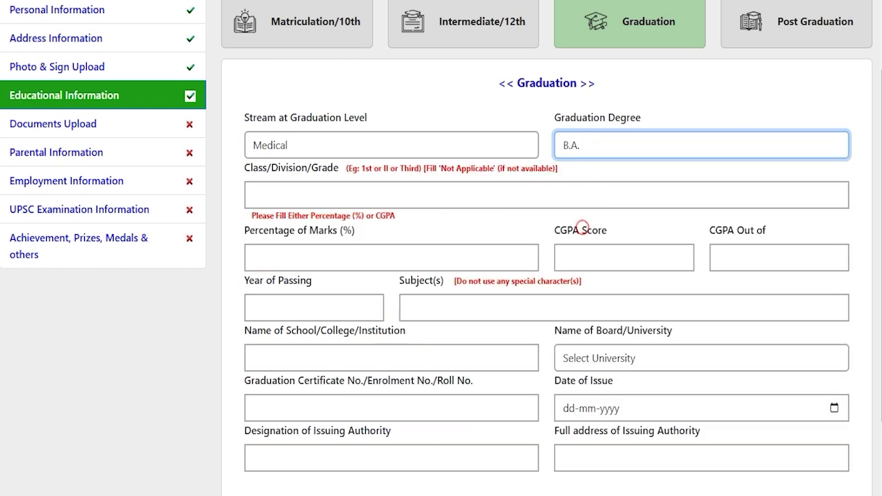
Enter class First and 80 percent marks for graduation.
left_click(253, 194)
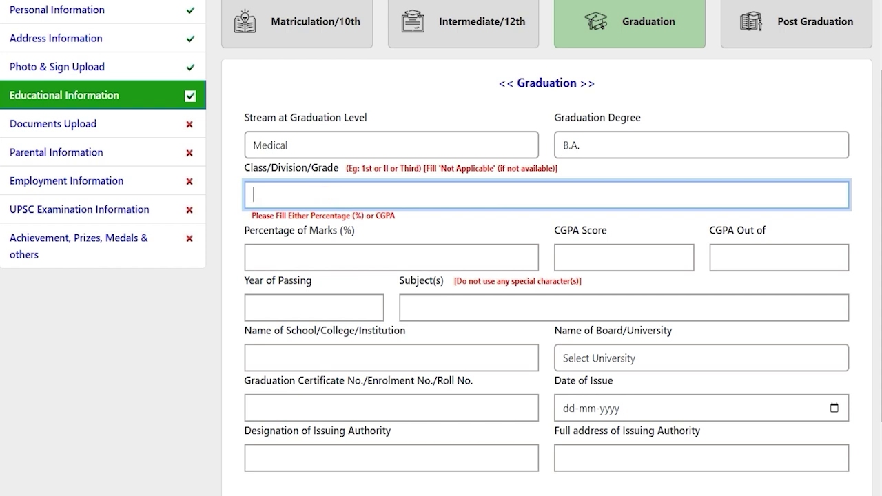
type("First")
left_click(322, 251)
type("80")
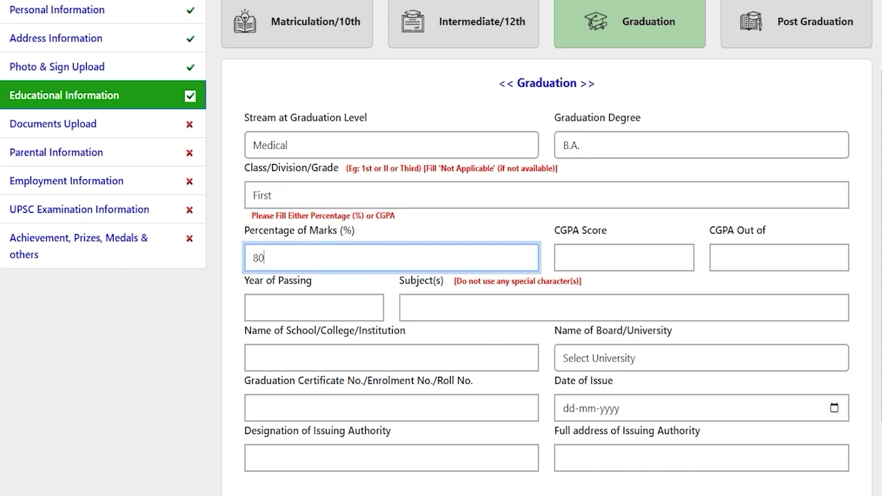
Enter passing year 2024, subjects Hindi English and institution JIC.
scroll(305, 234, "down", 1)
left_click(305, 231)
type("2024")
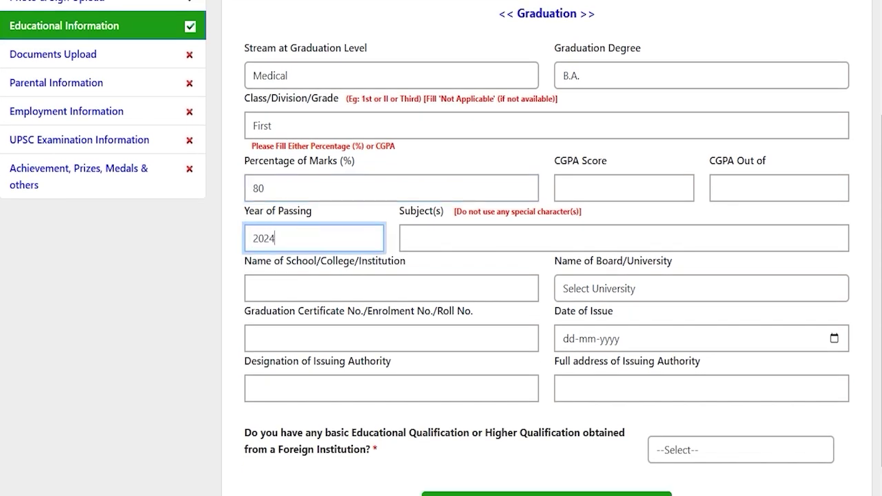
left_click(443, 227)
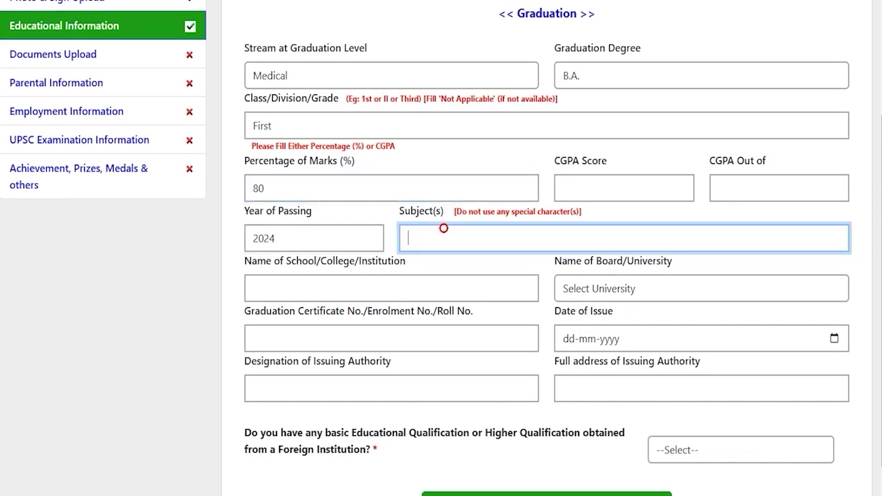
type("Hindi English")
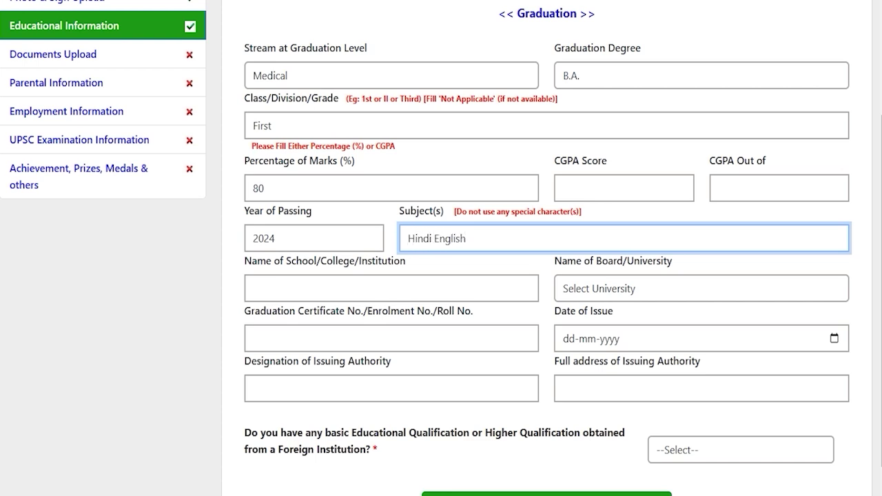
left_click(378, 288)
type("JIC")
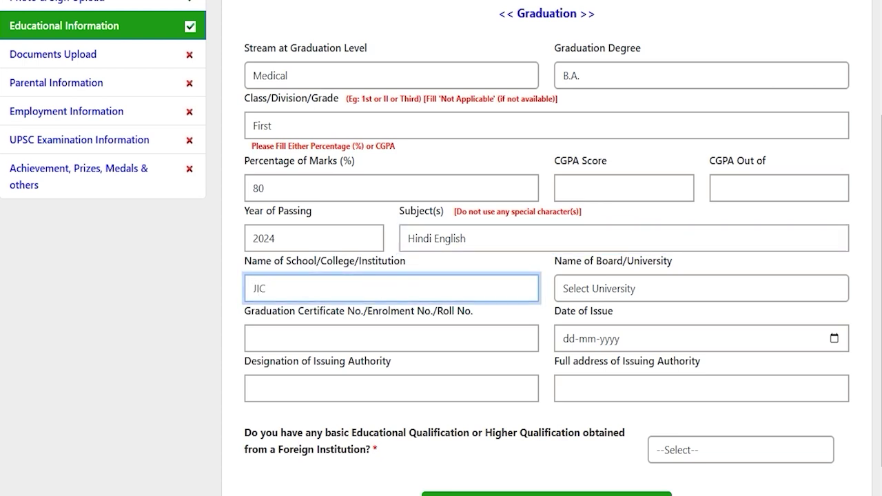
Choose Bangalore University, enter the certificate number and issue date 20-12-2024.
left_click(626, 286)
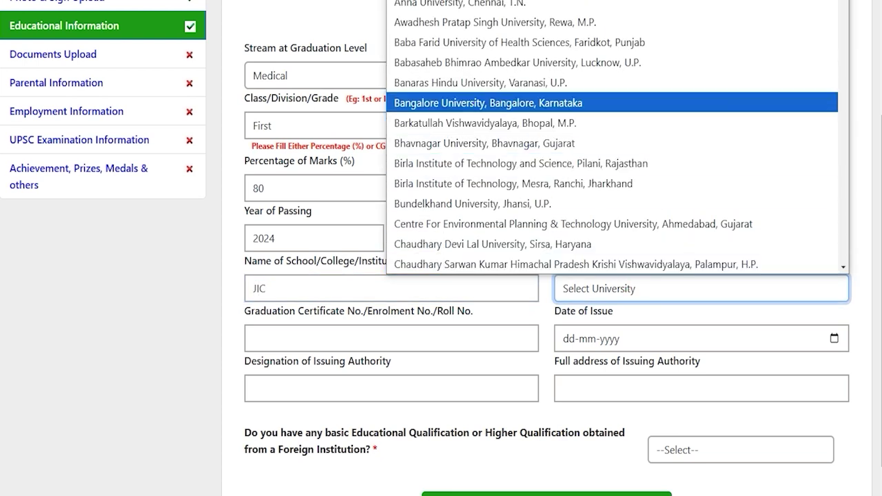
left_click(465, 102)
left_click(327, 332)
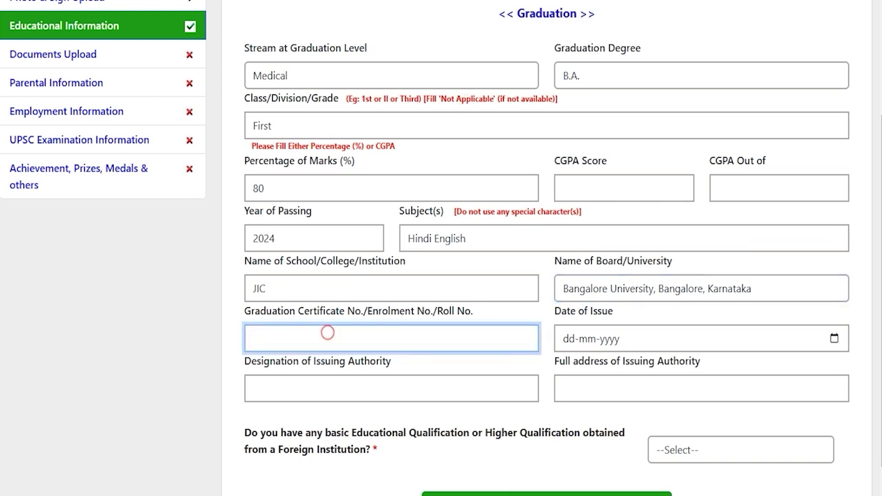
type("748596")
left_click(834, 339)
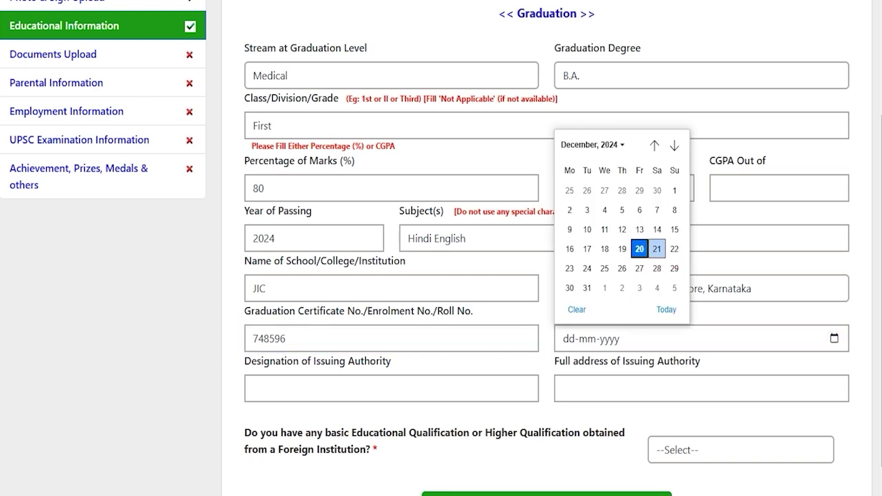
left_click(639, 248)
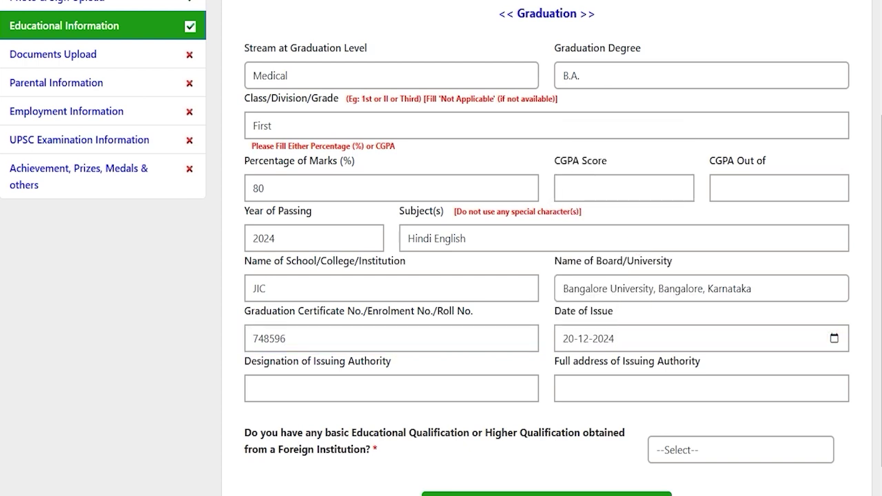
Answer NO to foreign qualification and save the graduation details.
left_click(342, 386)
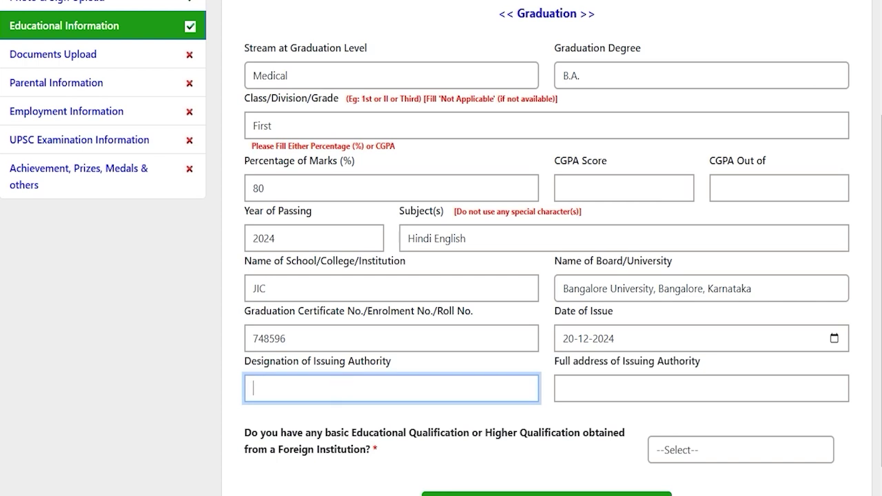
left_click(609, 386)
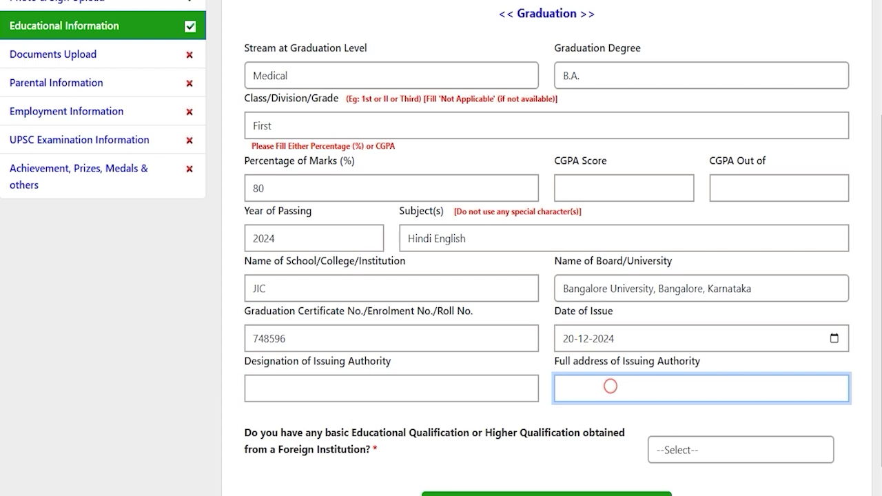
scroll(441, 248, "down", 1)
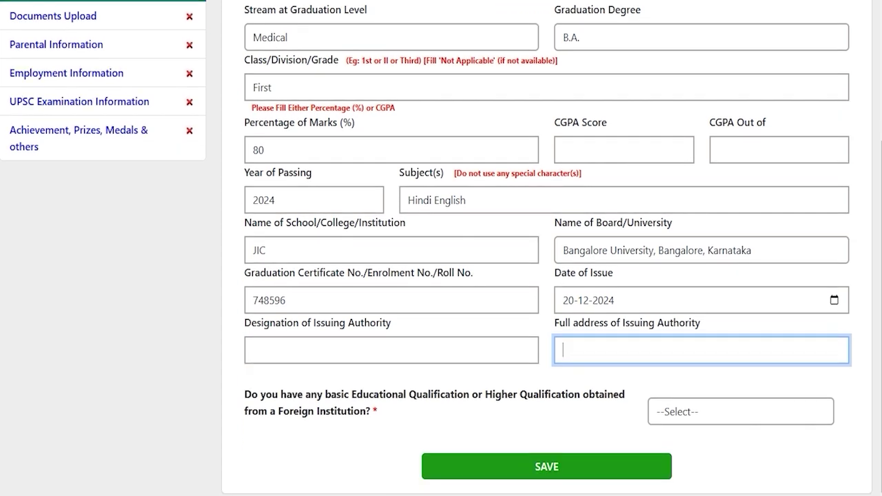
left_click_drag(287, 394, 580, 394)
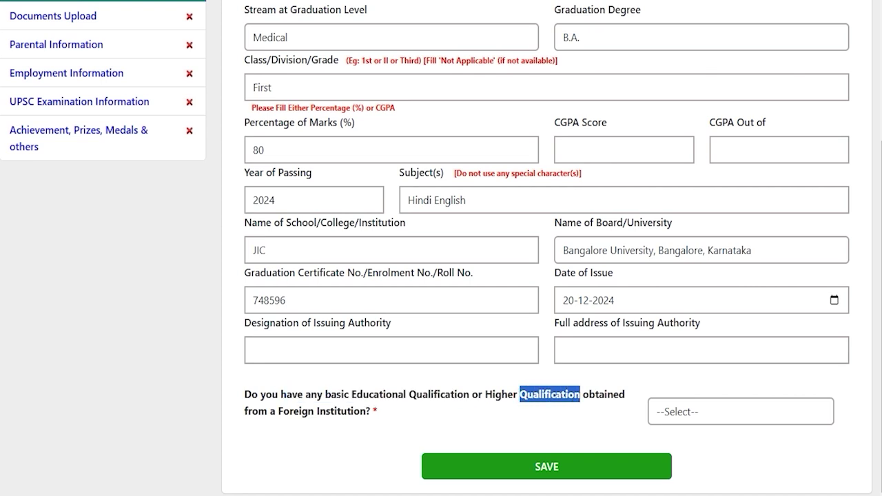
left_click_drag(301, 411, 365, 410)
left_click(740, 411)
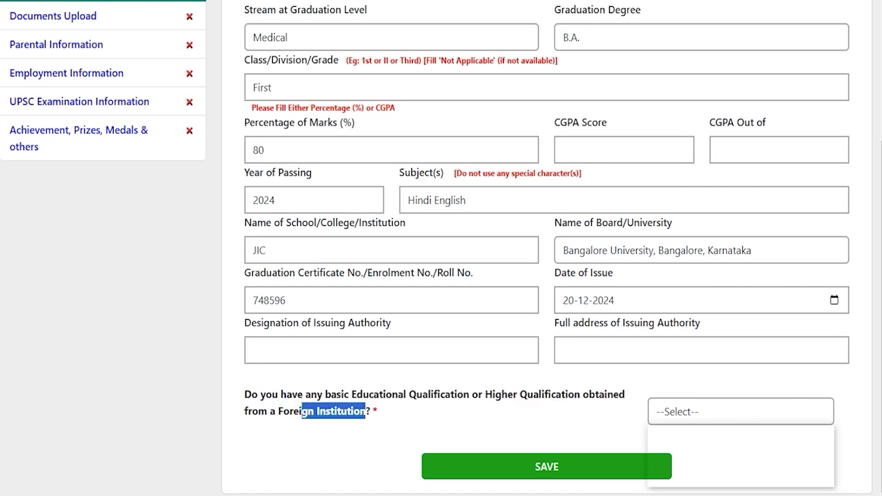
left_click(665, 454)
left_click(675, 412)
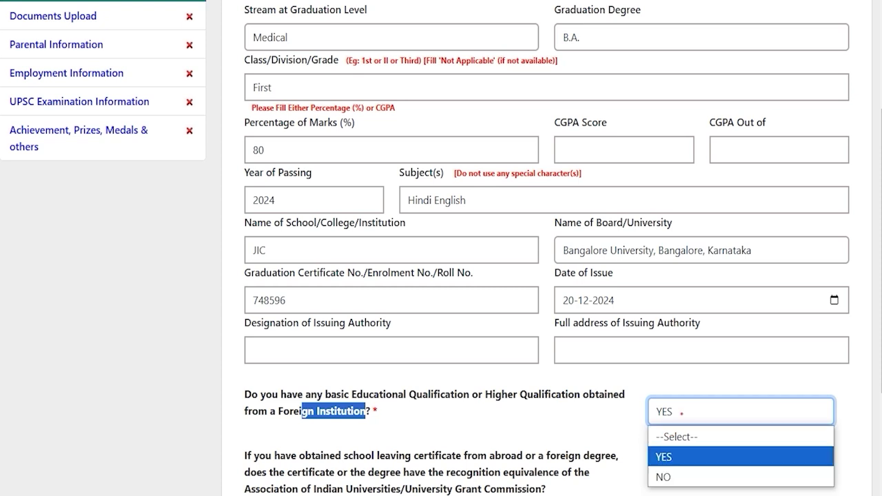
key("Down")
key("Return")
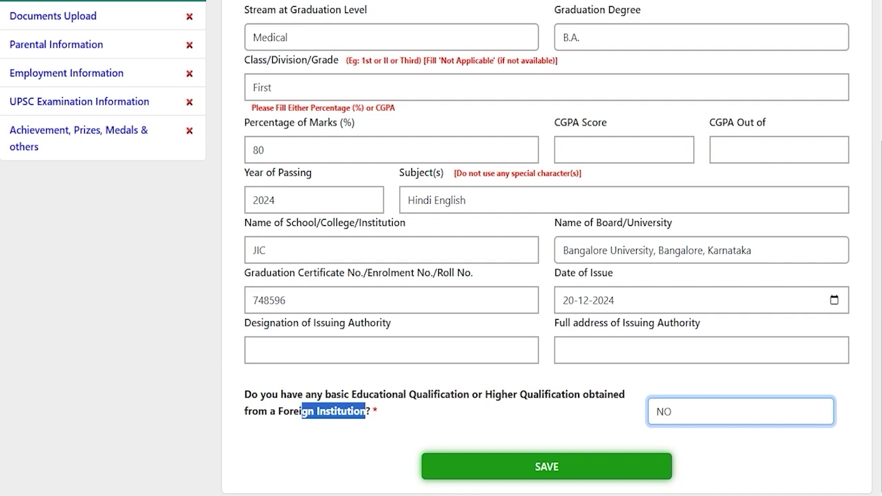
left_click(546, 466)
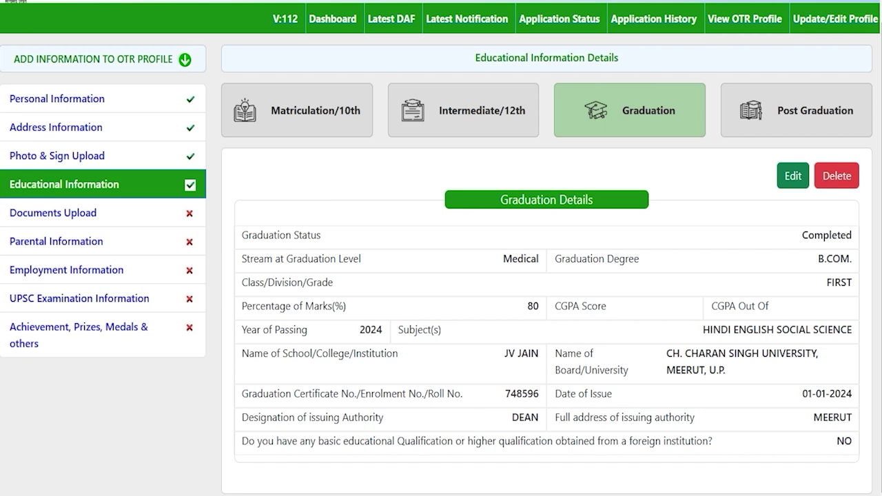
Look over the blank Post Graduation form, then go to Documents Upload.
left_click(792, 110)
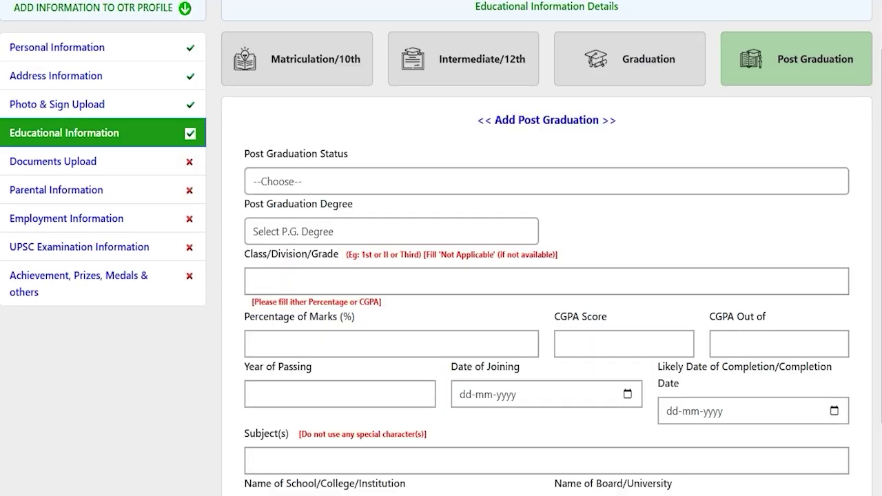
scroll(545, 276, "down", 1)
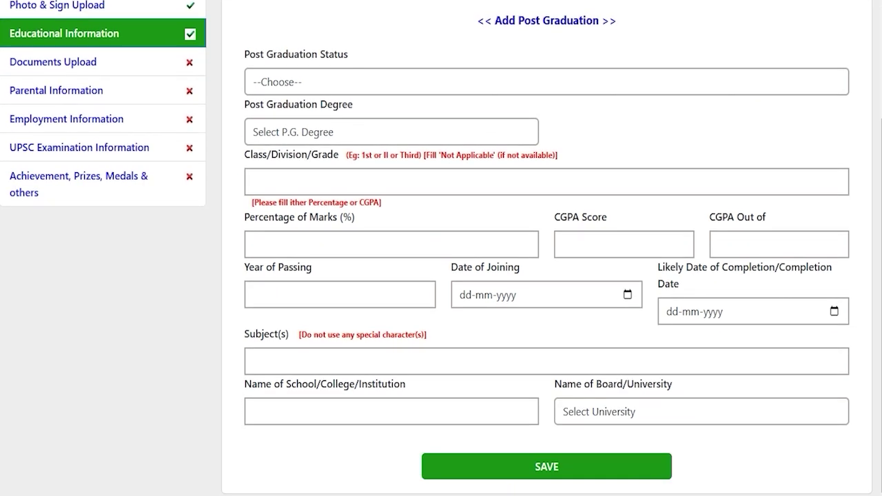
scroll(441, 248, "up", 2)
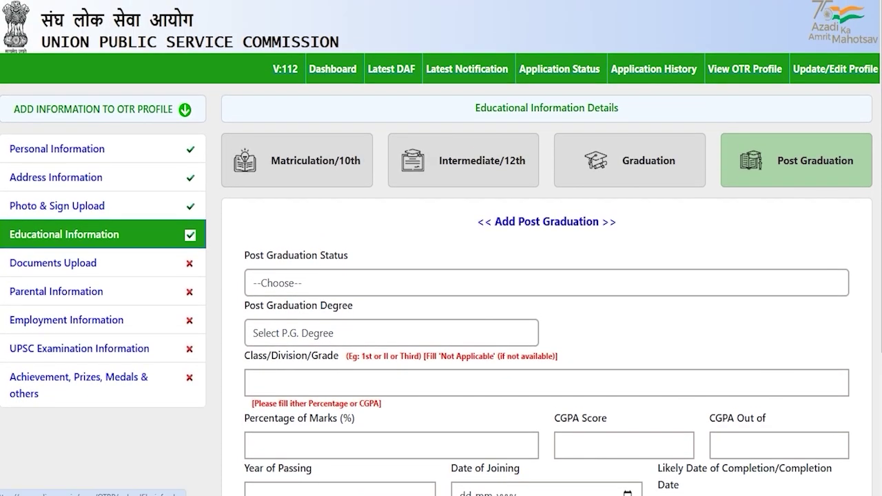
left_click(53, 263)
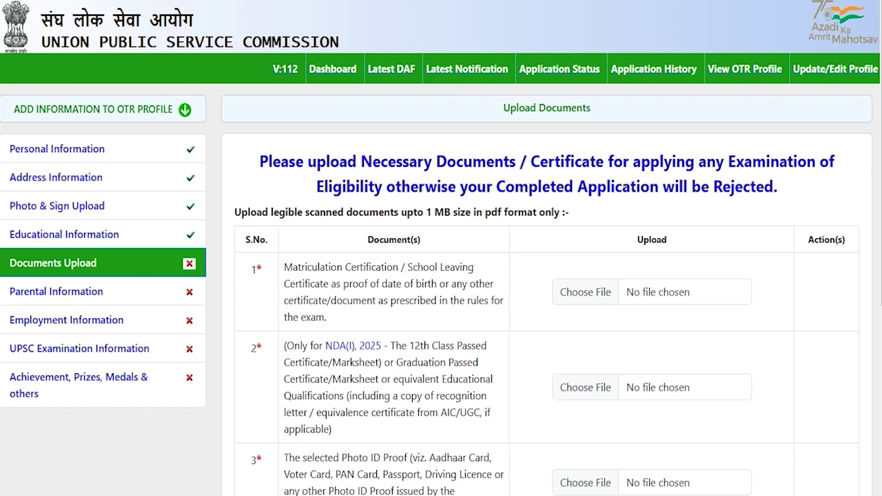
left_click_drag(320, 267, 381, 267)
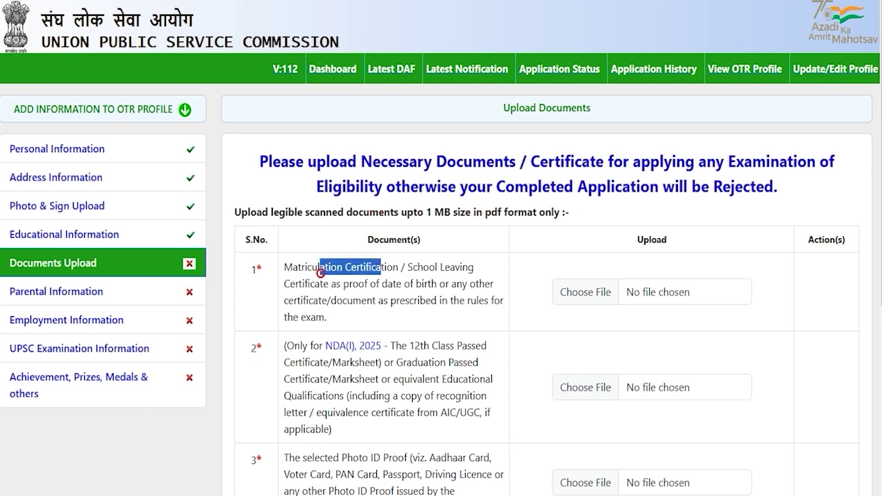
scroll(381, 266, "down", 2)
left_click_drag(320, 240, 388, 240)
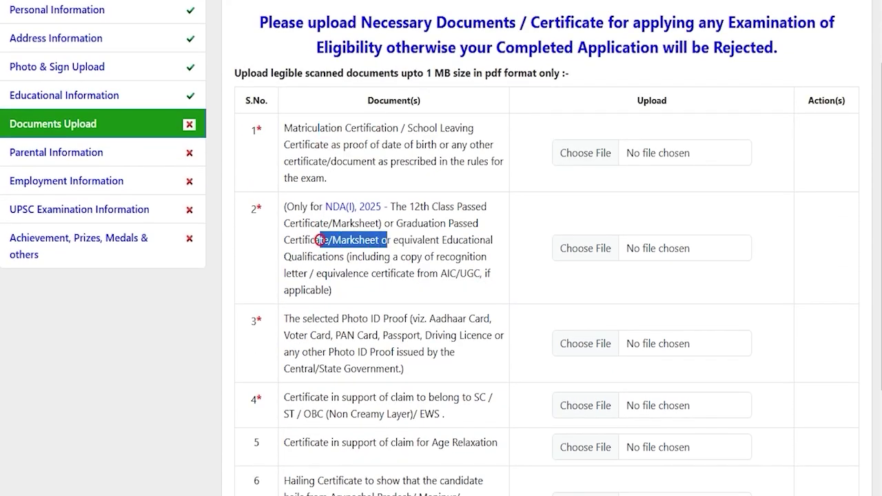
scroll(387, 240, "down", 1)
left_click(317, 251)
left_click_drag(320, 250, 373, 249)
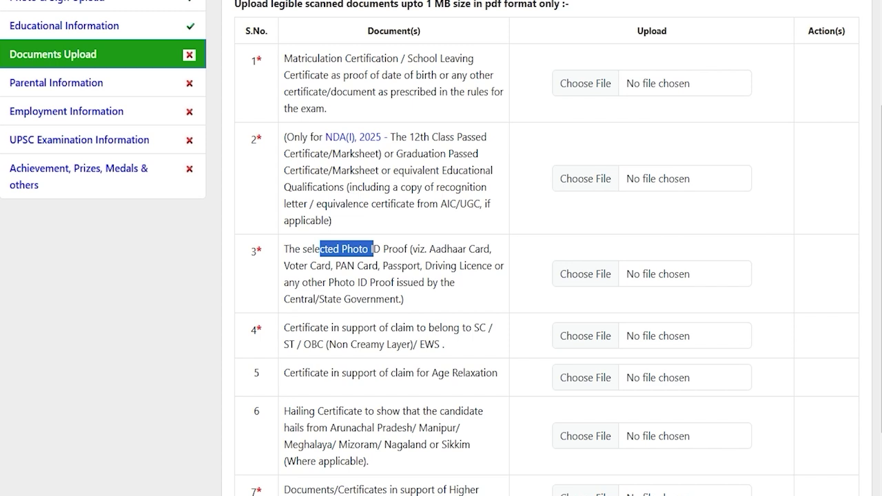
left_click_drag(314, 328, 436, 344)
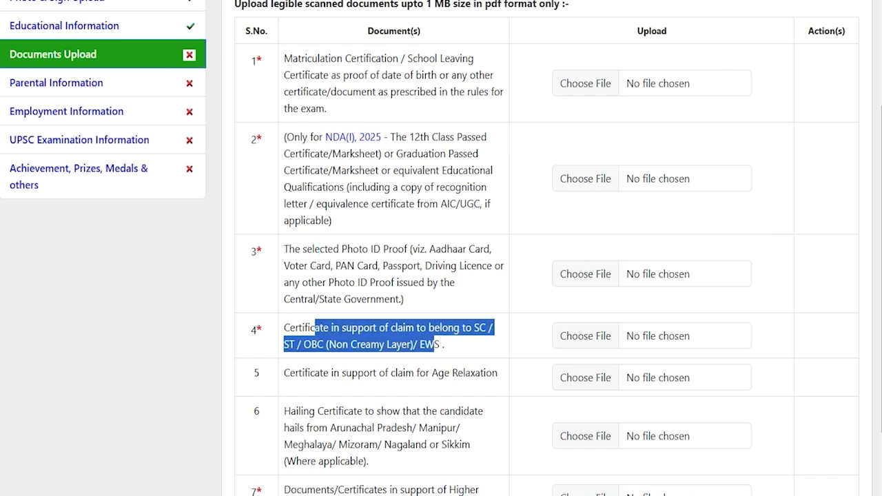
scroll(545, 276, "down", 1)
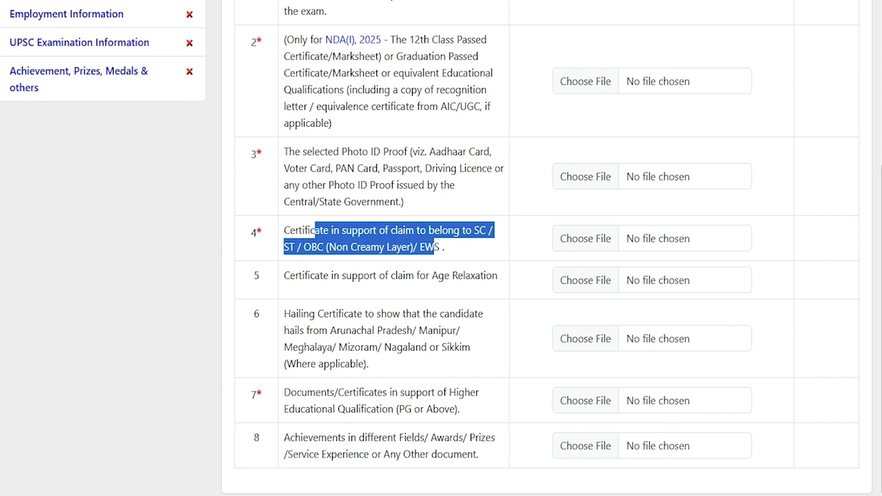
left_click_drag(301, 276, 470, 276)
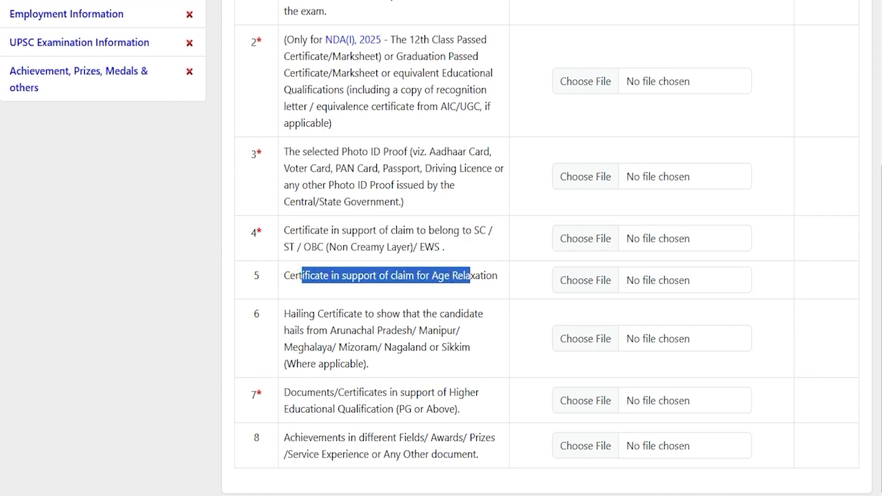
left_click_drag(298, 314, 427, 330)
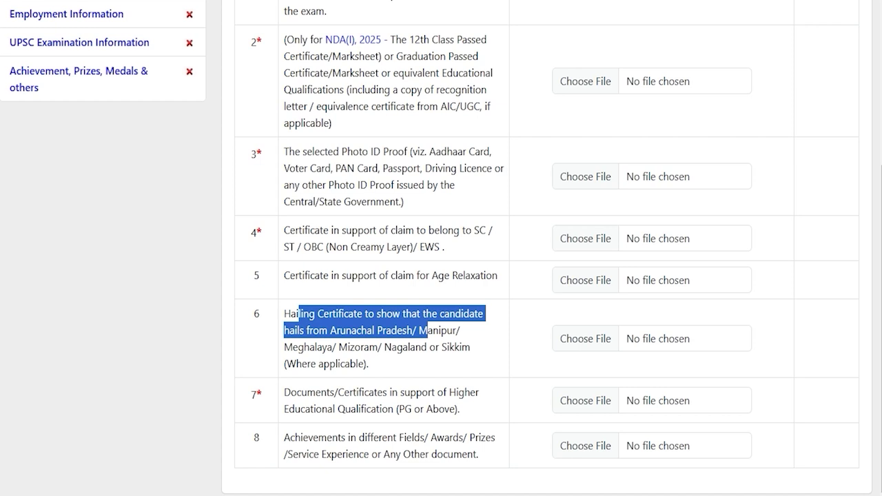
left_click(401, 347)
left_click_drag(307, 392, 406, 408)
left_click(407, 409)
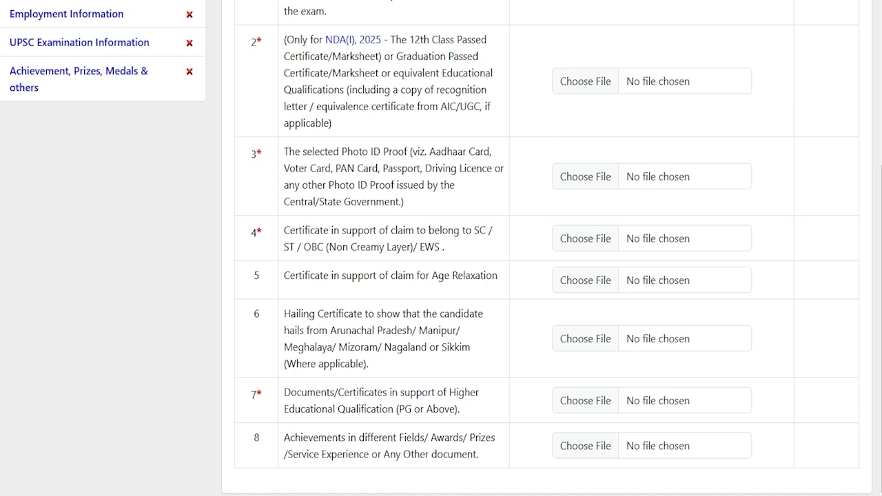
left_click_drag(301, 392, 388, 409)
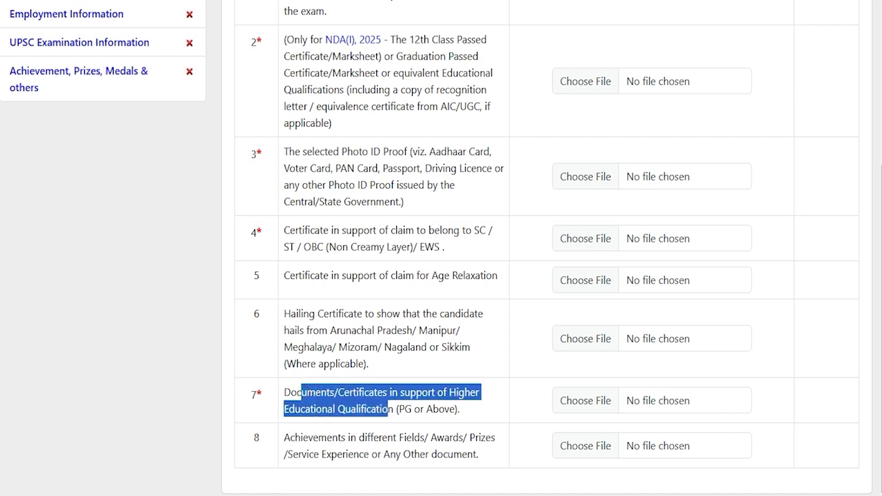
left_click_drag(318, 438, 453, 454)
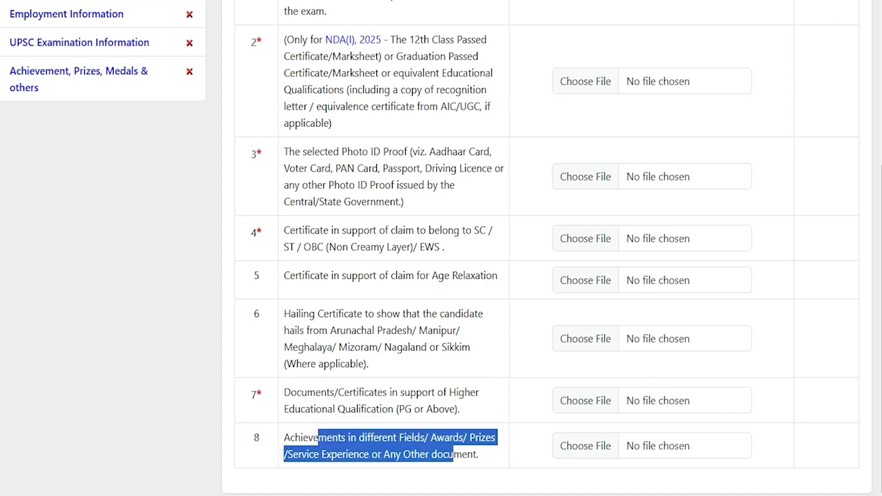
left_click(257, 394)
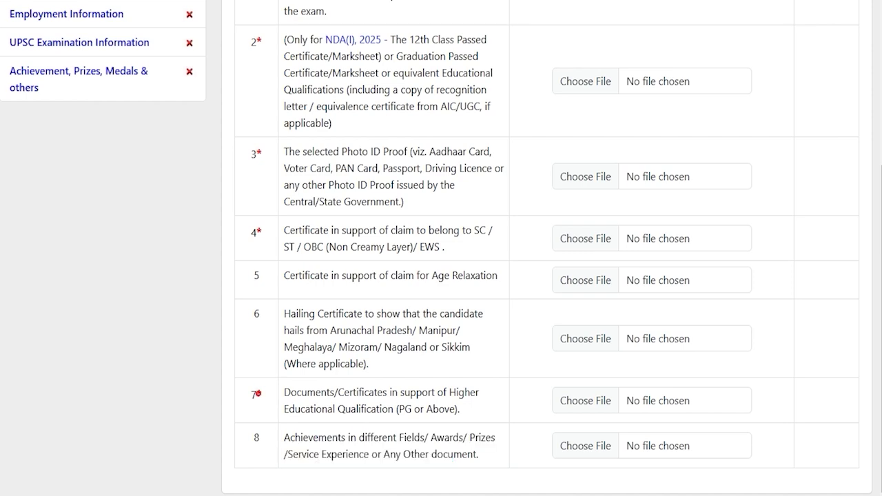
scroll(255, 400, "up", 2)
scroll(441, 248, "up", 1)
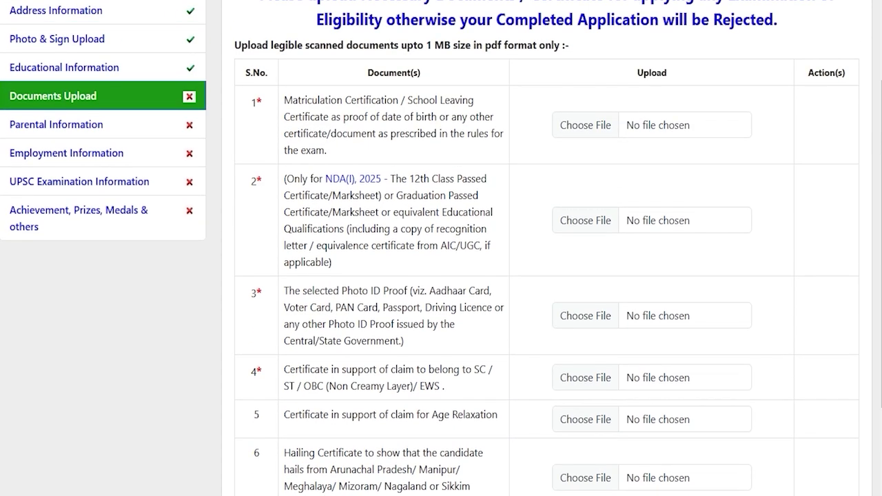
scroll(441, 248, "up", 1)
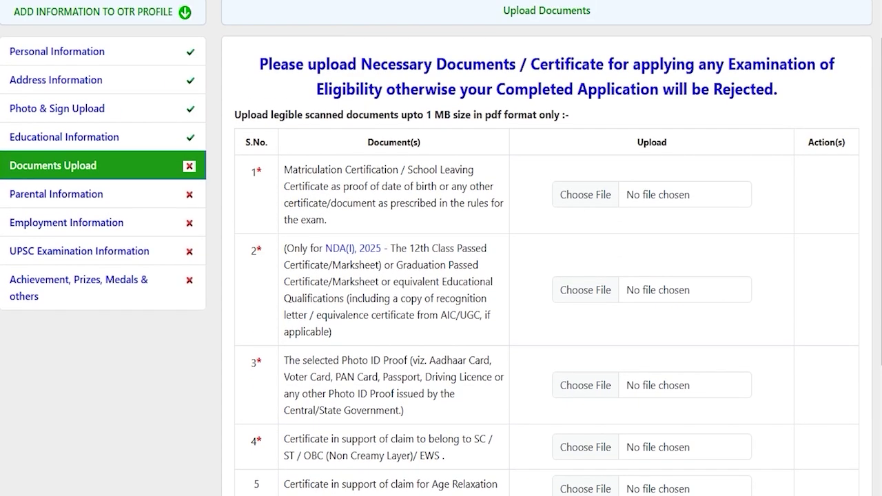
Upload CLASSXCERTIFICATE.pdf (pdf only, max 1 MB) as the matriculation certificate.
left_click_drag(485, 115, 501, 115)
left_click_drag(425, 115, 451, 115)
left_click(591, 195)
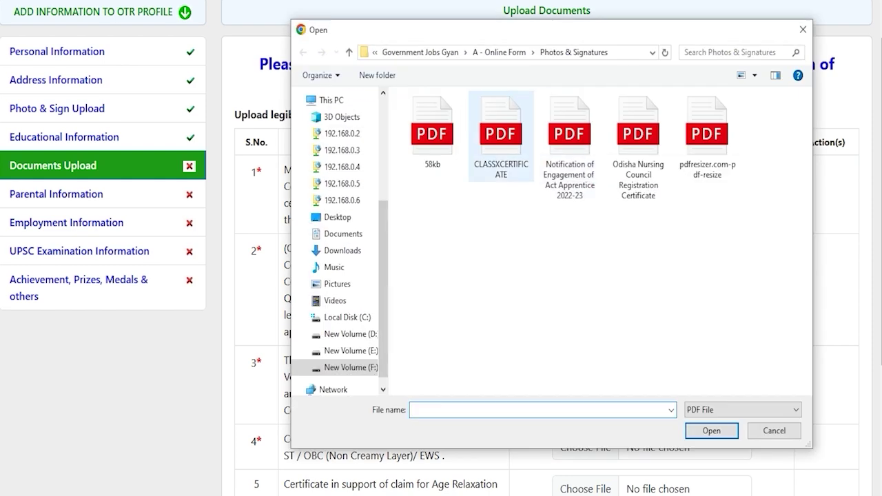
double_click(500, 133)
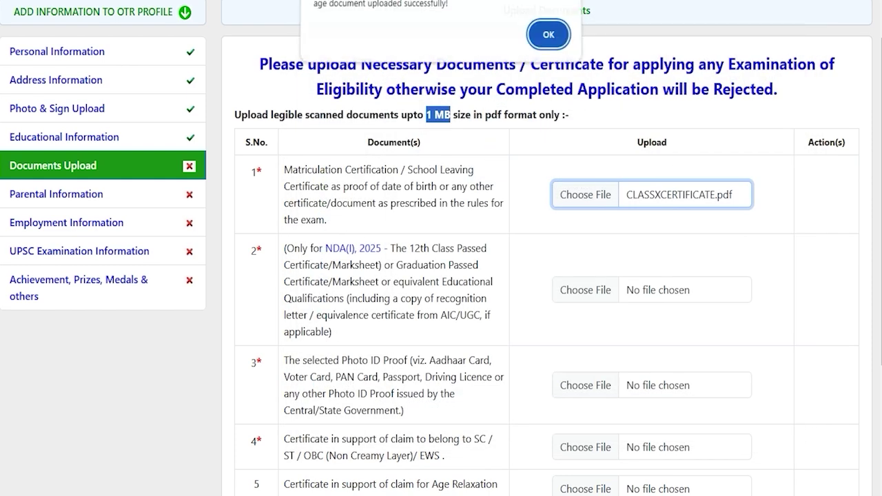
left_click(548, 34)
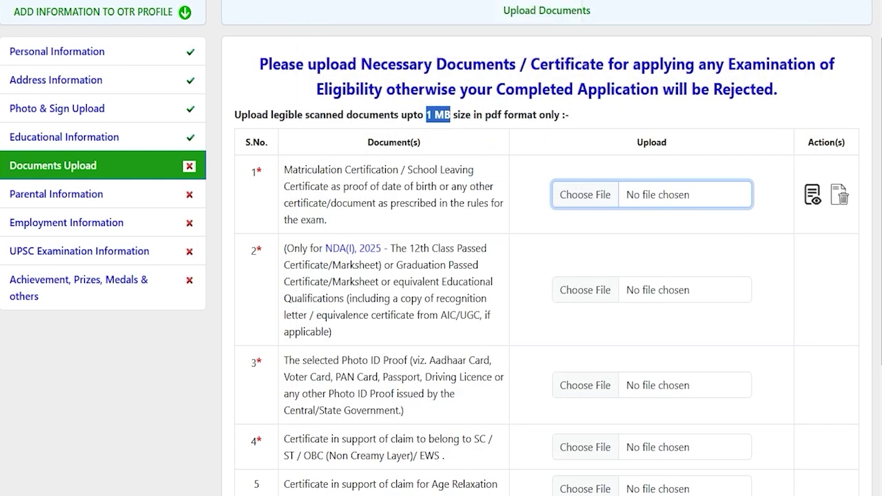
scroll(547, 261, "down", 3)
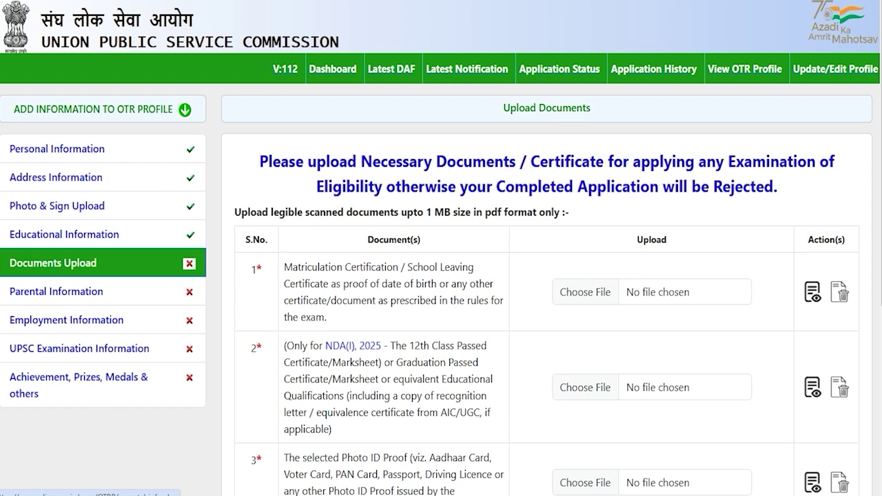
left_click(41, 290)
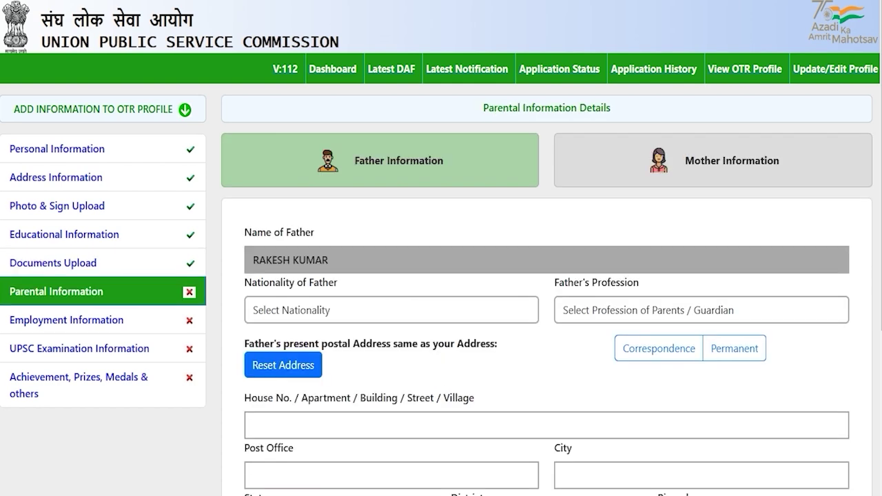
Set the father's nationality to INDIAN and profession to Engineering.
scroll(441, 276, "down", 2)
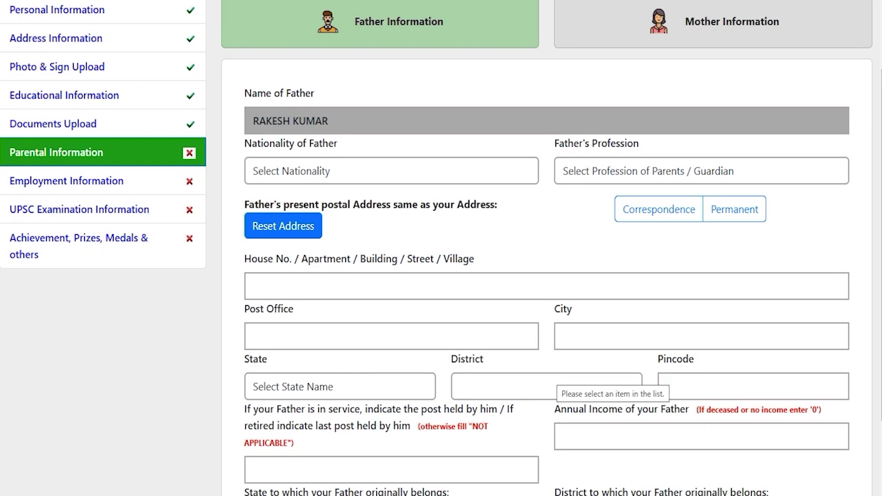
scroll(441, 276, "down", 2)
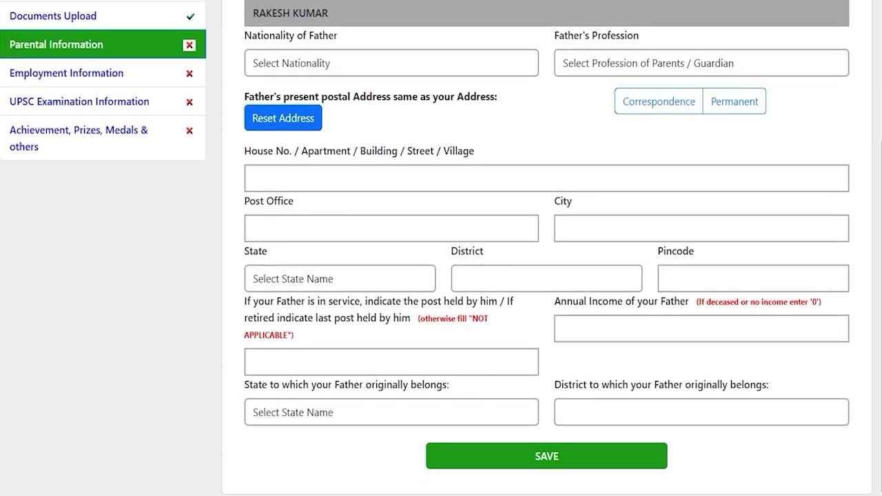
scroll(441, 276, "up", 4)
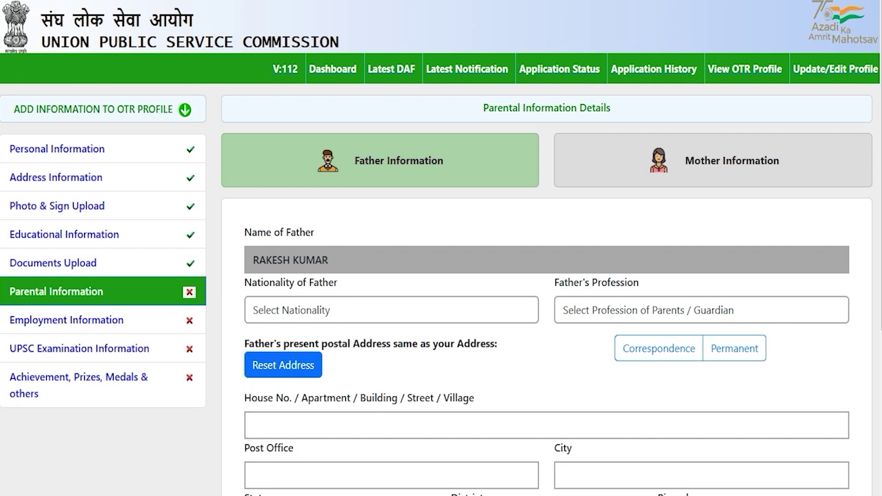
left_click(386, 310)
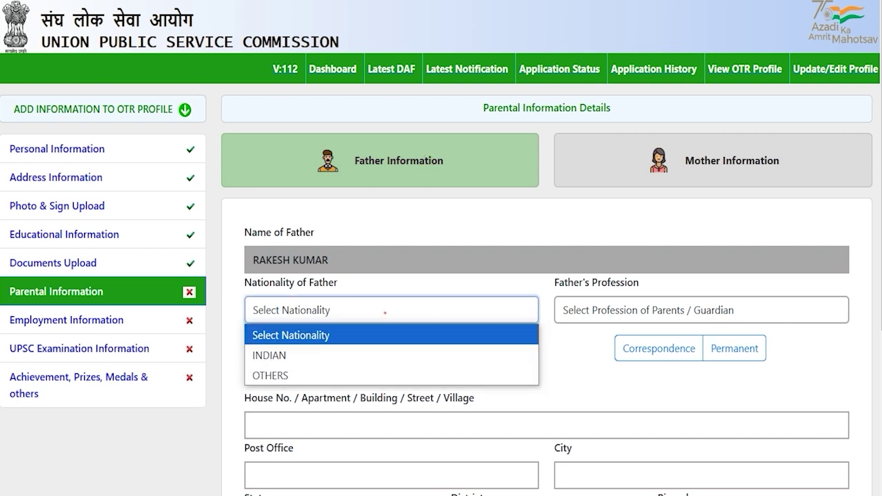
left_click(282, 352)
left_click(656, 309)
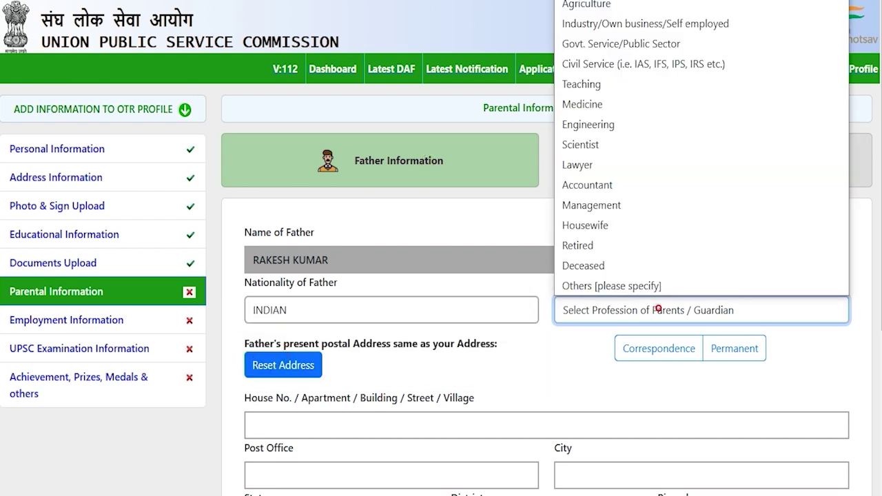
left_click(600, 124)
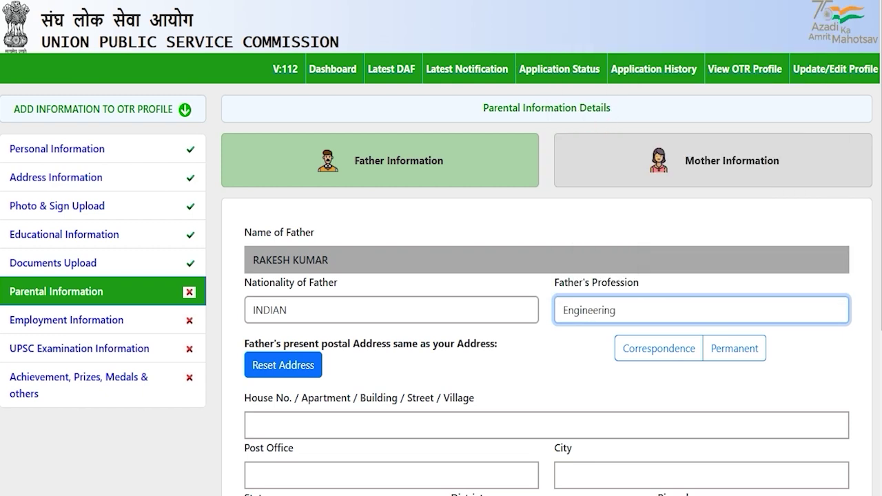
Copy the correspondence address into the father's address.
scroll(441, 276, "down", 2)
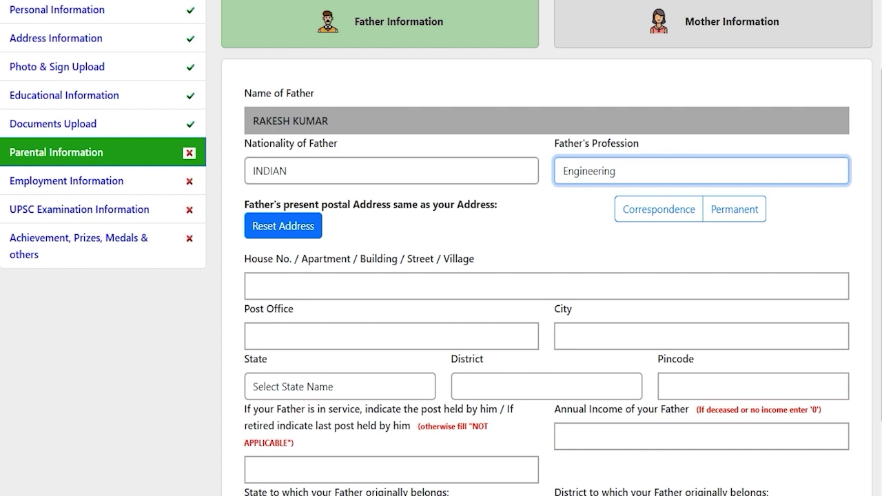
left_click_drag(366, 204, 454, 205)
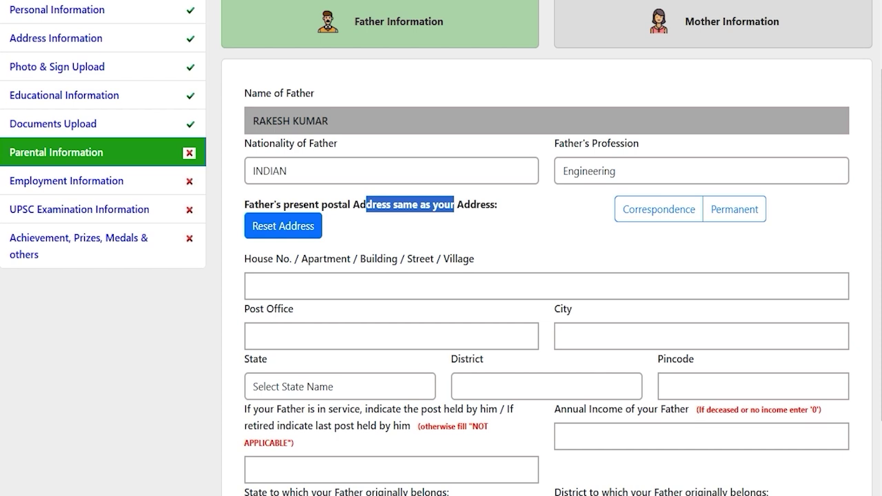
left_click(664, 211)
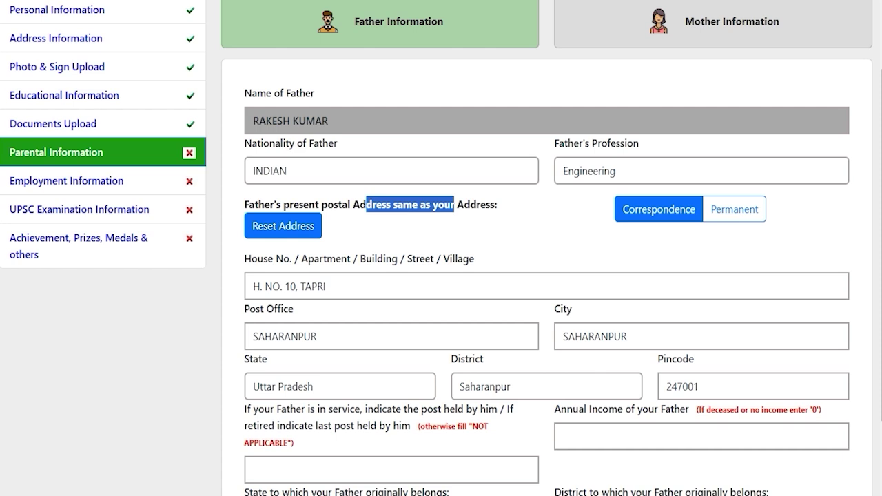
left_click(520, 362)
scroll(520, 362, "down", 2)
left_click(520, 362)
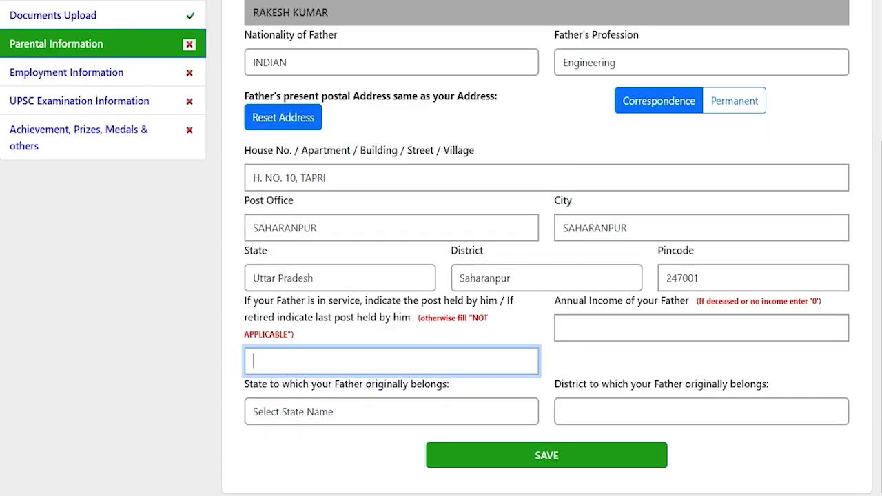
left_click(347, 363)
left_click(634, 323)
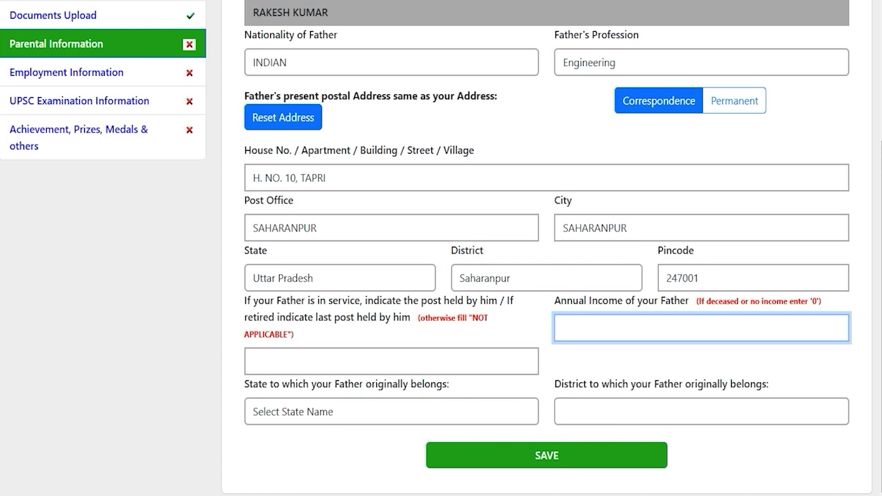
Set the father's native state Uttar Pradesh and district Saharanpur.
left_click(357, 411)
key("u")
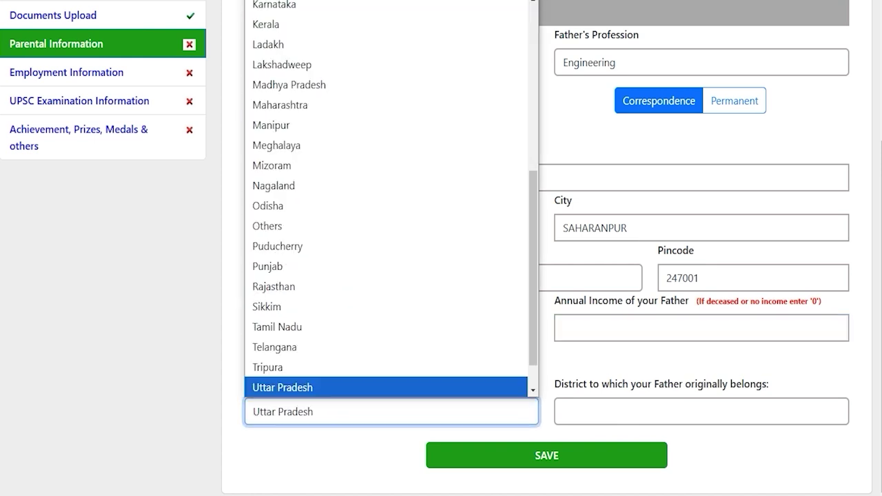
key("Return")
left_click(604, 414)
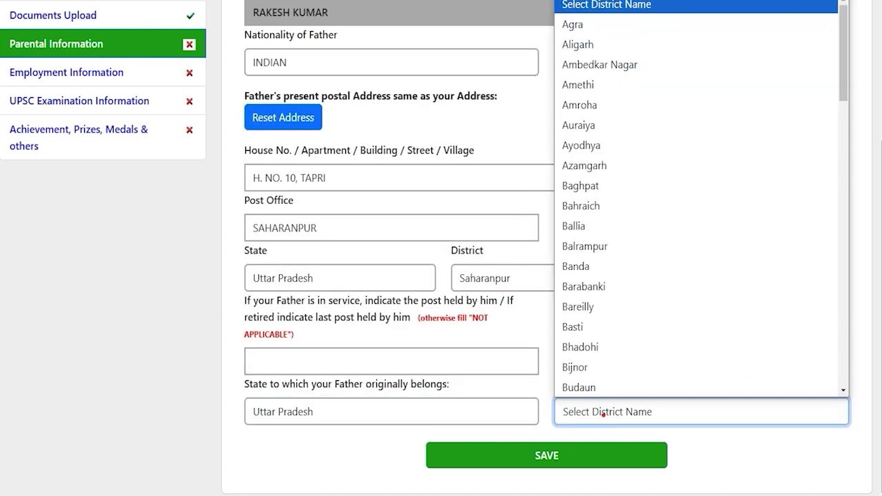
key("s")
key("Return")
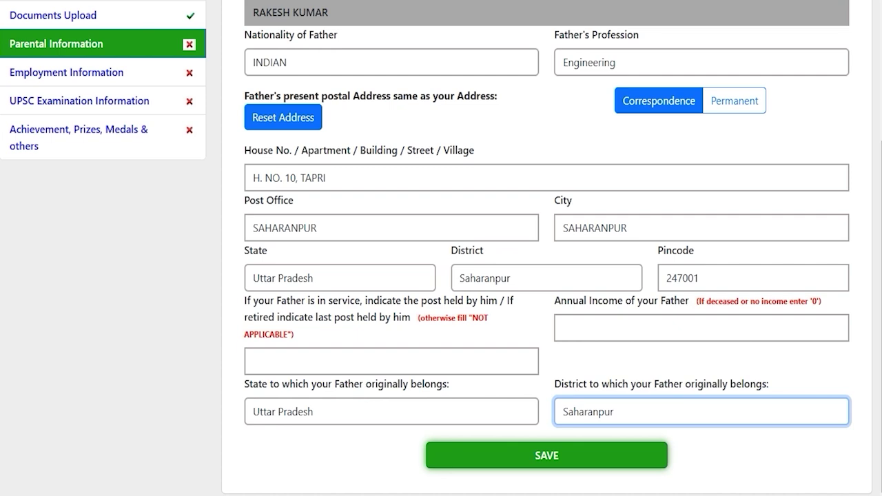
scroll(546, 276, "up", 5)
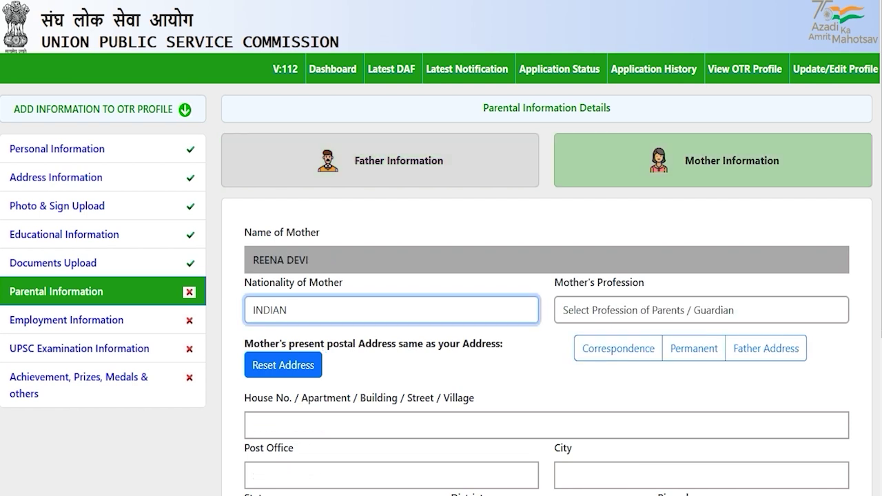
Set the mother's nationality INDIAN, profession Housewife, and copy the father's address.
left_click(541, 361)
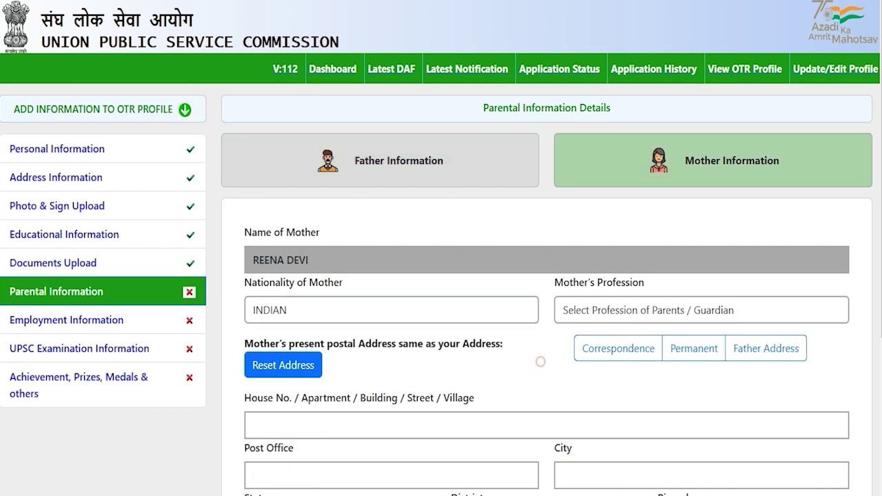
left_click(488, 307)
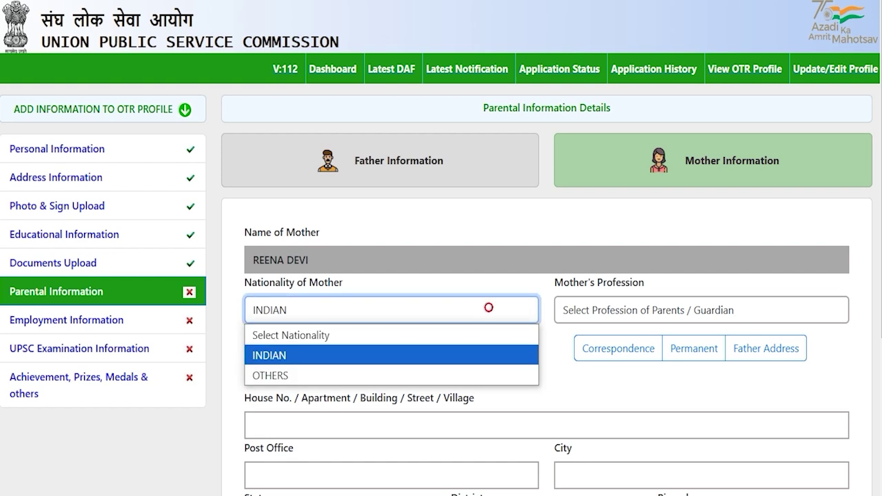
left_click(330, 352)
left_click(597, 310)
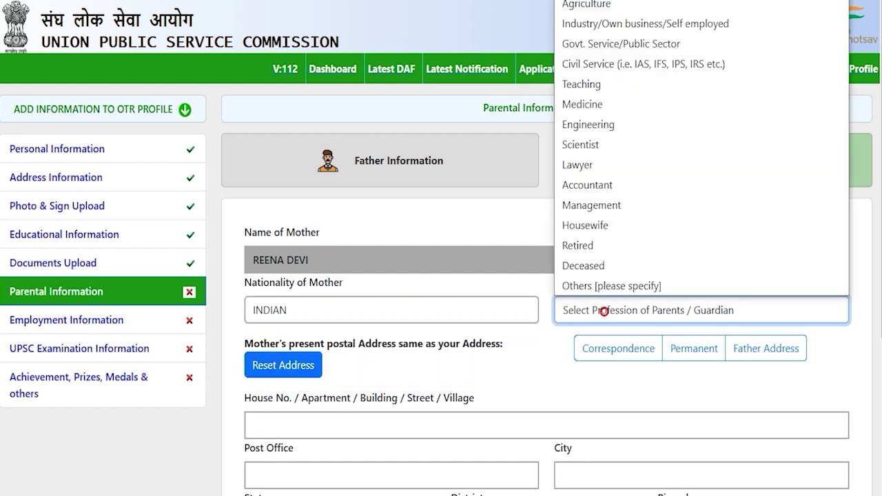
left_click(594, 225)
scroll(598, 223, "down", 3)
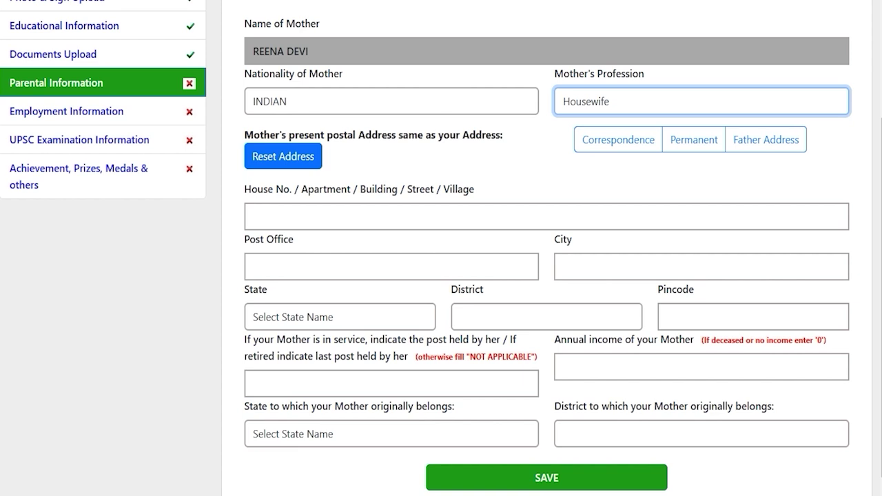
left_click(751, 139)
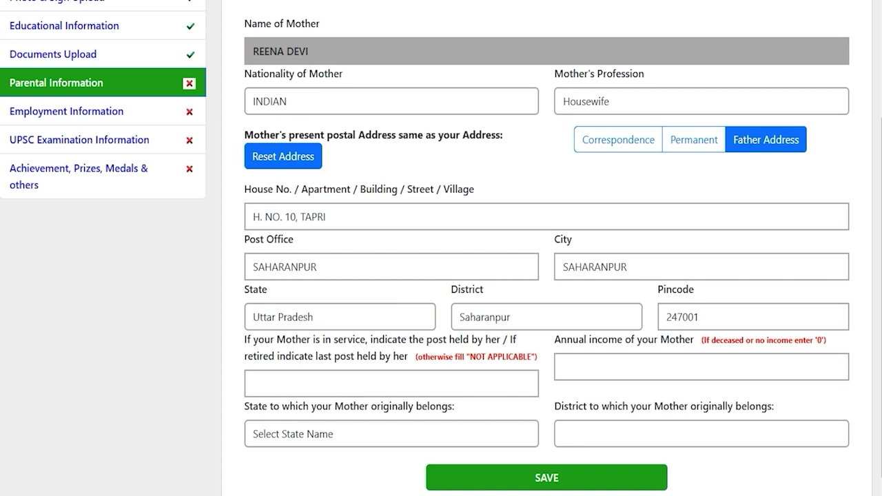
Enter 0 as the mother's annual income.
scroll(441, 248, "down", 1)
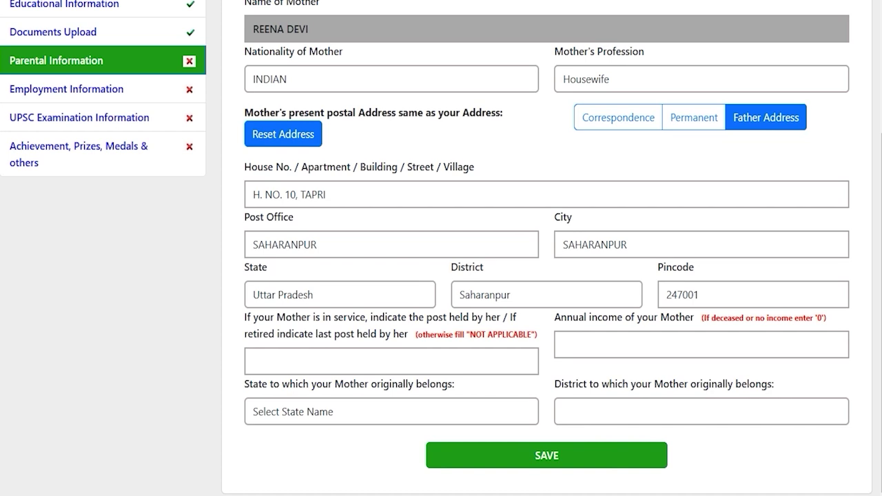
left_click_drag(419, 317, 327, 334)
left_click(348, 356)
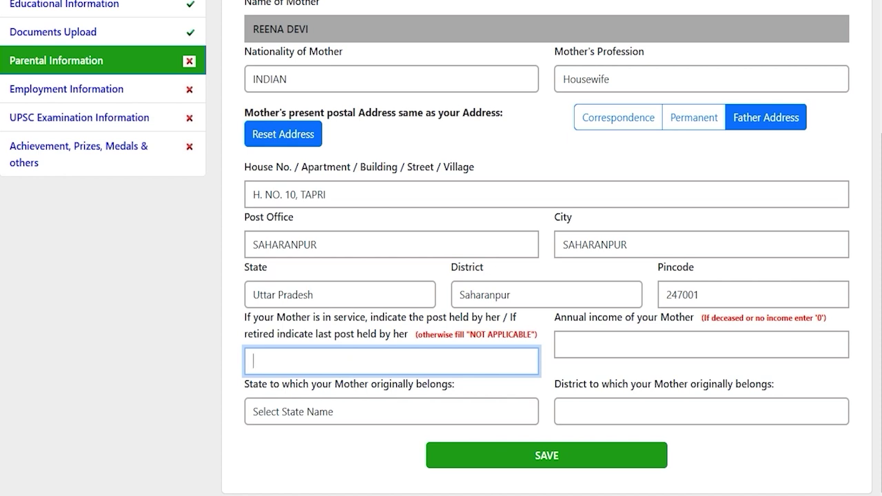
left_click_drag(638, 318, 592, 319)
left_click(618, 346)
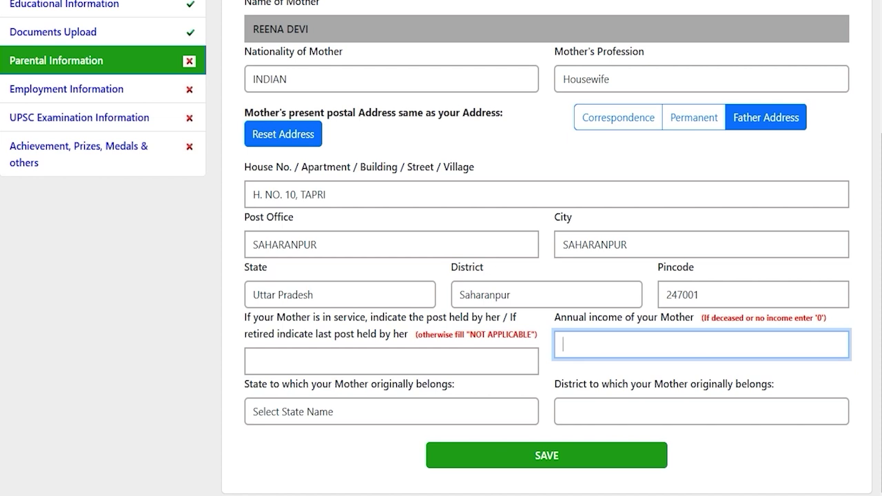
type("0")
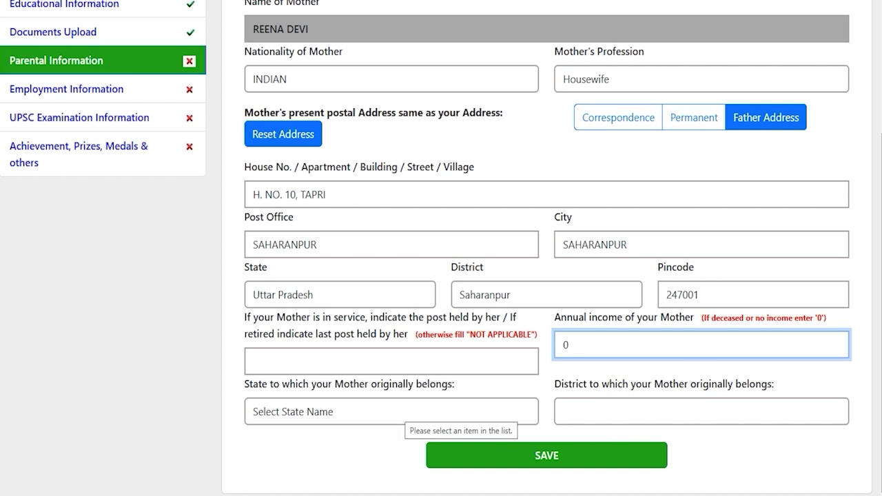
Set the mother's origin to Uttar Pradesh, Saharanpur, and save parental information.
left_click(397, 412)
key("u")
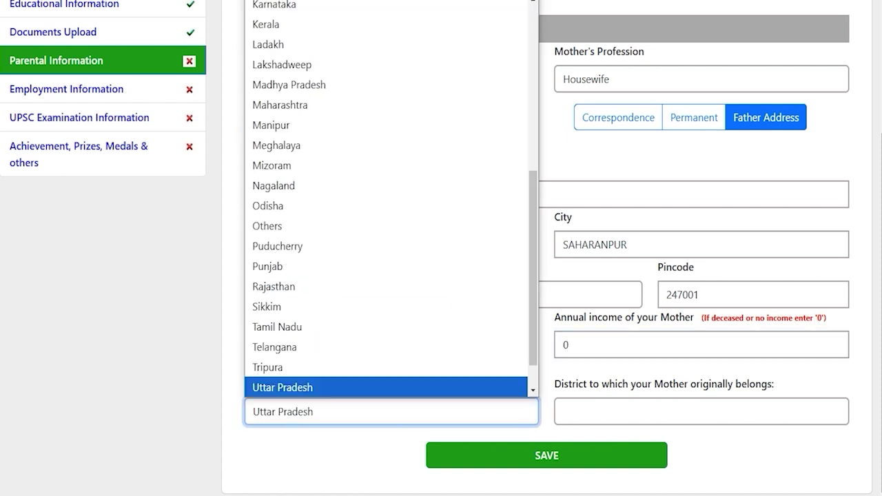
left_click(404, 387)
left_click(593, 411)
key("s")
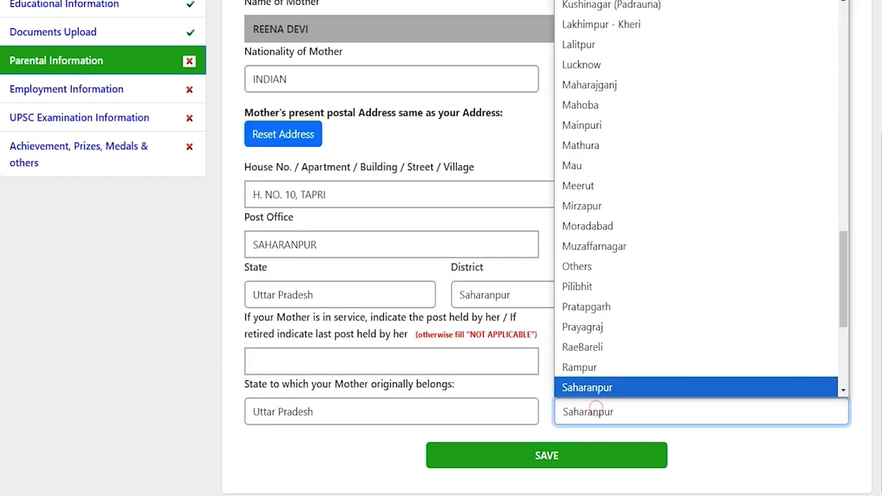
key("Return")
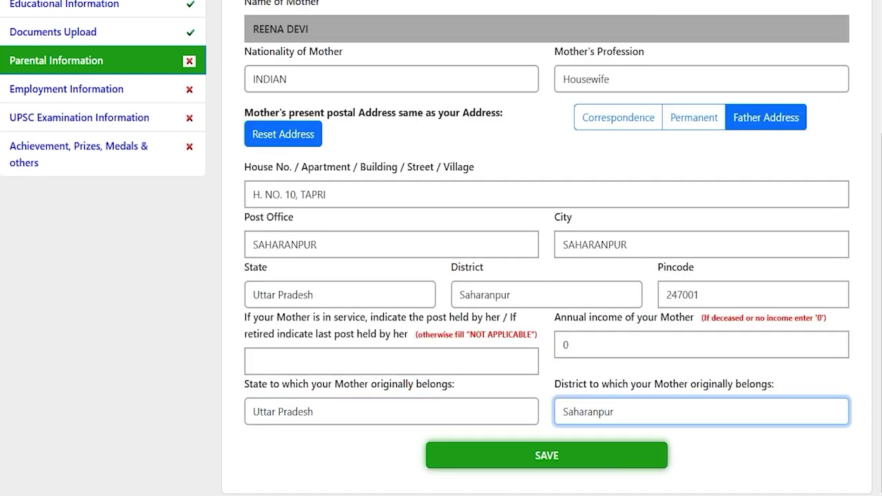
left_click(546, 455)
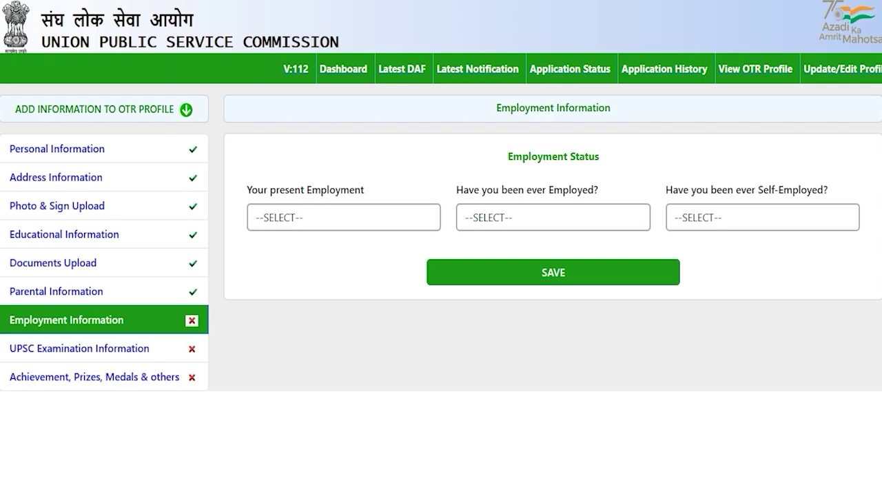
left_click(283, 337)
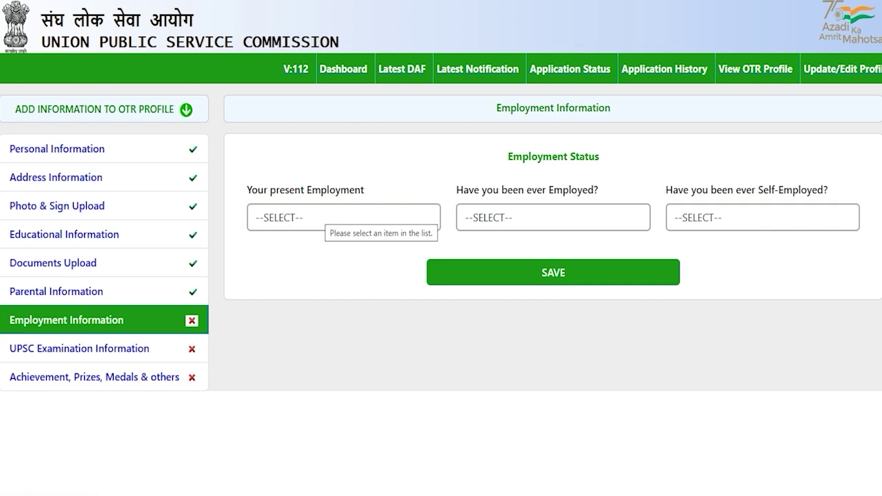
Save present employment as Not Employed, with NO for ever employed and self-employed.
left_click(319, 214)
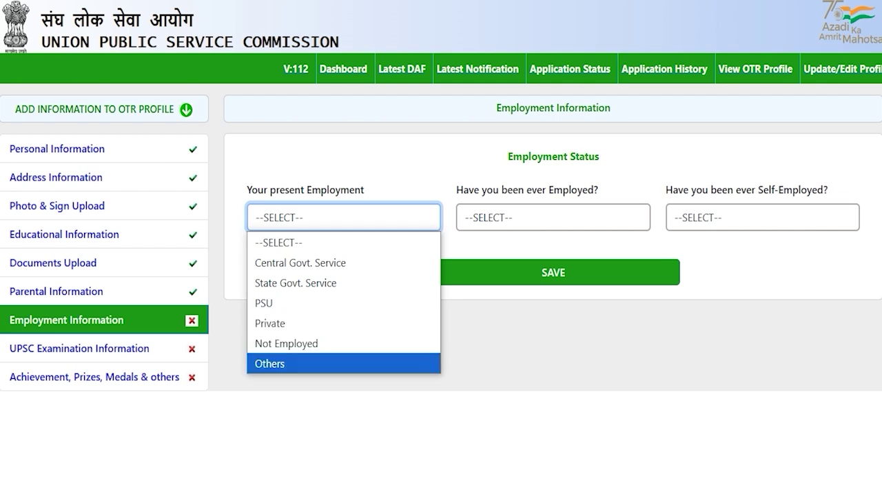
left_click(276, 322)
left_click(335, 217)
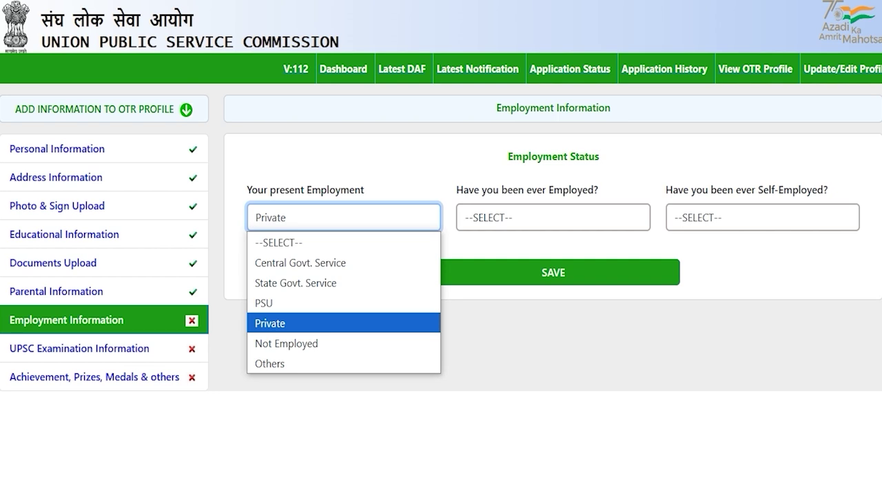
left_click(308, 343)
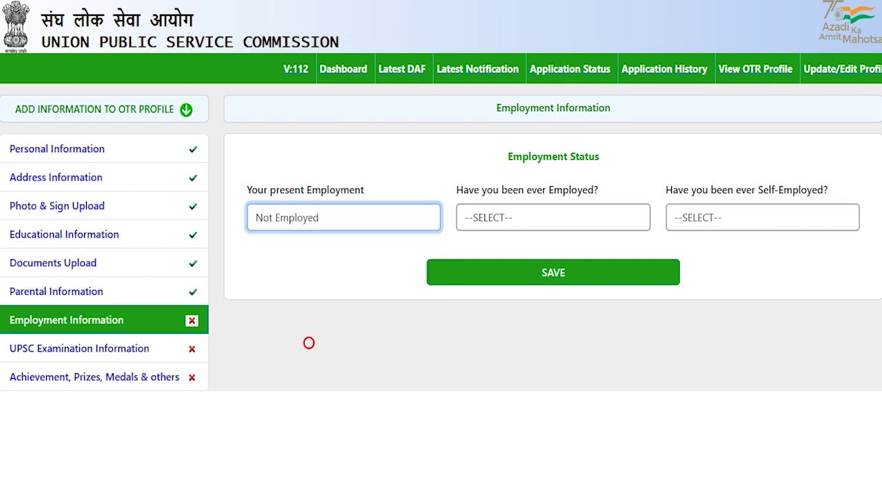
left_click(554, 272)
left_click(504, 216)
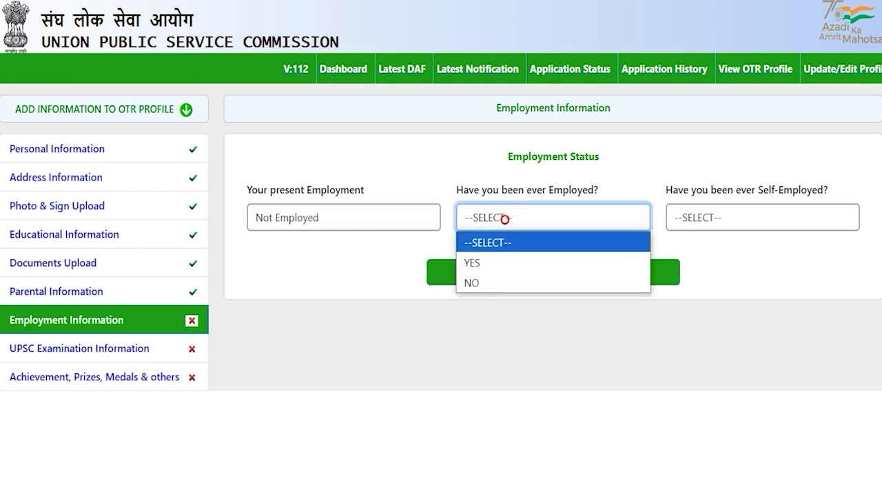
left_click(485, 283)
left_click(719, 217)
left_click(692, 281)
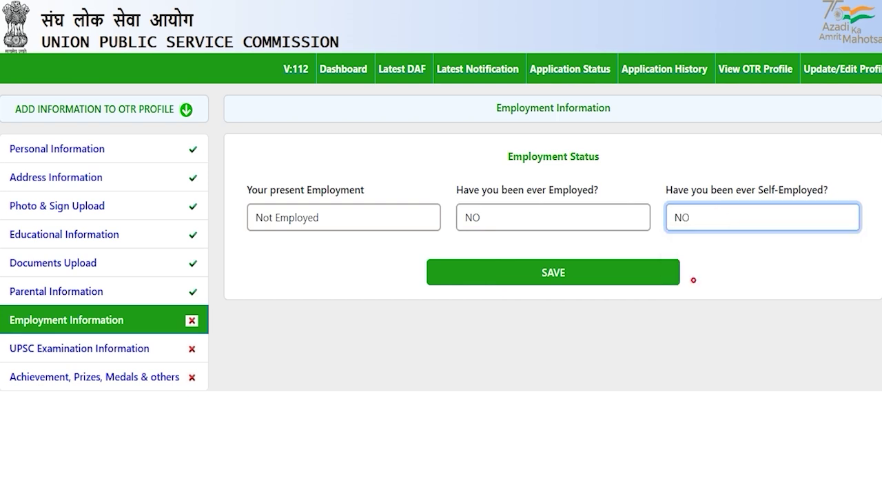
left_click(556, 272)
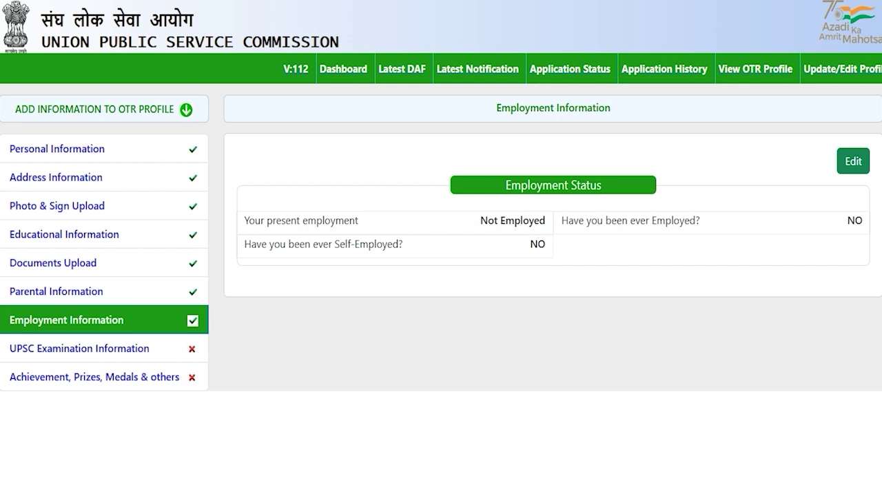
In UPSC Examination Information, answer NO to being debarred.
left_click(117, 350)
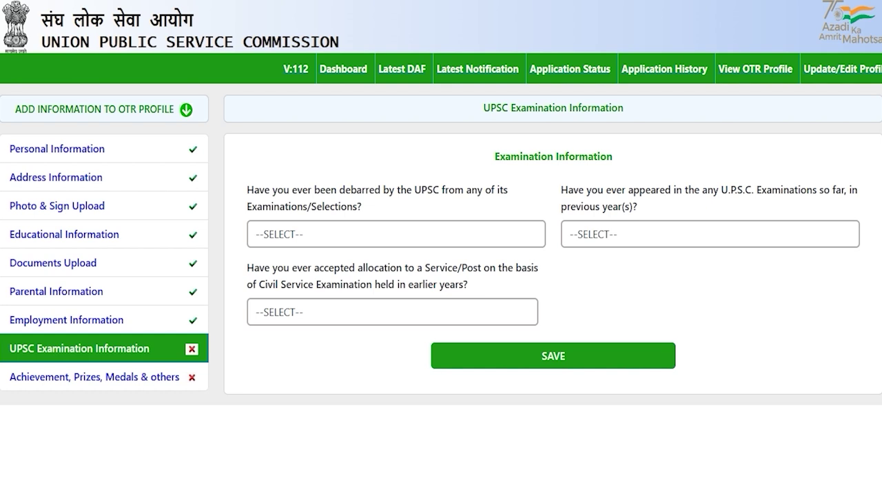
left_click(311, 237)
left_click(293, 276)
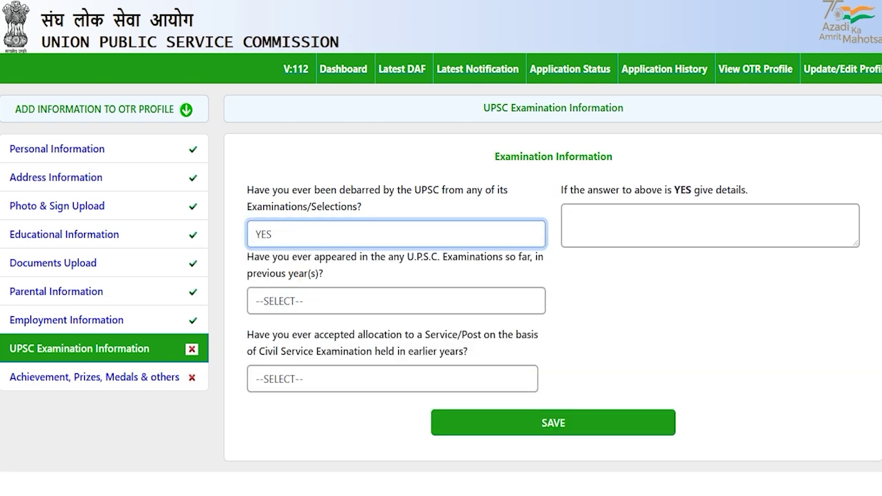
left_click(334, 235)
left_click(267, 296)
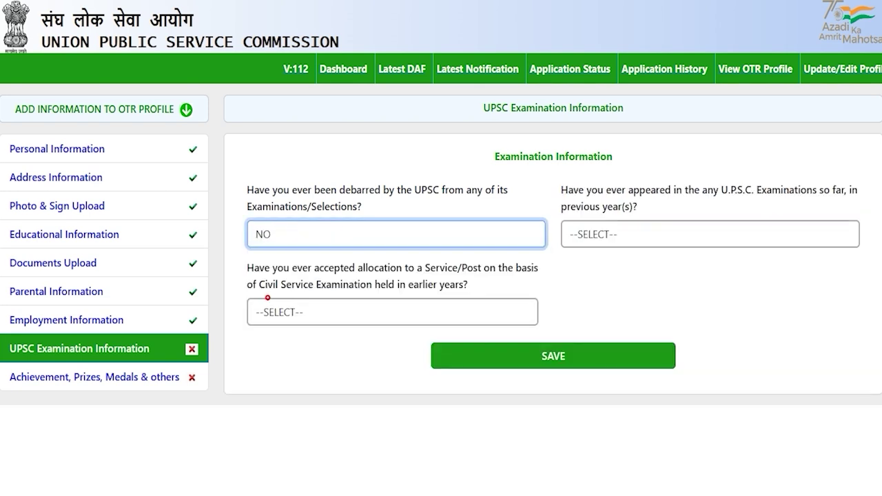
left_click(610, 278)
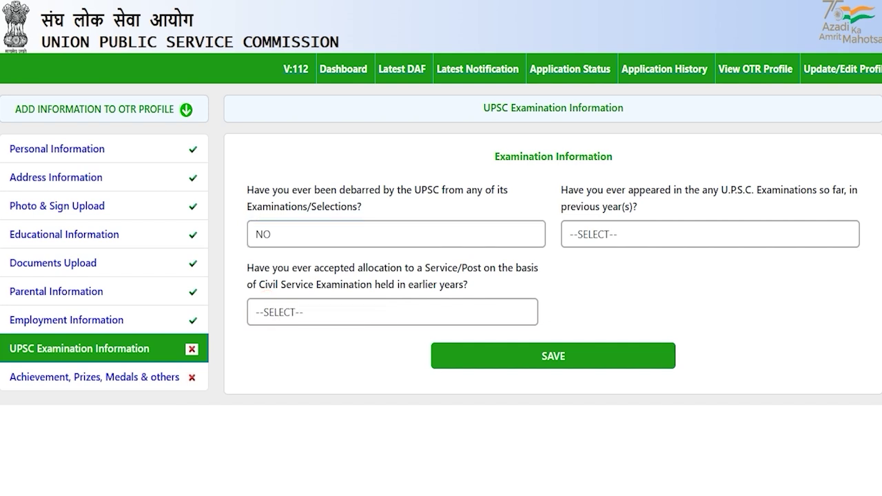
left_click_drag(632, 190, 604, 190)
Answer NO to previous UPSC attempts.
left_click(626, 234)
left_click(605, 276)
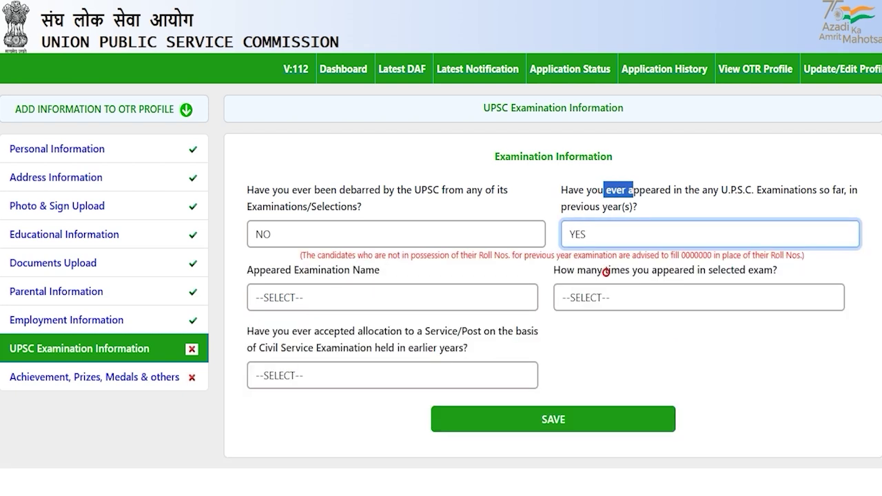
left_click(609, 234)
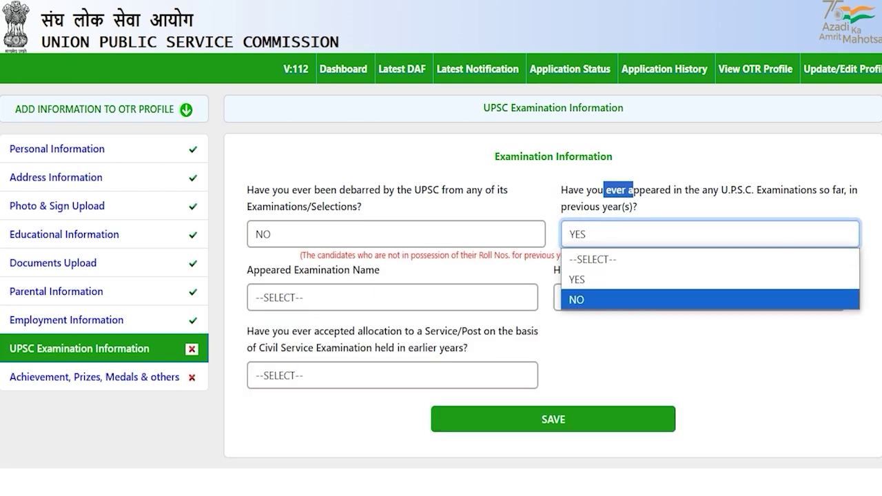
left_click(581, 299)
key("Tab")
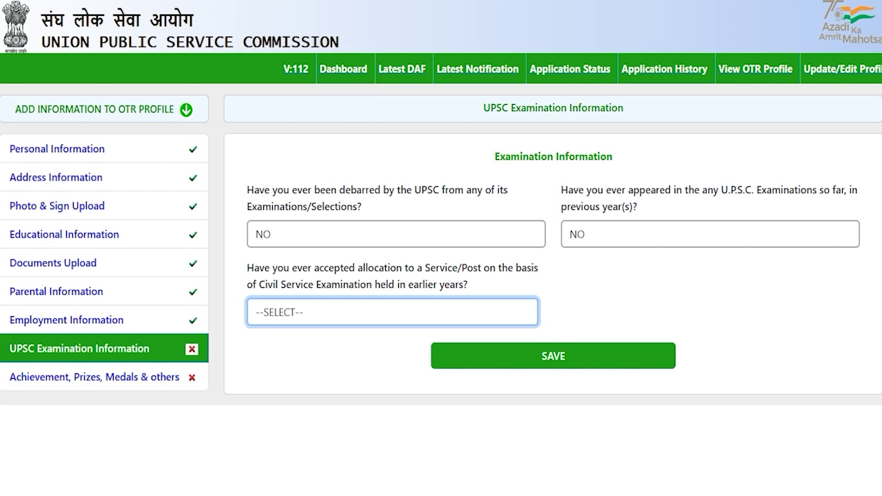
Answer NO to earlier service allocation and save the examination information.
left_click_drag(277, 284, 353, 283)
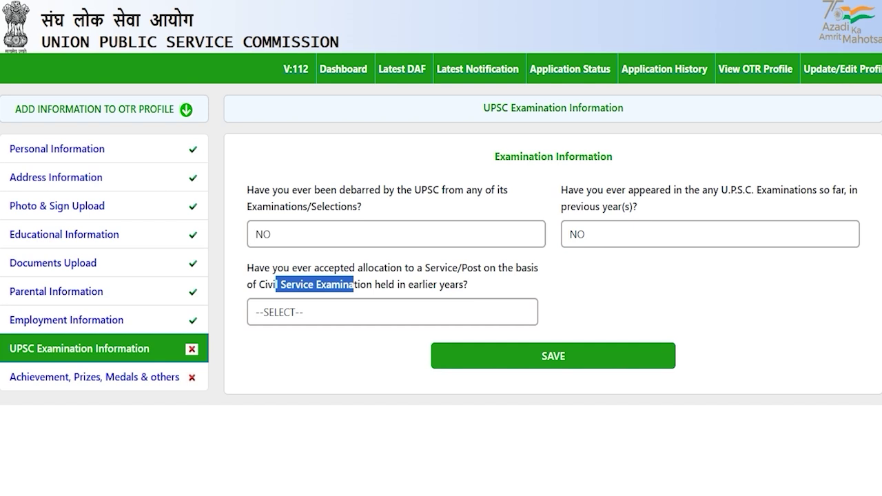
left_click(336, 312)
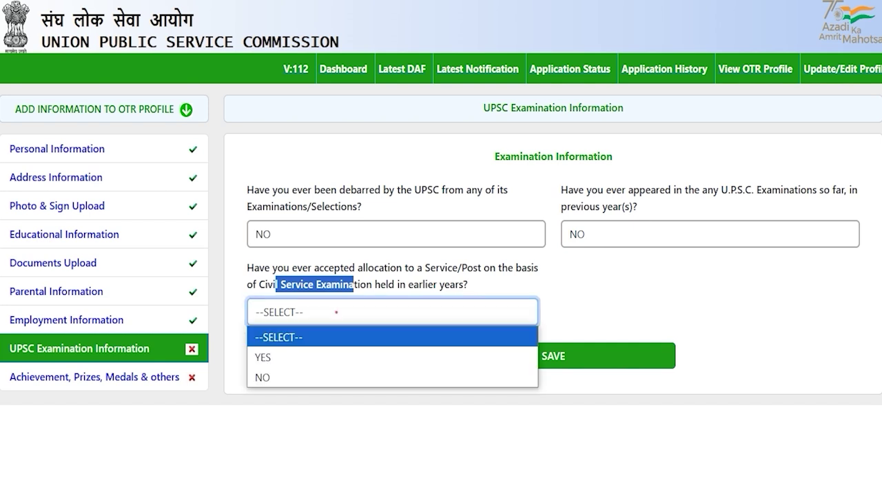
left_click(308, 355)
left_click(355, 311)
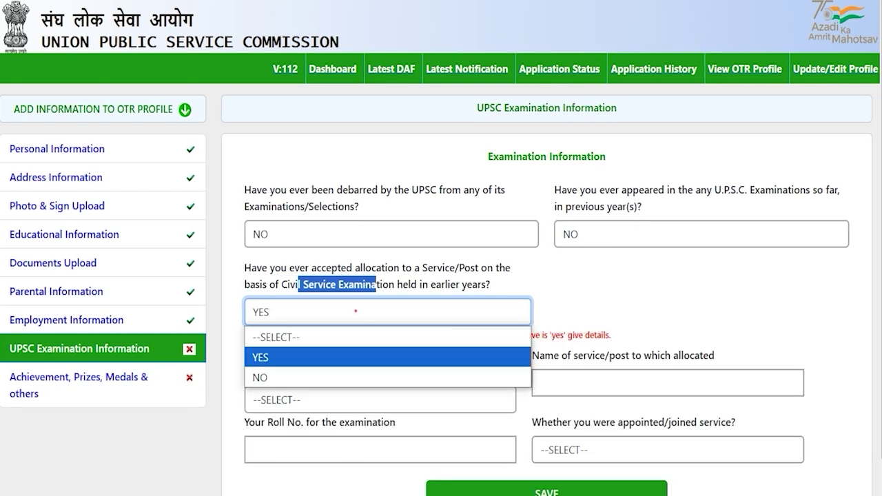
left_click(295, 370)
left_click(344, 361)
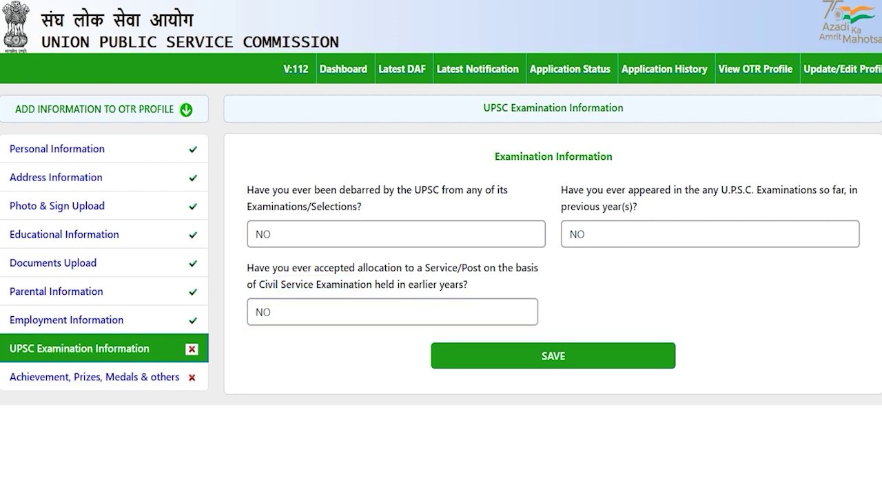
left_click(555, 357)
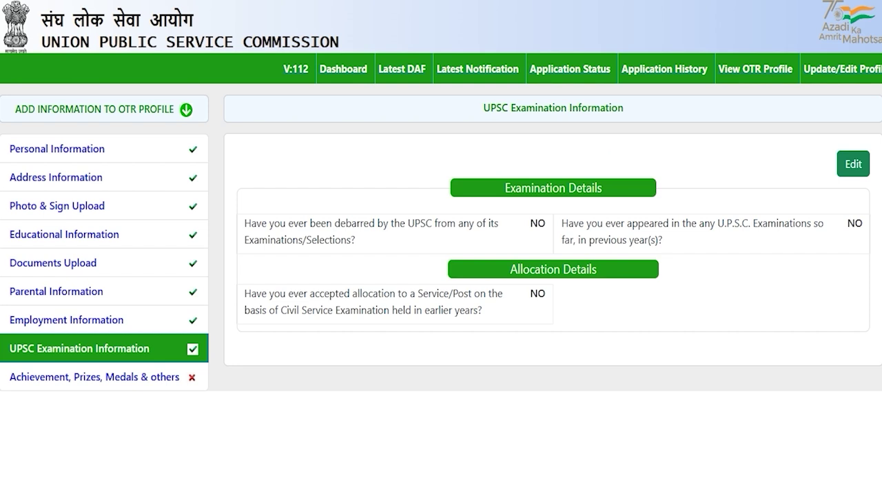
left_click(134, 378)
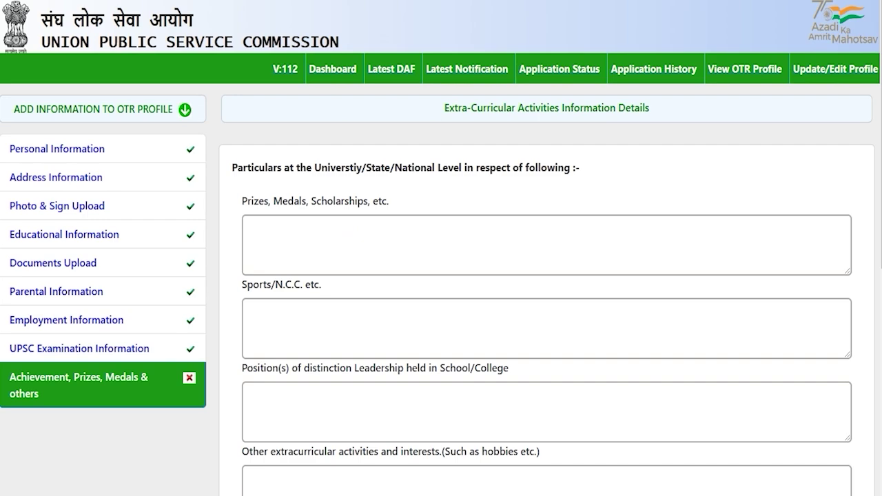
Leave the prizes, Sports/N.C.C., leadership and other extracurricular fields blank.
scroll(547, 276, "down", 4)
scroll(547, 276, "up", 4)
left_click_drag(327, 167, 496, 167)
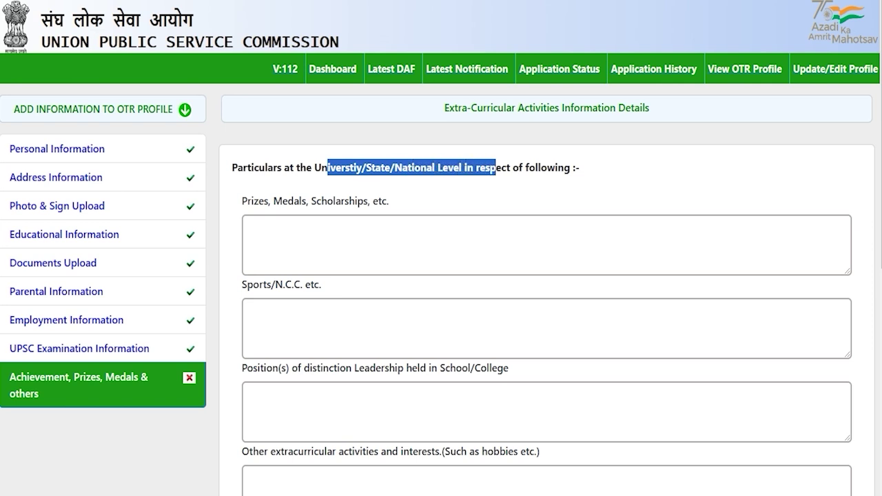
left_click(310, 226)
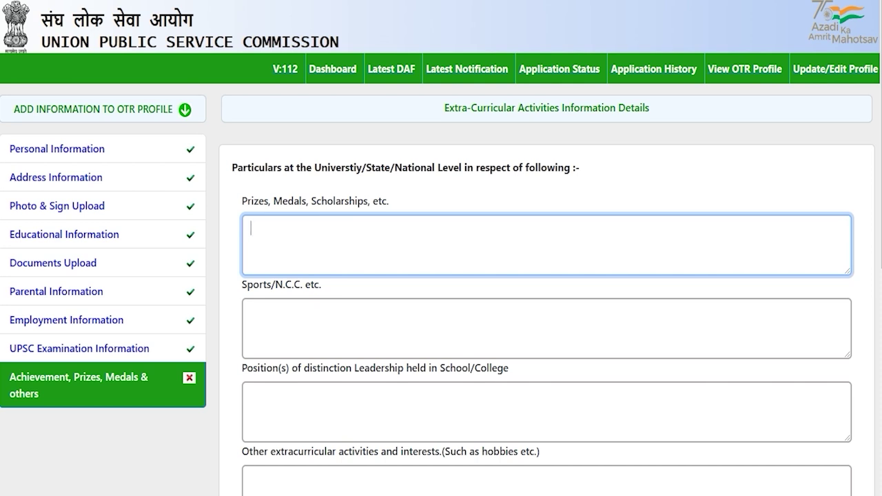
left_click(288, 317)
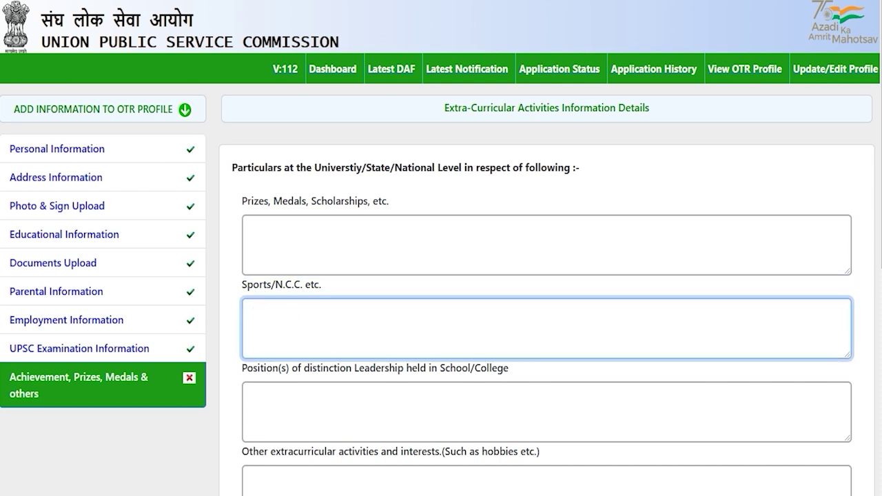
scroll(441, 276, "down", 2)
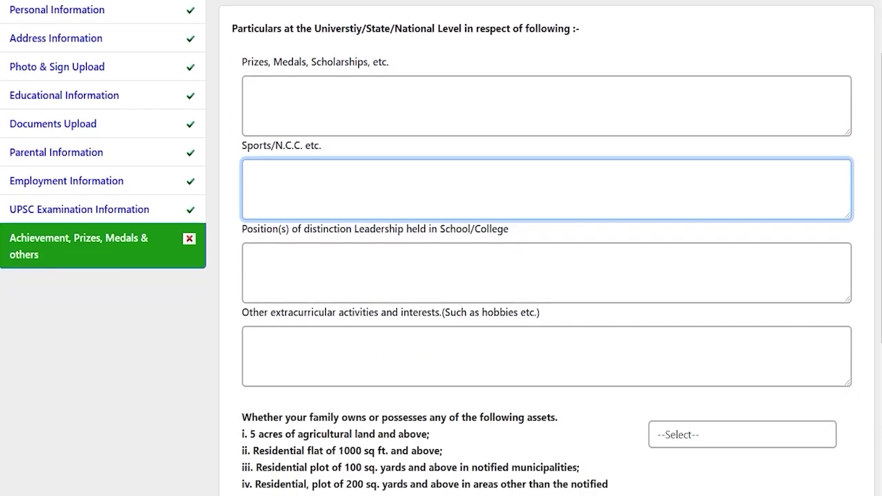
left_click_drag(258, 229, 476, 229)
left_click(399, 282)
scroll(399, 283, "down", 2)
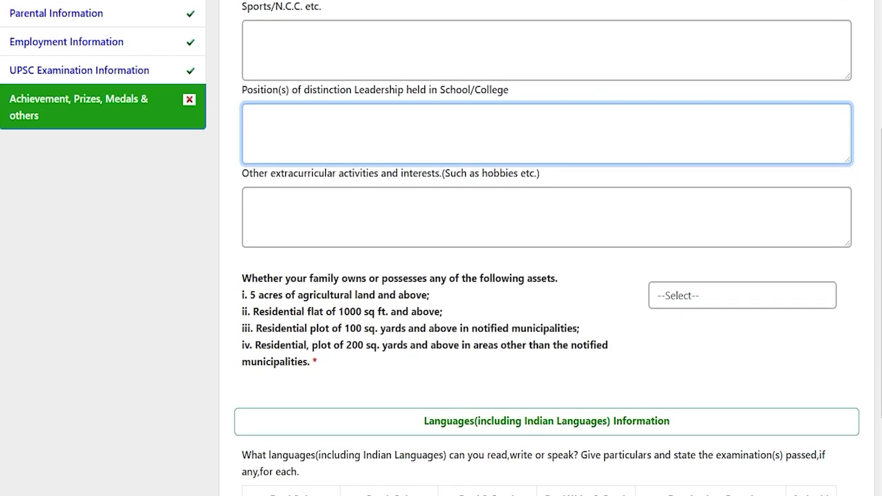
left_click_drag(282, 173, 539, 173)
left_click(392, 219)
scroll(391, 219, "down", 2)
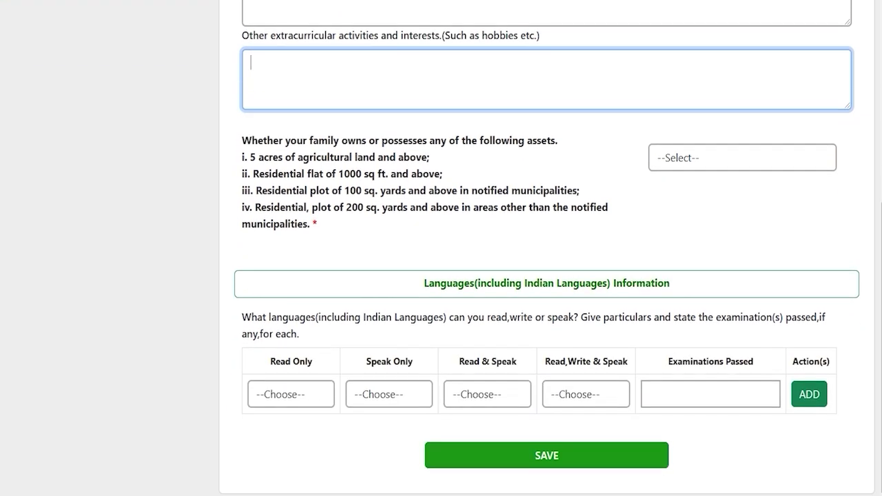
scroll(547, 248, "up", 1)
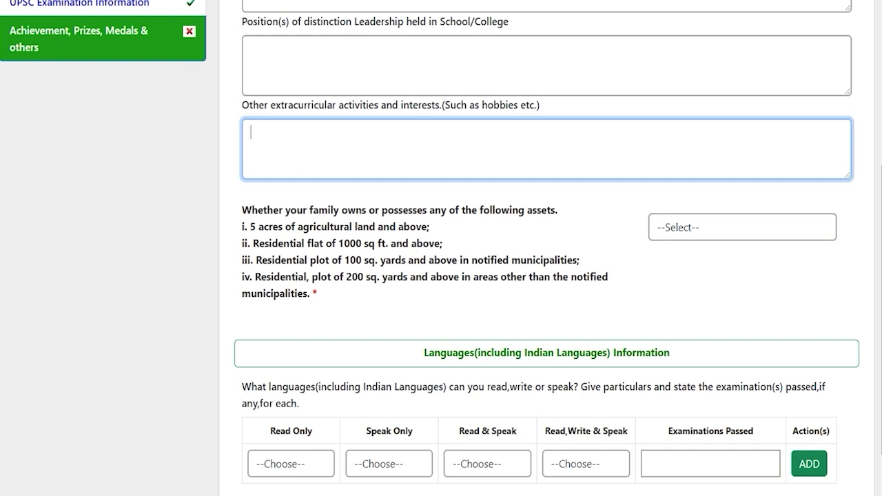
scroll(441, 248, "up", 3)
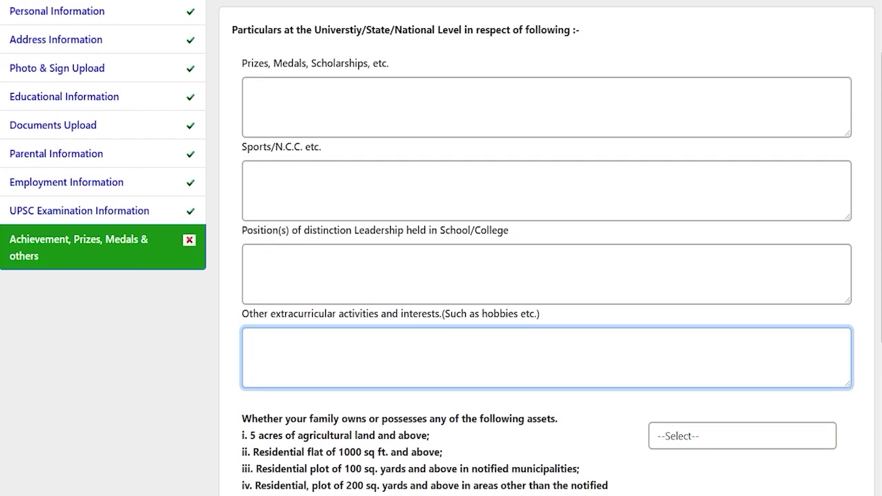
scroll(441, 248, "up", 1)
Answer NO to the family owning agricultural land, a residential flat or a plot.
key("Tab")
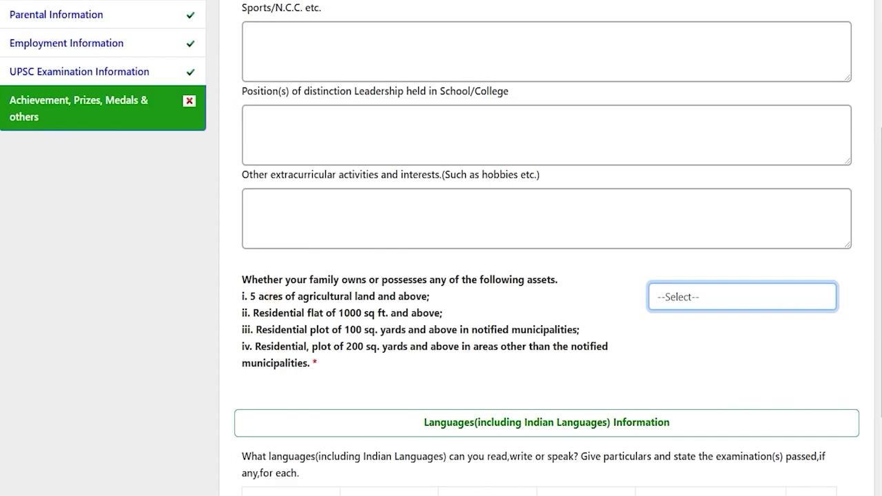
left_click_drag(268, 297, 363, 296)
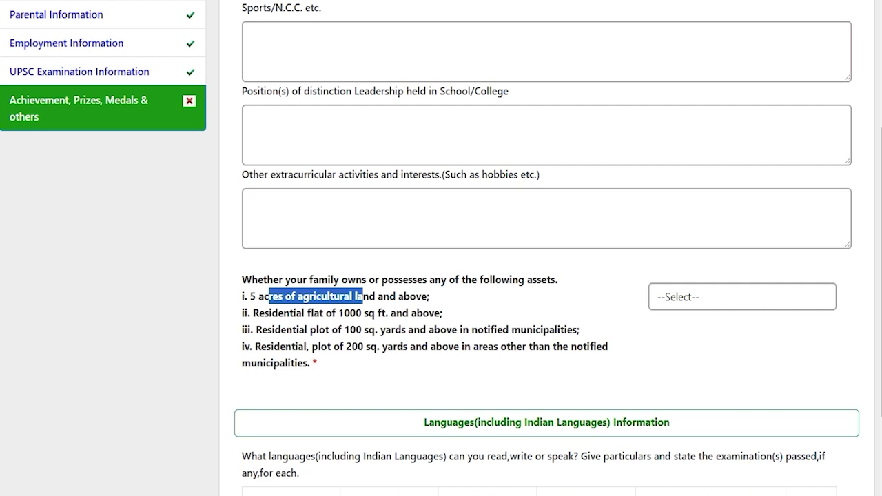
left_click_drag(282, 312, 395, 313)
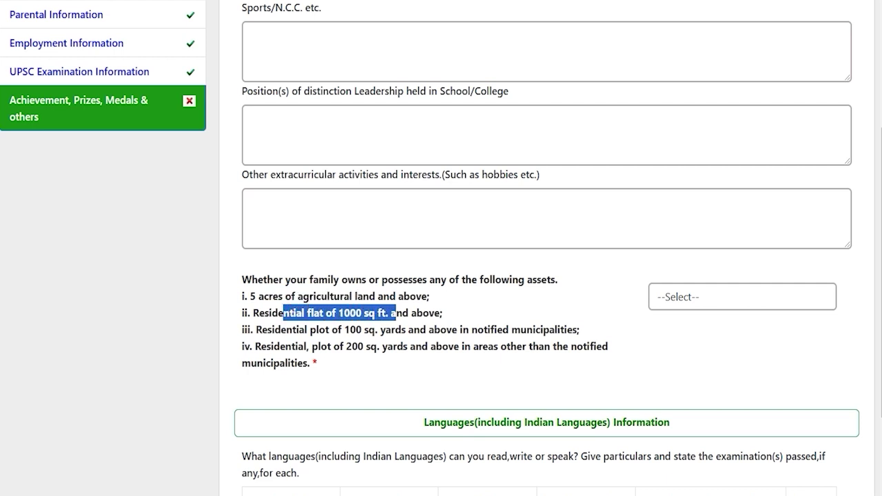
left_click_drag(292, 329, 439, 330)
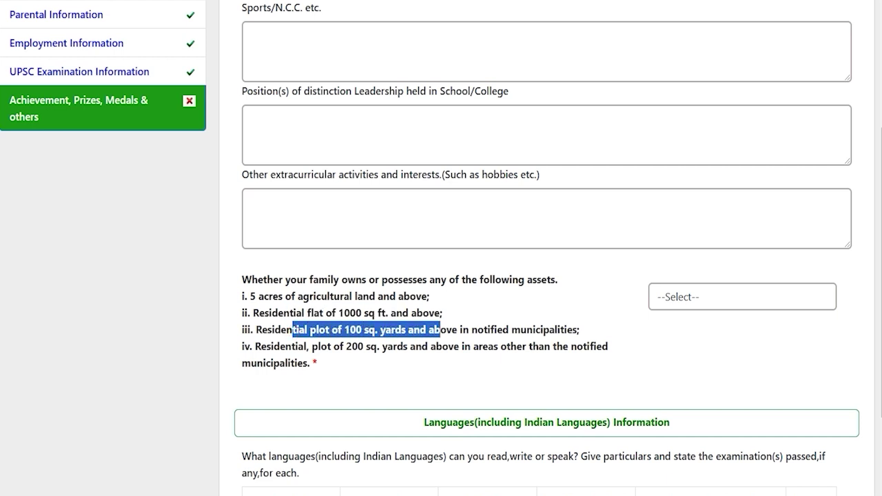
left_click_drag(280, 346, 454, 346)
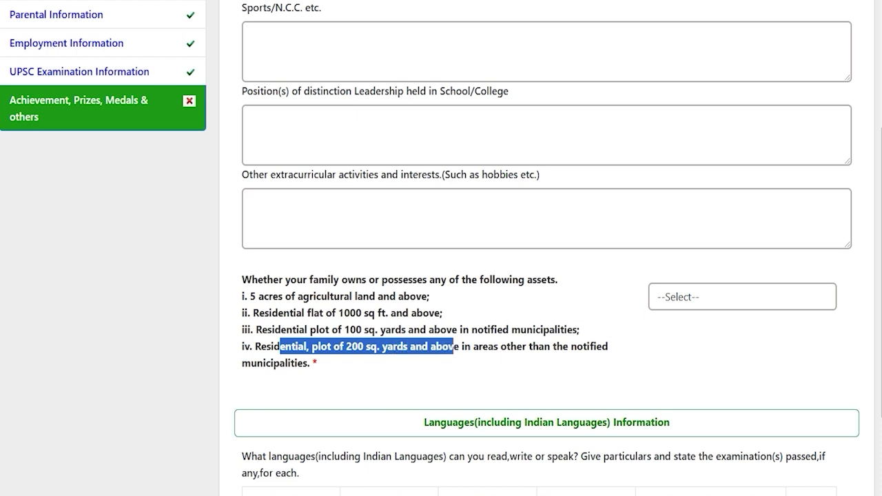
left_click(673, 297)
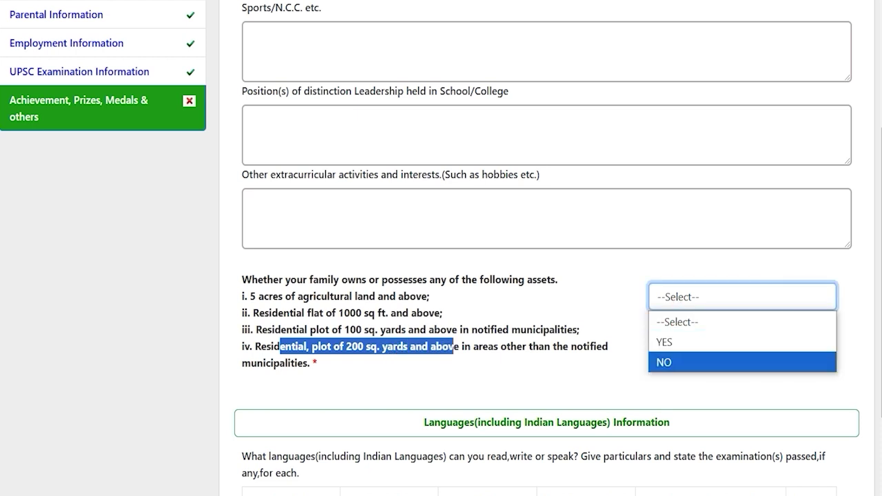
left_click(663, 363)
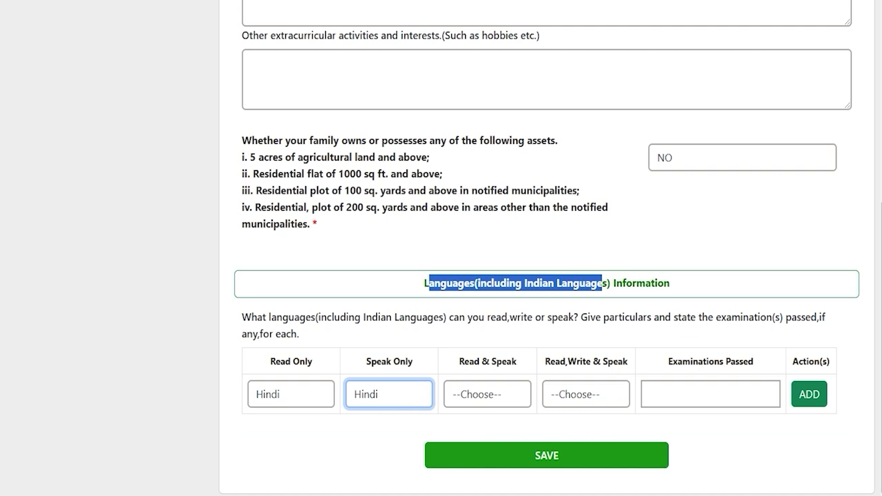
Add a language row with Hindi for every ability and 12th as the examination passed.
left_click(474, 283)
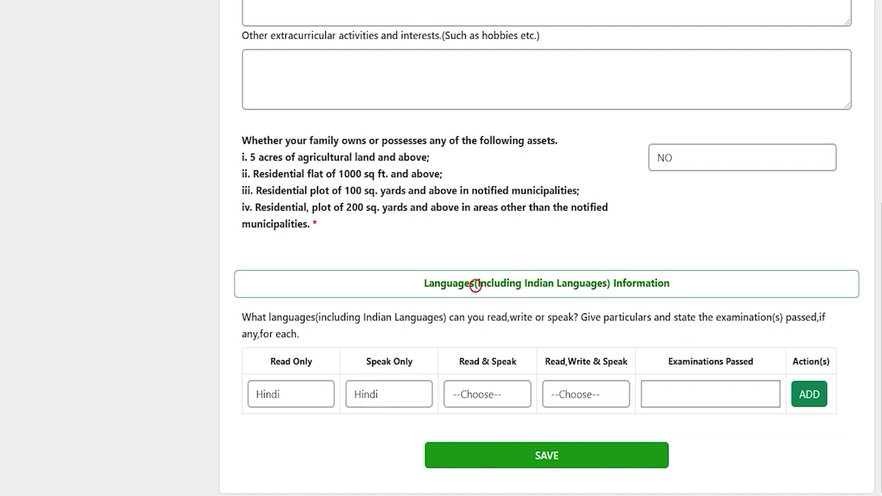
left_click_drag(585, 283, 669, 283)
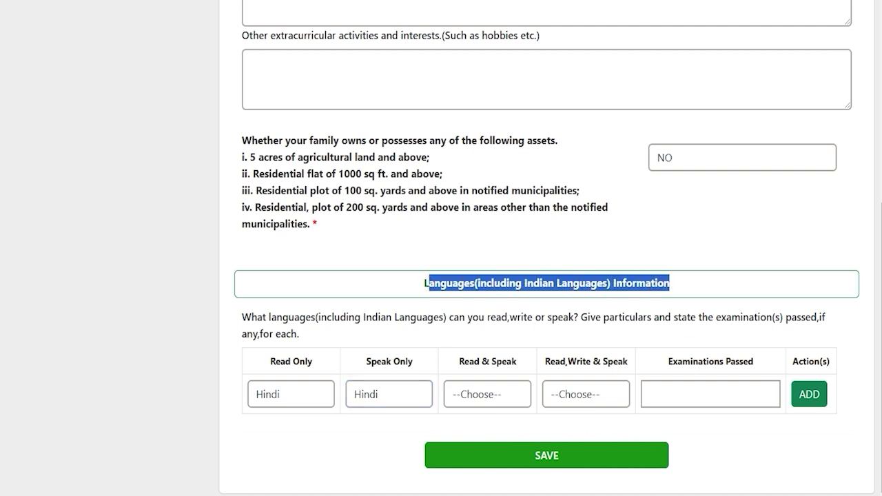
left_click(311, 388)
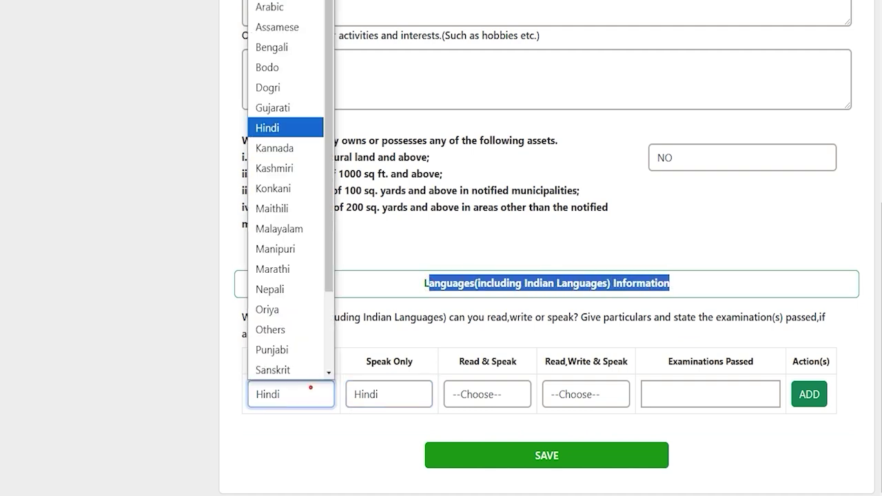
left_click(310, 388)
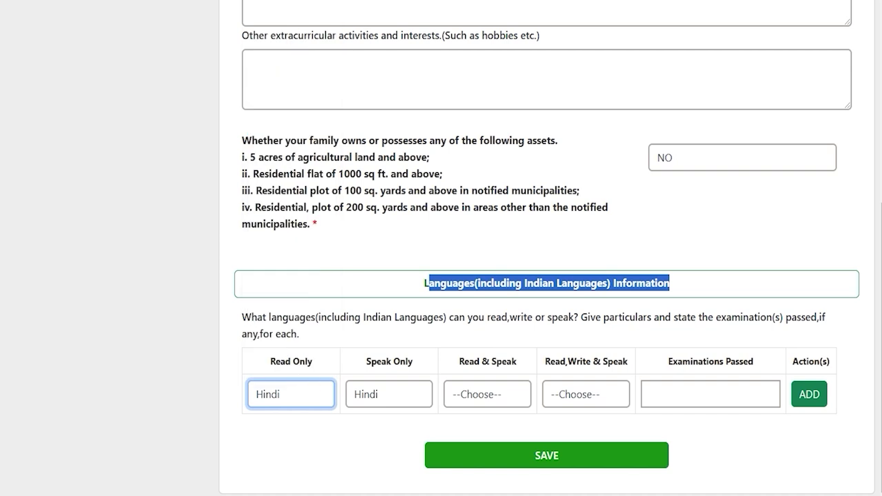
left_click(492, 394)
left_click(580, 393)
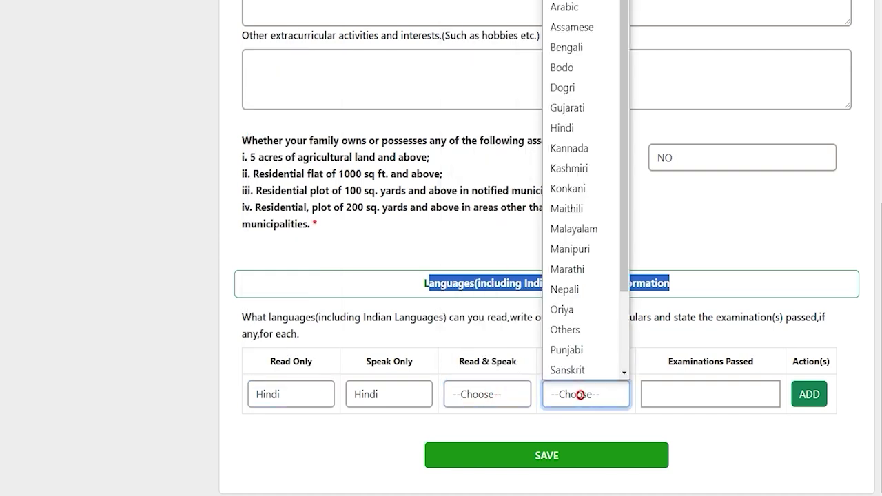
left_click(693, 393)
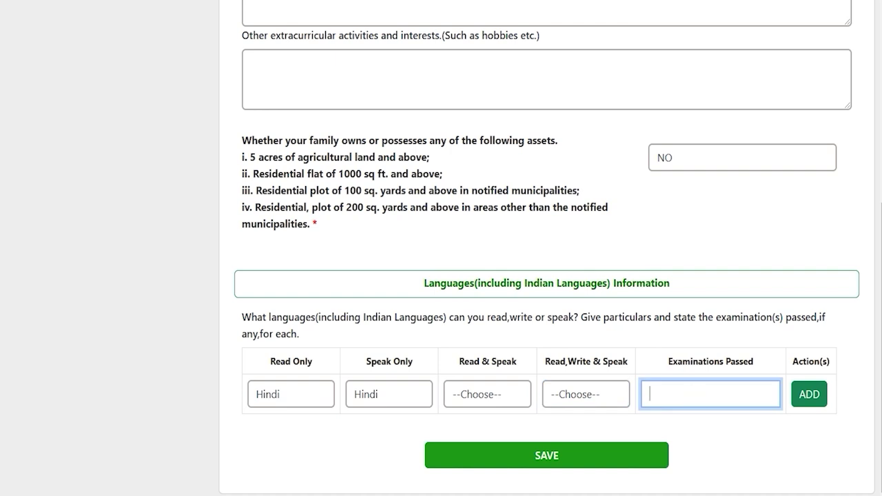
type("12th")
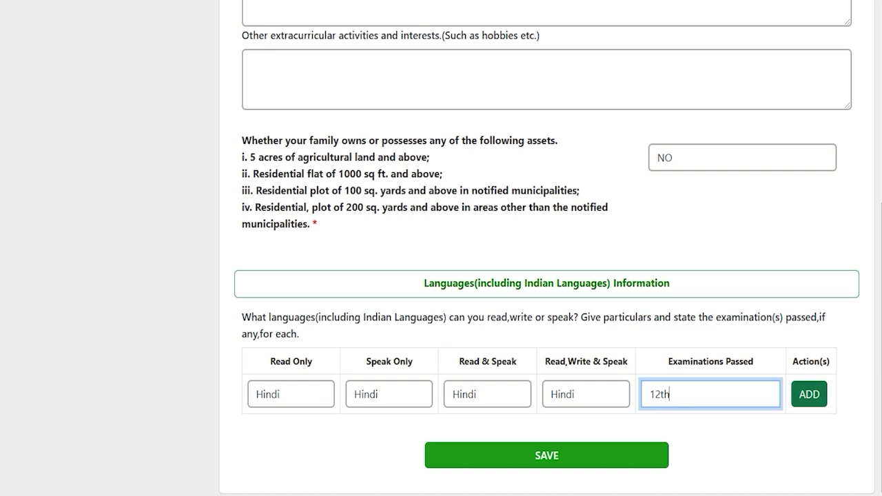
left_click(809, 393)
Skip adding a second language row and save the achievements and languages details.
left_click(283, 434)
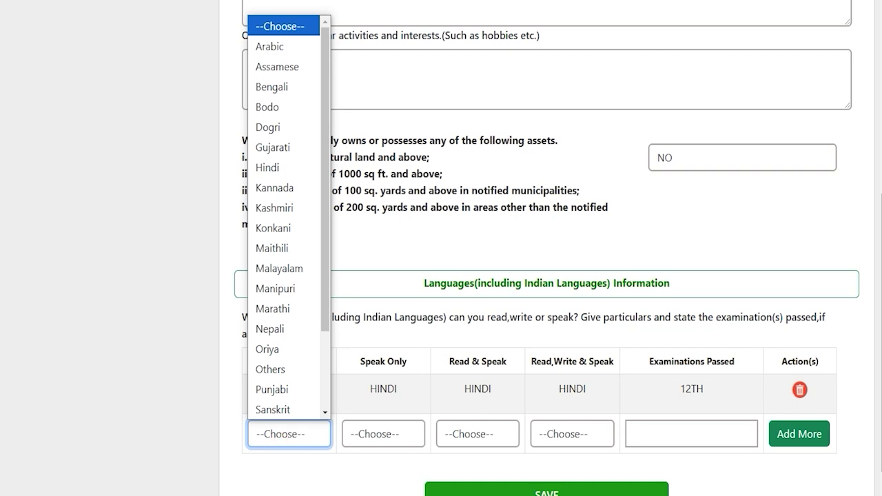
left_click(751, 478)
scroll(751, 479, "down", 1)
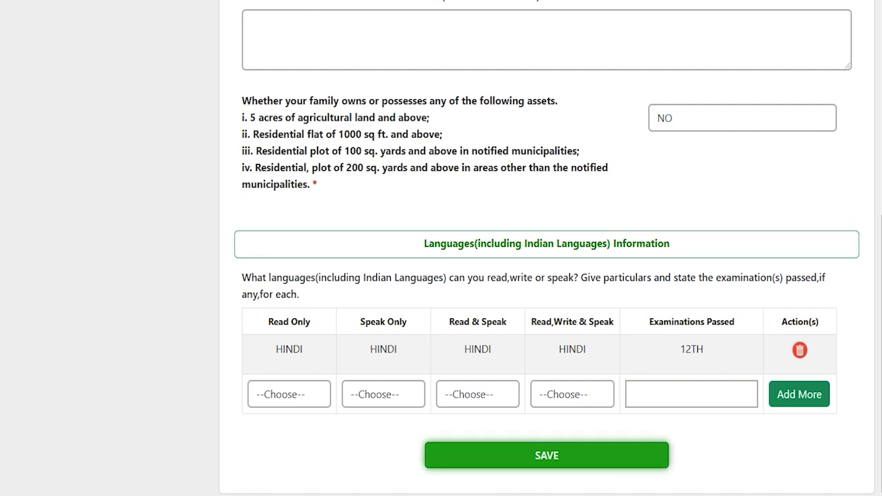
left_click(546, 456)
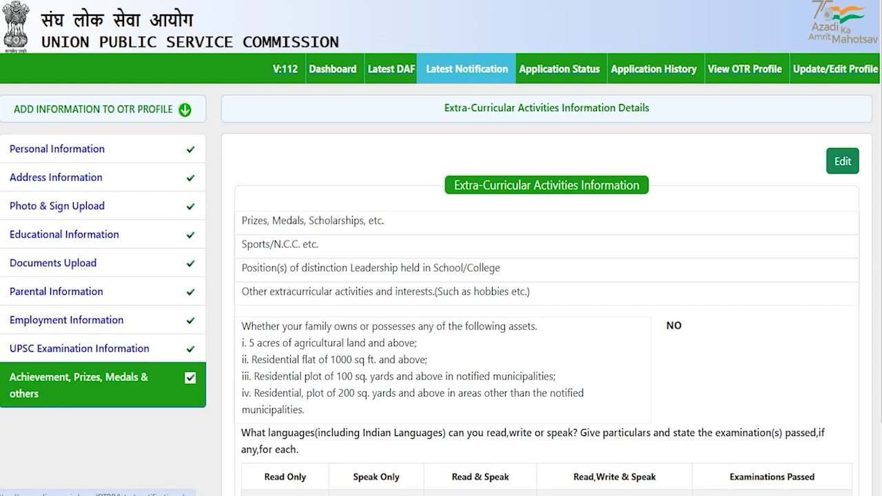
Open Latest Notification from the top navigation bar.
left_click(463, 69)
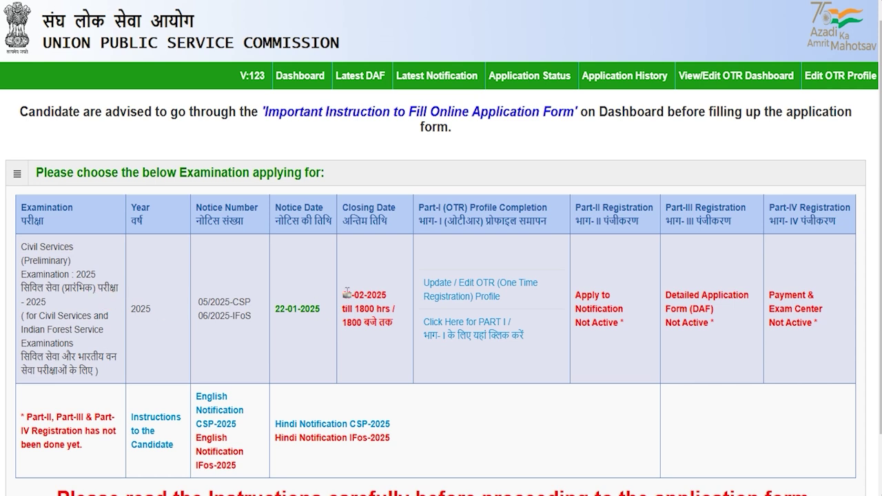
Open Part I for Civil Services Preliminary 2025 and confirm having read the instructions.
left_click_drag(27, 251, 57, 276)
left_click_drag(42, 315, 70, 344)
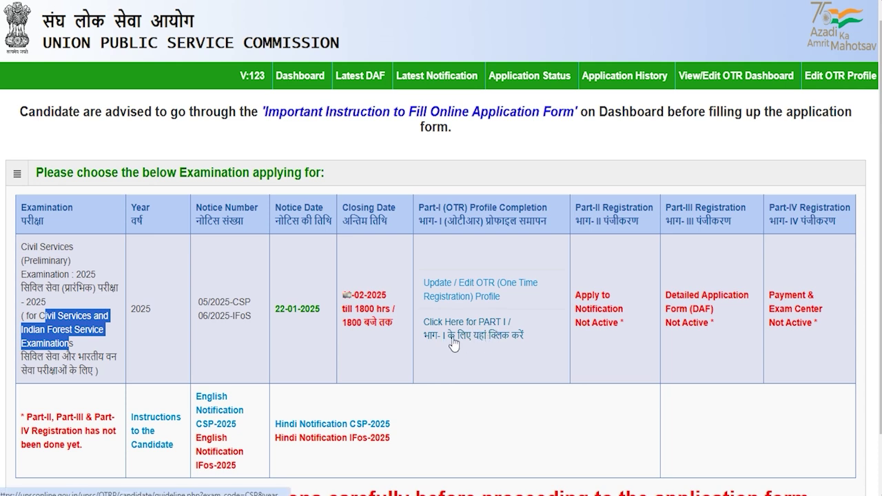
left_click(493, 333)
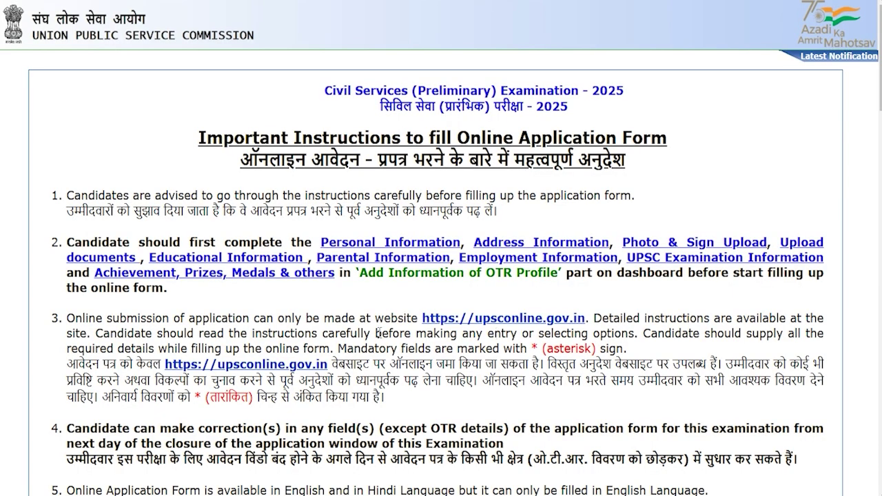
scroll(339, 333, "down", 3)
scroll(340, 332, "down", 15)
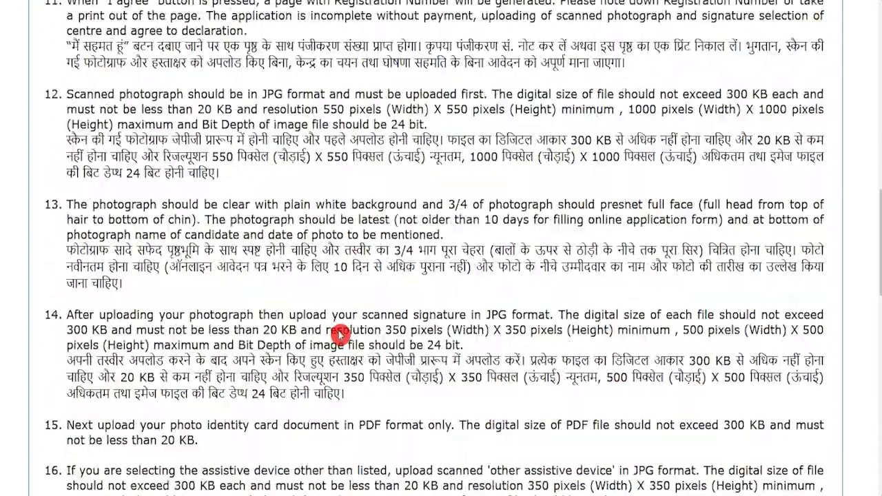
scroll(340, 331, "down", 5)
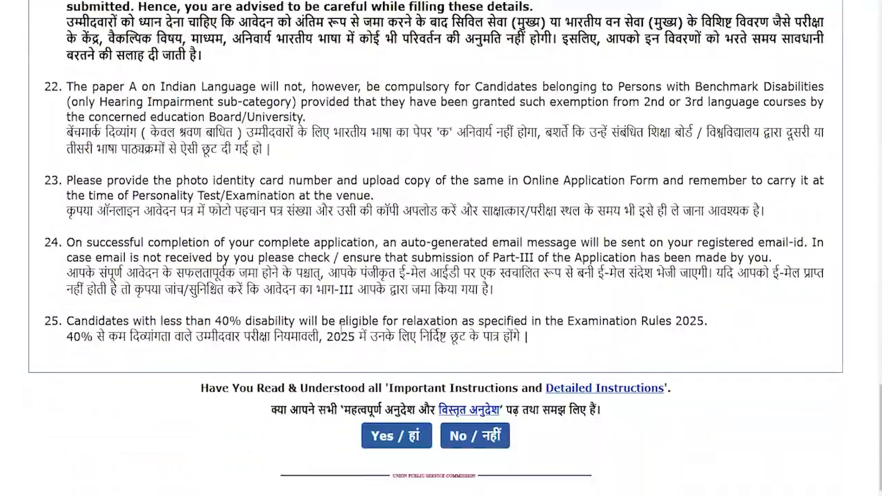
left_click(398, 441)
key("Return")
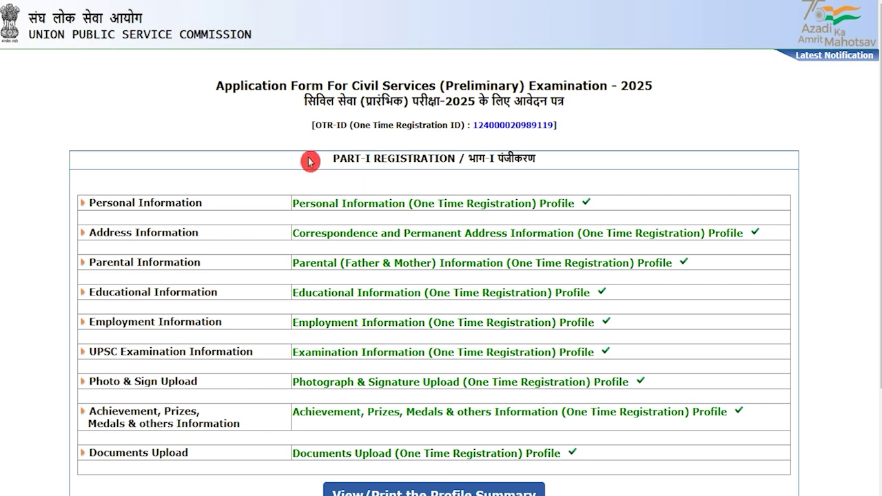
Tick the declaration that the details are true and agree to submit the Part-I profile.
scroll(321, 310, "down", 2)
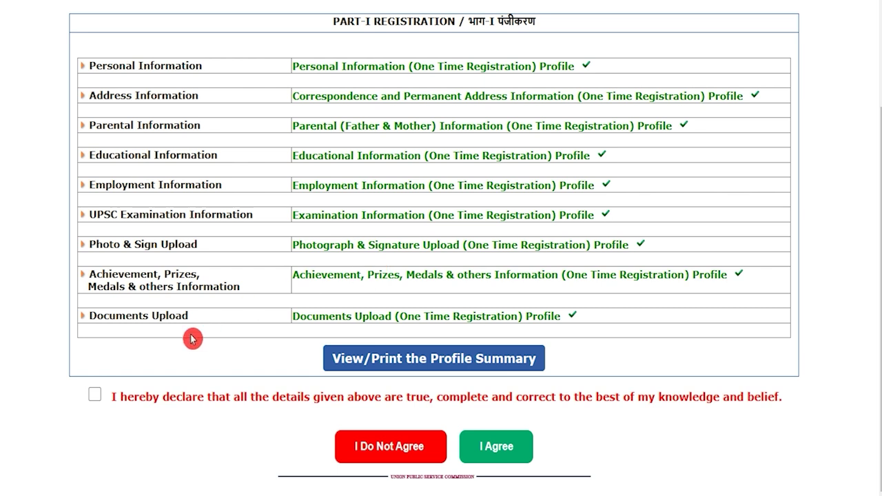
left_click(95, 397)
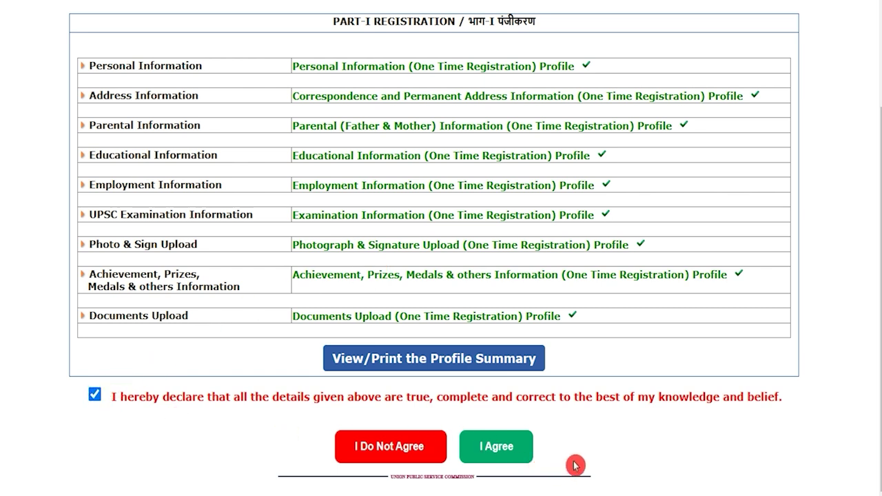
left_click(516, 455)
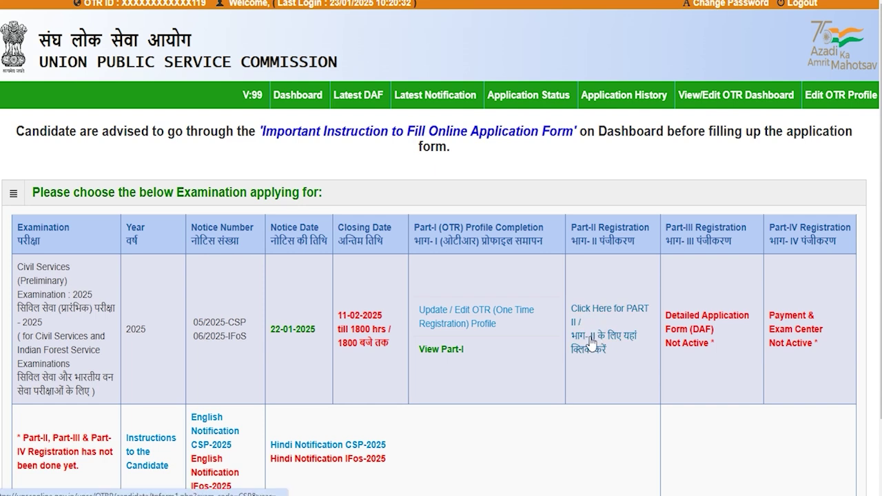
Open Part-II and set the qualification to passed, degree Animal Husbandry & Veterinary Science.
left_click(618, 346)
left_click(604, 341)
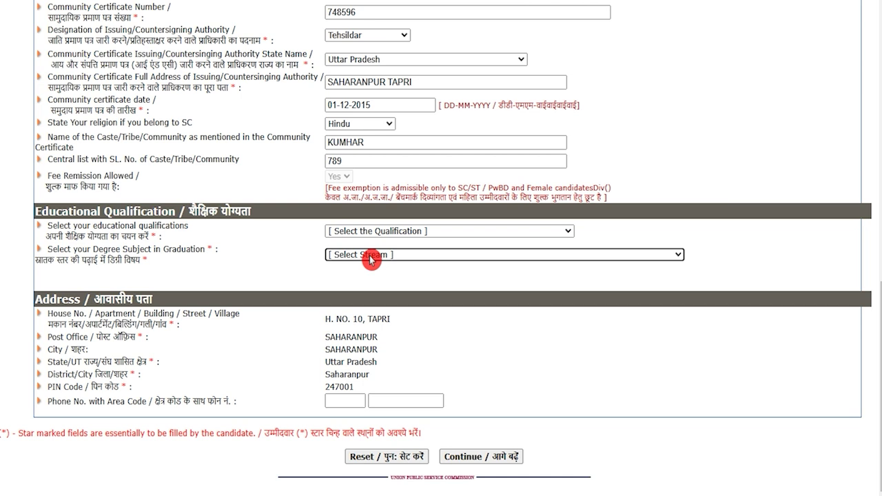
left_click_drag(52, 212, 161, 212)
left_click(370, 234)
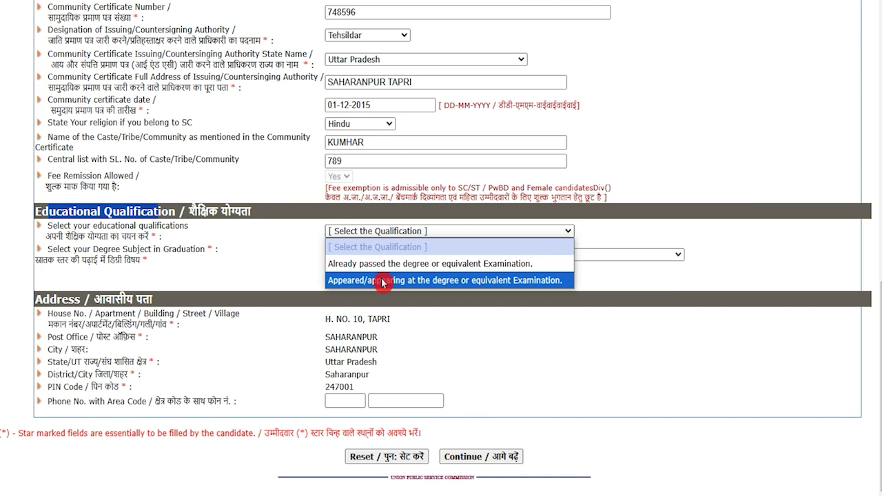
left_click(383, 264)
left_click(383, 255)
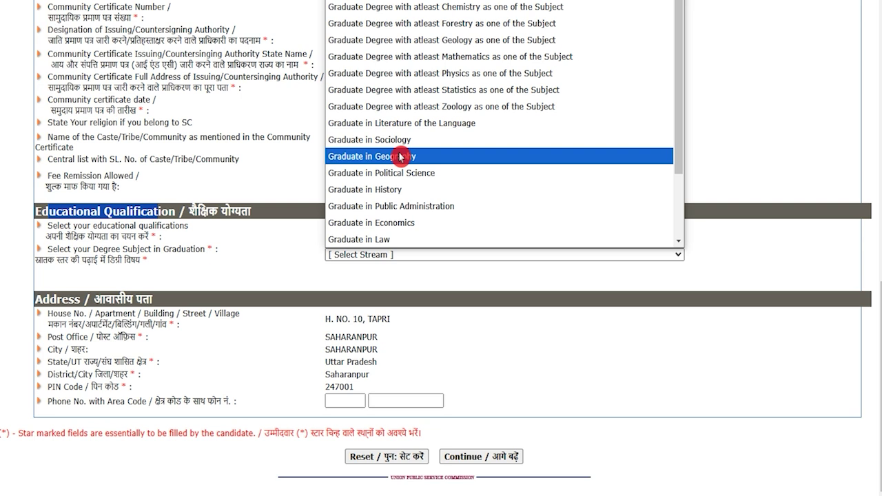
left_click(398, 191)
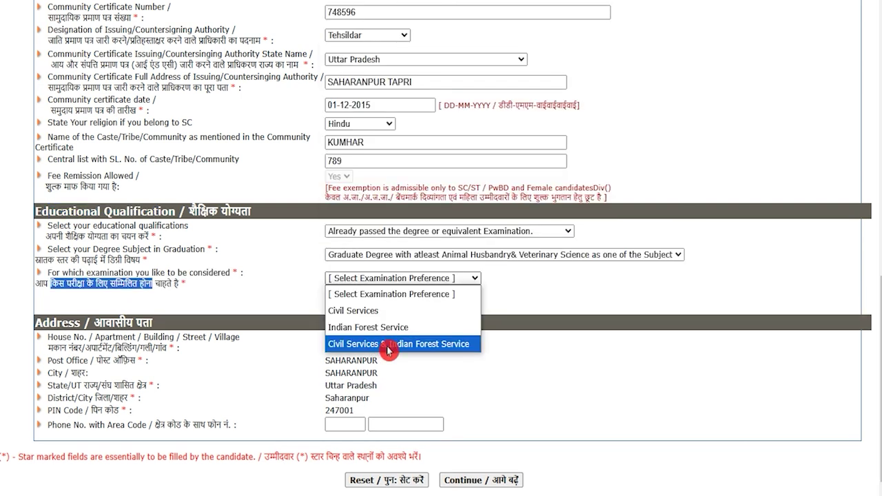
Choose both Civil Services and Indian Forest Service and acknowledge the no-changes warning.
left_click(532, 379)
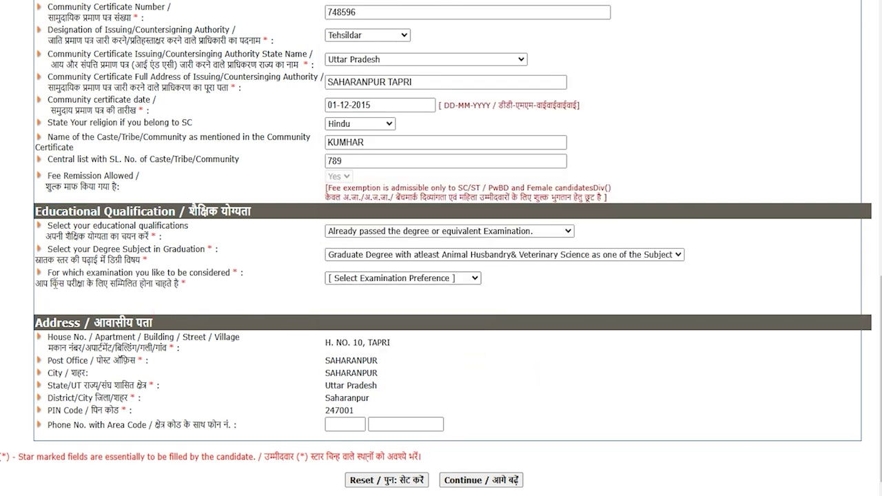
left_click_drag(50, 283, 133, 283)
left_click(373, 279)
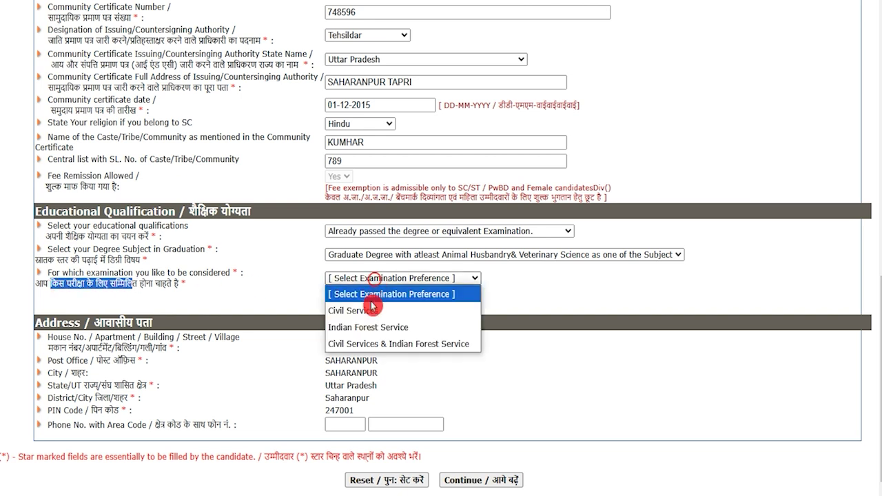
left_click(407, 344)
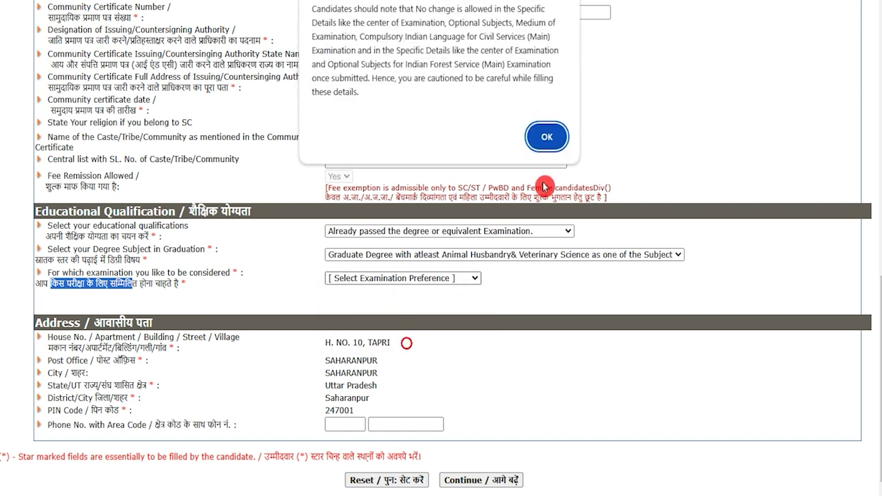
left_click(554, 138)
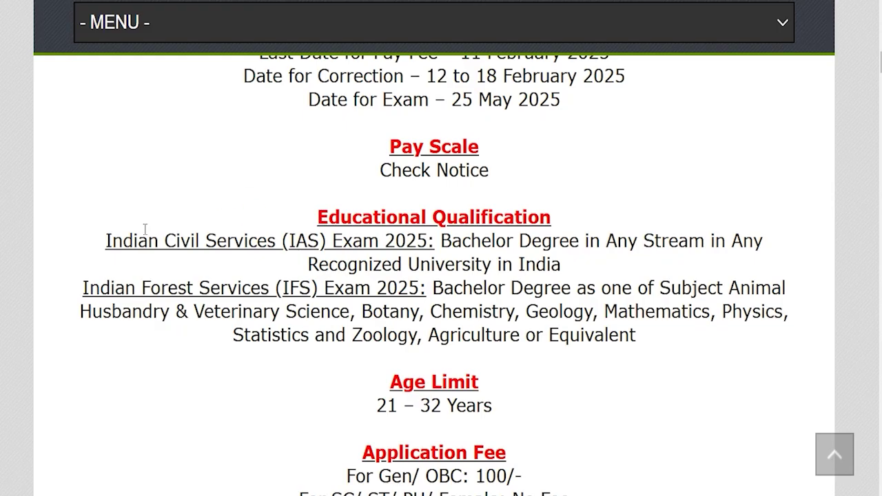
left_click_drag(112, 240, 571, 241)
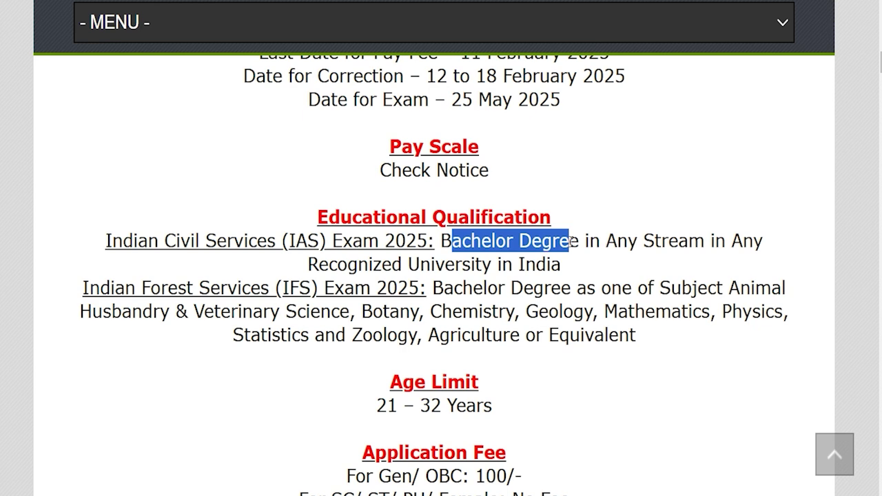
Read the IFS degree rules: Animal Husbandry & Veterinary Science, Botany, Mathematics, Agriculture and more.
left_click_drag(348, 265, 405, 265)
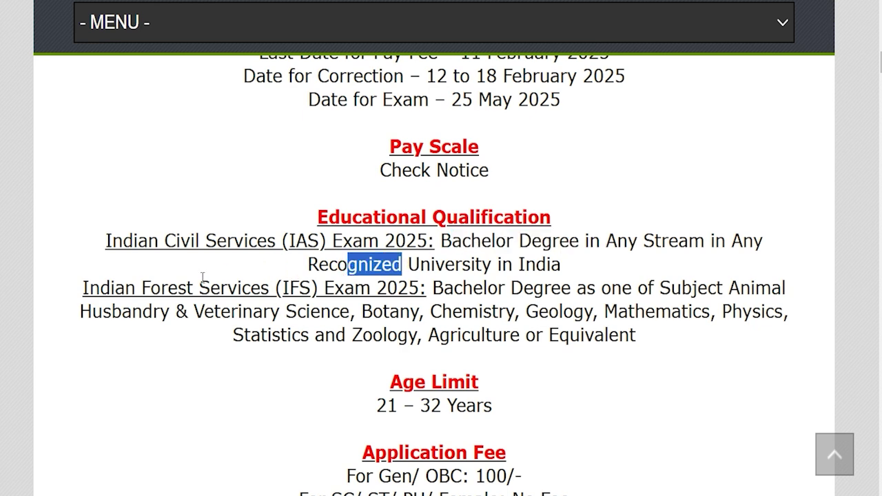
left_click_drag(115, 288, 390, 290)
left_click_drag(444, 290, 564, 289)
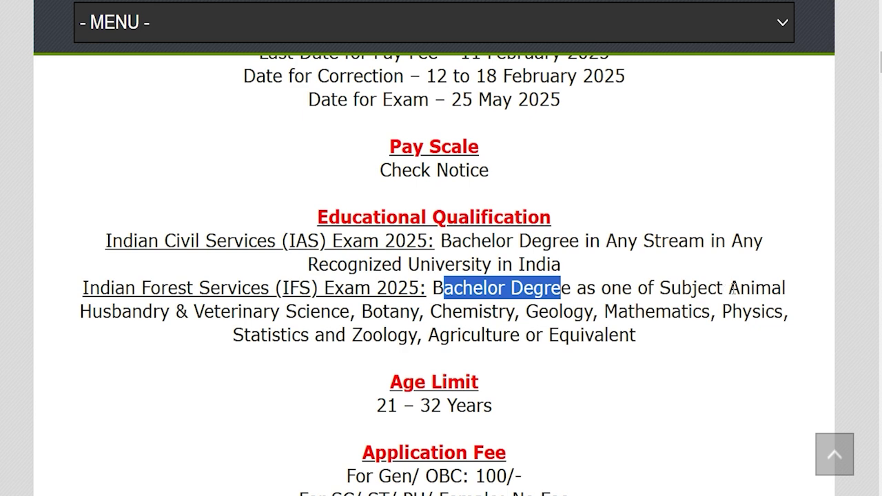
left_click_drag(242, 311, 138, 307)
left_click_drag(372, 312, 484, 311)
left_click_drag(528, 311, 548, 310)
left_click_drag(634, 311, 671, 311)
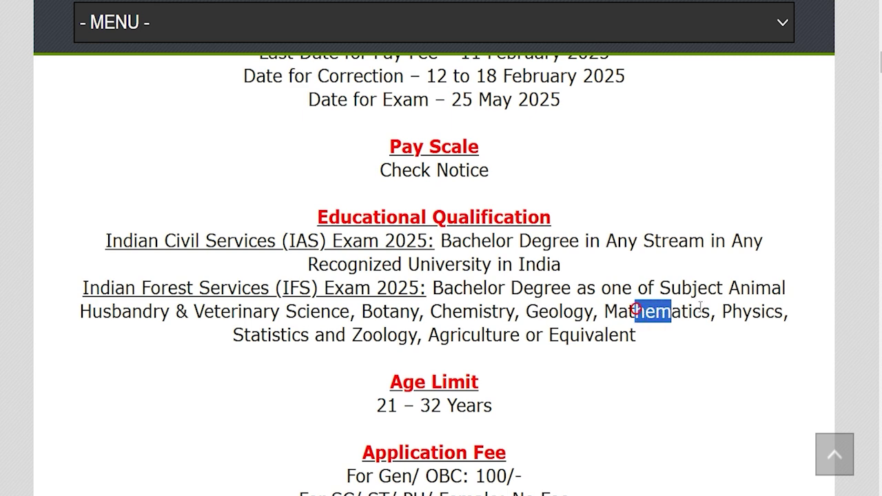
left_click_drag(286, 335, 350, 336)
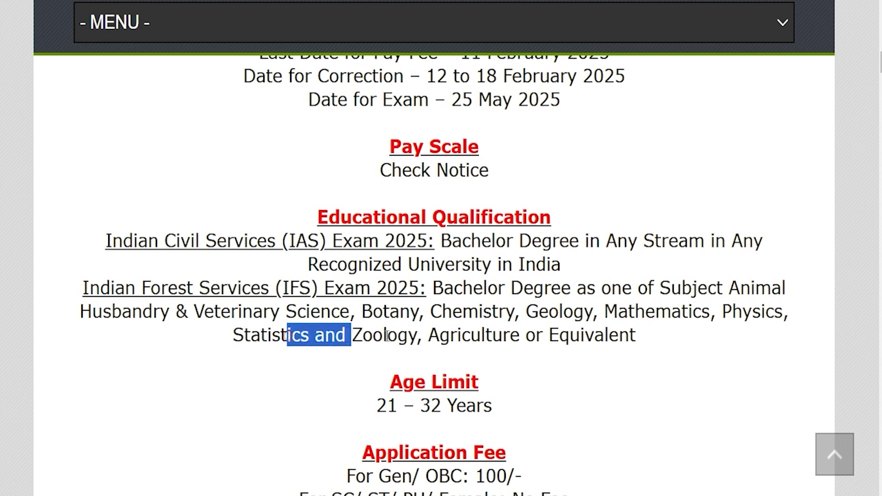
left_click(439, 335)
left_click_drag(439, 335, 573, 336)
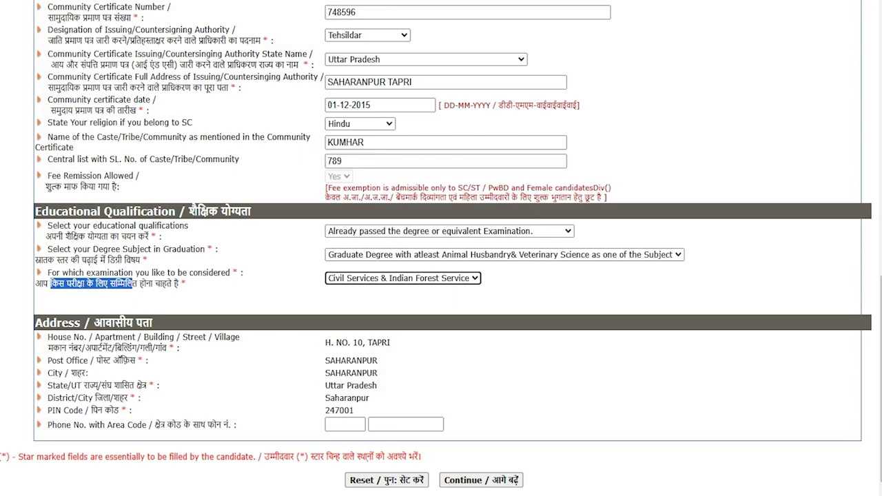
Keep the degree subject and exam preference unchanged and continue to Other Details.
left_click(369, 257)
left_click(370, 259)
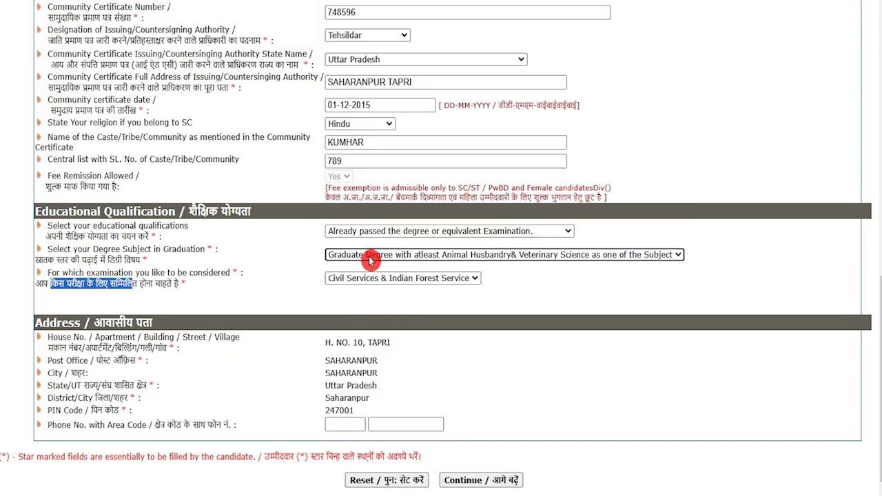
left_click(365, 283)
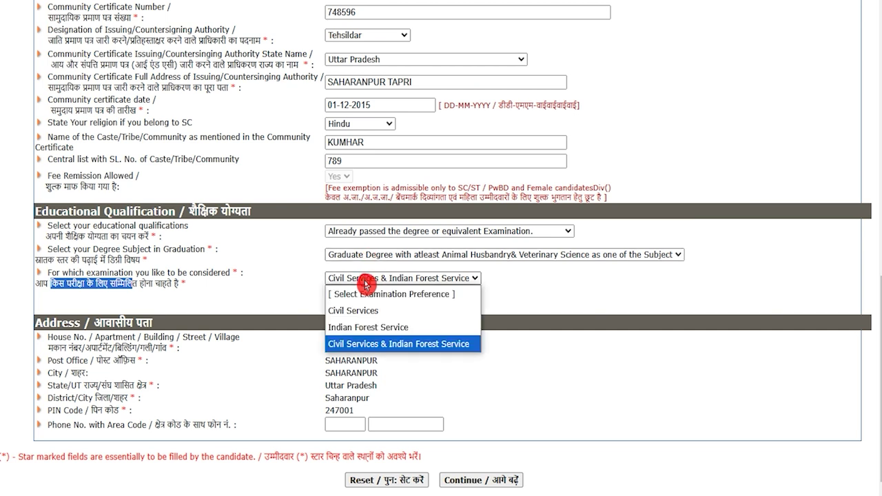
left_click(367, 283)
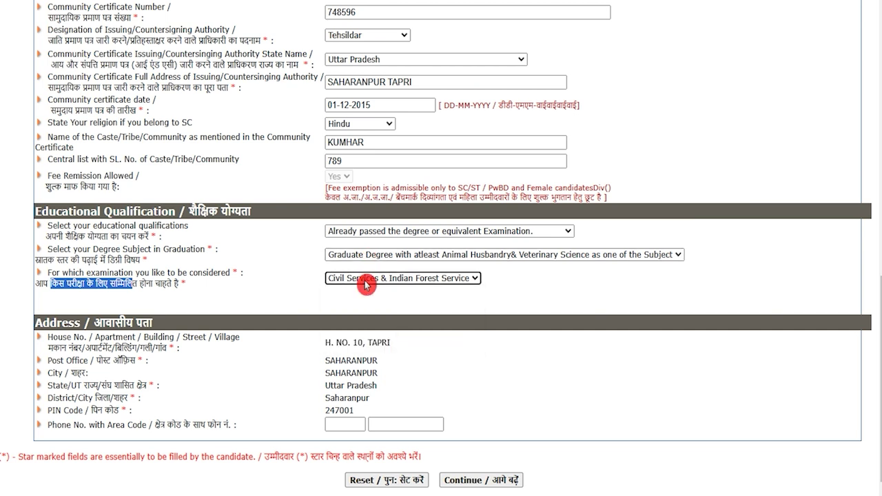
left_click(301, 301)
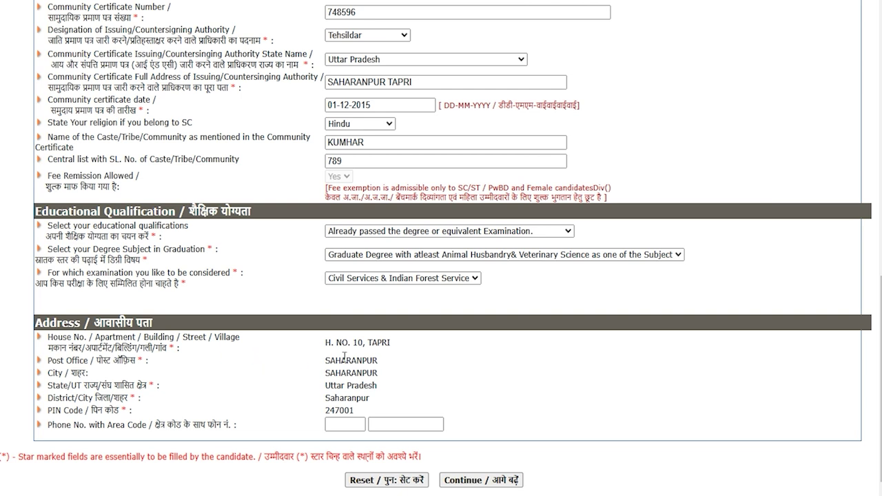
scroll(381, 453, "down", 1)
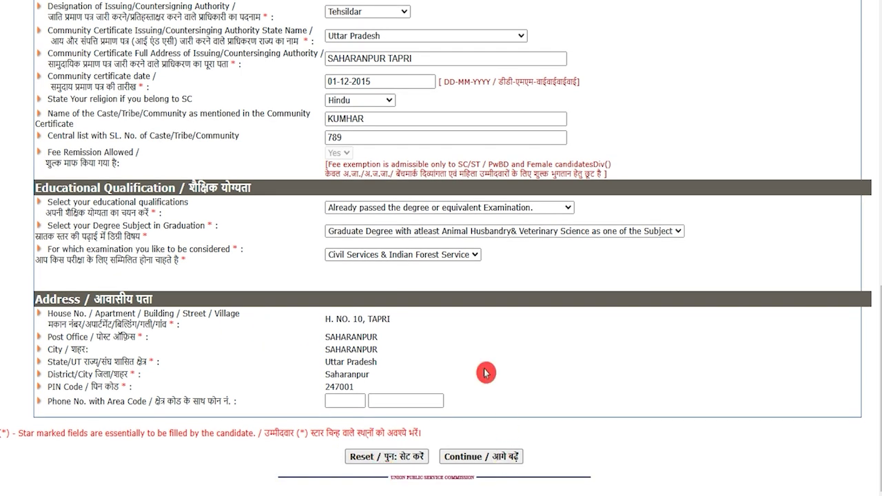
left_click(475, 461)
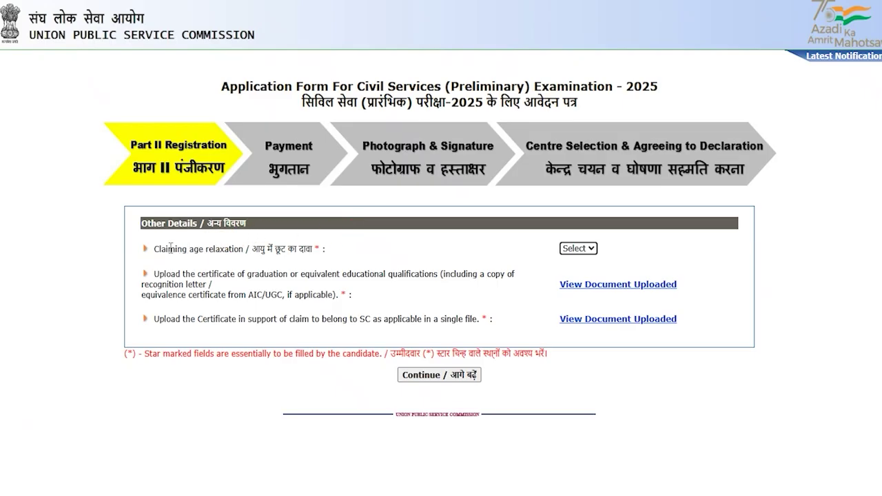
Set Claiming age relaxation to No and review the graduation and SC certificate requirements.
left_click_drag(170, 248, 214, 249)
left_click(579, 248)
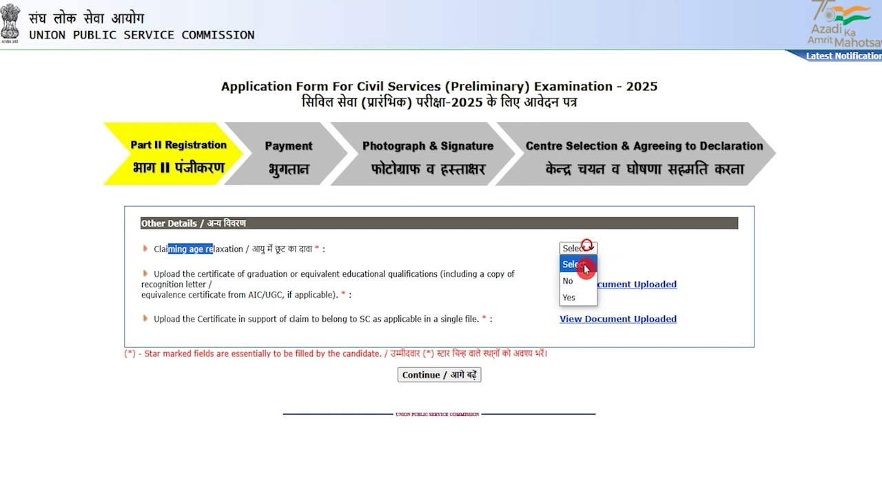
left_click(570, 281)
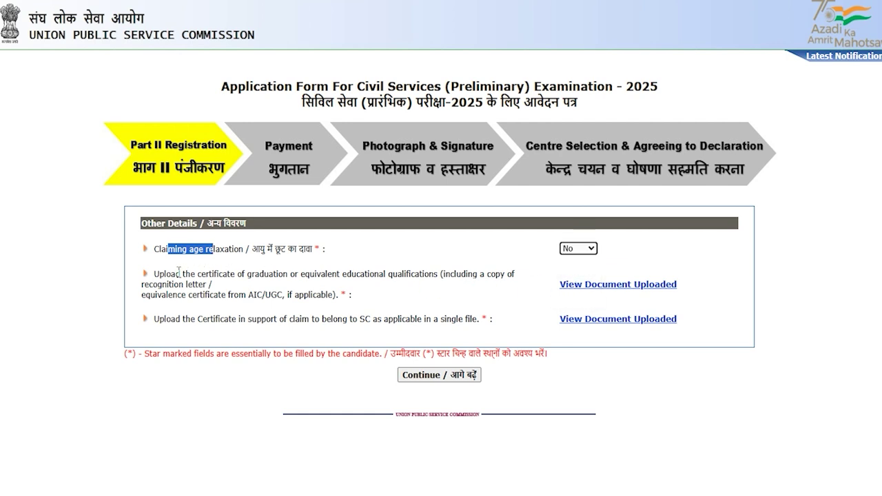
left_click_drag(170, 271, 294, 275)
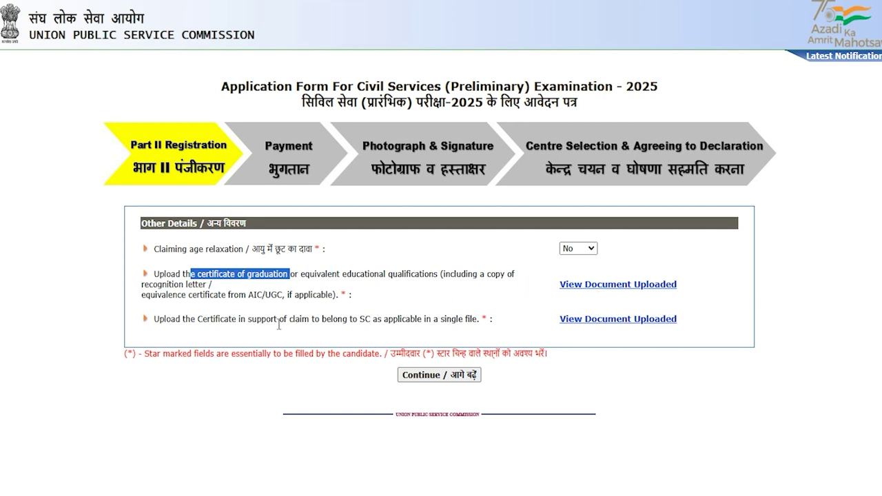
left_click_drag(207, 319, 326, 319)
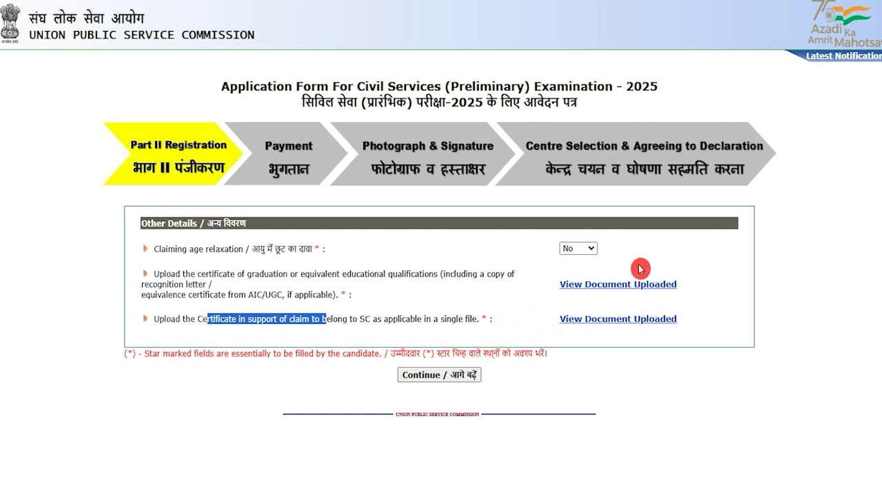
left_click(571, 391)
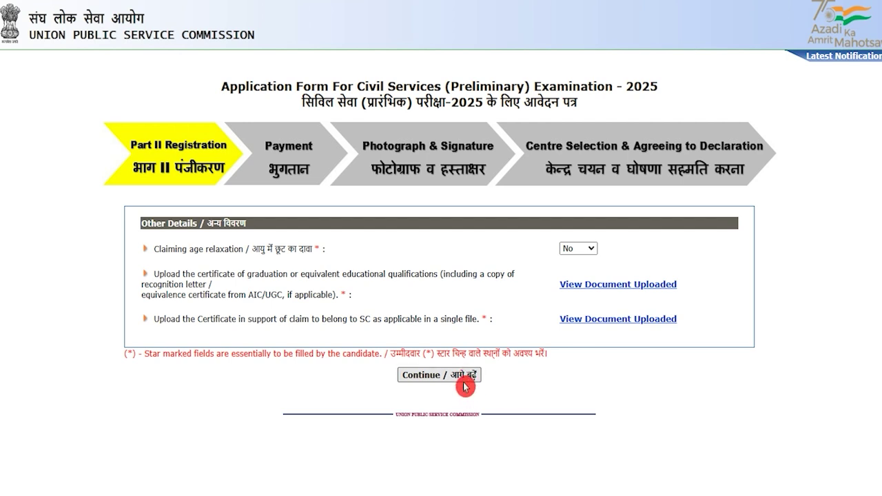
Continue to the next page and enter 80 as the graduation percentage.
left_click(464, 386)
type("8")
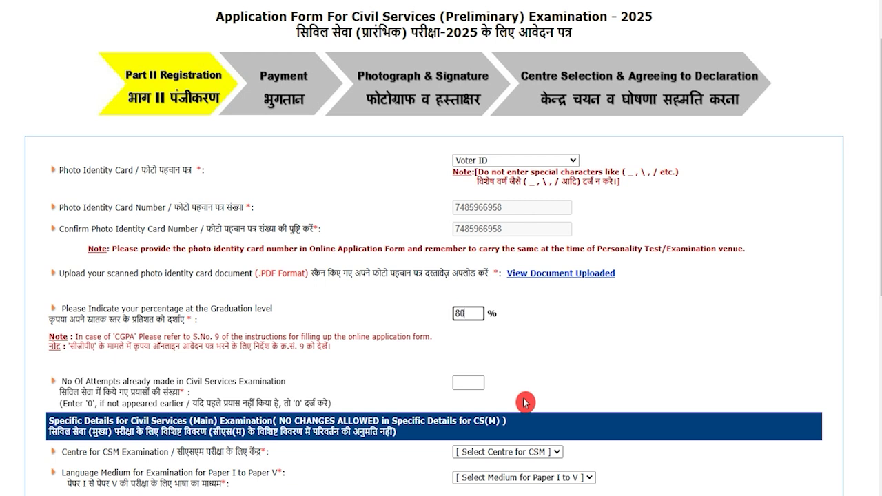
type("0")
key("BackSpace")
key("BackSpace")
type("80")
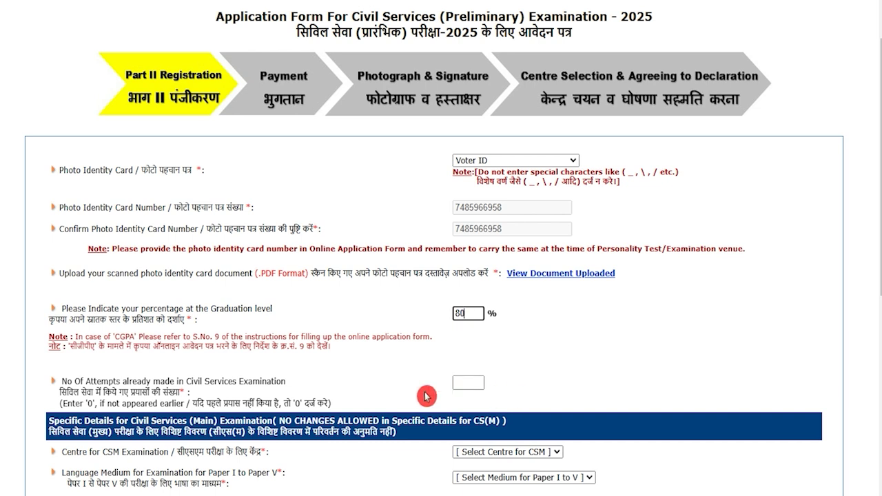
left_click(122, 382)
Enter 0 as the number of previous Civil Services attempts.
double_click(122, 381)
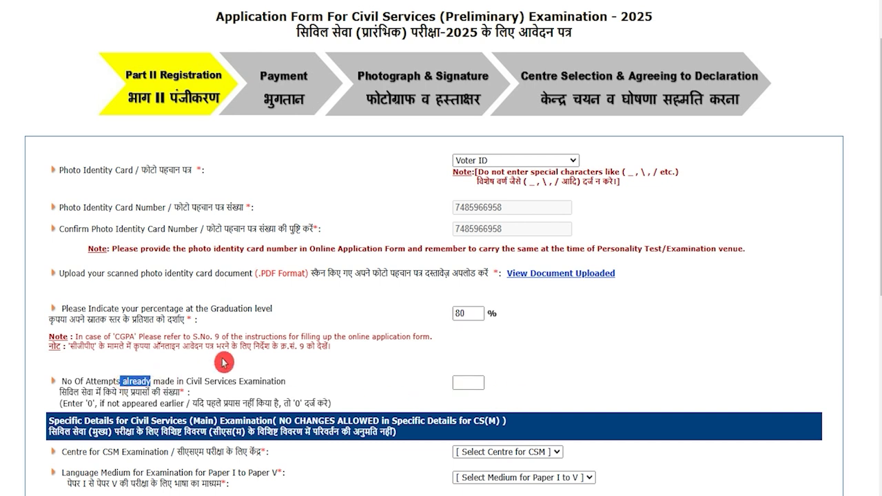
scroll(222, 358, "down", 1)
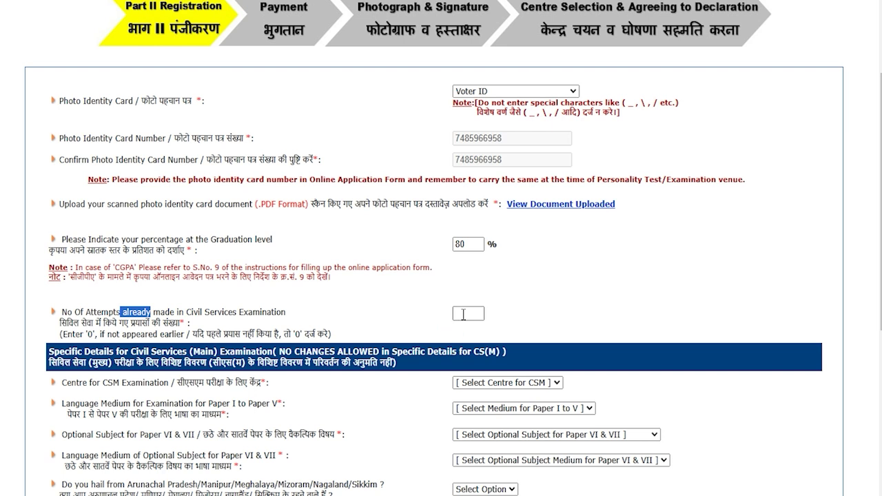
left_click(459, 313)
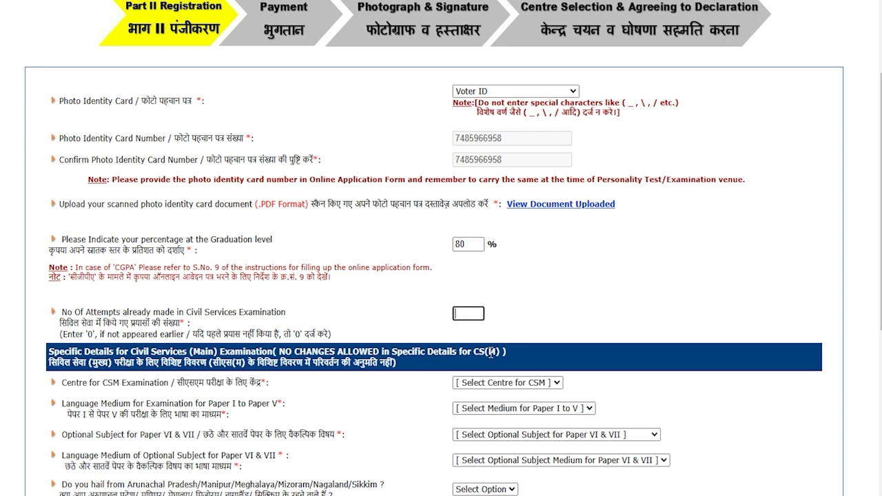
left_click(567, 309)
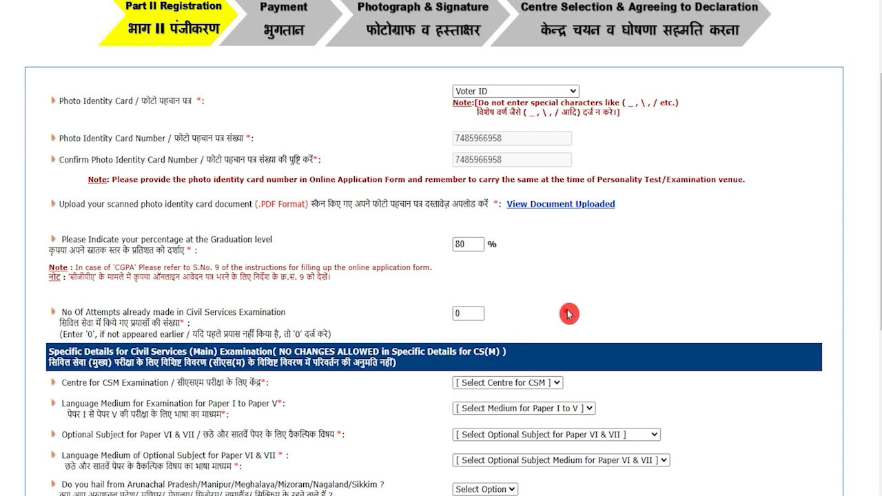
scroll(316, 386, "down", 2)
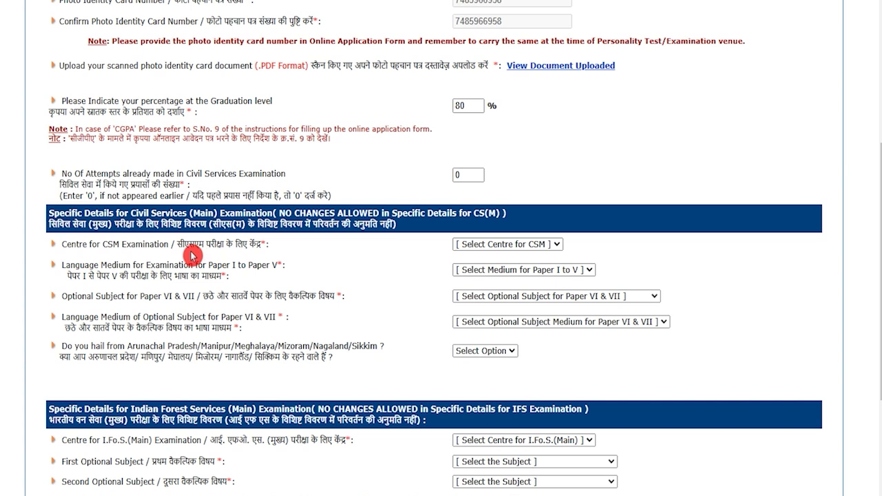
Choose Dehradun as the CS(Main) centre and Hindi as the medium for Papers I–V.
left_click_drag(181, 245, 253, 246)
left_click(483, 249)
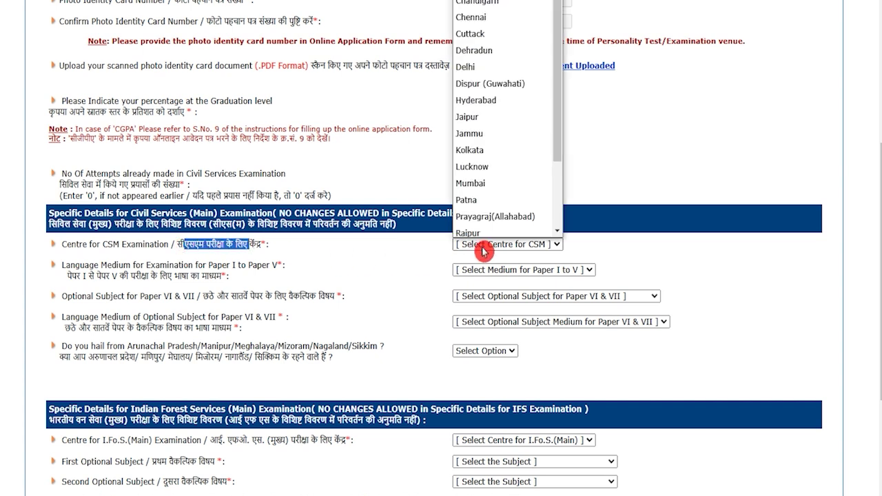
left_click(478, 48)
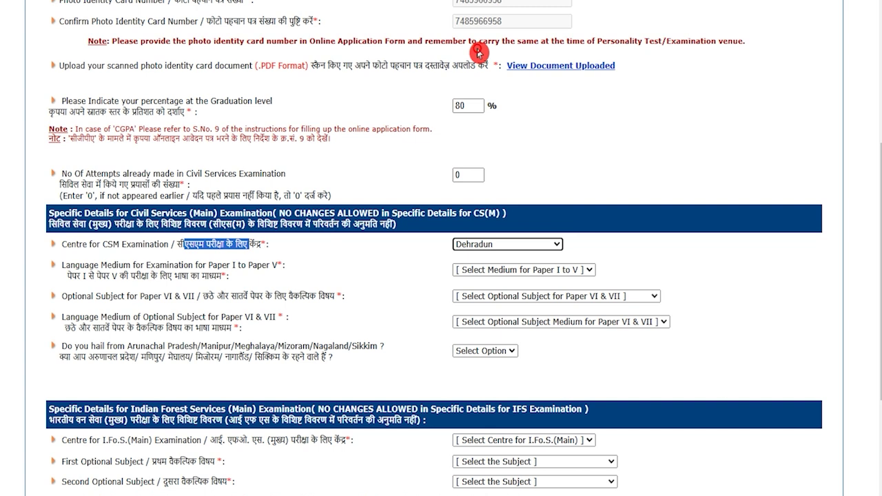
left_click_drag(72, 276, 202, 276)
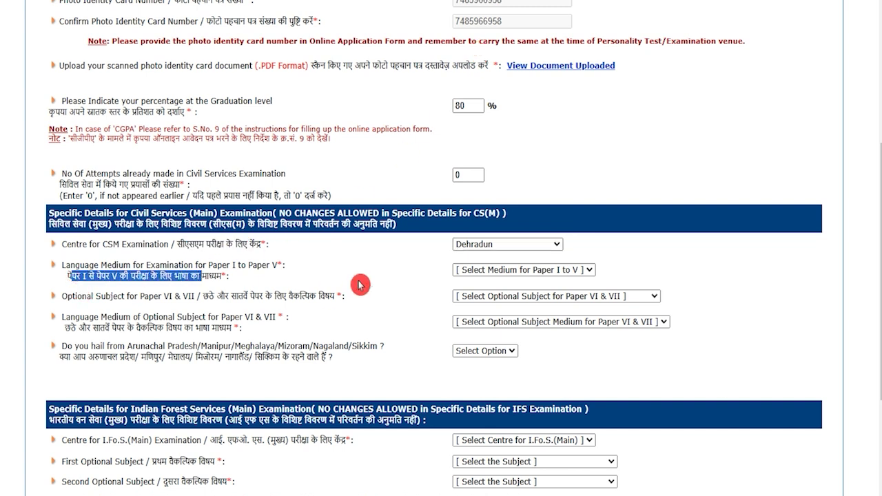
left_click(503, 272)
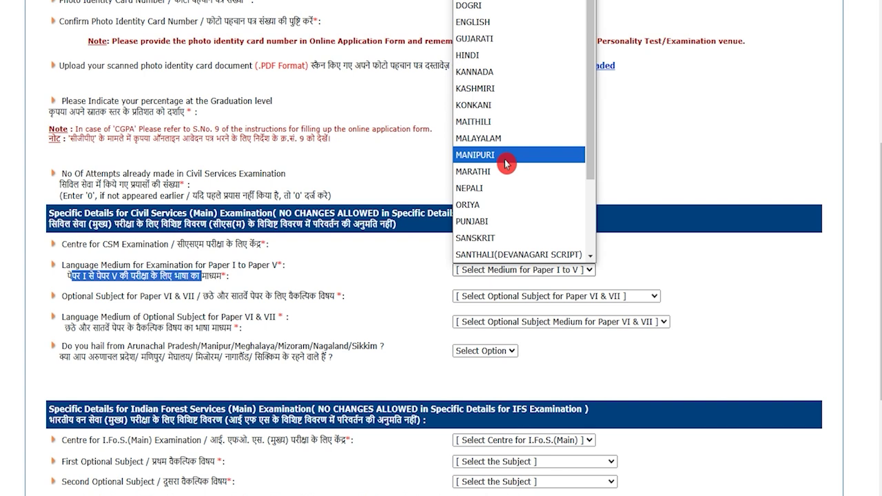
scroll(506, 163, "down", 3)
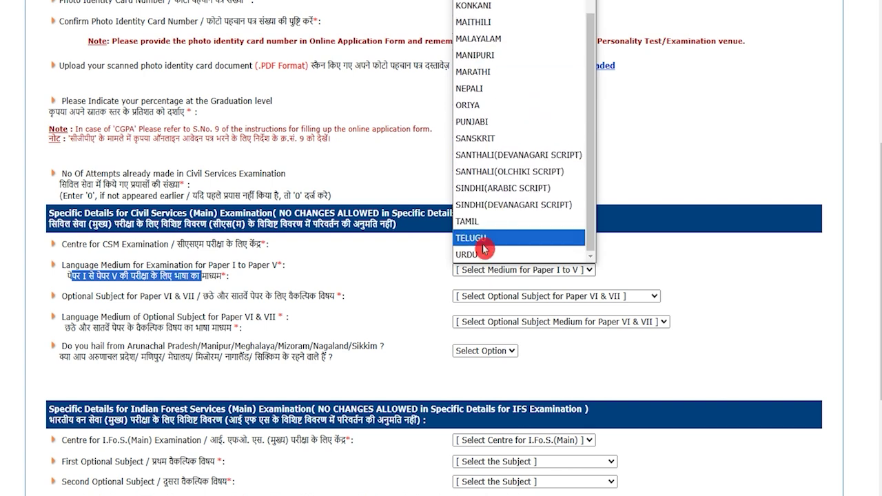
scroll(501, 163, "up", 2)
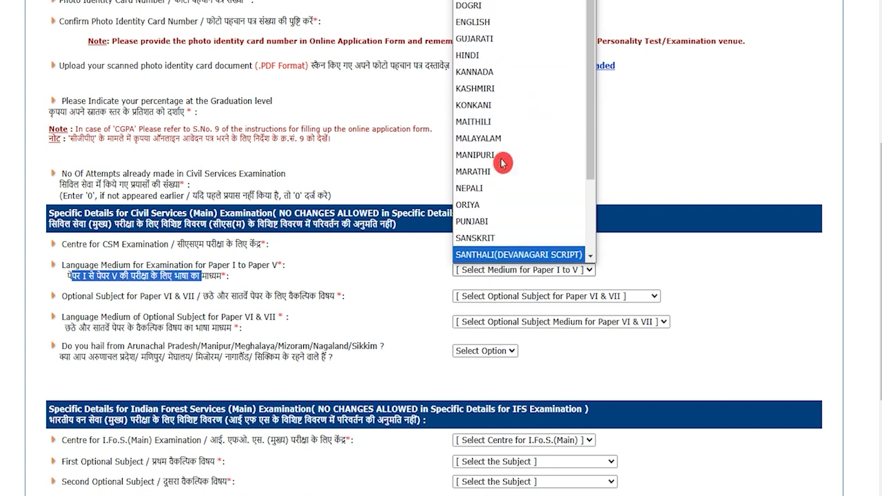
left_click(485, 59)
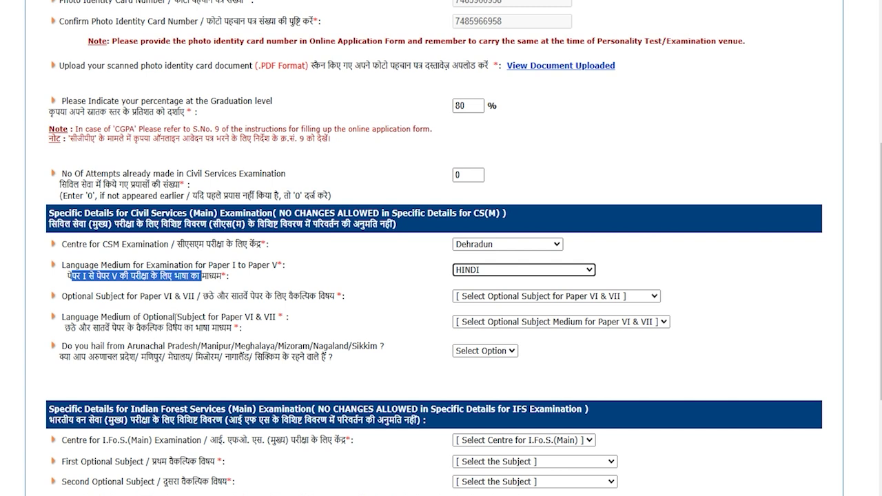
Select Geology as the optional subject, with Hindi as its medium.
left_click_drag(202, 296, 312, 297)
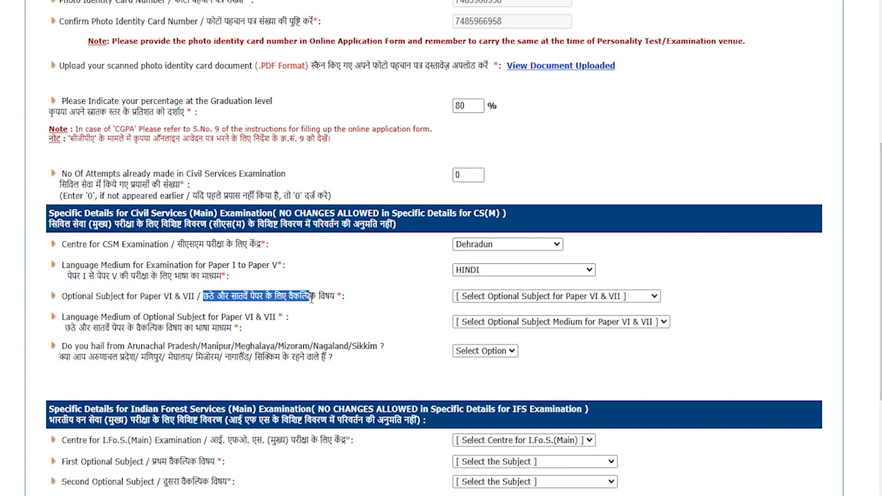
left_click(493, 298)
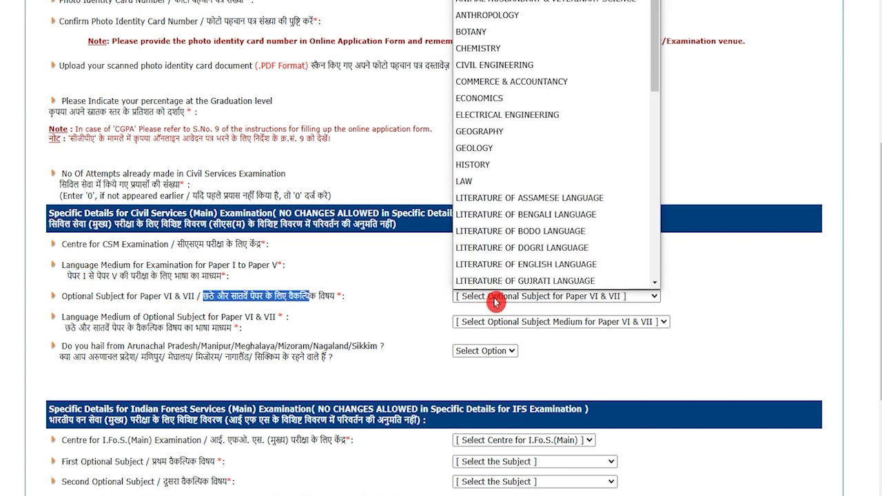
left_click(490, 165)
left_click_drag(66, 328, 221, 328)
left_click(468, 322)
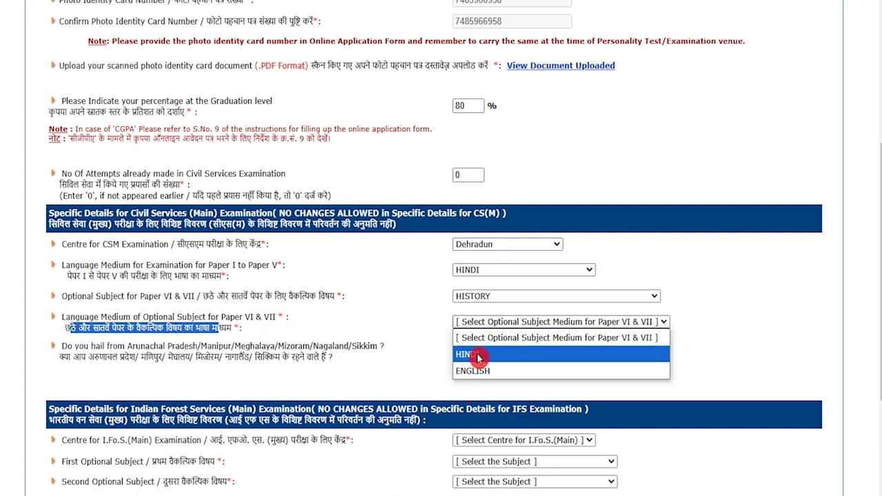
left_click(478, 356)
Answer No to the Arunachal/Sikkim north-east residence question.
left_click_drag(61, 357, 317, 356)
left_click(464, 351)
left_click(473, 385)
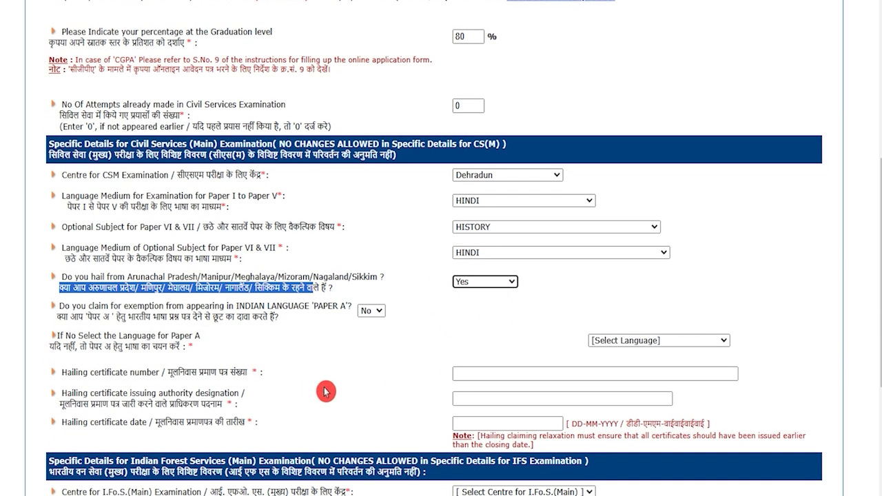
left_click(474, 285)
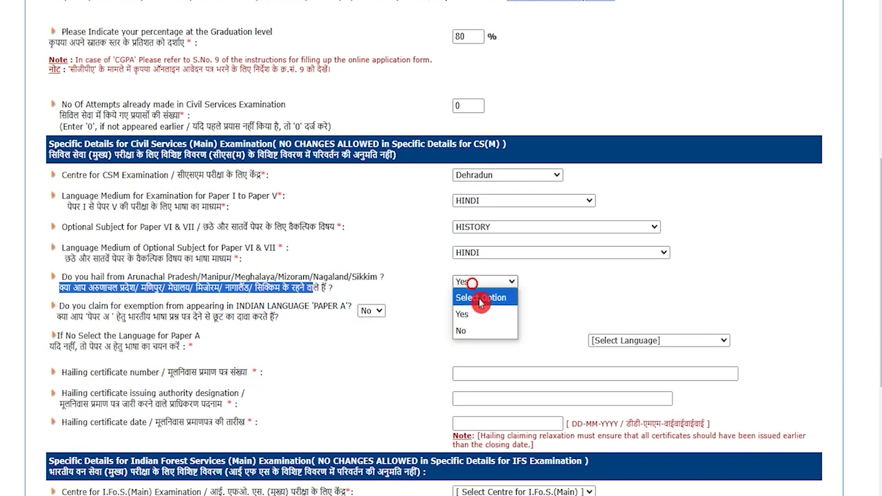
left_click(480, 331)
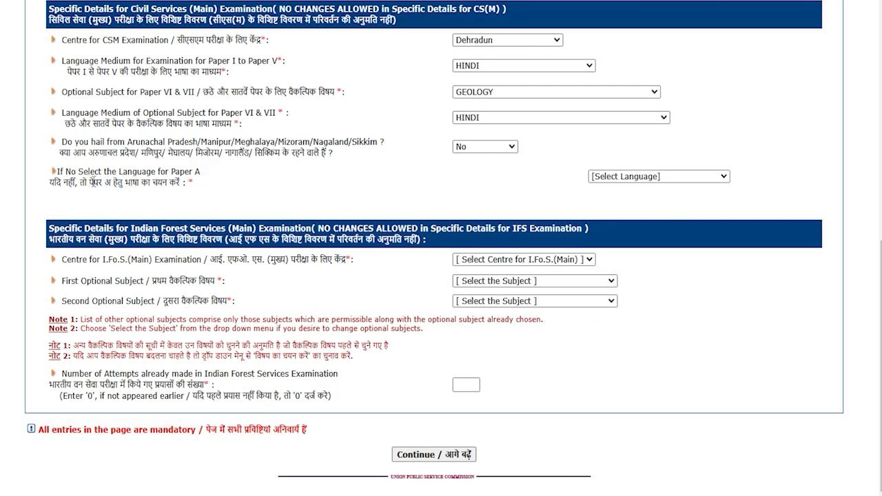
Set the Paper A language to Hindi and the Forest Service centre to Delhi.
left_click_drag(88, 183, 132, 183)
left_click(629, 176)
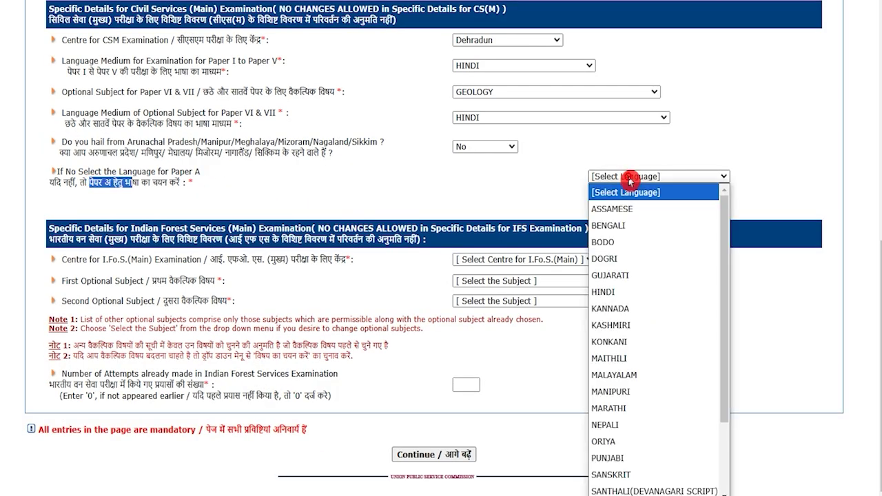
left_click(607, 289)
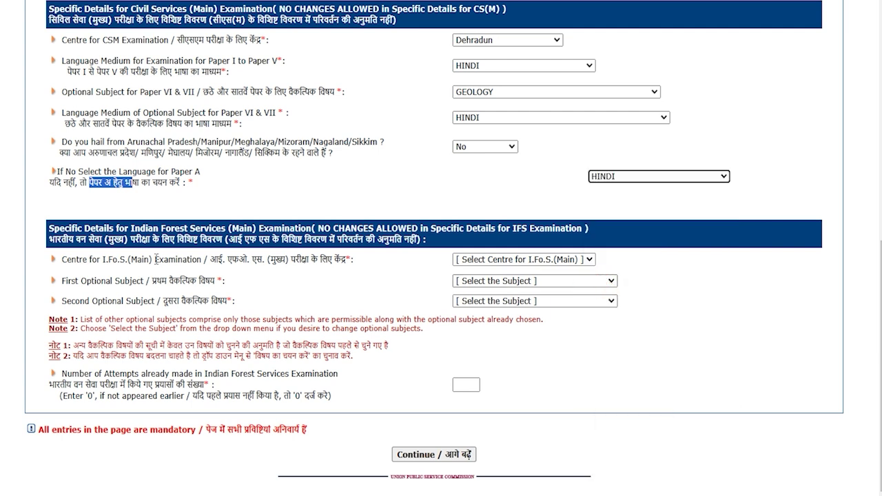
left_click_drag(229, 262, 319, 262)
left_click(459, 262)
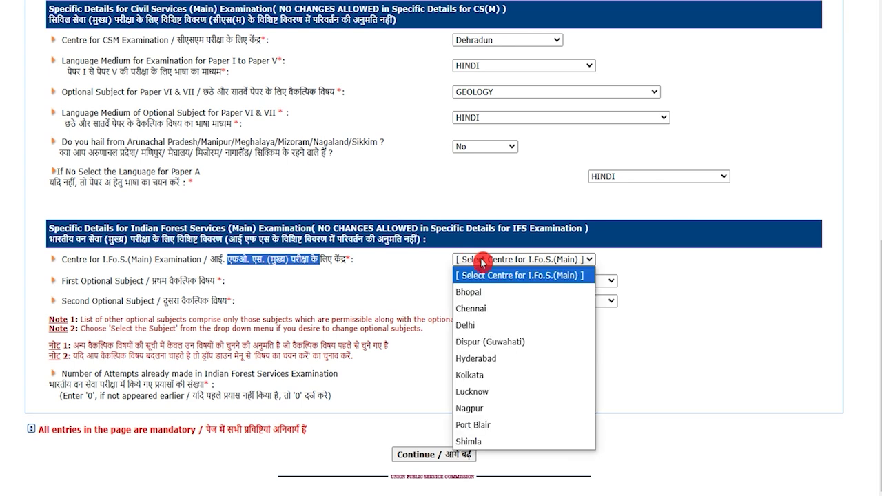
left_click(472, 324)
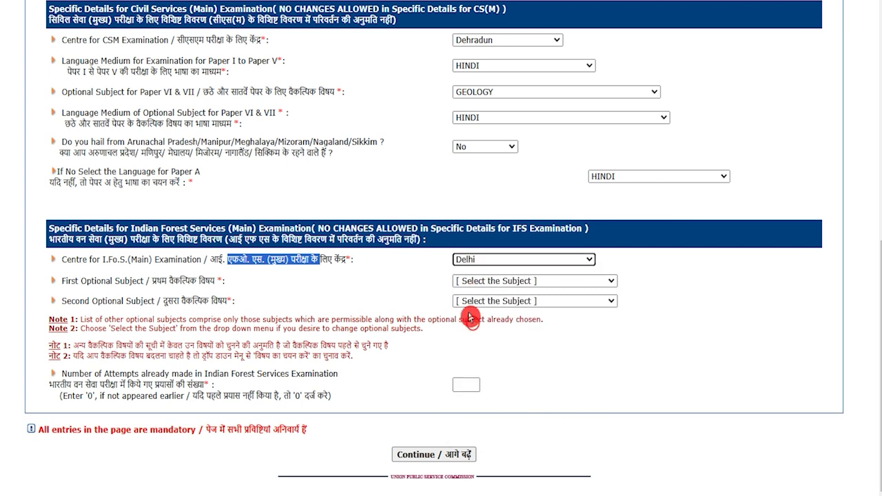
Enter 0 previous Forest Service attempts and continue to the review page.
left_click_drag(161, 282, 198, 282)
left_click(486, 281)
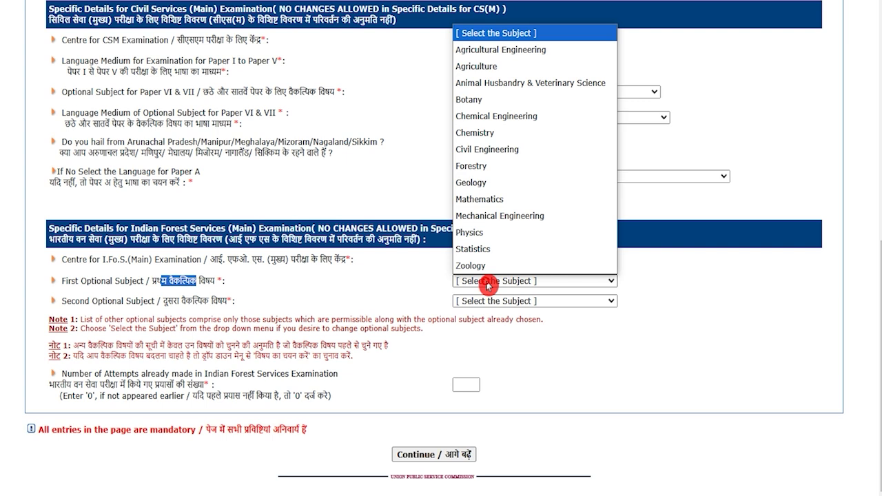
left_click(474, 300)
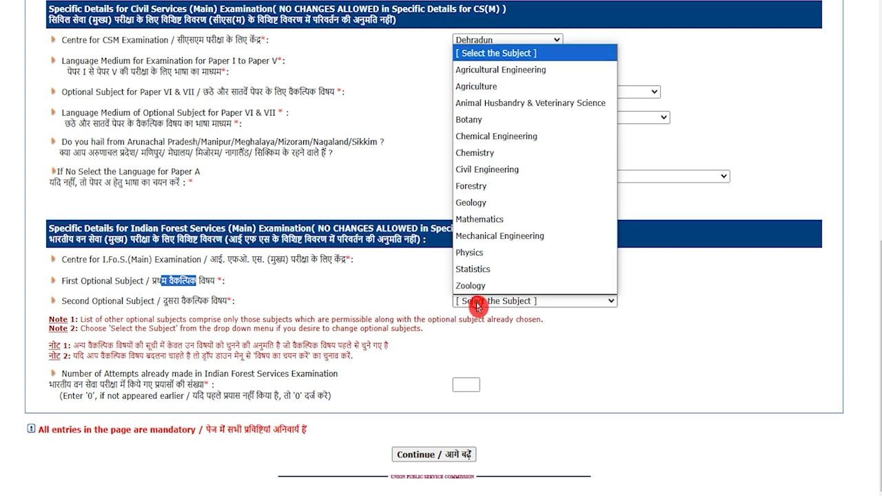
left_click(374, 364)
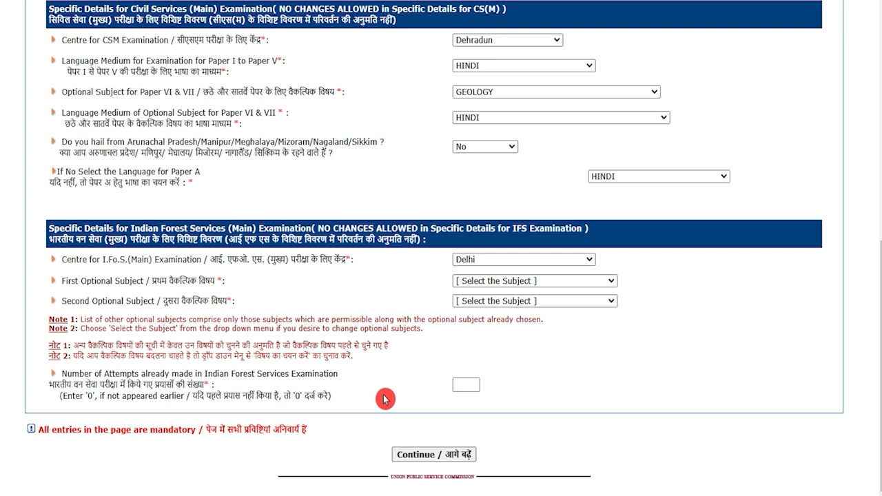
left_click(467, 386)
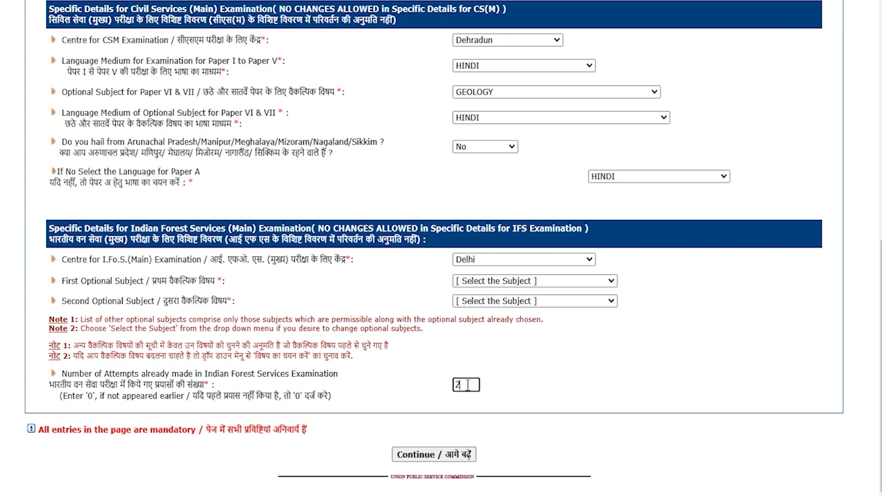
left_click_drag(463, 385, 433, 386)
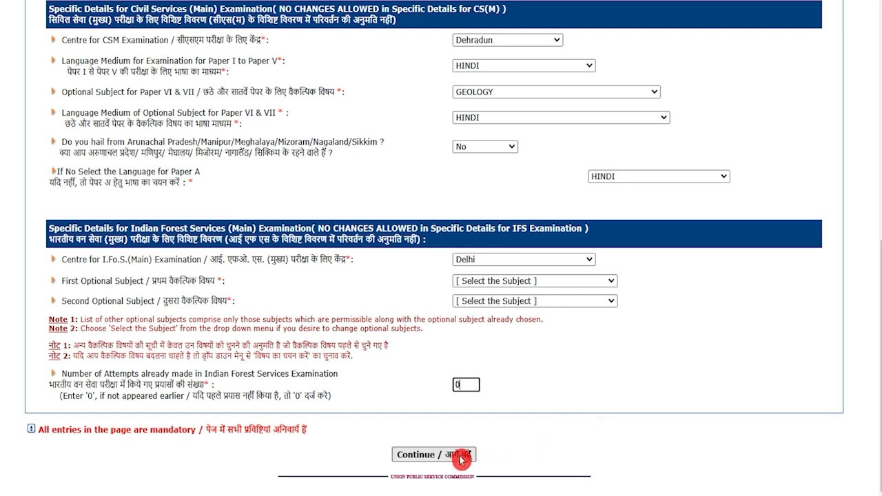
left_click(433, 455)
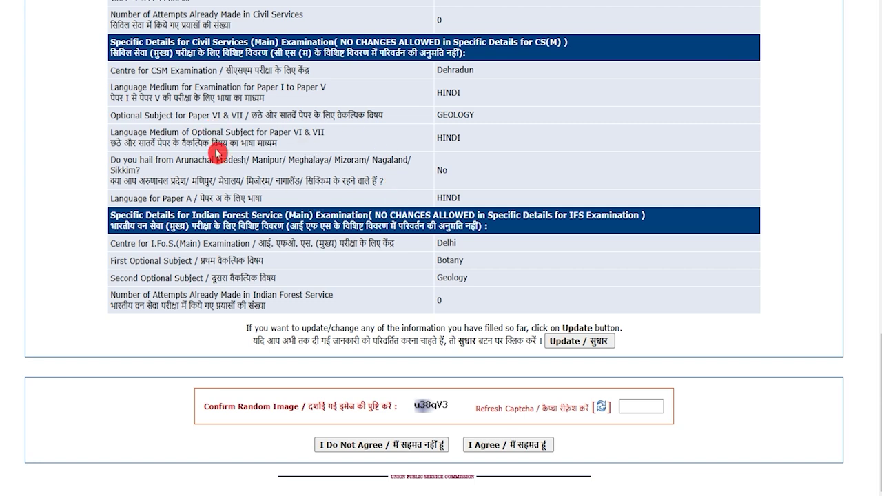
Tick the captcha box and accept the declaration with I Agree.
scroll(463, 149, "up", 1)
scroll(462, 150, "down", 1)
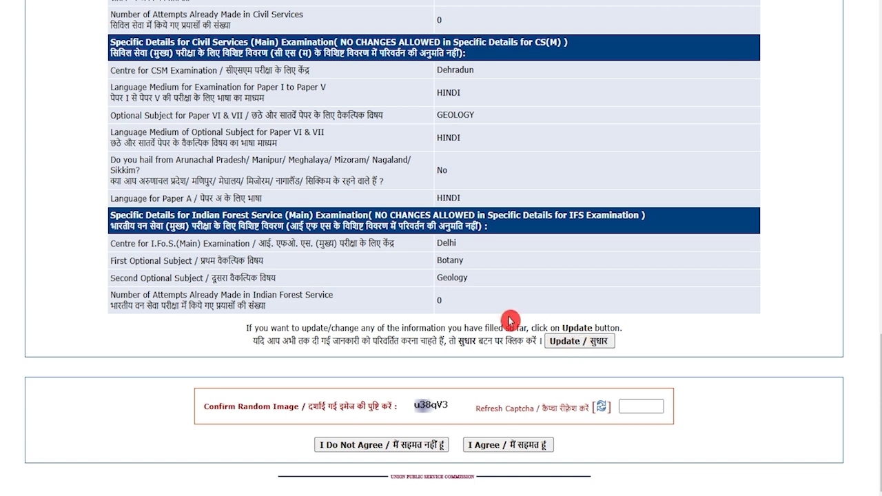
left_click(643, 406)
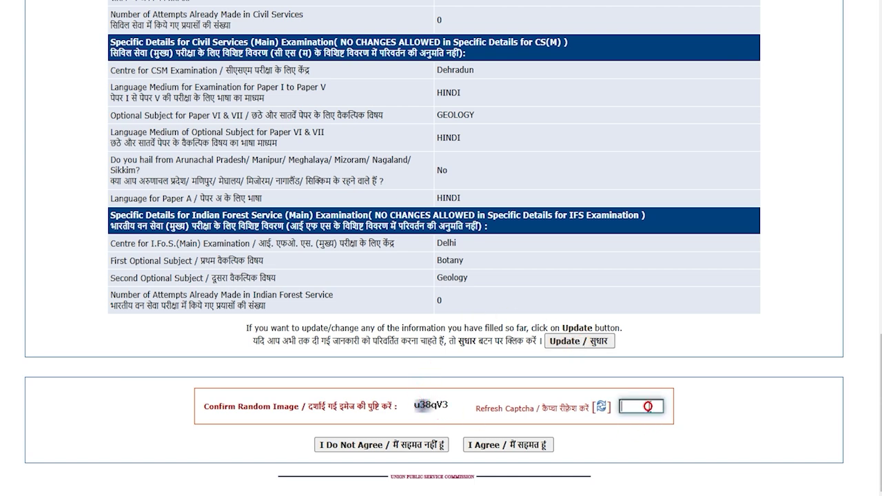
left_click(518, 446)
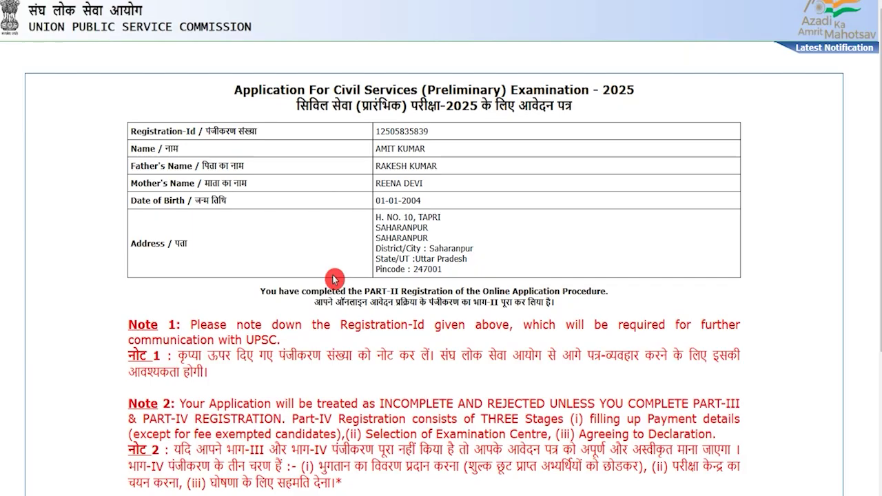
scroll(334, 278, "down", 3)
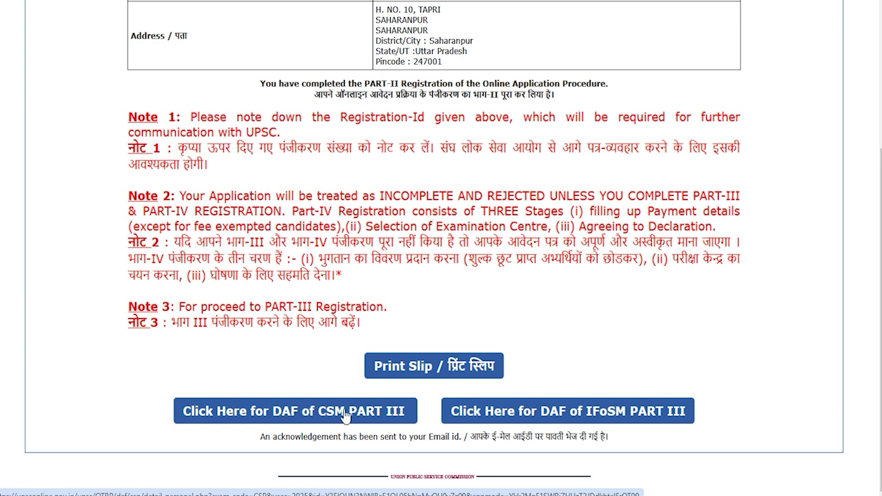
left_click(357, 415)
Open the Civil Services Main Part III form and set the interview medium to Hindi.
left_click(357, 413)
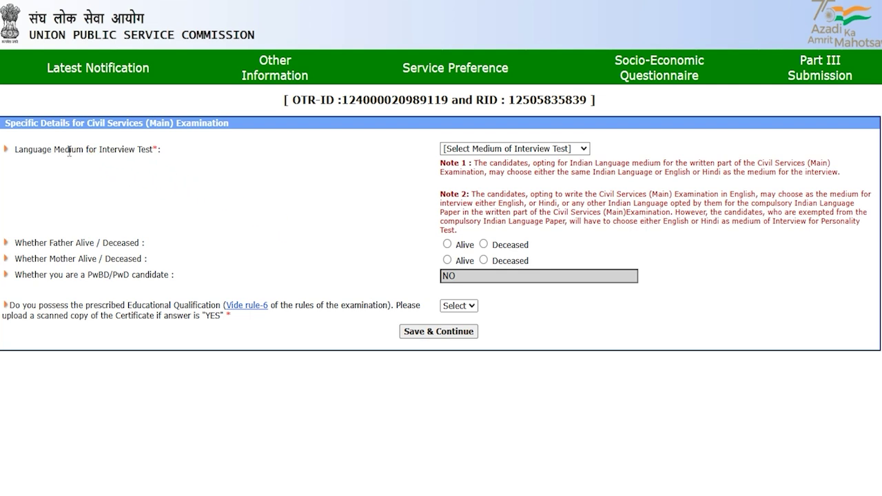
left_click_drag(38, 149, 93, 148)
left_click(483, 148)
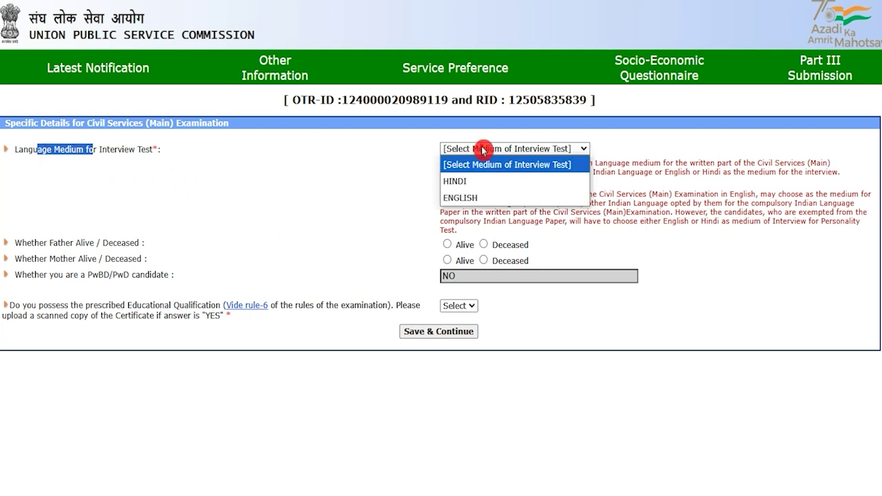
left_click(473, 182)
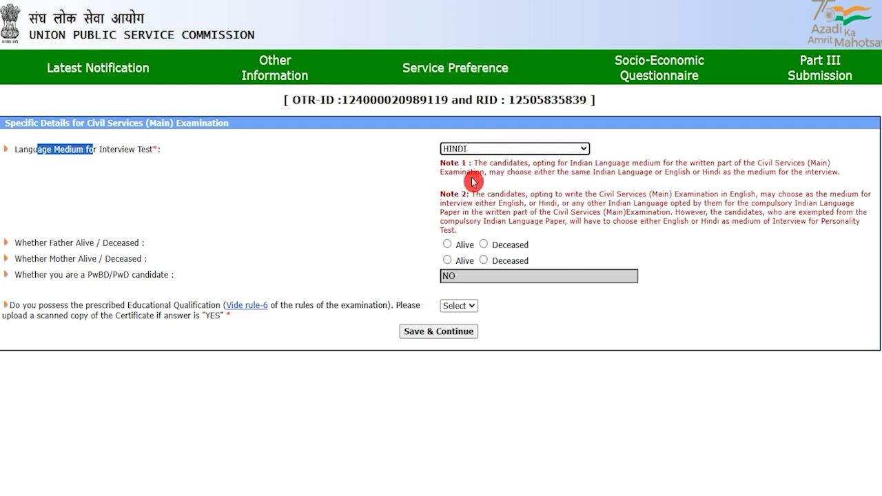
left_click(84, 258)
left_click(74, 252)
Mark both father and mother as Alive, leaving PwBD at No.
left_click_drag(42, 243, 135, 246)
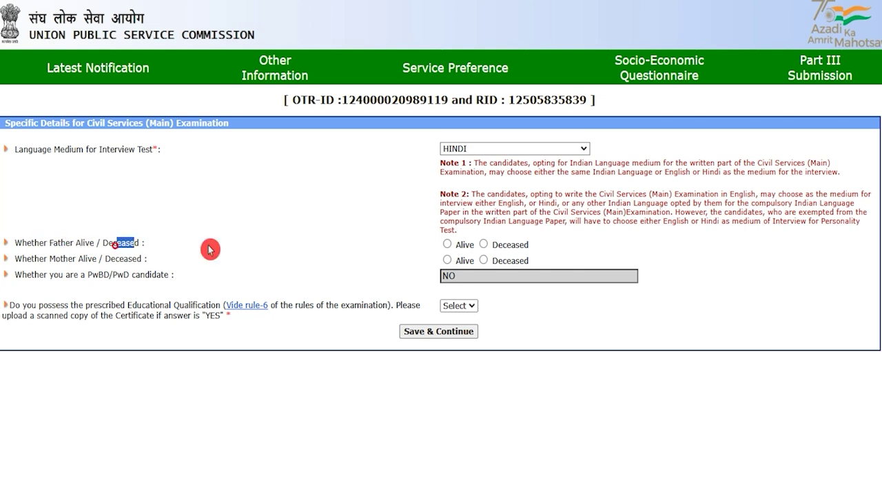
left_click(449, 247)
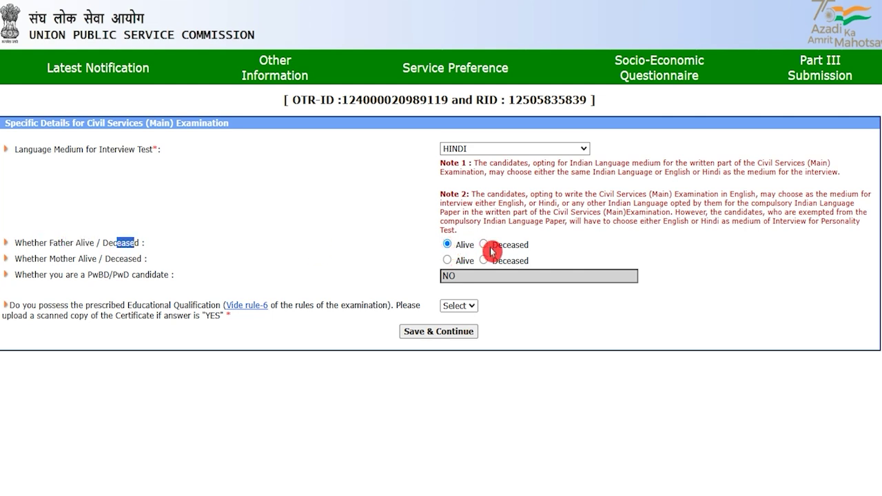
left_click_drag(49, 259, 111, 260)
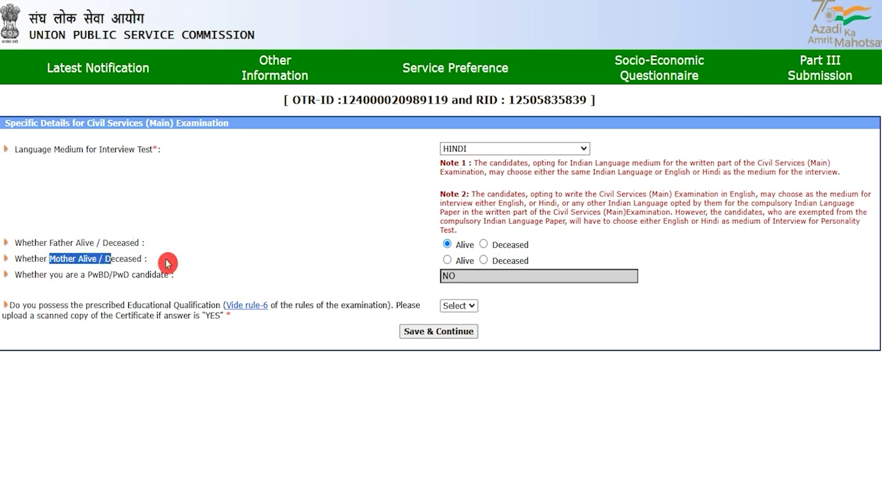
left_click(446, 261)
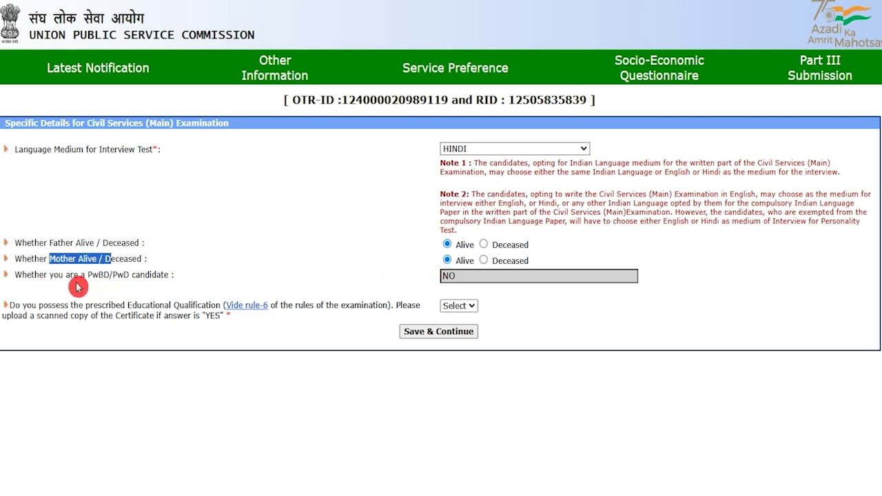
left_click_drag(91, 275, 139, 274)
left_click(463, 276)
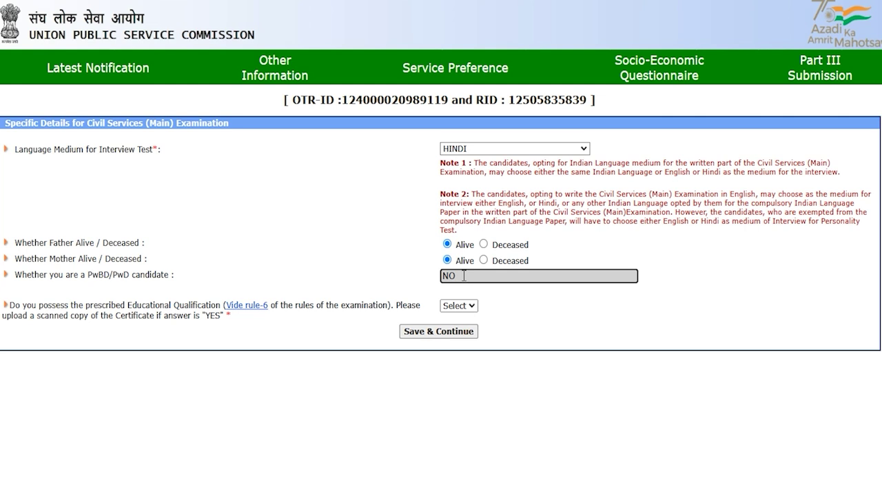
Answer Yes to possessing the prescribed educational qualification.
left_click(459, 306)
left_click(458, 310)
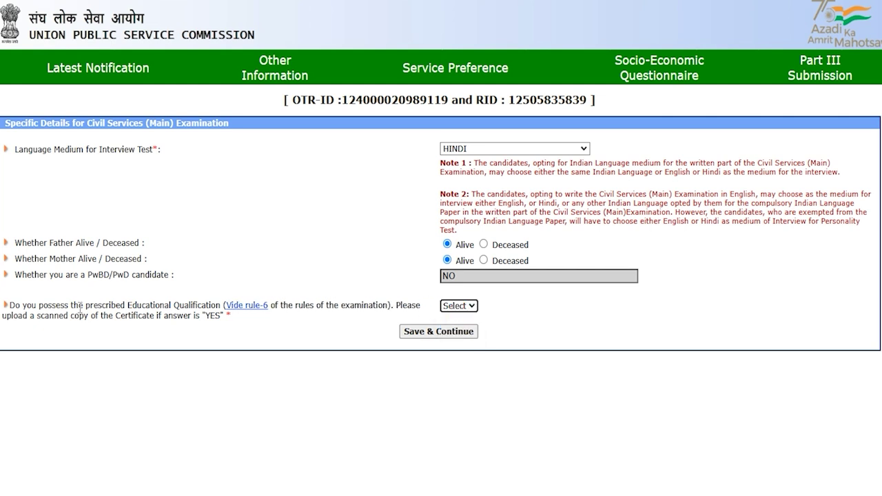
left_click_drag(48, 305, 198, 306)
left_click(452, 310)
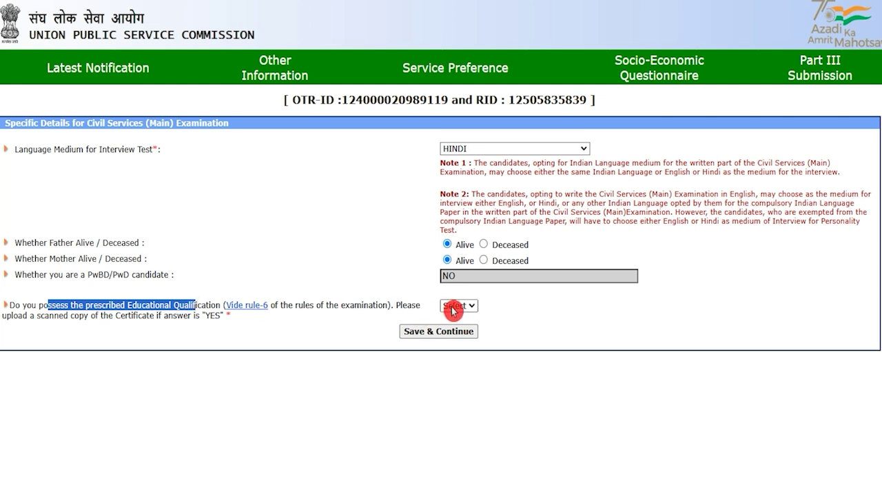
left_click(451, 336)
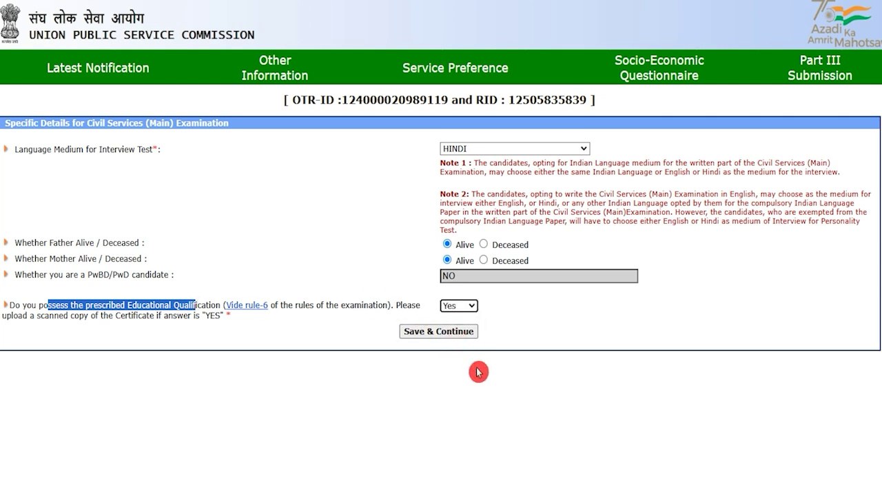
left_click(503, 388)
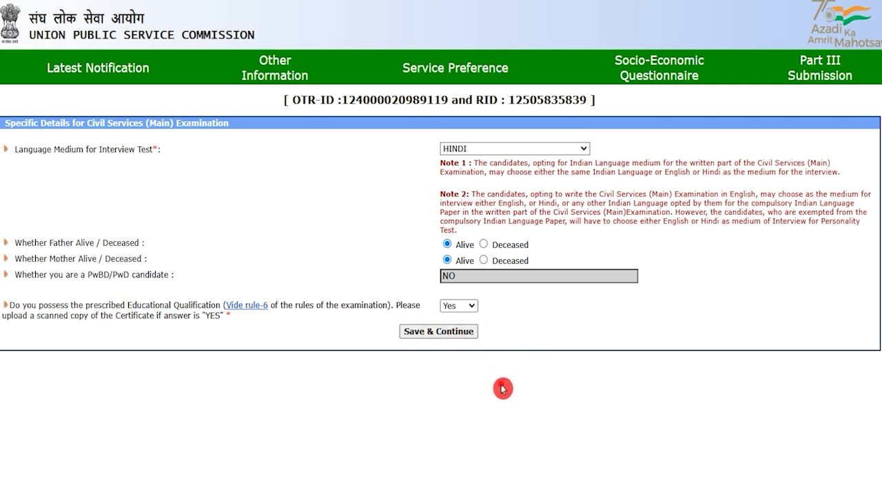
Save the Part III details and move to the service preference table.
left_click(460, 337)
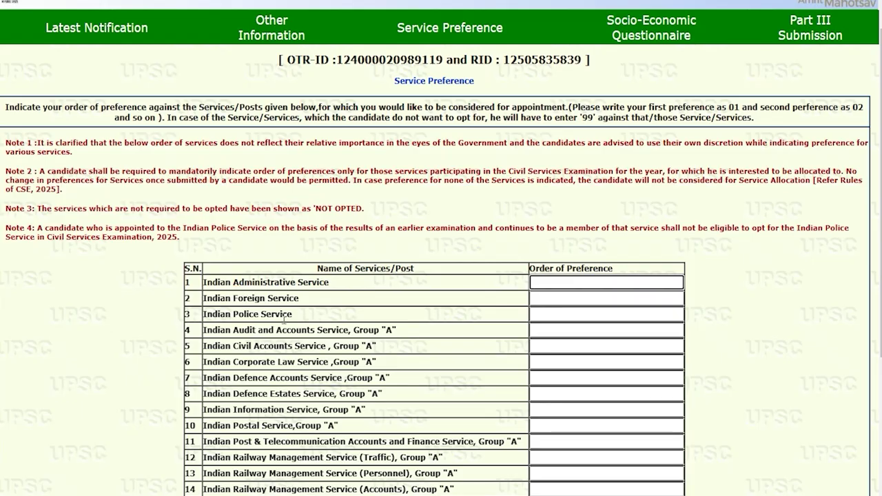
left_click_drag(326, 269, 407, 270)
scroll(516, 301, "down", 3)
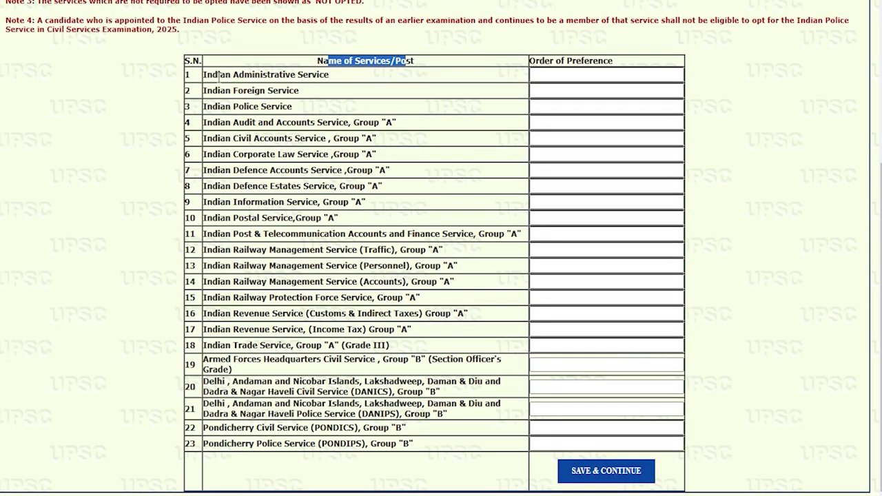
left_click_drag(211, 75, 321, 76)
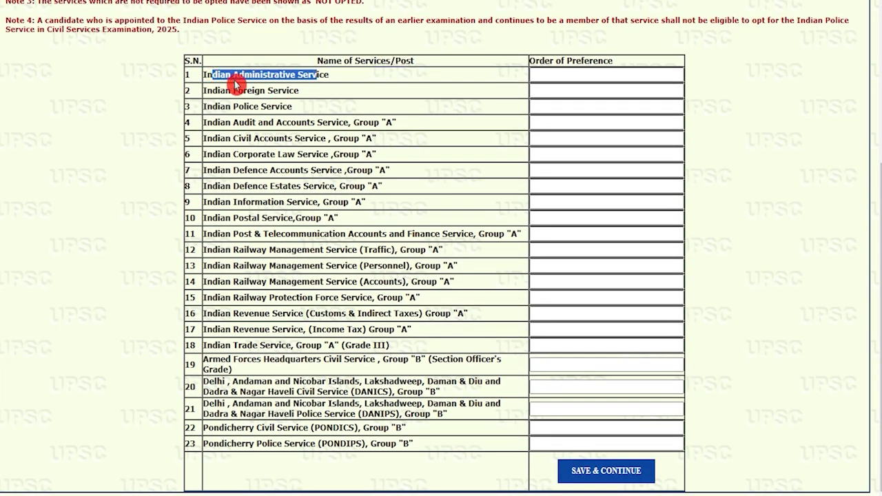
left_click_drag(209, 90, 282, 94)
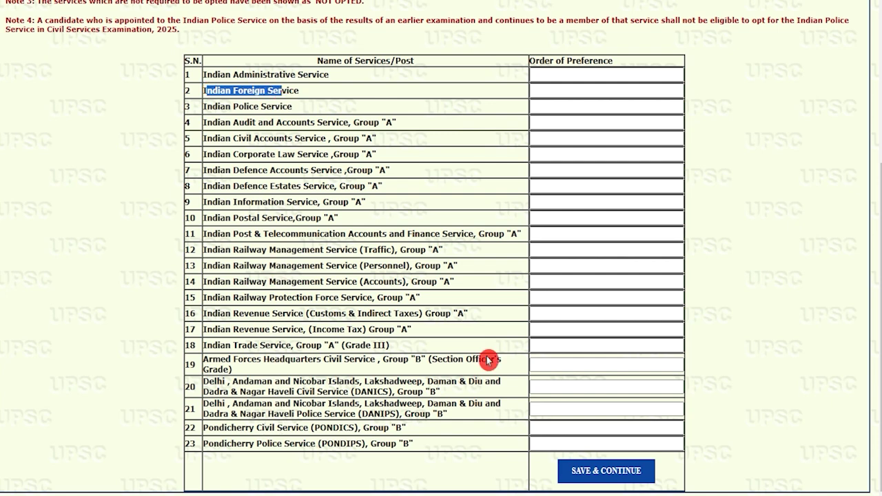
Rank Indian Administrative Service 23 and Indian Foreign Service 1, then save the preferences.
left_click(562, 75)
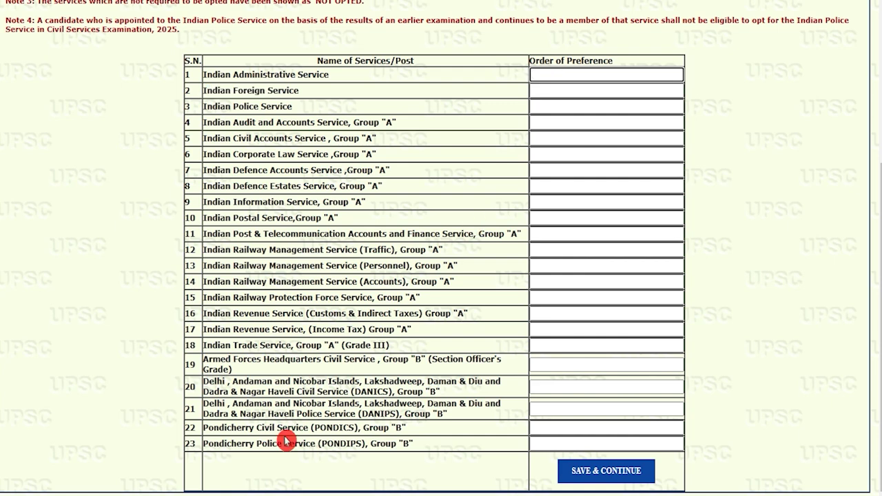
left_click(264, 444)
left_click_drag(264, 444, 299, 446)
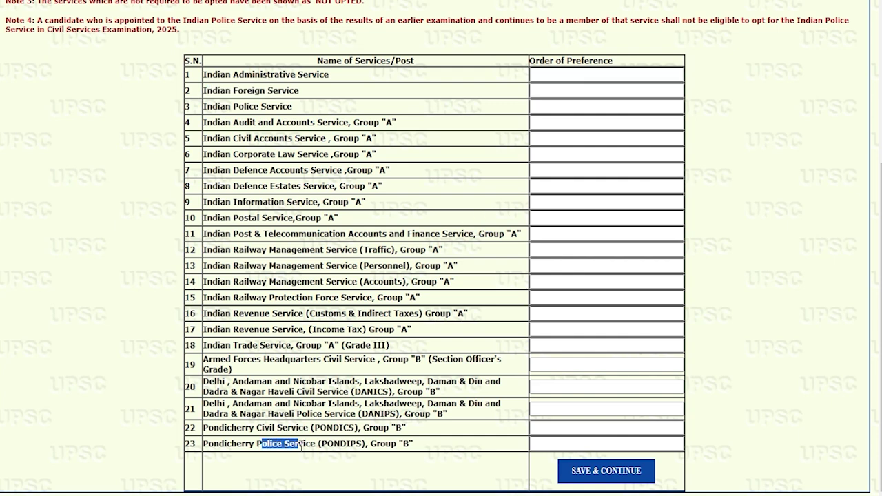
left_click(572, 74)
type("23")
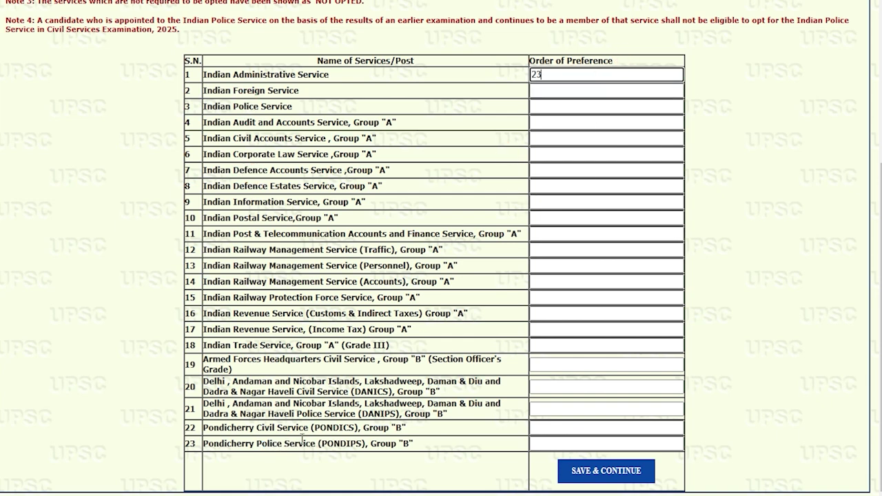
left_click(215, 74)
left_click_drag(216, 74, 313, 74)
left_click(541, 91)
left_click(541, 91)
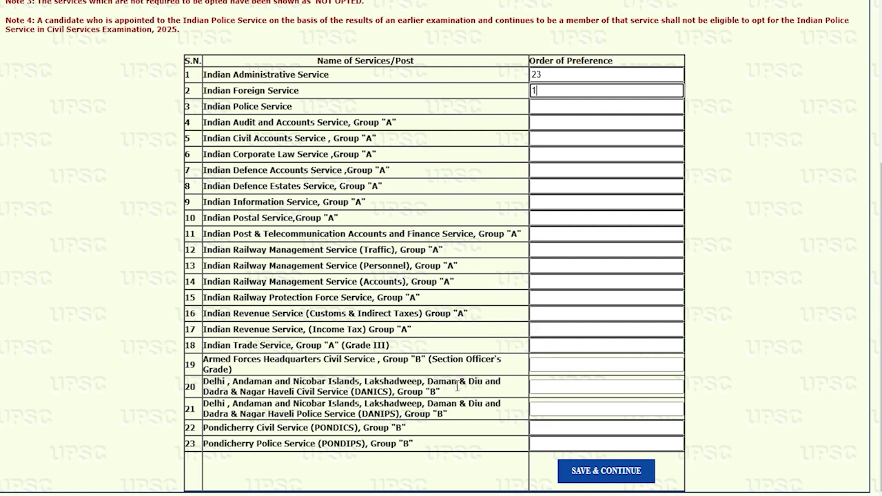
scroll(457, 385, "up", 1)
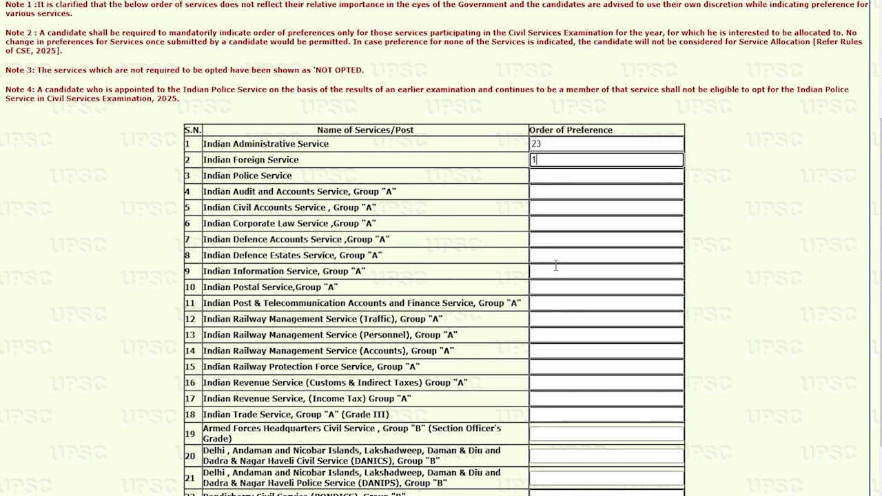
scroll(556, 266, "down", 1)
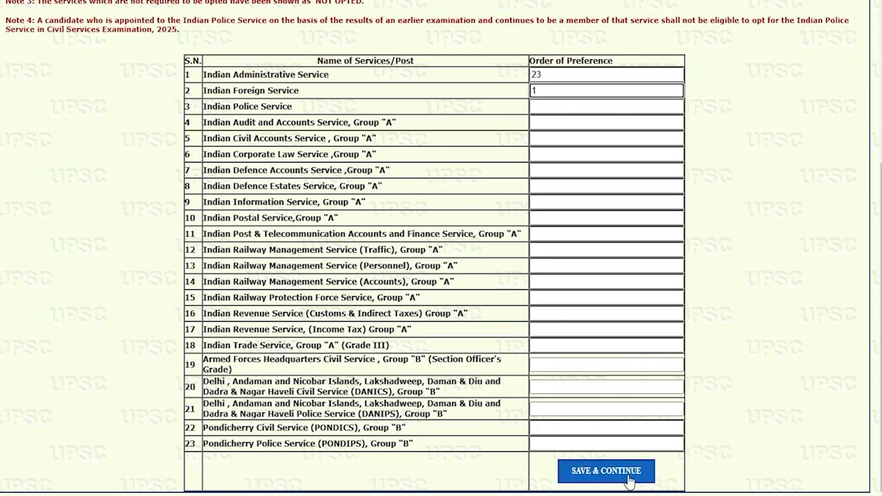
left_click(606, 471)
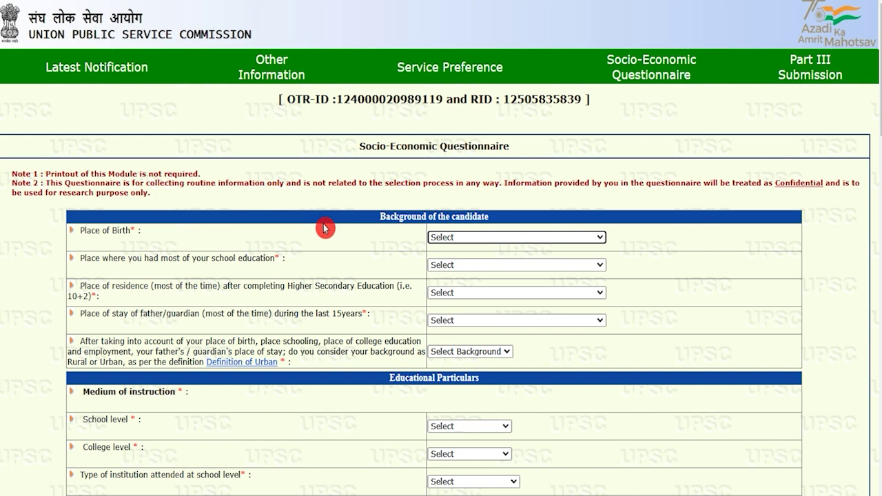
Set both Place of Birth and place of school education to Village.
left_click(468, 237)
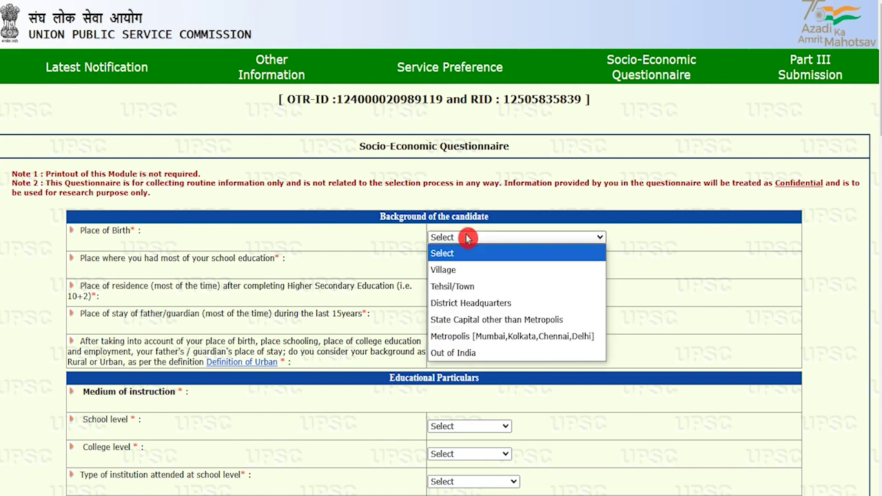
left_click(458, 274)
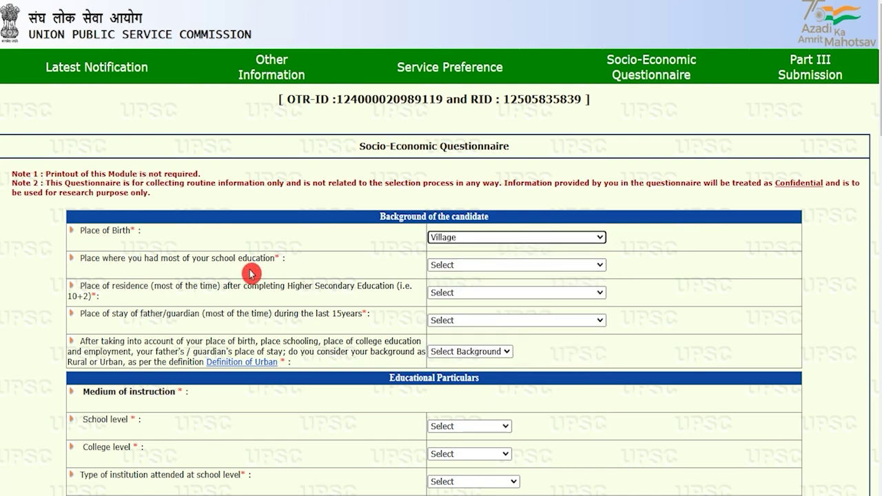
left_click_drag(91, 258, 202, 259)
left_click(454, 264)
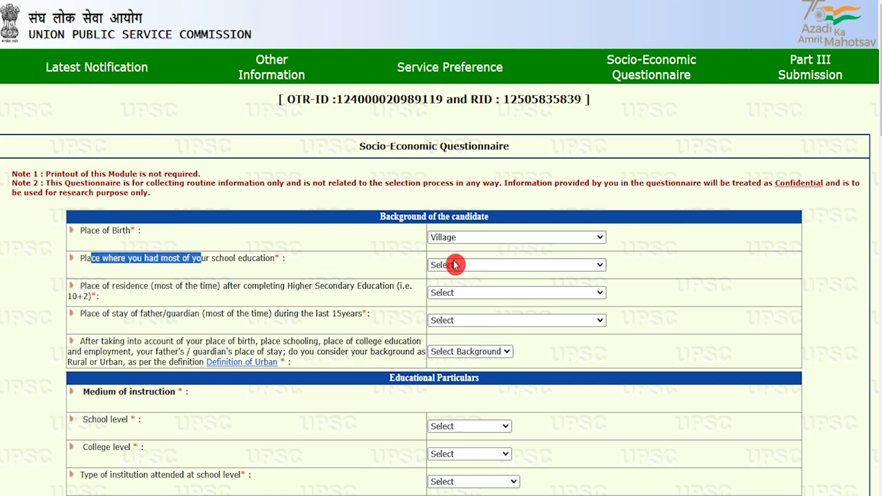
left_click(451, 298)
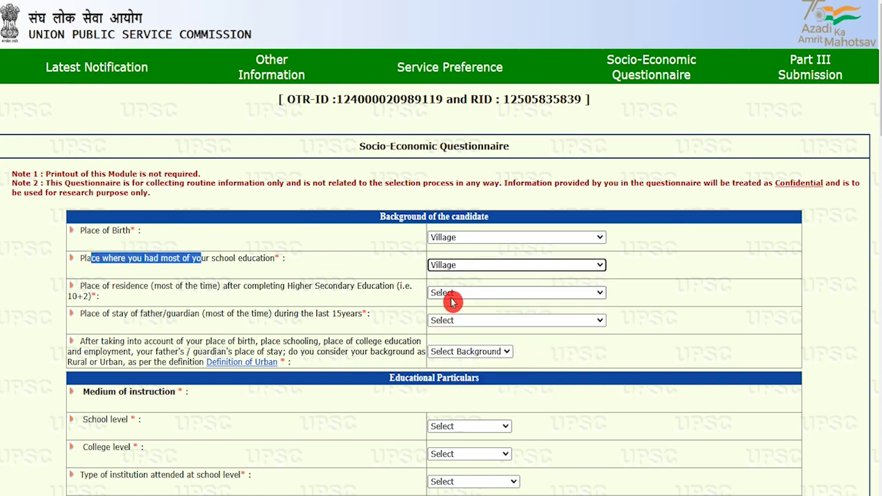
Set the post-Higher Secondary place of residence to Tehsil/Town.
left_click_drag(107, 285, 254, 284)
left_click_drag(309, 285, 372, 284)
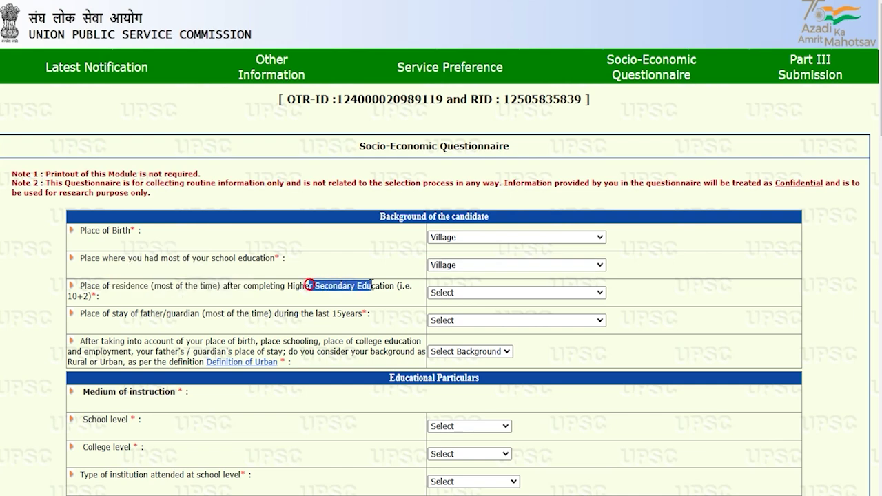
left_click(455, 292)
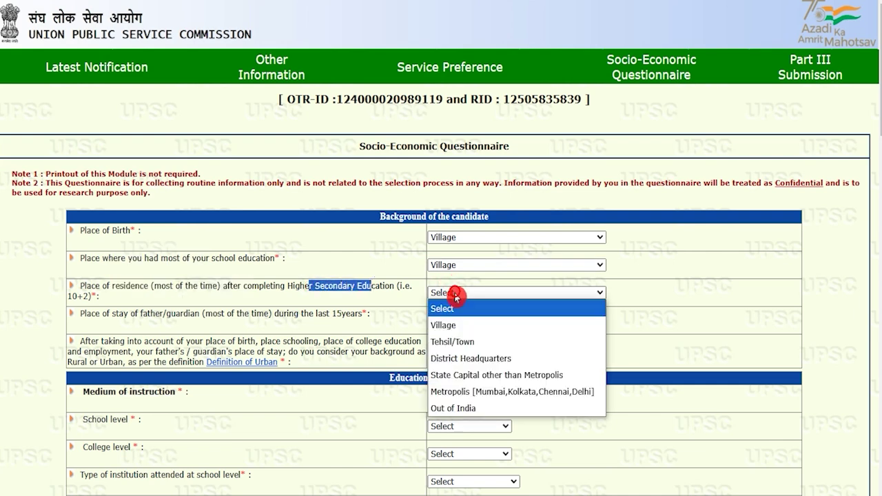
left_click(452, 327)
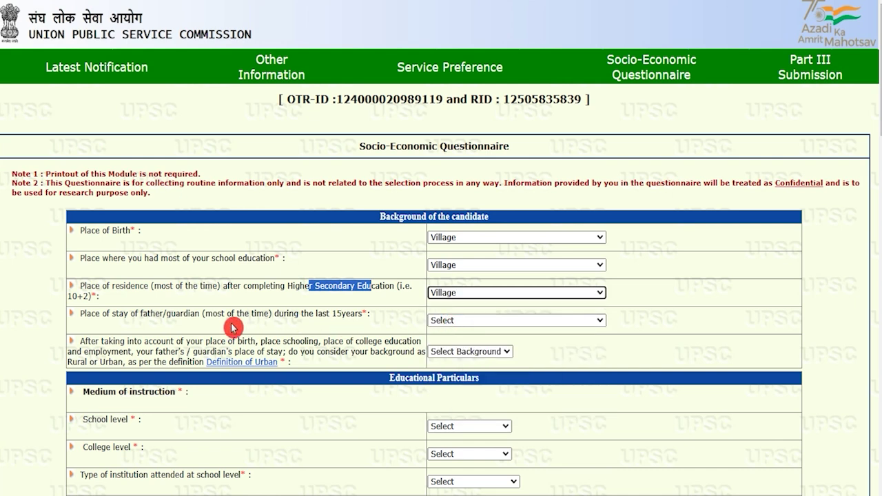
Set the father/guardian's place of stay to Village and the background to Urban.
left_click_drag(89, 313, 189, 313)
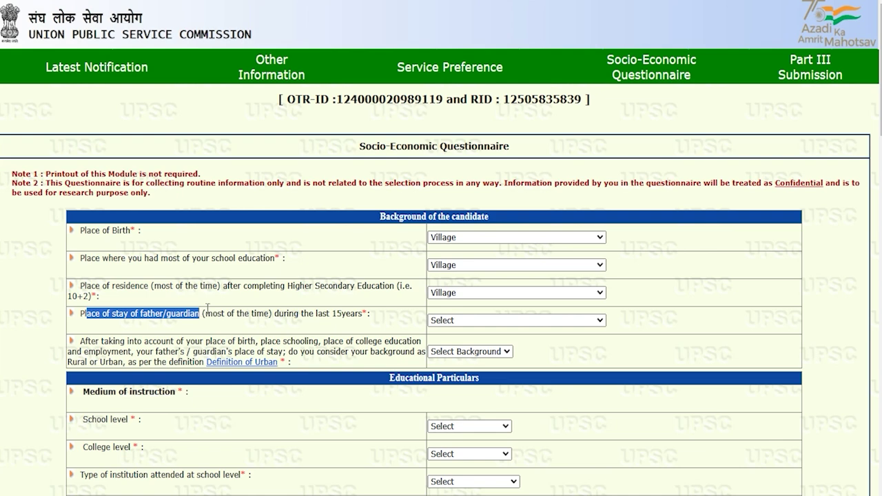
left_click_drag(301, 313, 340, 313)
left_click(455, 320)
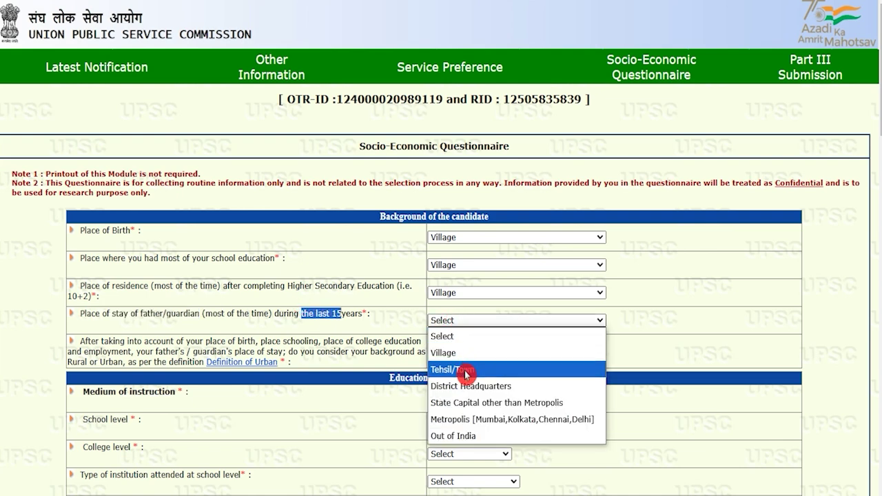
left_click(458, 353)
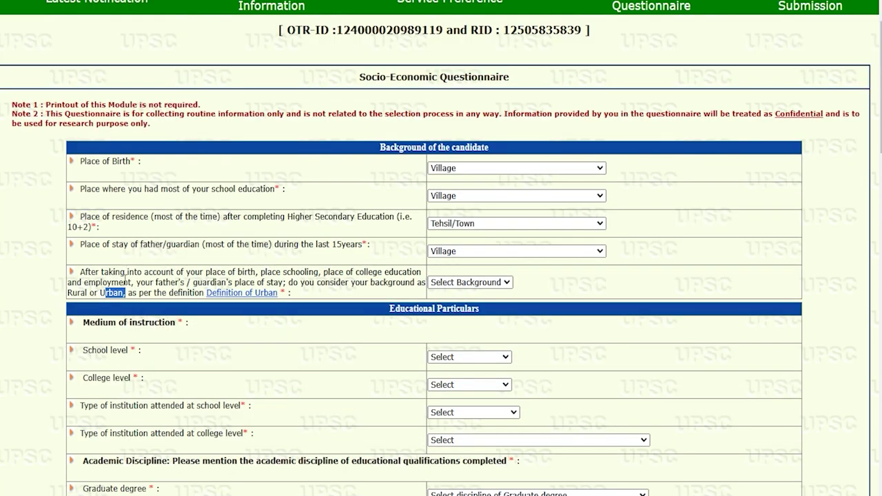
left_click(124, 279)
left_click(434, 281)
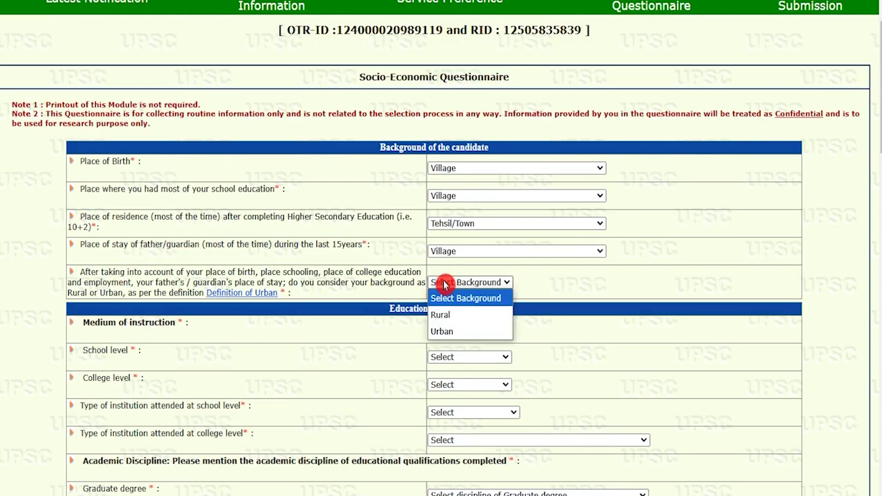
left_click(441, 332)
Choose Hindi as the medium of instruction at school and college level.
scroll(219, 369, "down", 2)
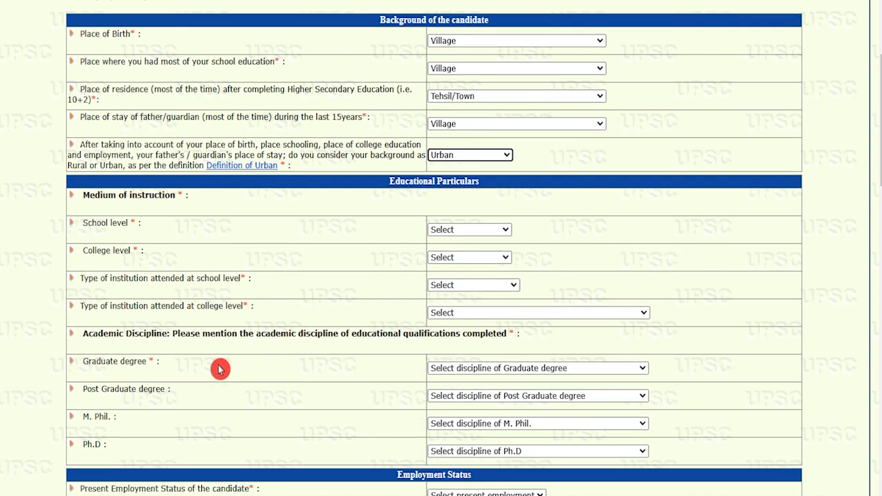
left_click(99, 183)
left_click_drag(100, 183, 135, 187)
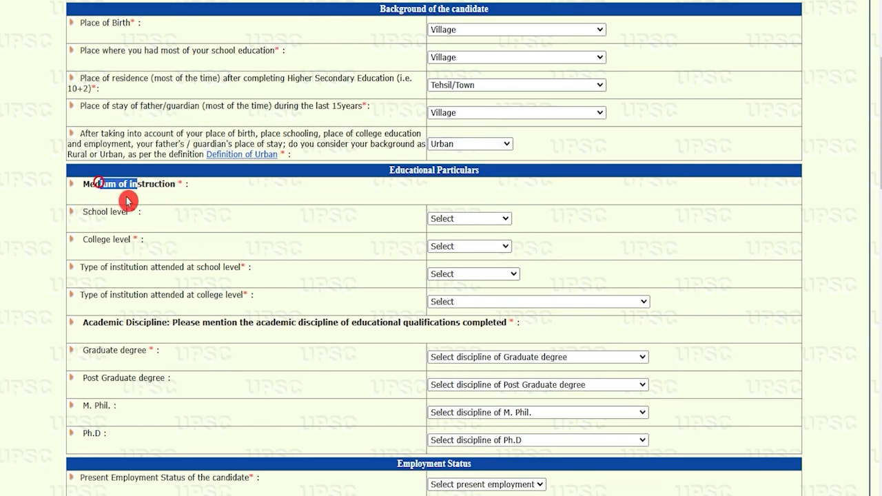
left_click_drag(100, 212, 111, 213)
left_click(436, 219)
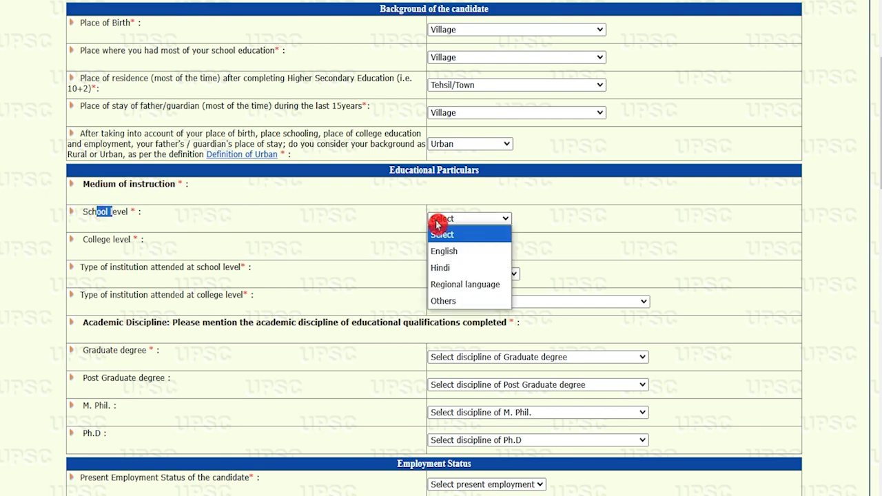
left_click(446, 269)
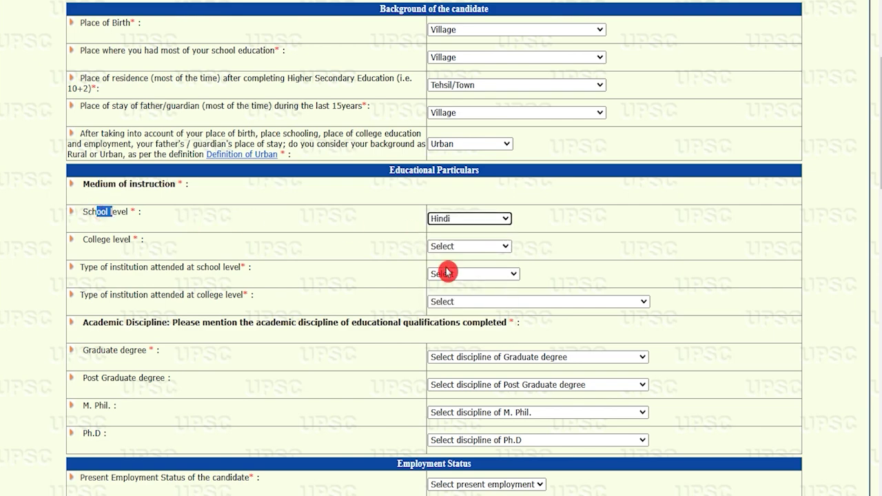
left_click(463, 246)
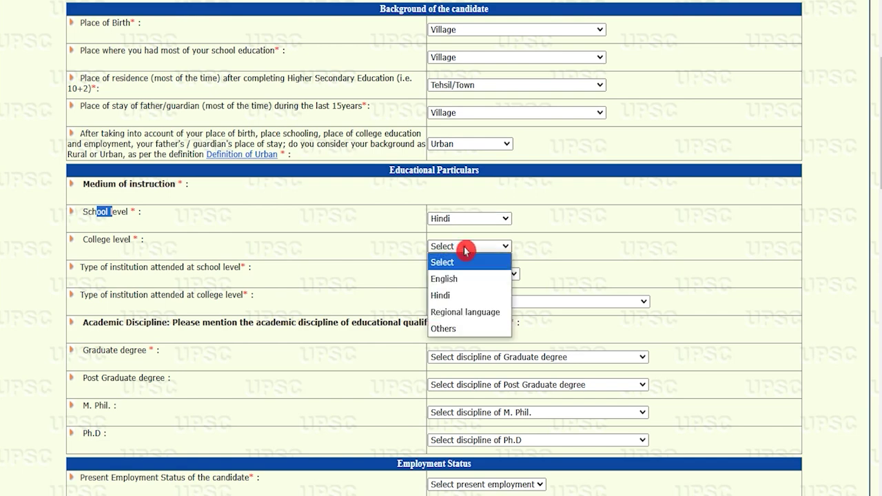
left_click(455, 294)
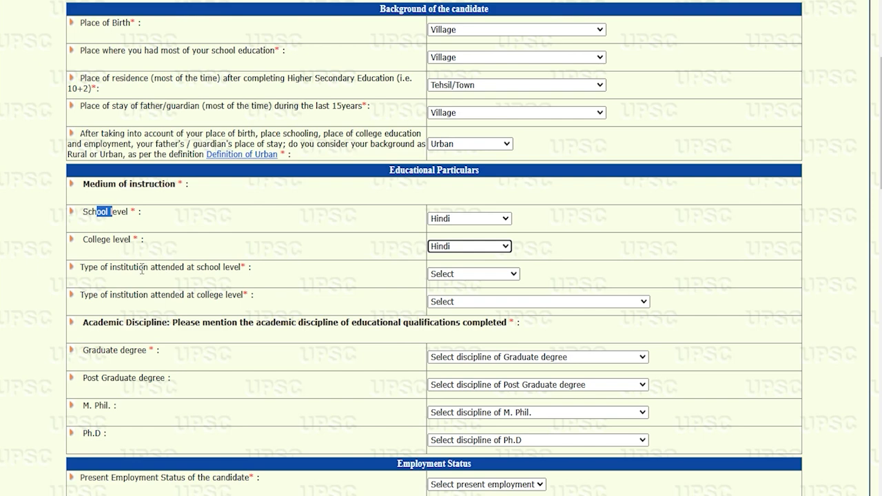
Set the institution types to Govt. School and Govt. College/ Institution.
left_click_drag(111, 267, 219, 267)
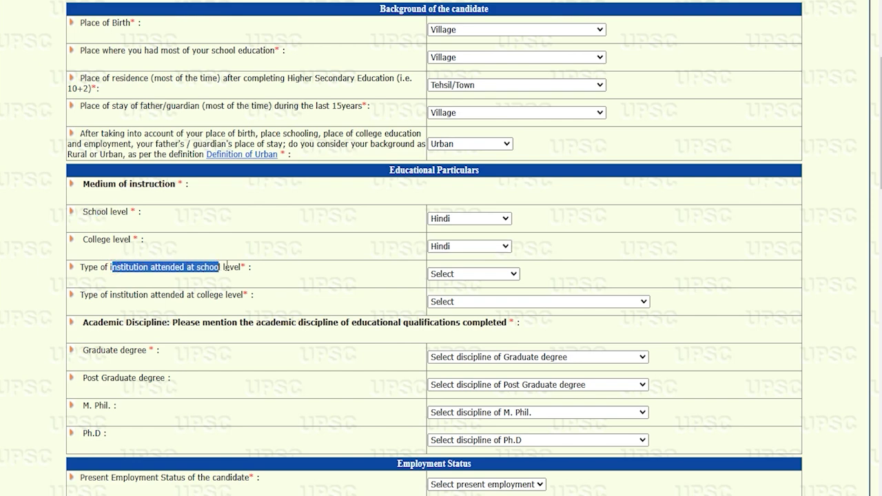
left_click(441, 273)
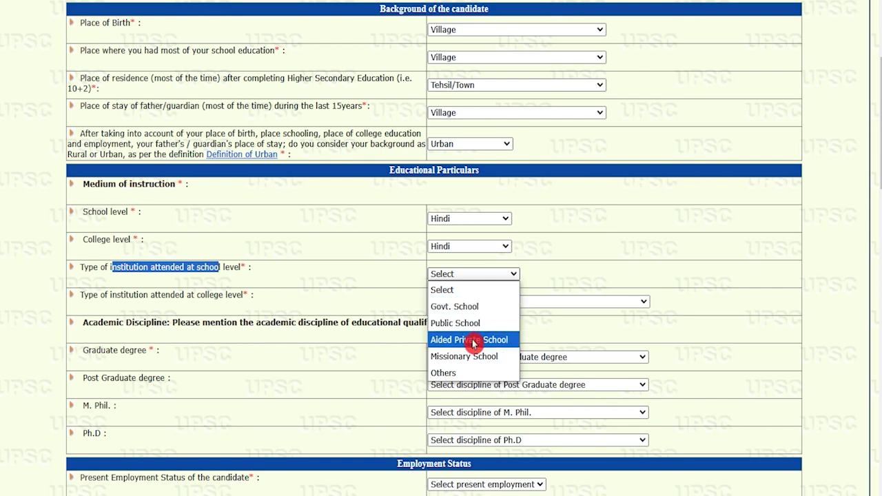
left_click(472, 306)
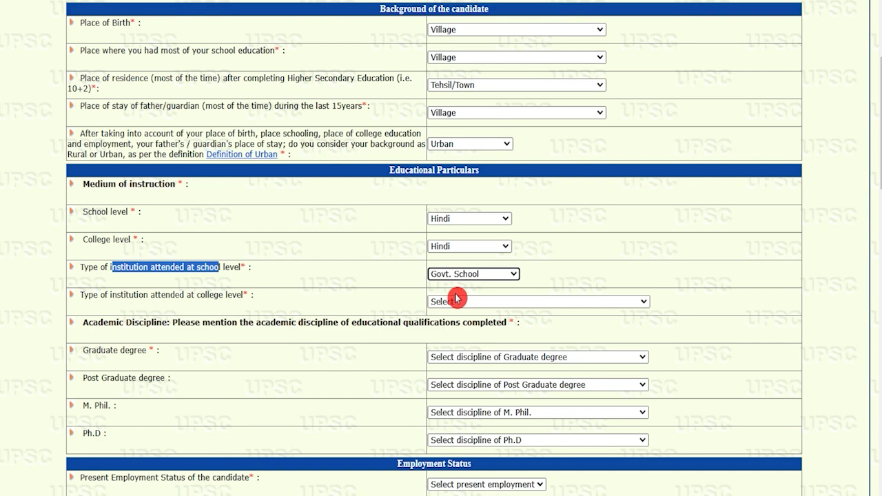
left_click(469, 304)
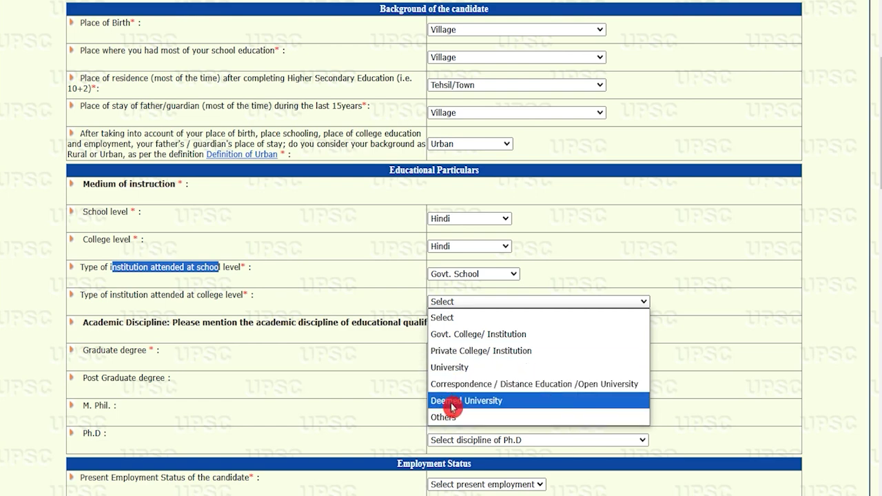
left_click(475, 335)
Set both the Graduate and Post Graduate degree disciplines to Others.
left_click_drag(132, 323, 245, 323)
left_click_drag(102, 353, 136, 353)
left_click(457, 358)
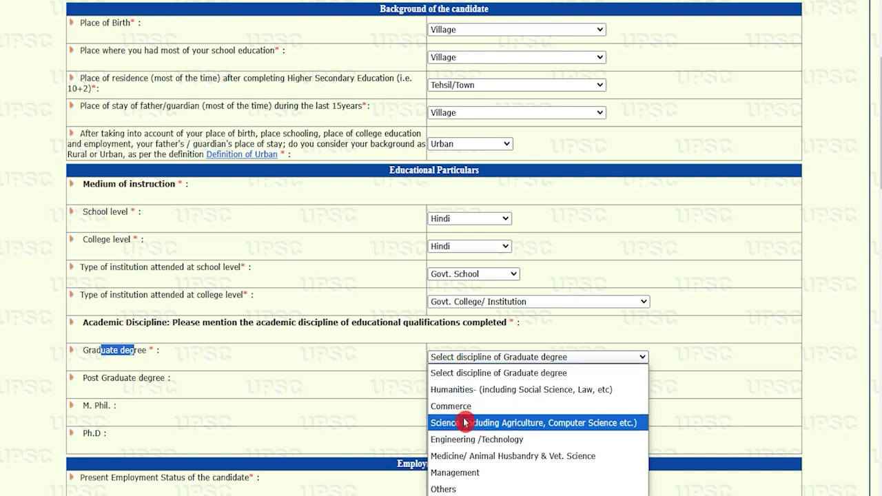
left_click(460, 488)
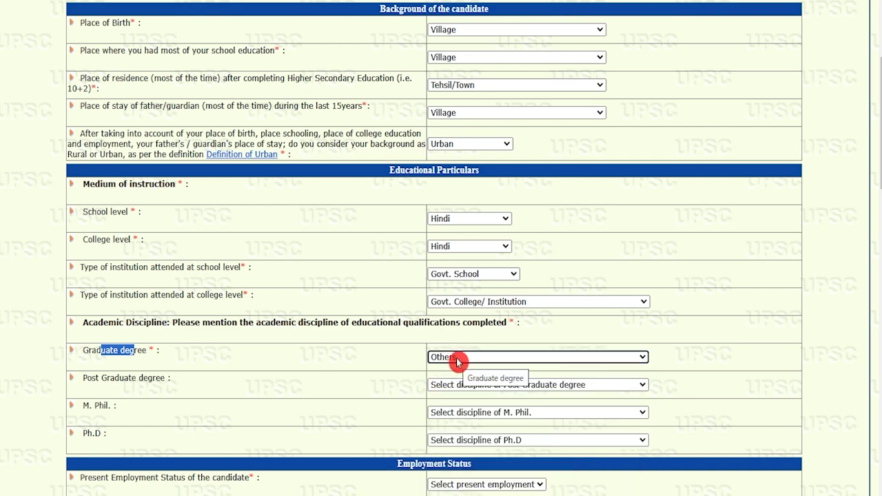
left_click_drag(88, 377, 158, 378)
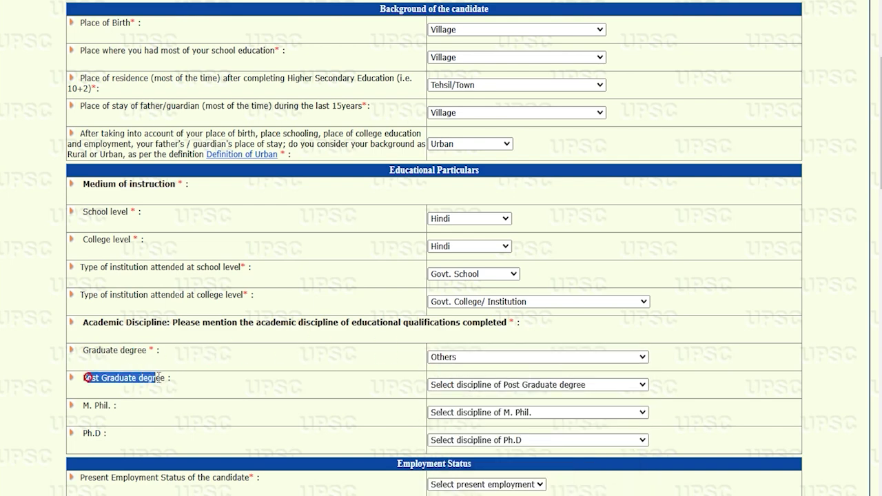
left_click(464, 384)
left_click(458, 370)
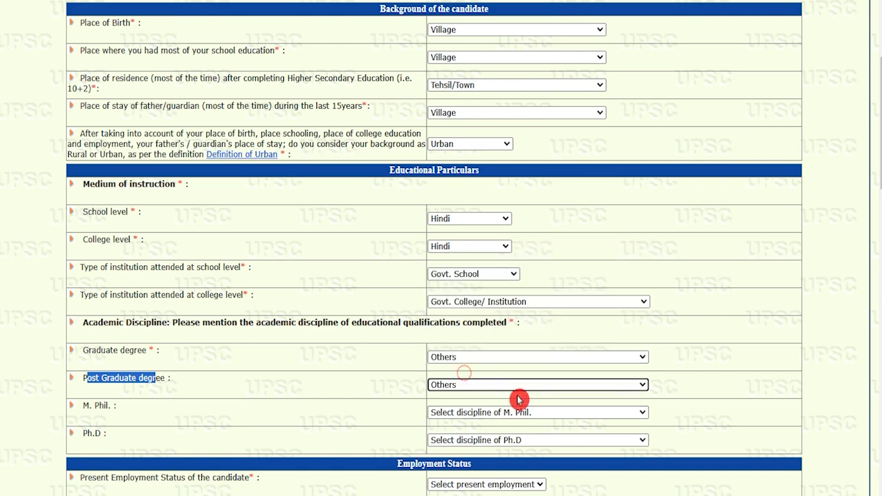
Check the M. Phil. and Ph.D discipline options without choosing any.
scroll(520, 399, "down", 2)
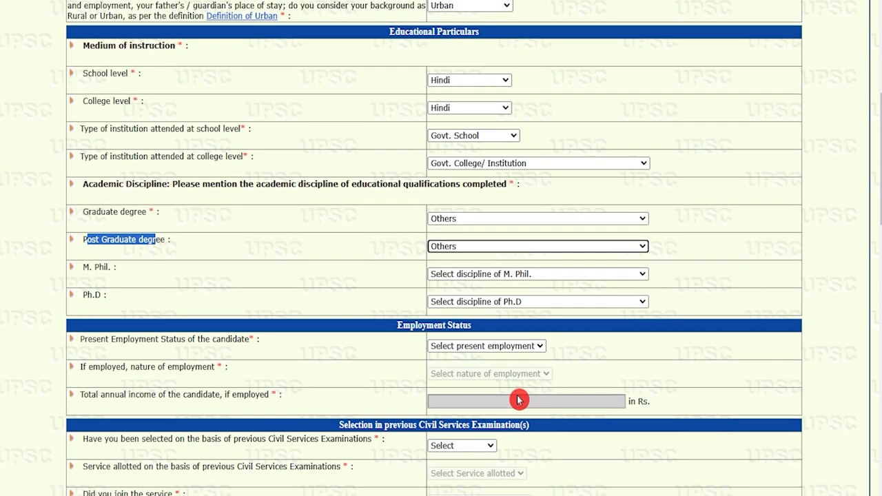
left_click(478, 276)
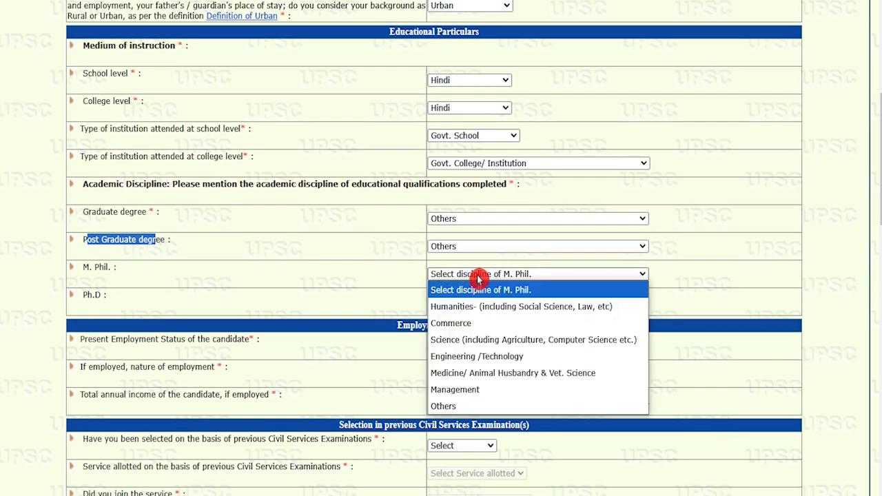
left_click(479, 275)
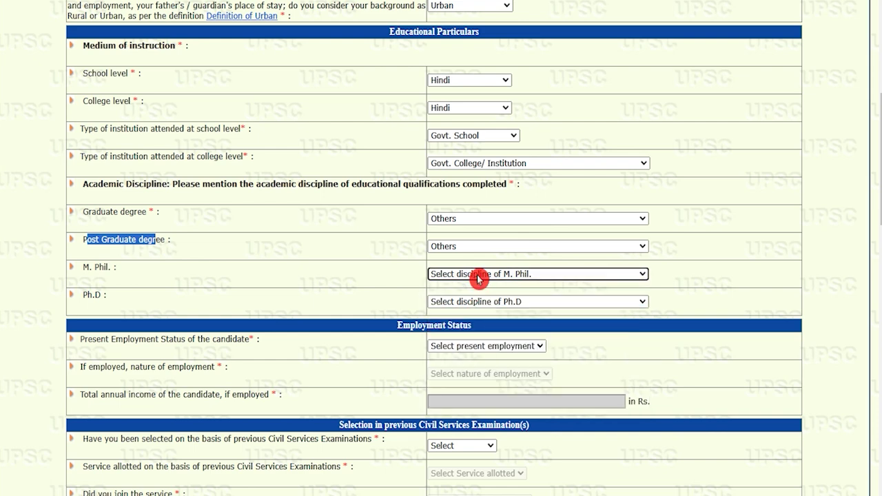
left_click(480, 303)
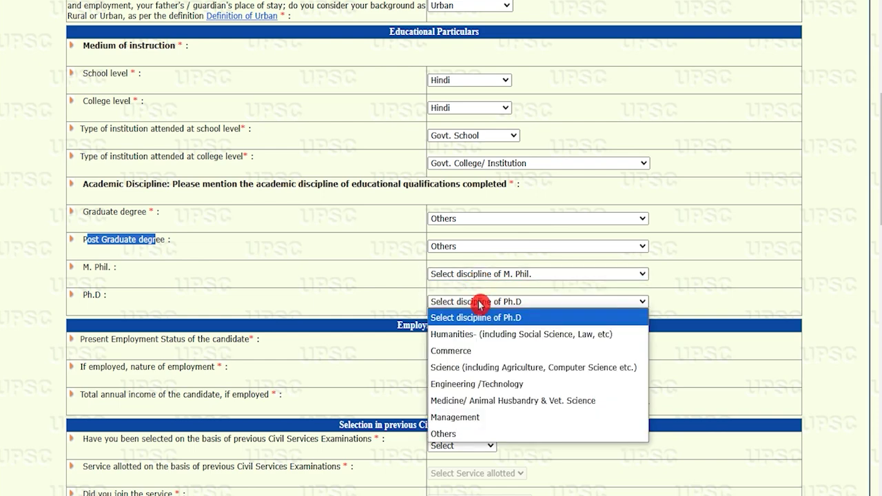
left_click(481, 304)
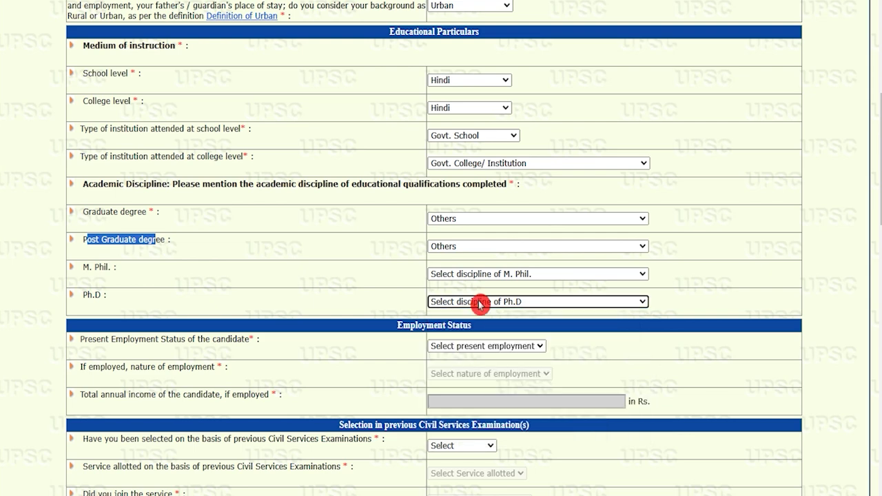
Set the present employment status to Unemployed.
left_click_drag(91, 340, 221, 339)
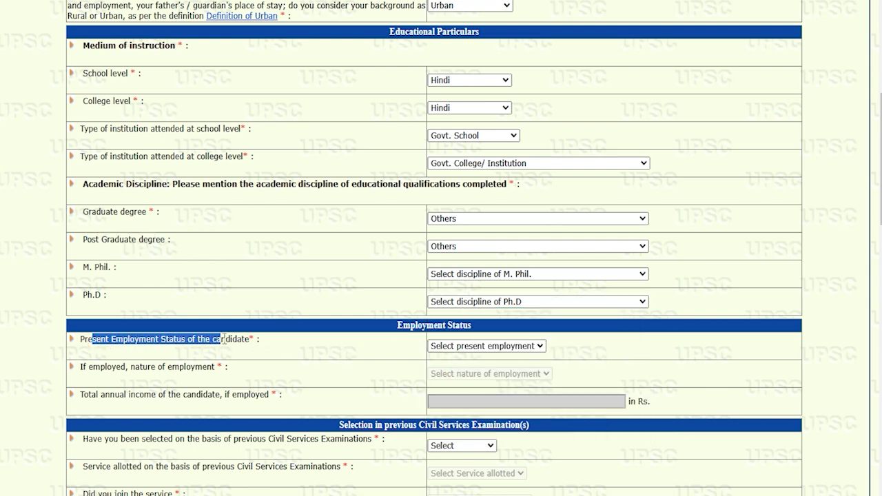
left_click(487, 346)
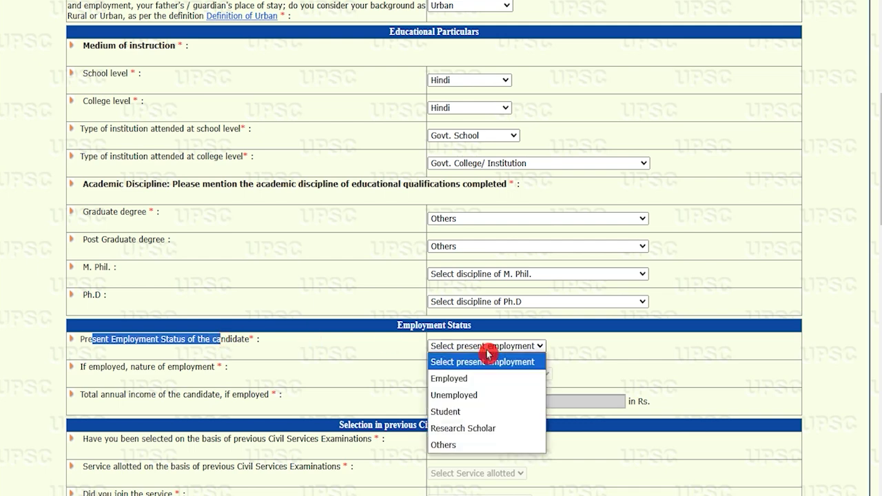
left_click(462, 378)
left_click_drag(101, 366, 181, 367)
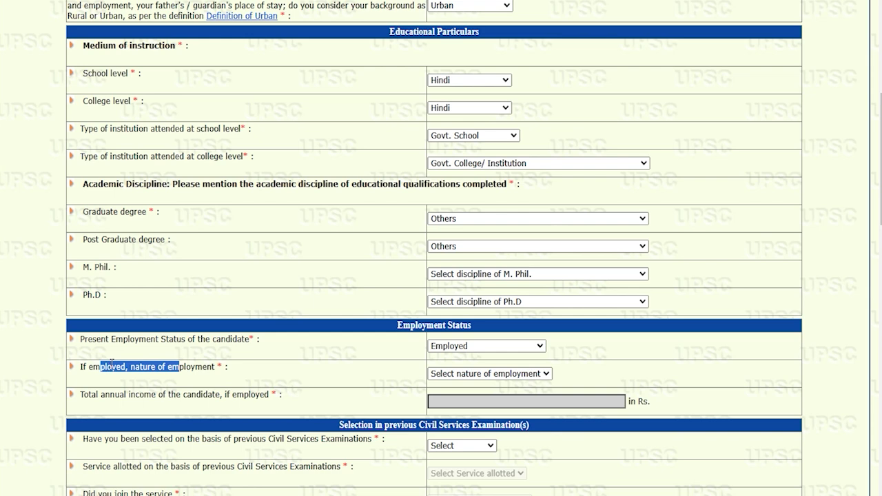
left_click_drag(122, 393, 201, 394)
left_click(447, 347)
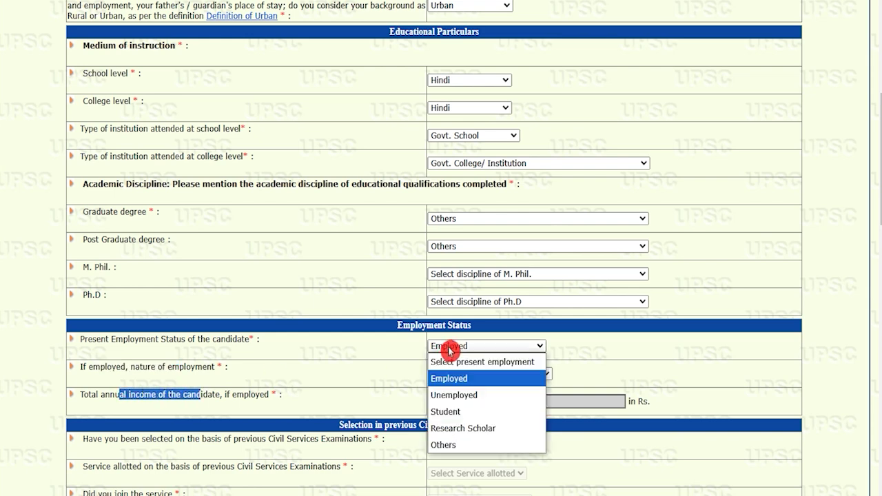
left_click(460, 395)
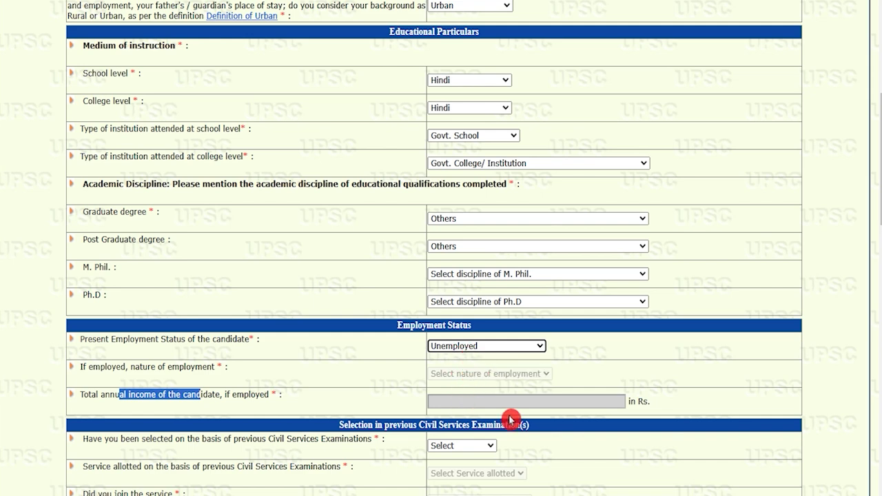
Answer No to having been previously selected through Civil Services.
scroll(406, 402, "down", 3)
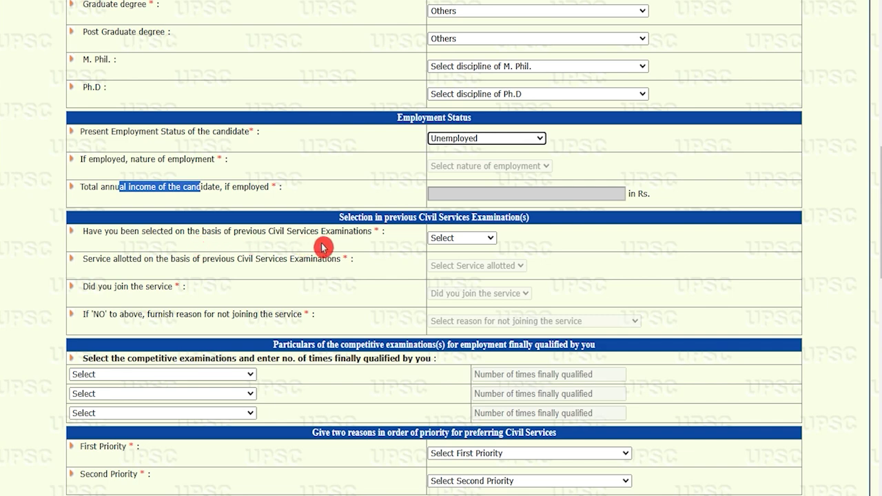
left_click(388, 219)
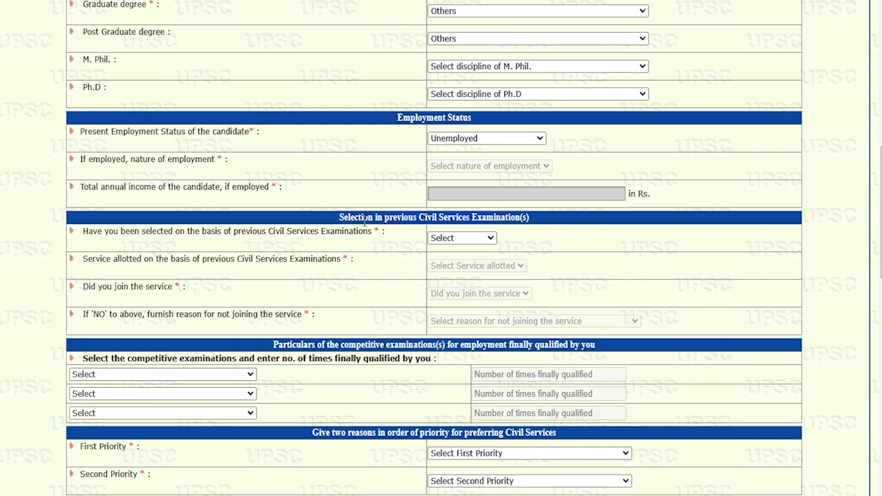
left_click(451, 238)
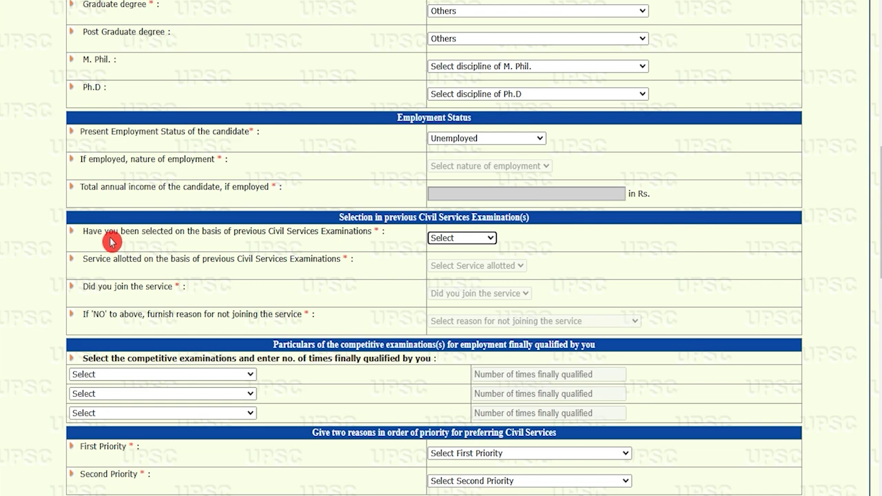
left_click_drag(105, 232, 275, 233)
left_click(474, 241)
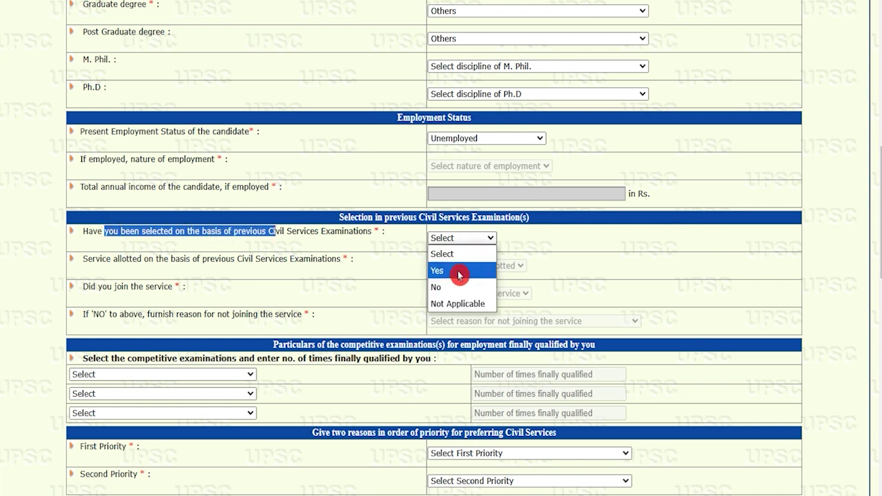
left_click(451, 287)
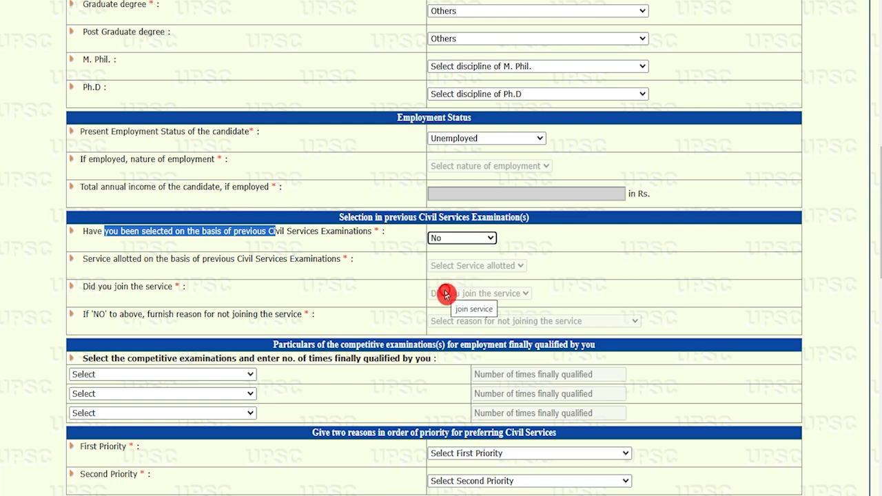
Choose Any other Examination for all three qualified competitive examination rows.
left_click(214, 379)
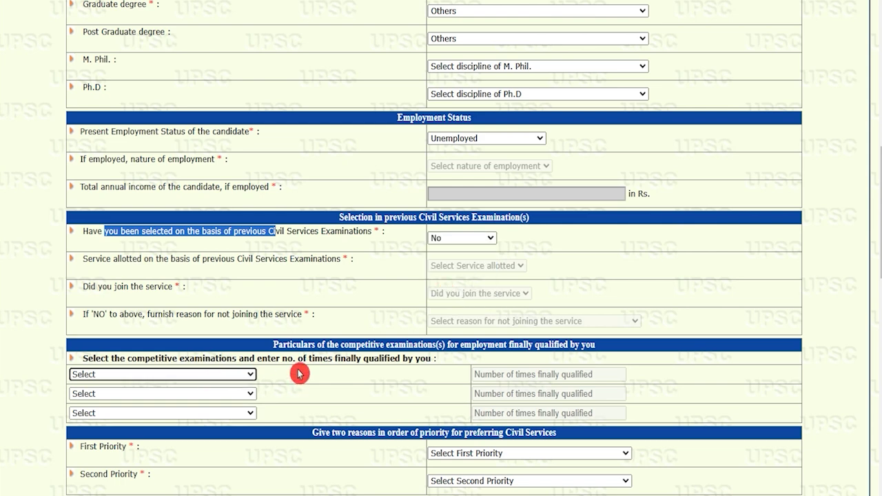
left_click(339, 348)
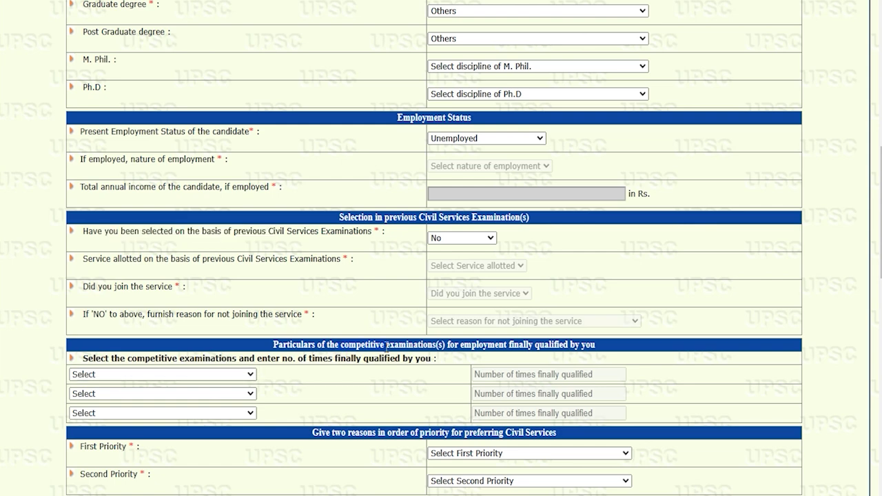
scroll(257, 203, "down", 3)
left_click(257, 203)
left_click(232, 174)
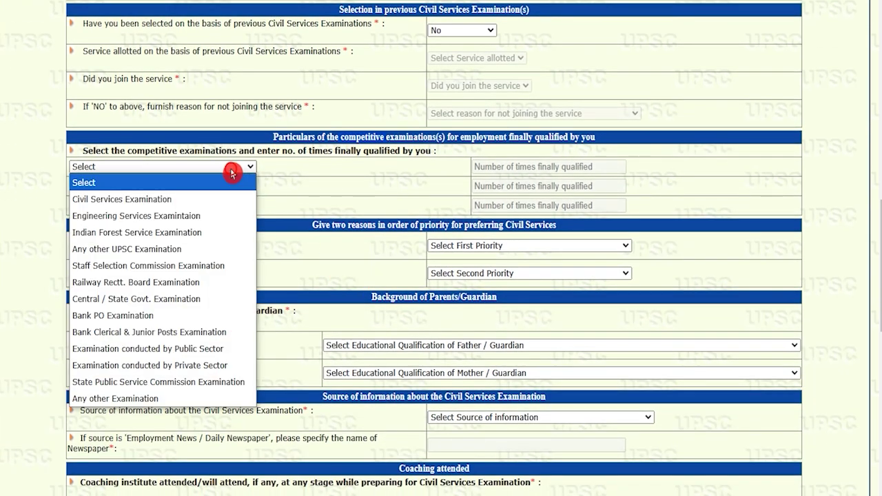
left_click(150, 399)
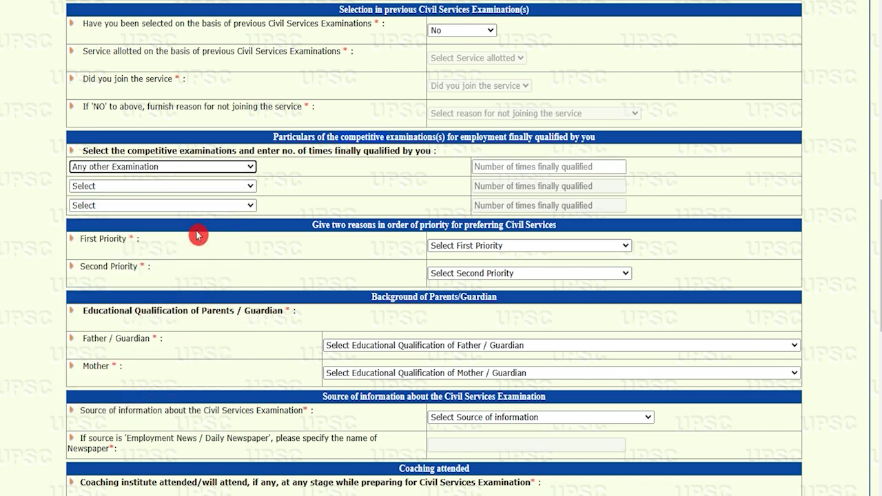
left_click(195, 193)
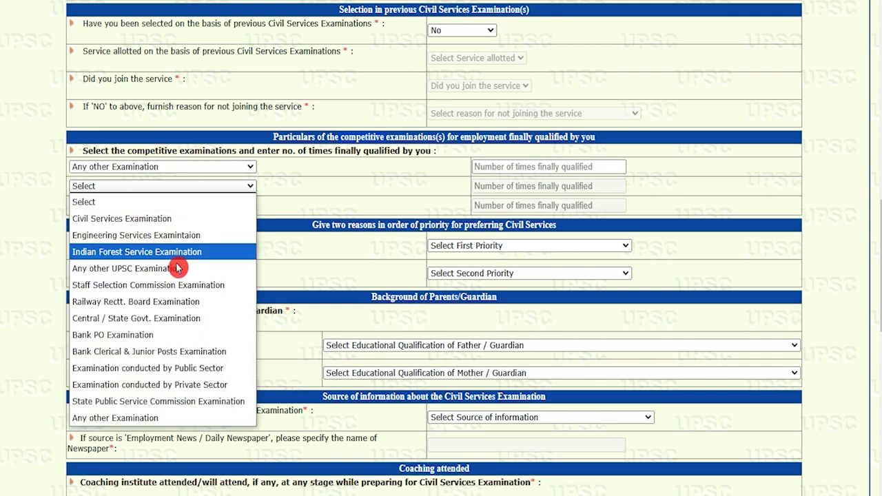
left_click(148, 418)
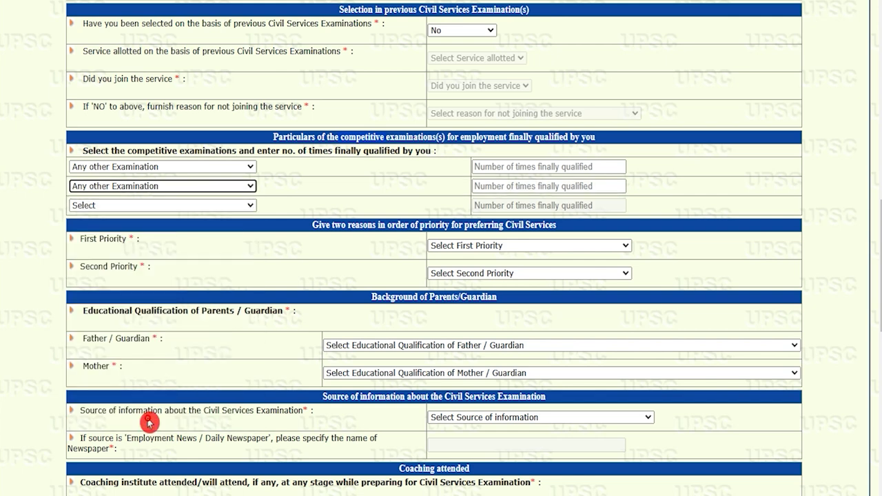
left_click(202, 207)
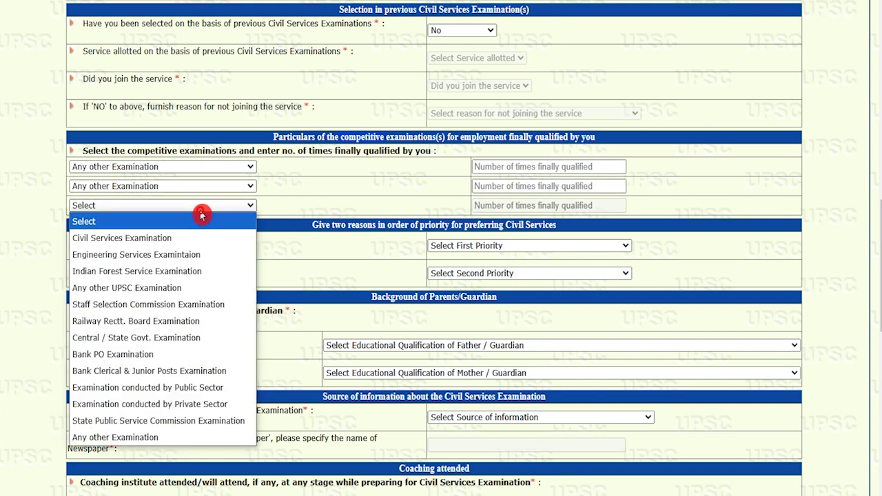
left_click(141, 438)
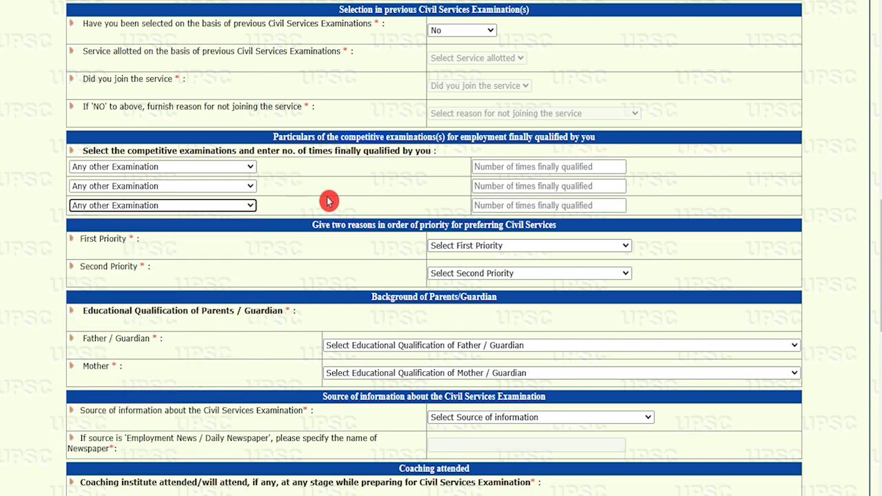
left_click(461, 246)
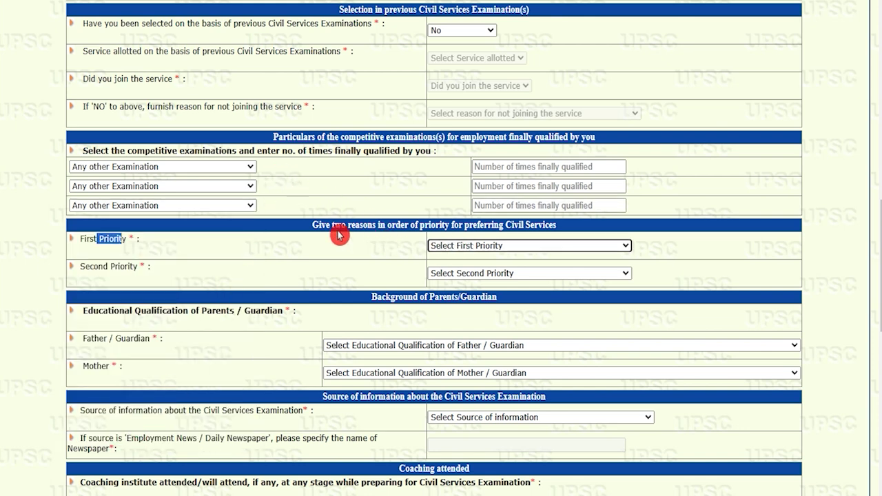
Set both the First and Second Priority reasons for preferring Civil Services to 'Any Other reason'.
left_click(91, 241)
left_click_drag(85, 239, 114, 240)
left_click(470, 244)
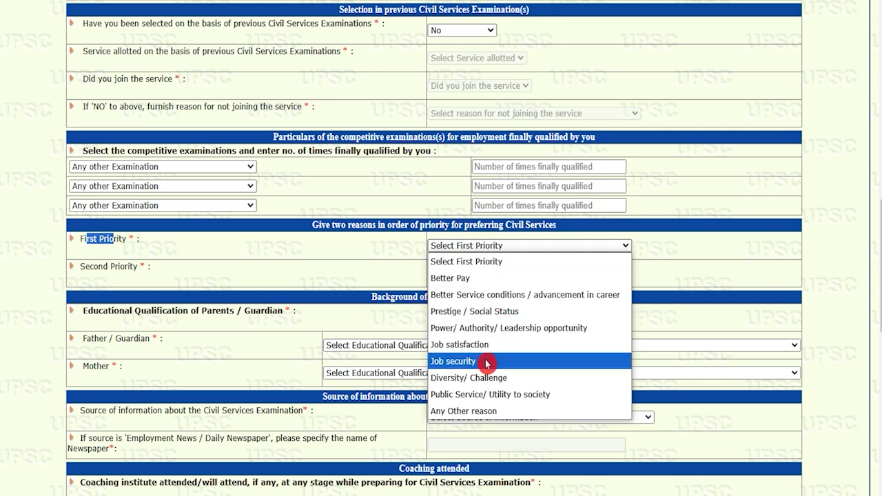
left_click(481, 410)
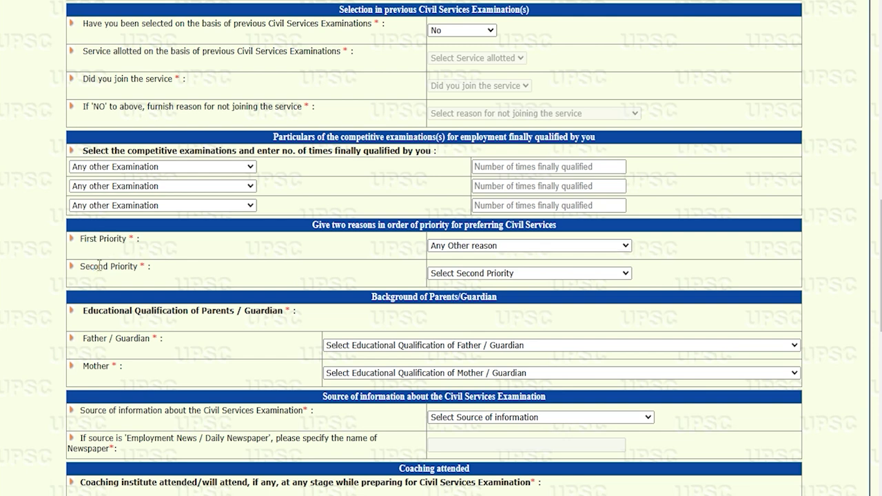
left_click(471, 271)
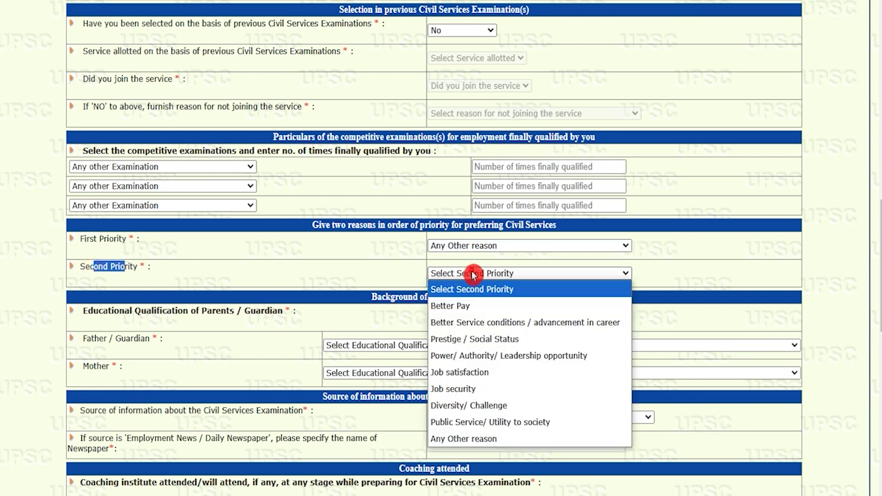
left_click(472, 439)
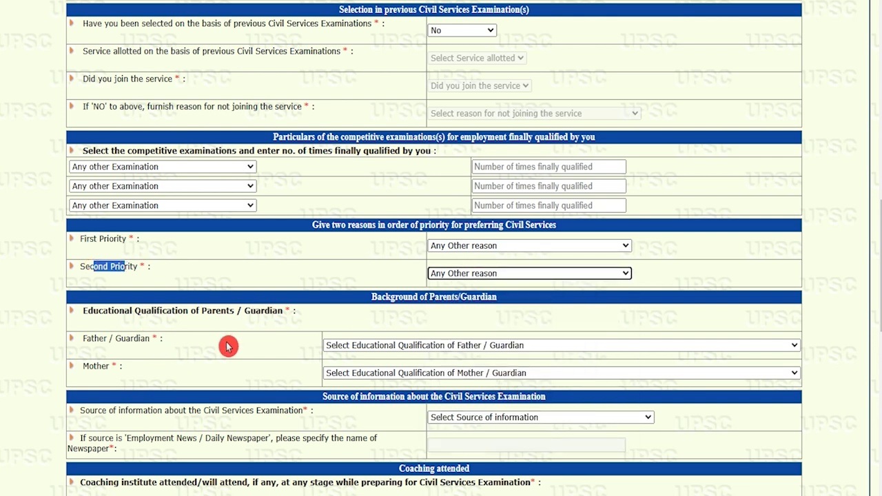
Set the Father/Guardian's and Mother's educational qualification to 'Graduate'.
left_click(384, 295)
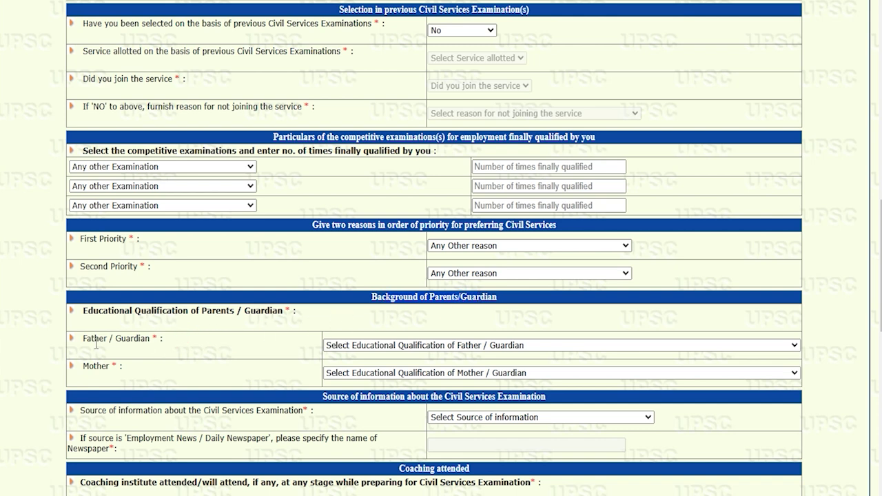
left_click(384, 347)
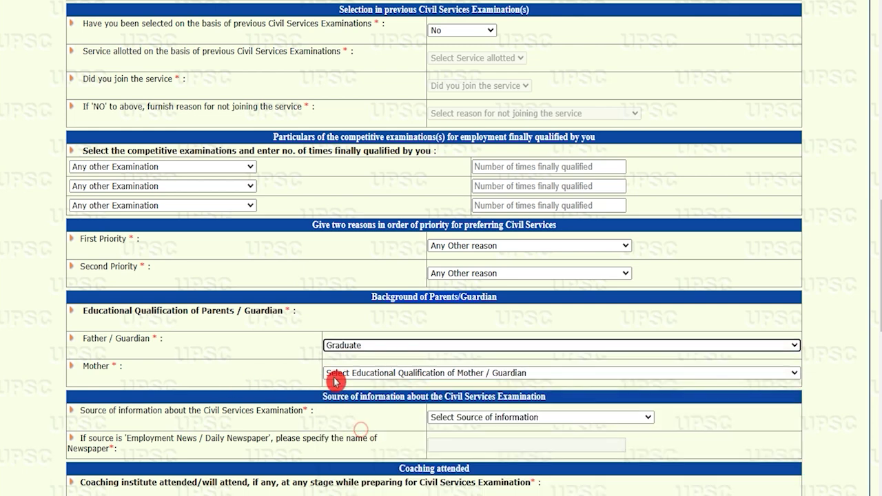
left_click(363, 376)
left_click(360, 311)
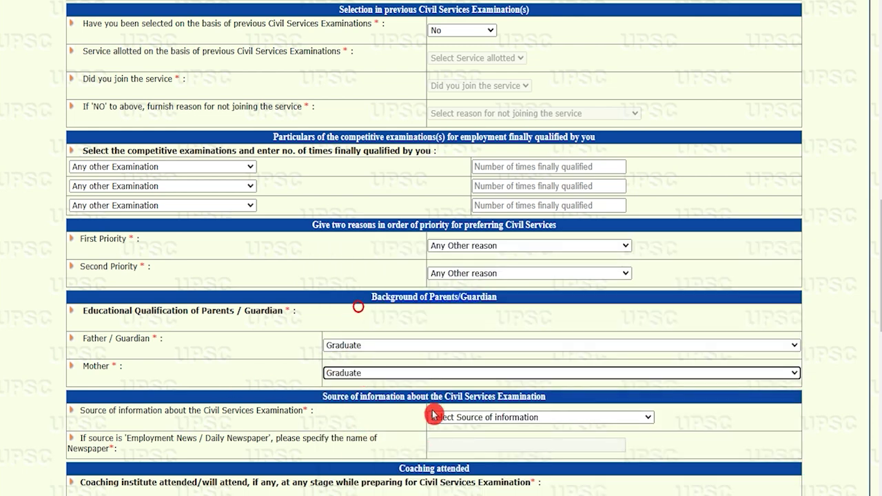
Choose 'UPSC Website' as the source of information about the Civil Services Examination.
scroll(501, 282, "down", 2)
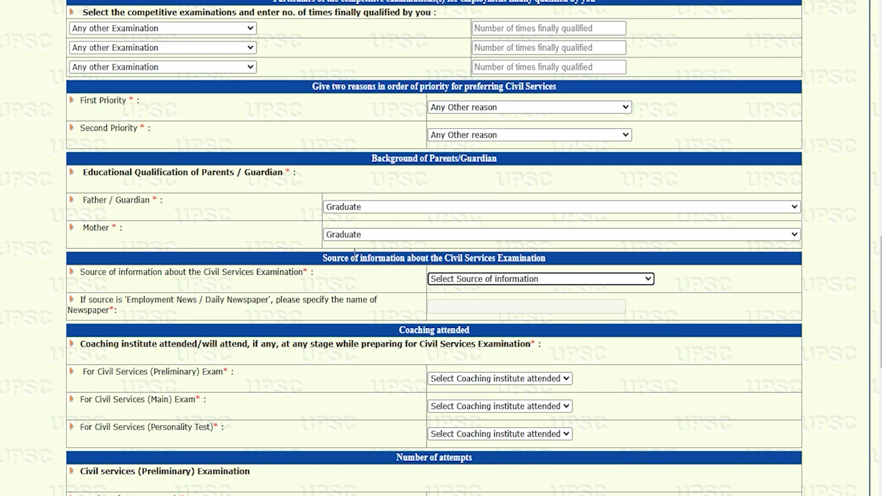
mouse_move(330, 259)
left_mouse_down()
mouse_move(321, 270)
mouse_move(329, 258)
left_mouse_up()
left_click_drag(219, 266, 500, 275)
left_click(499, 276)
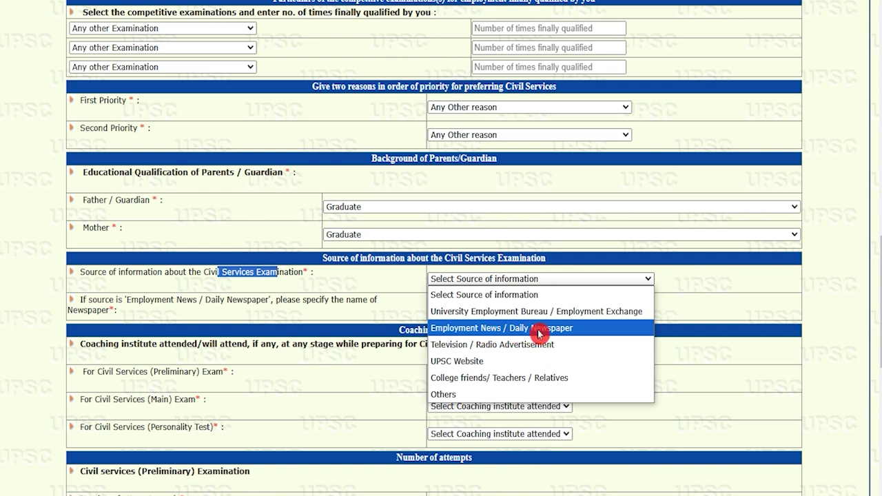
left_click(488, 361)
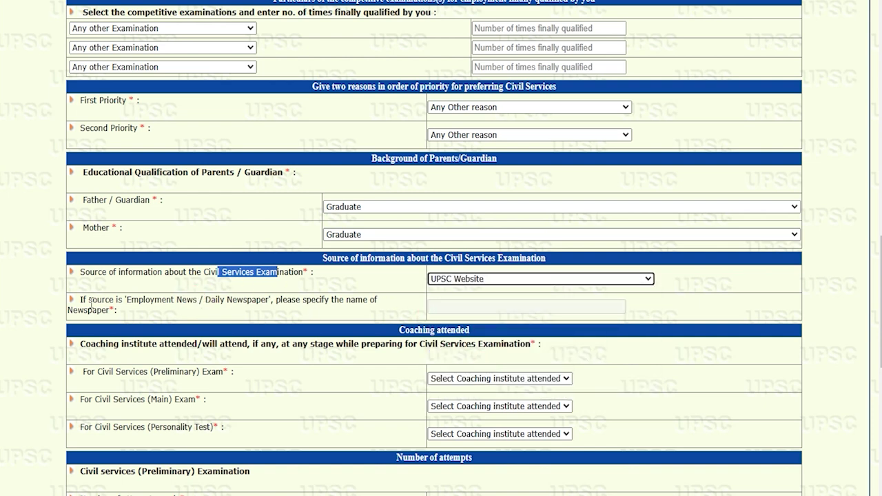
left_click_drag(87, 300, 163, 301)
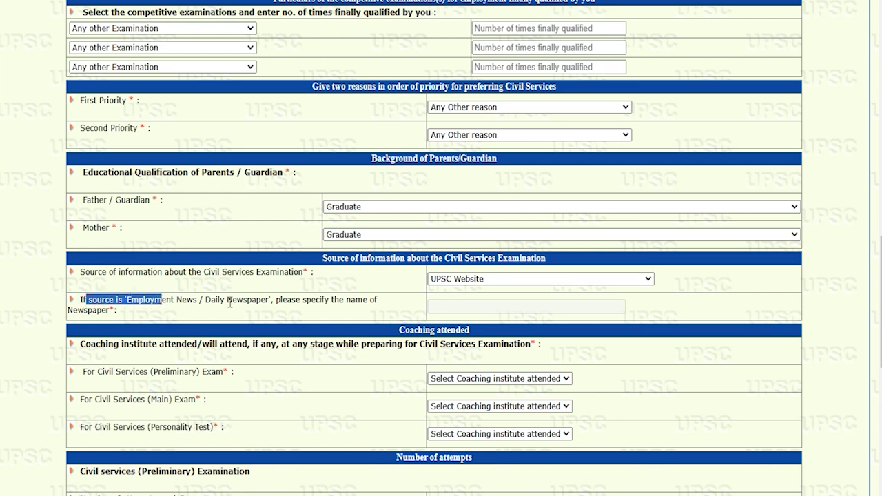
left_click_drag(226, 300, 266, 303)
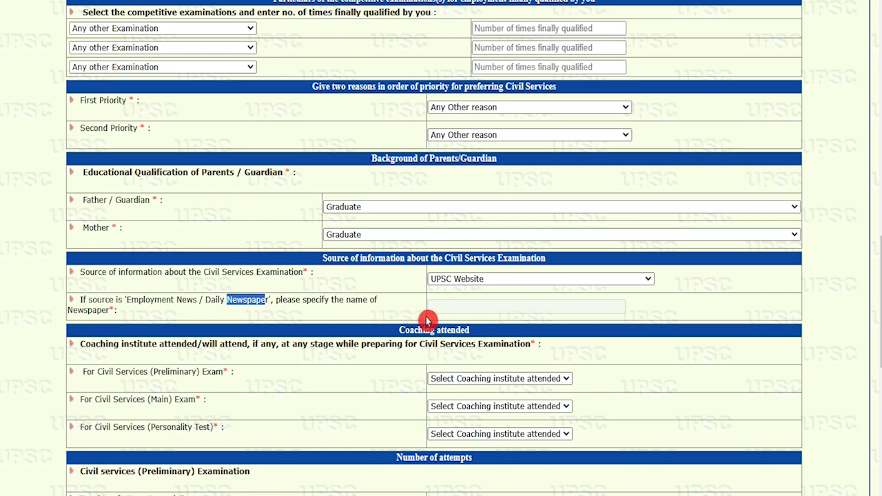
Select 'Private Coaching Centre' as coaching for Preliminary, Main and Personality Test.
scroll(190, 239, "down", 2)
left_click(189, 238)
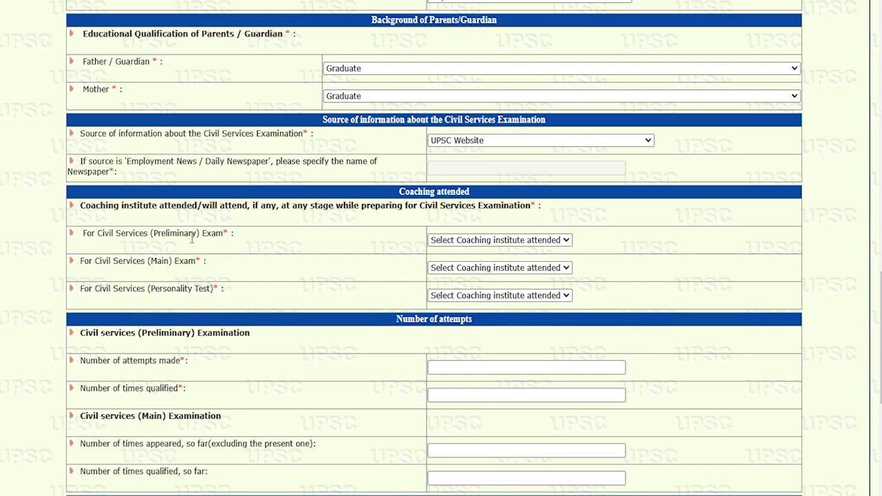
left_click_drag(97, 236, 200, 235)
left_click(440, 240)
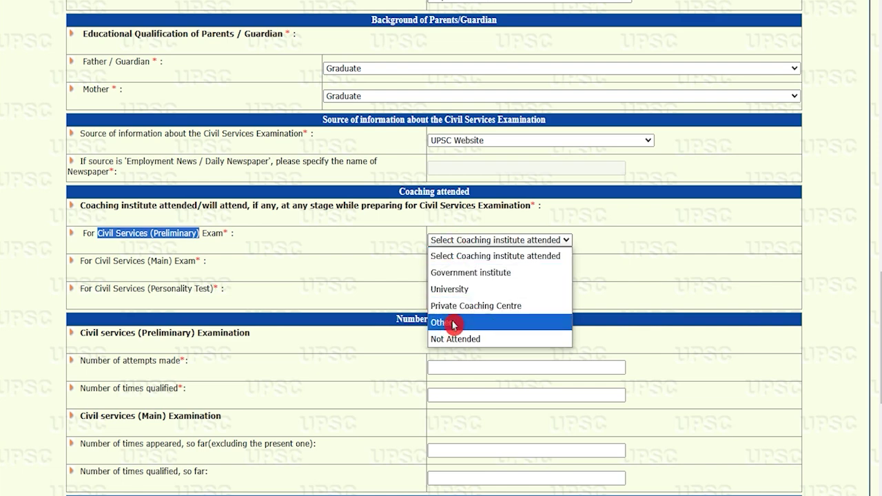
left_click(458, 305)
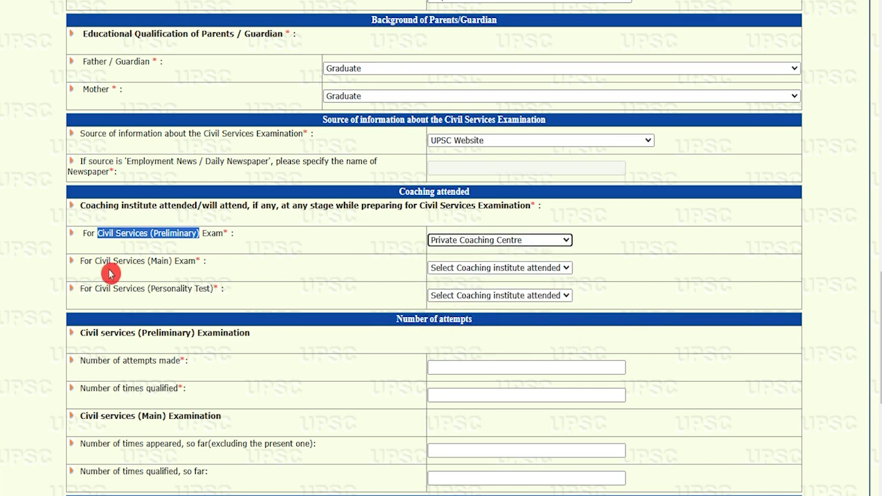
left_click_drag(105, 265, 170, 264)
left_click(481, 268)
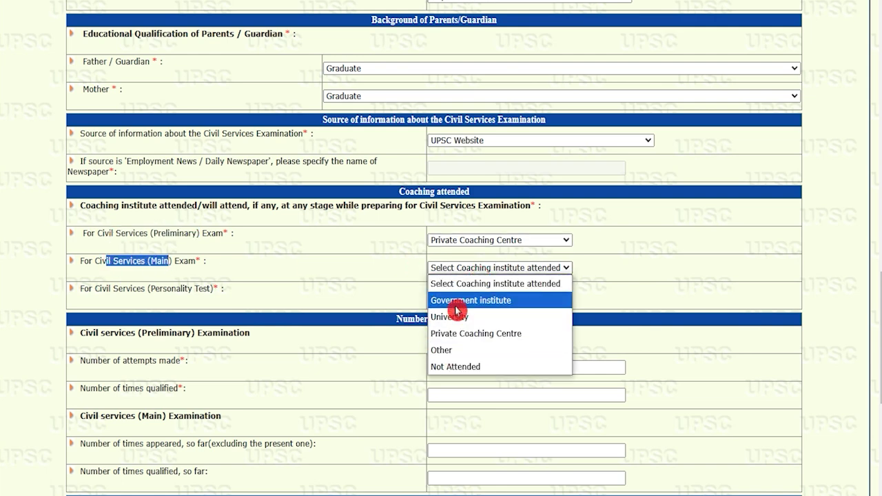
left_click(455, 334)
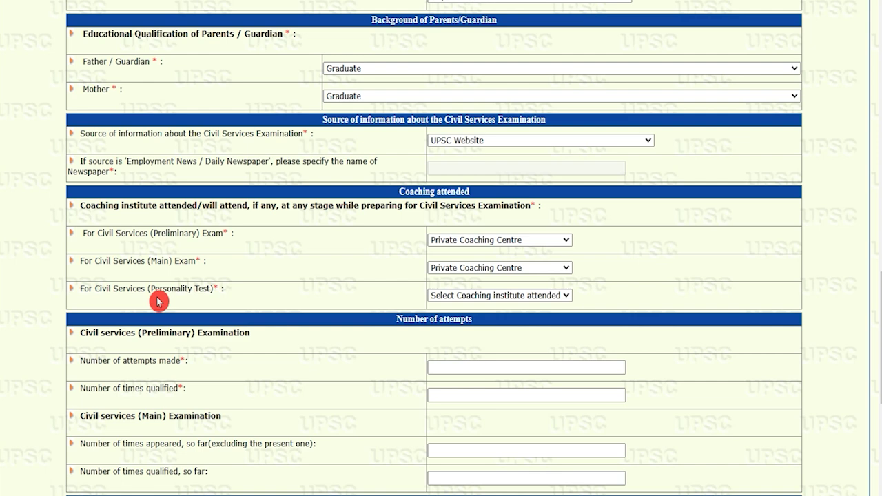
left_click_drag(96, 287, 190, 289)
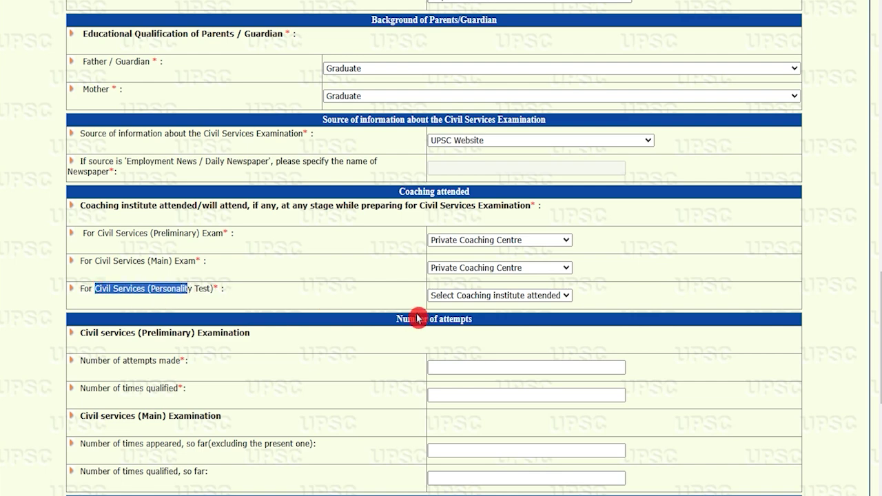
left_click(449, 296)
left_click(455, 364)
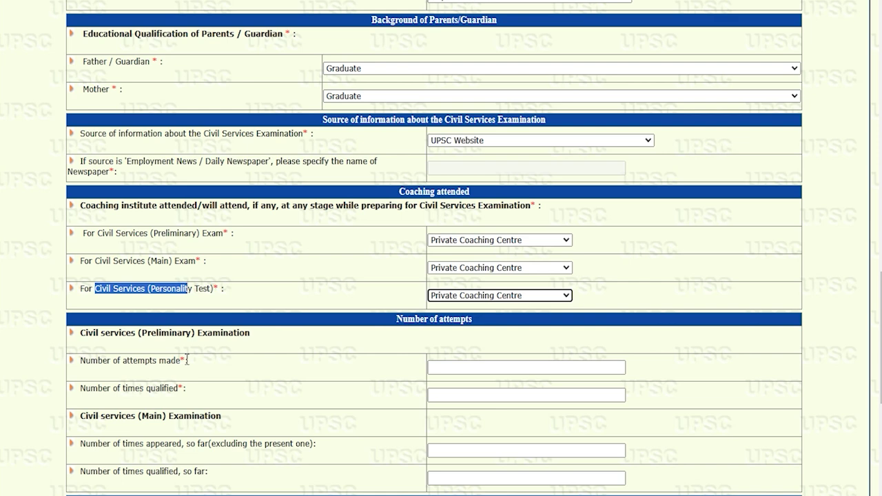
Go to the Number of attempts made field for the Preliminary Examination.
left_click_drag(95, 333, 242, 334)
scroll(241, 334, "down", 2)
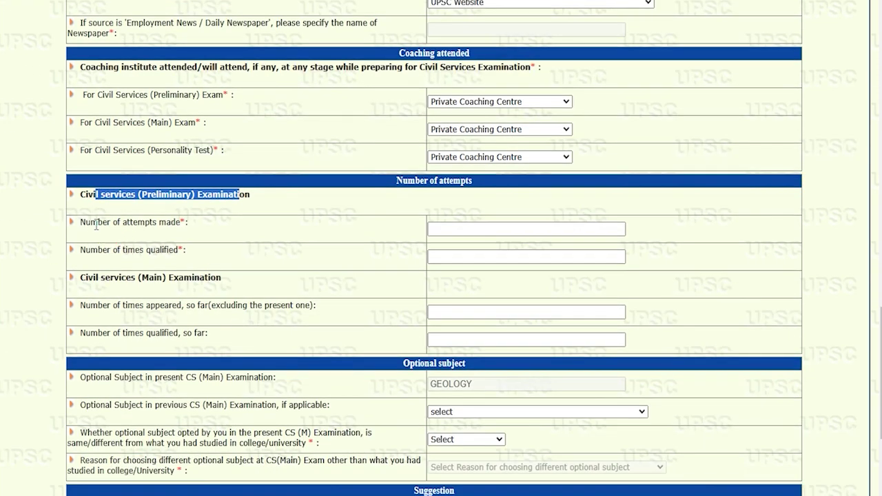
left_click_drag(90, 223, 151, 223)
left_click(465, 236)
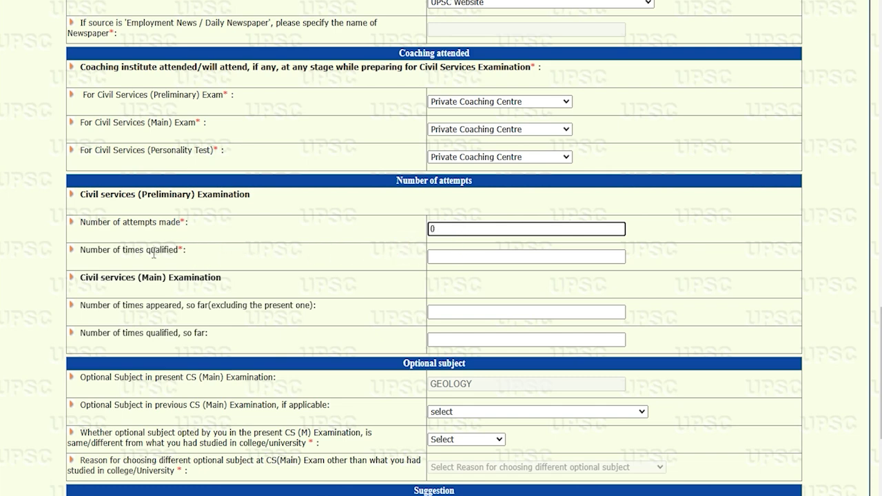
Enter 0 for prelims times qualified and for Main exam times appeared and qualified.
left_click(449, 257)
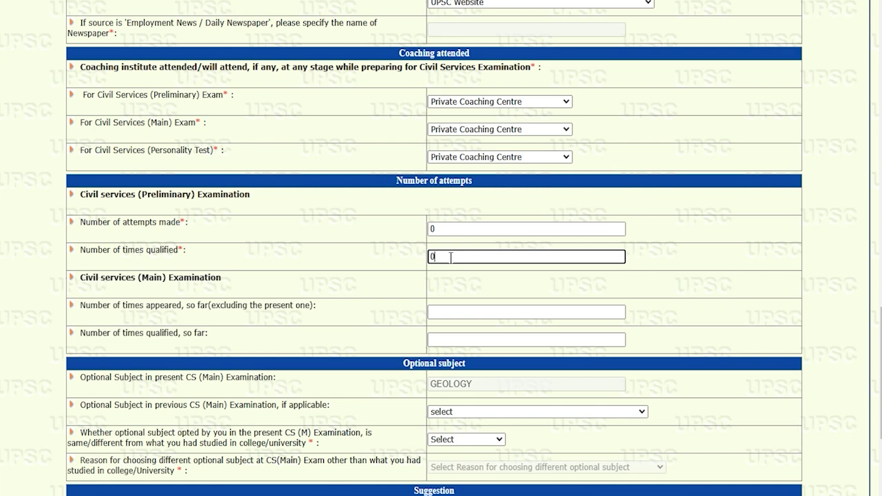
left_click_drag(85, 278, 205, 278)
left_click_drag(94, 305, 182, 305)
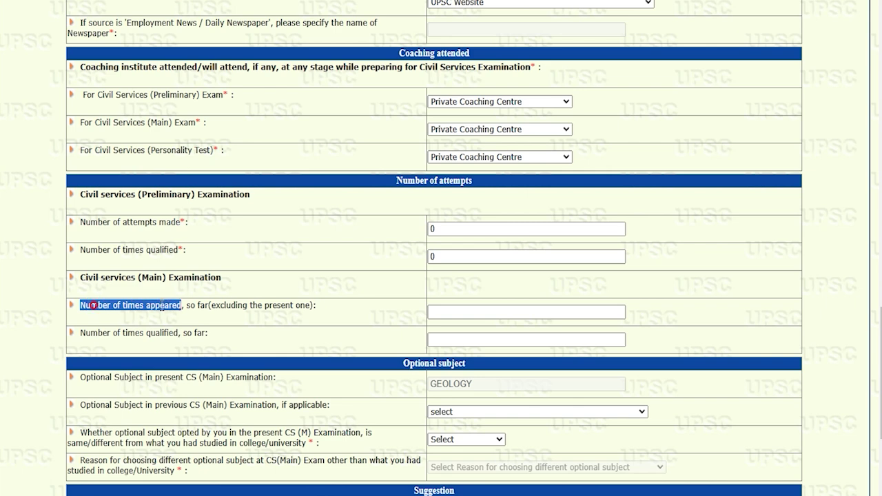
left_click(448, 312)
type("0")
left_click(451, 337)
type("0")
scroll(451, 337, "down", 2)
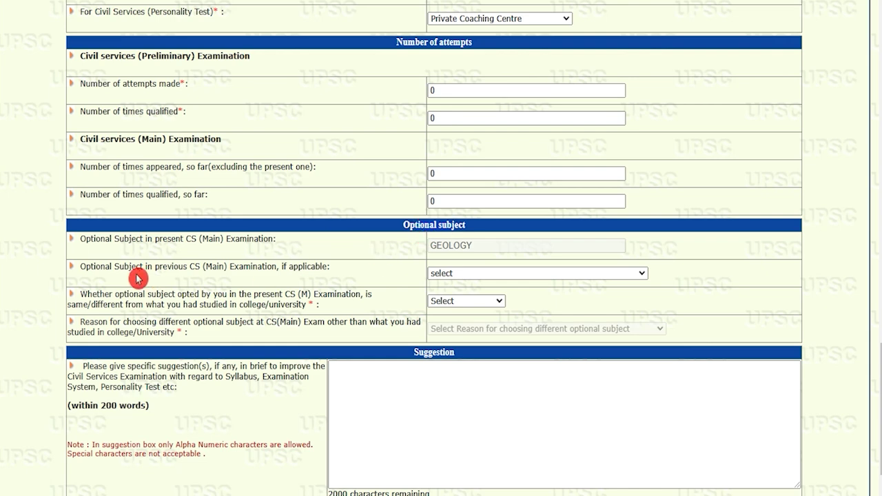
Pick HISTORY as the previous optional subject and mark it 'Same subject'.
left_click_drag(94, 268, 295, 267)
left_click(451, 276)
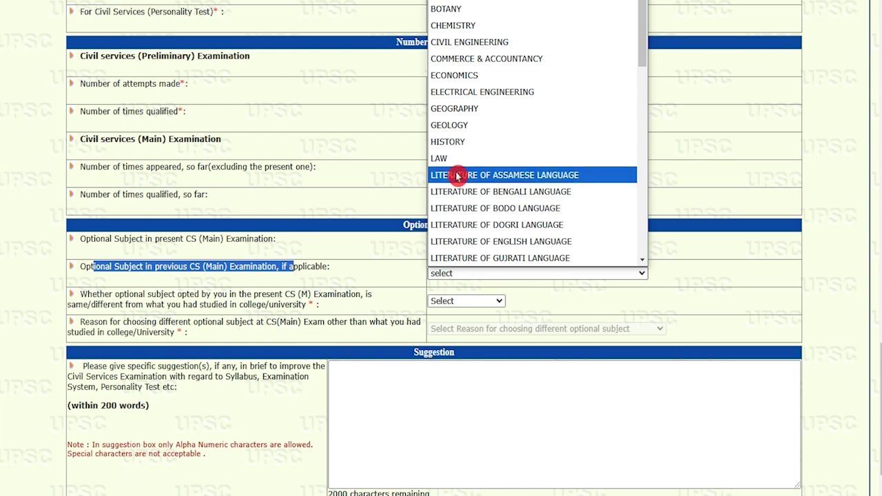
left_click(455, 141)
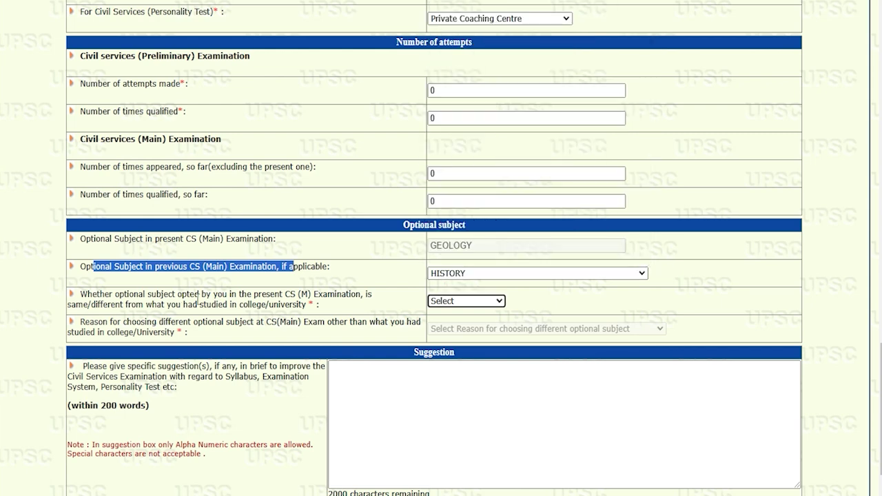
left_click_drag(126, 294, 190, 295)
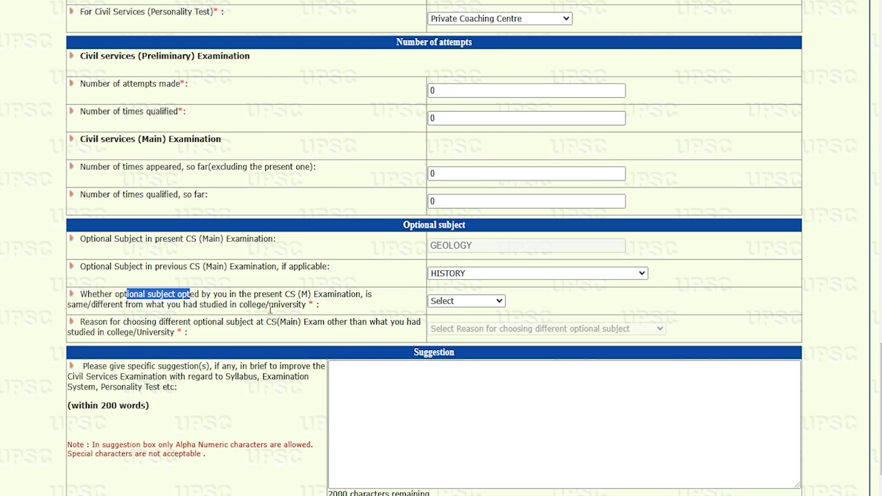
left_click_drag(247, 305, 275, 305)
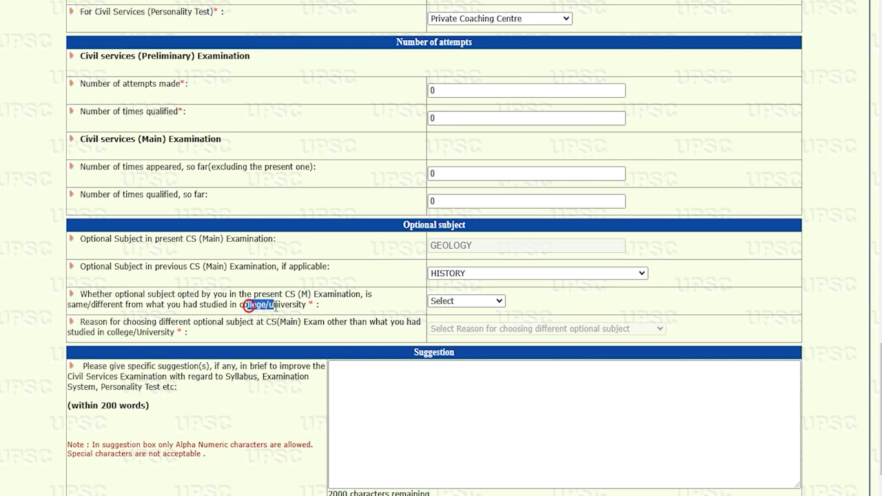
left_click(457, 302)
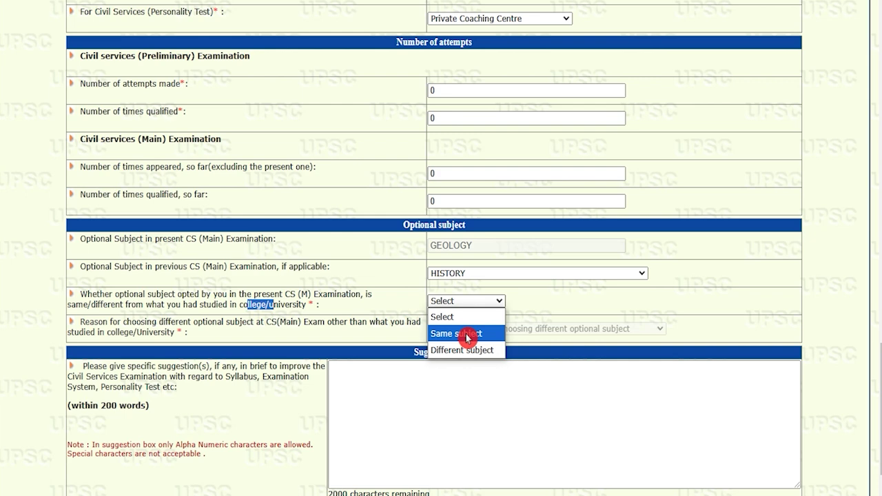
left_click(466, 334)
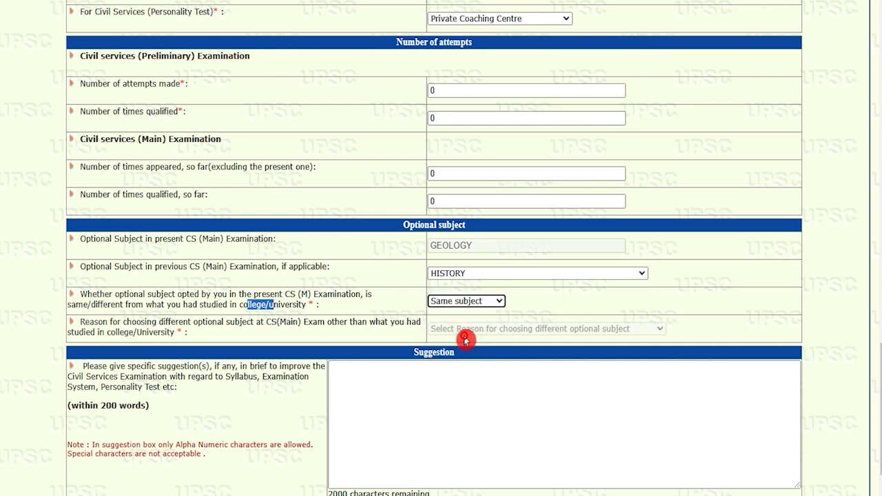
Leave the suggestion box empty and save the form to continue to the declaration.
scroll(114, 337, "down", 1)
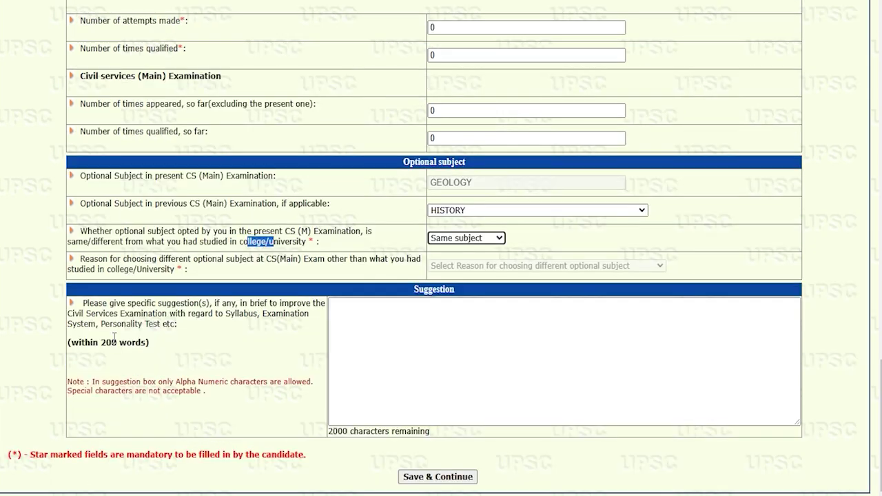
left_click_drag(81, 314, 208, 314)
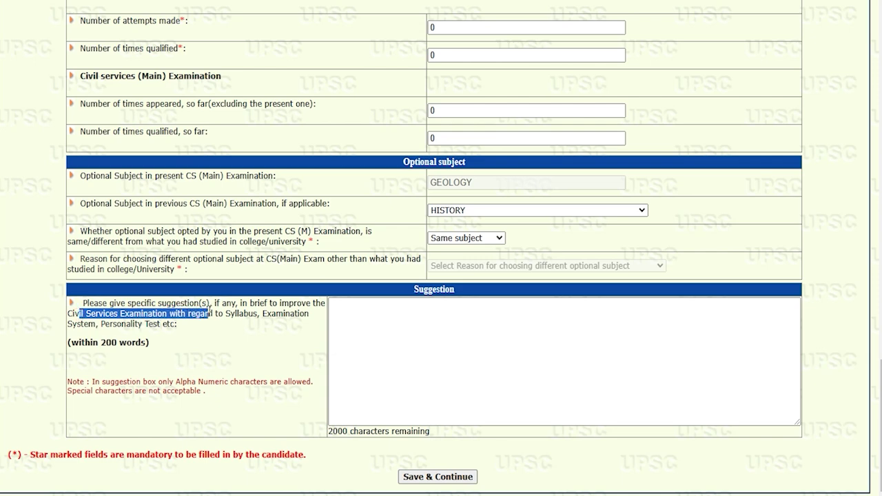
left_click_drag(118, 323, 160, 324)
left_click(369, 323)
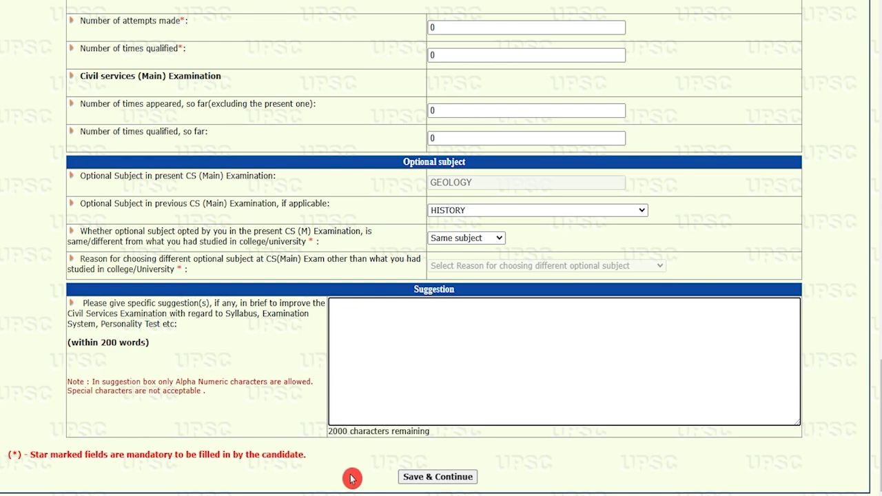
left_click(456, 479)
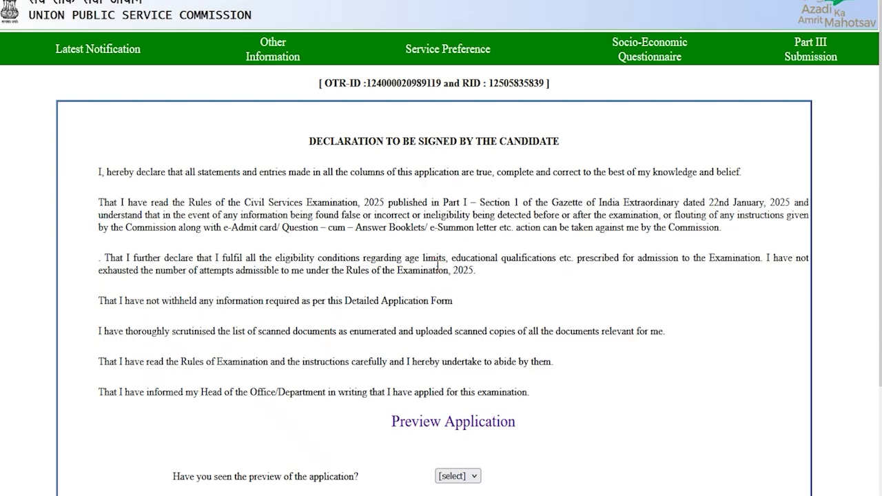
Open the application preview and answer Yes to having seen it.
scroll(437, 264, "down", 2)
left_click(427, 295)
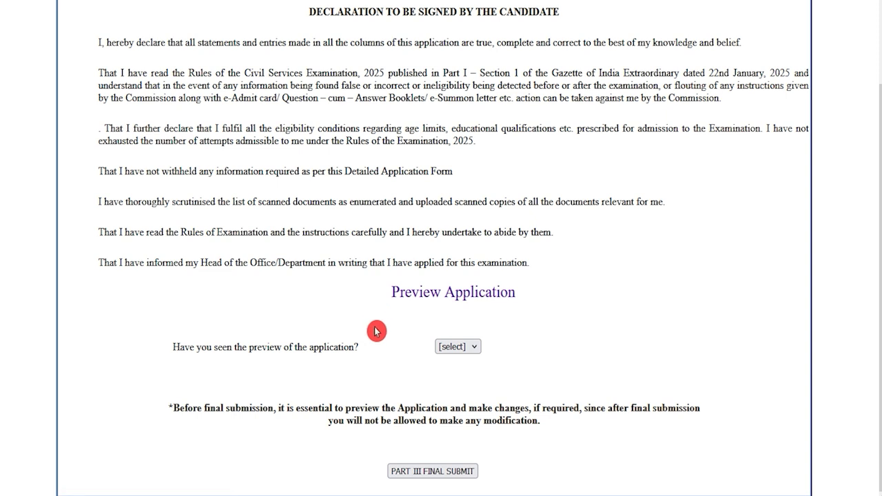
left_click_drag(202, 347, 405, 346)
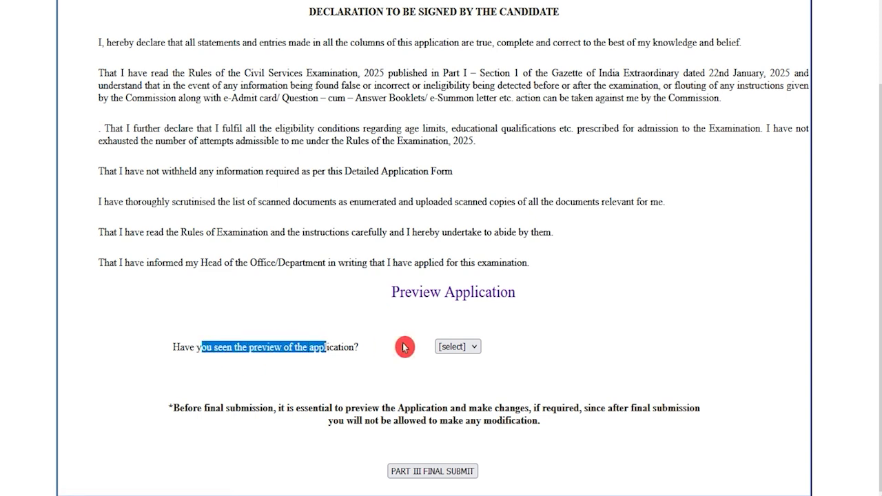
left_click(457, 347)
left_click(454, 381)
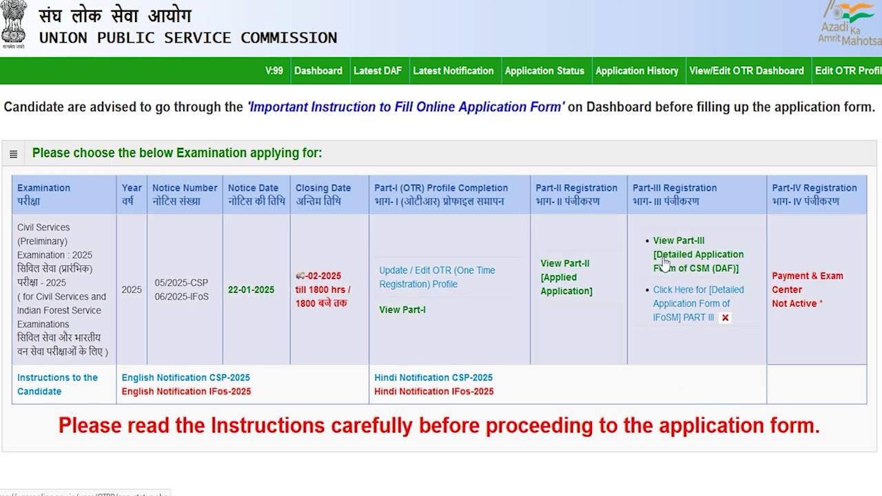
left_click(717, 254)
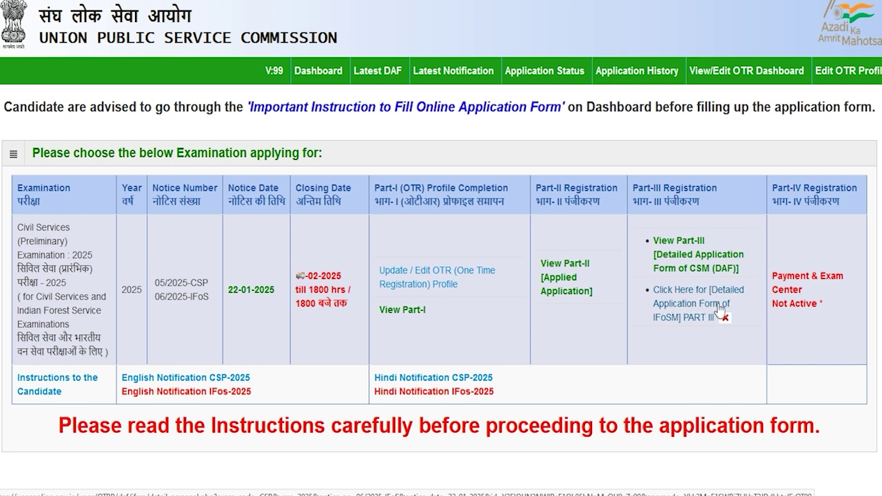
left_click(701, 314)
Open the IFoSM Part III form and mark both father and mother as Alive.
left_click(696, 319)
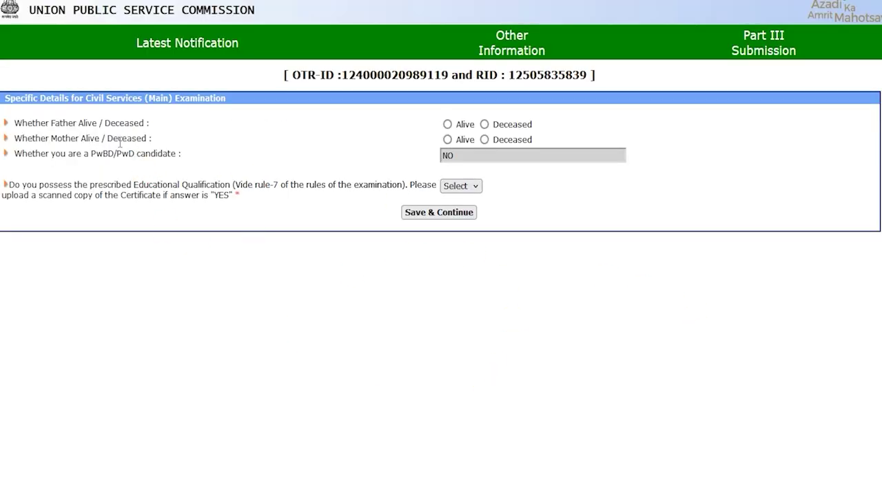
left_click_drag(59, 123, 92, 123)
double_click(133, 125)
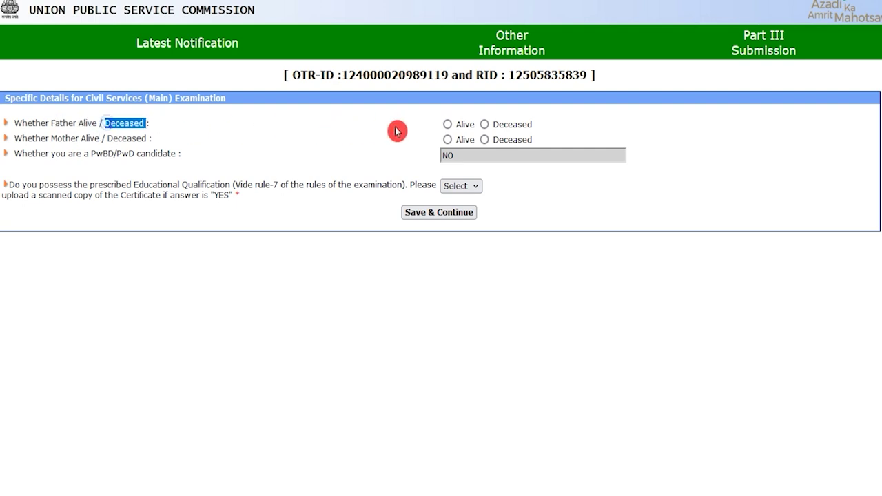
left_click(447, 125)
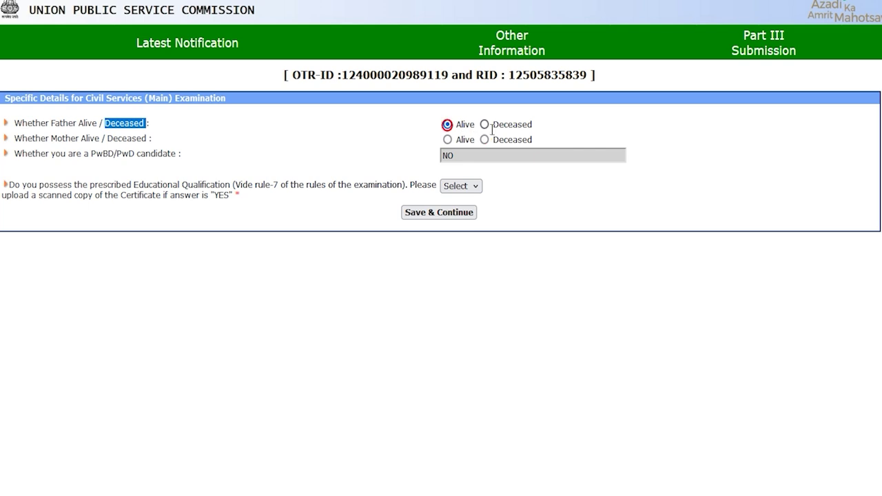
left_click_drag(53, 138, 82, 136)
left_click(448, 139)
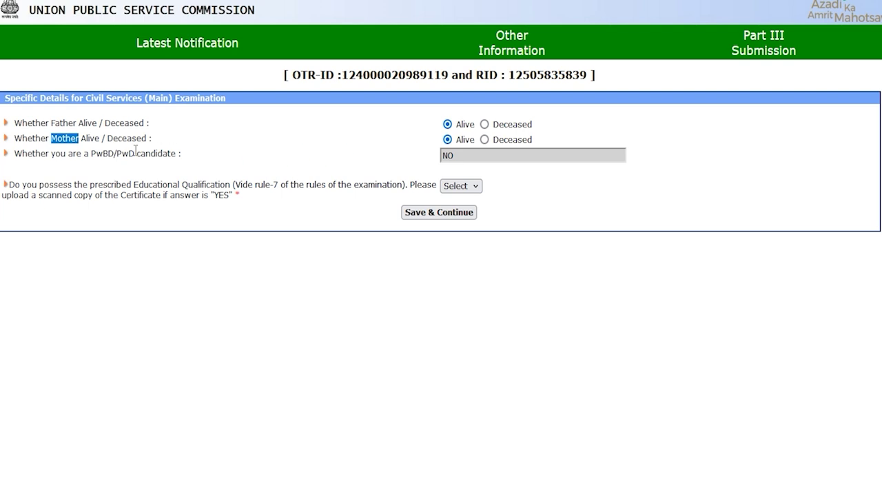
left_click_drag(52, 153, 153, 153)
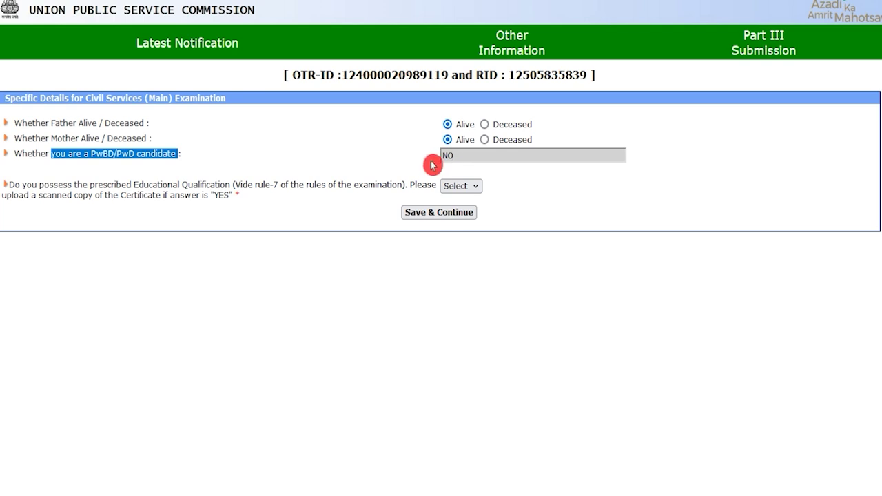
Answer Yes to holding the prescribed educational qualification and save the form.
left_click_drag(141, 185, 218, 185)
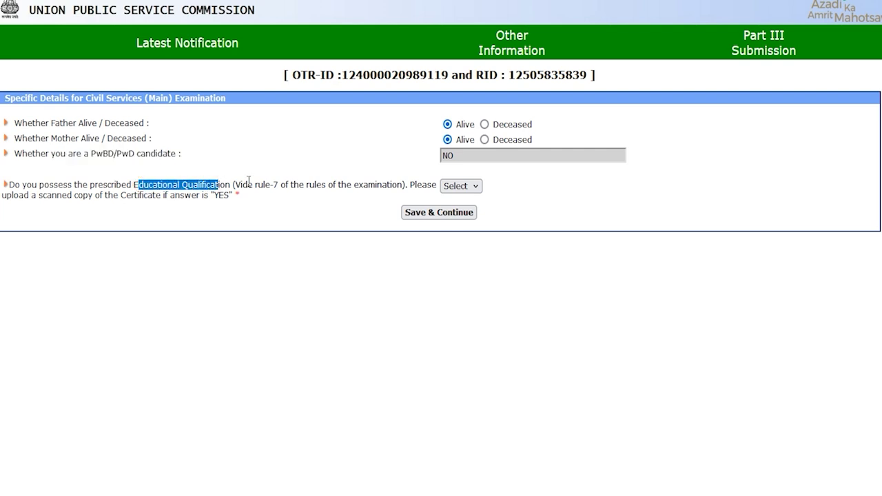
left_click(458, 186)
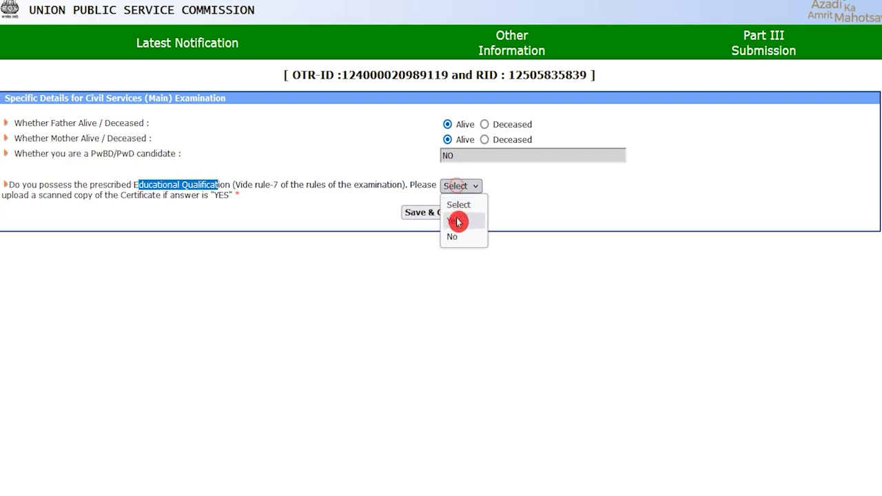
left_click(458, 220)
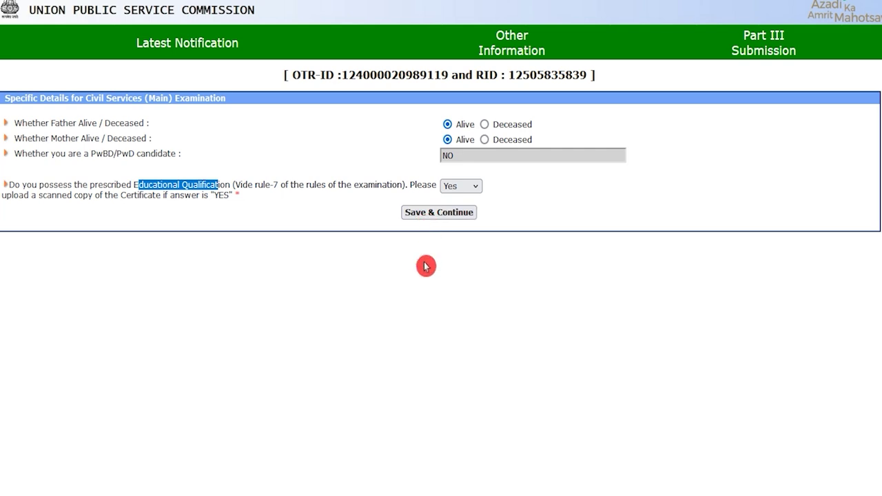
left_click(442, 214)
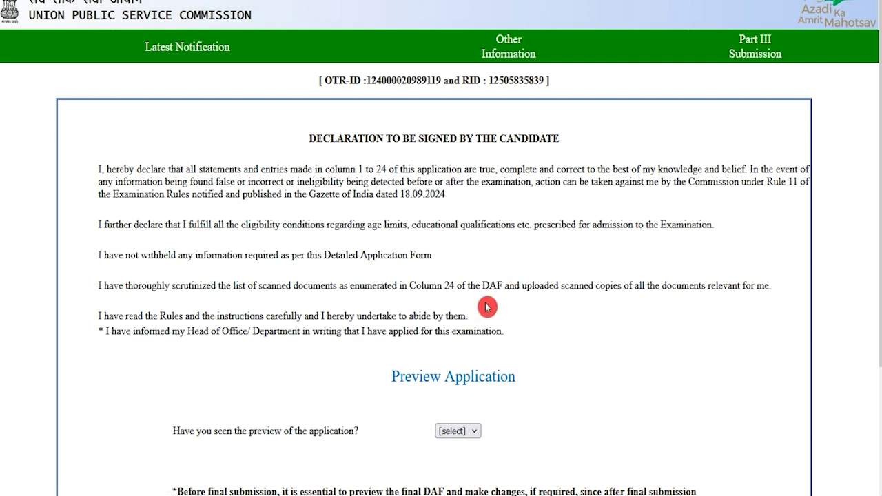
Answer Yes to the IFoSM preview question and finally submit Part III.
scroll(398, 311, "down", 2)
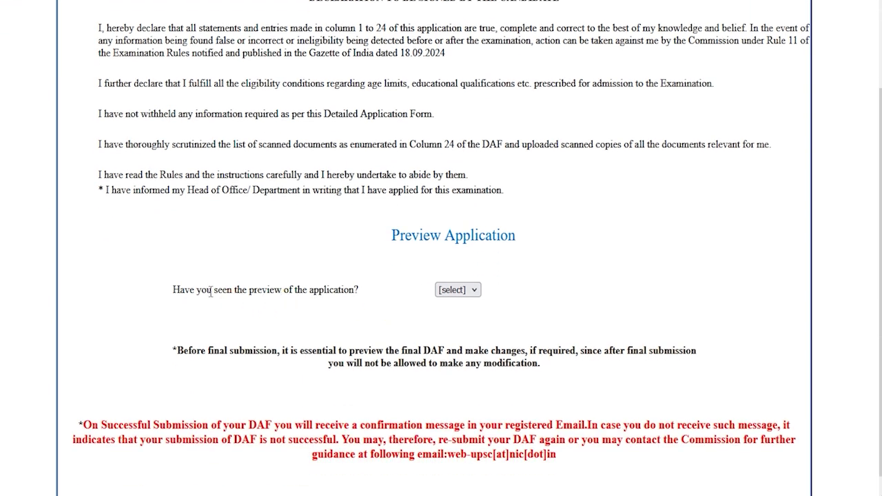
left_click_drag(199, 290, 401, 288)
left_click(454, 290)
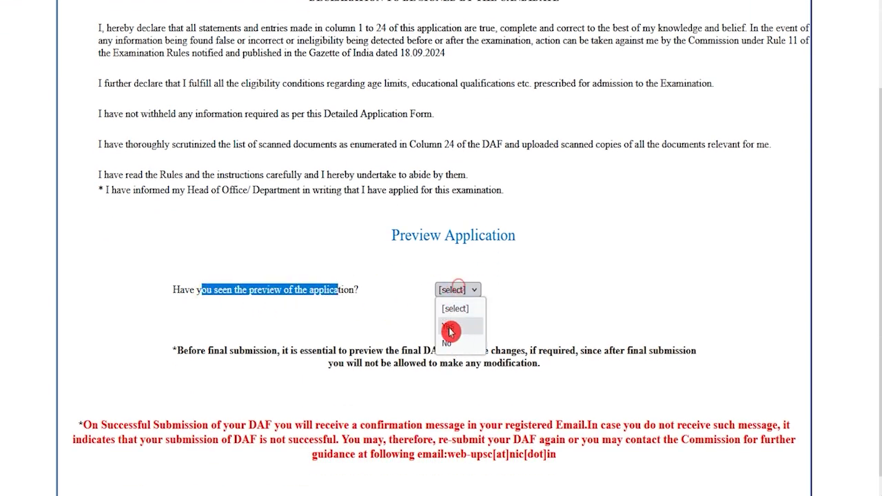
left_click(452, 315)
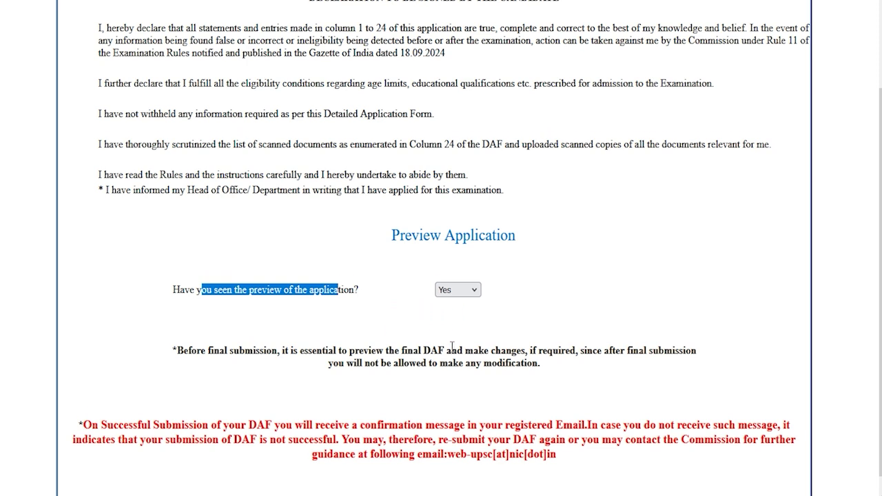
scroll(452, 346, "down", 1)
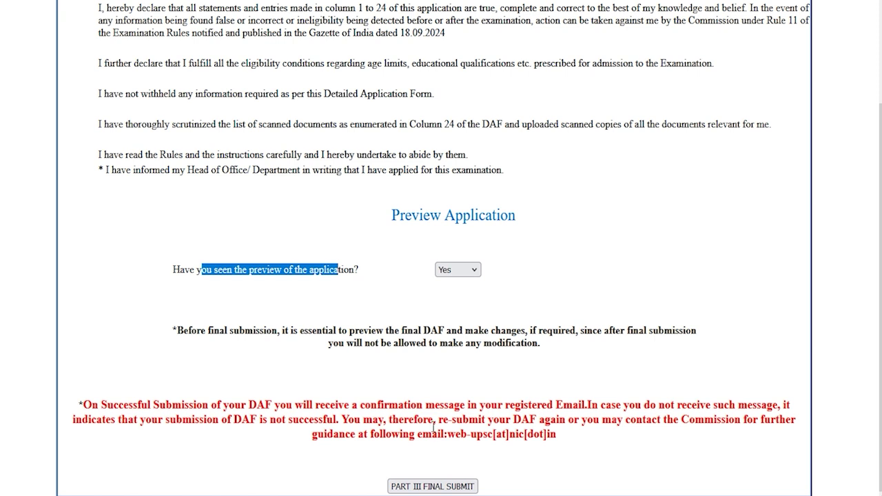
left_click(441, 485)
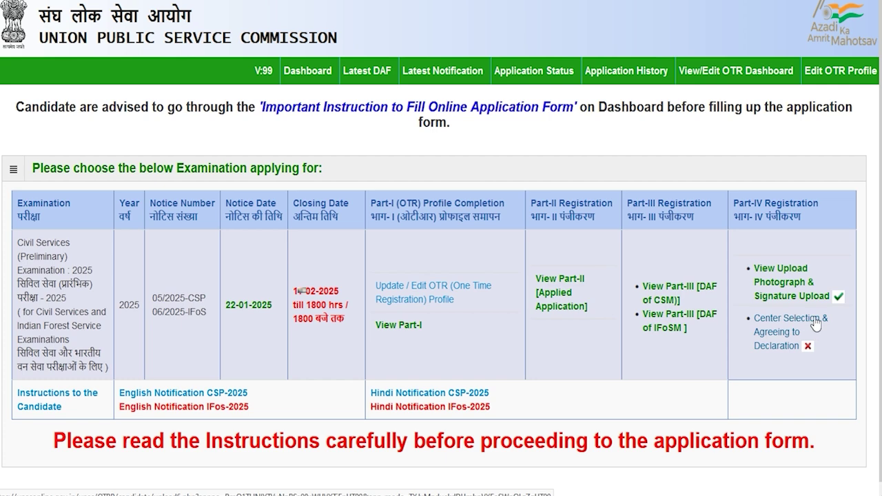
Select Dehradun as the exam centre and agree to the declaration to submit.
left_click(779, 345)
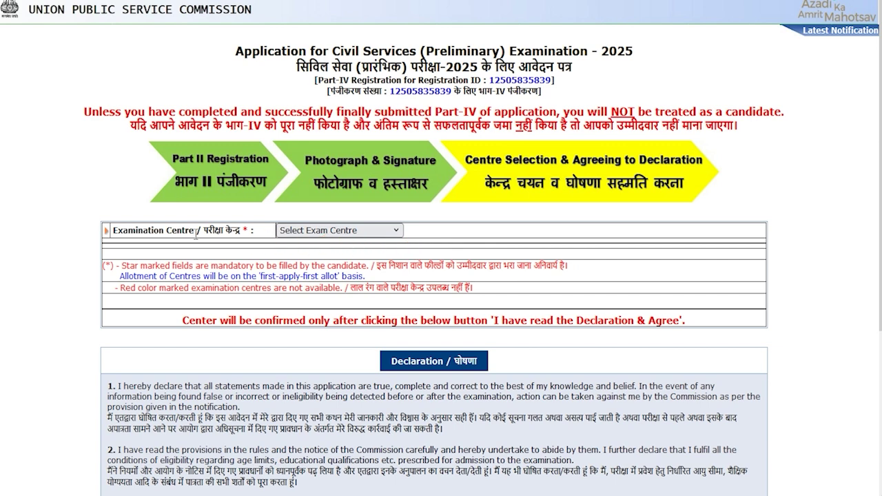
left_click_drag(204, 231, 232, 230)
left_click(305, 230)
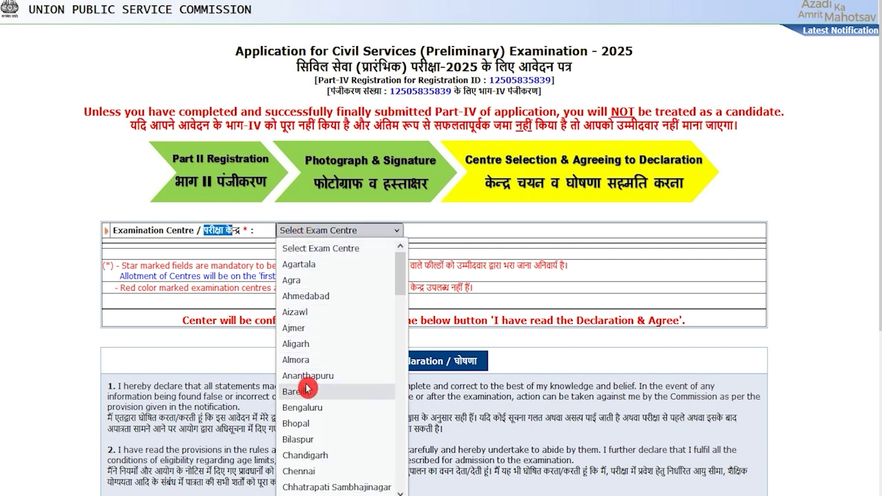
scroll(323, 338, "down", 4)
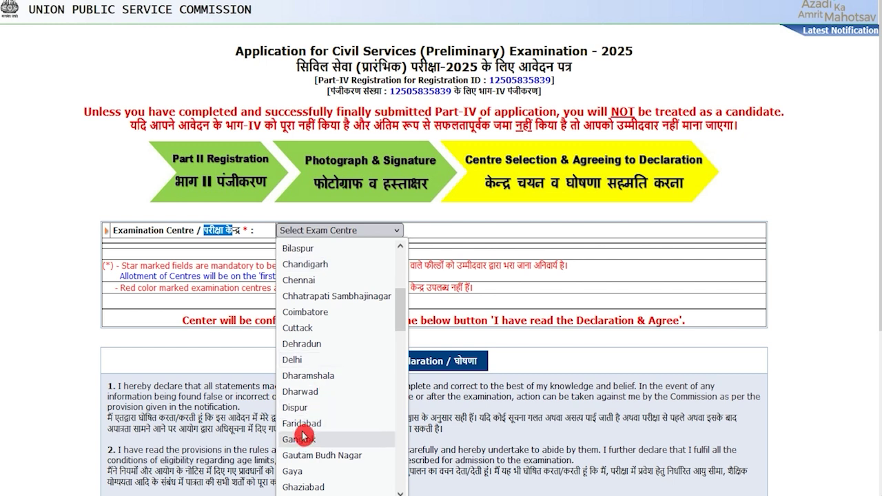
left_click(317, 343)
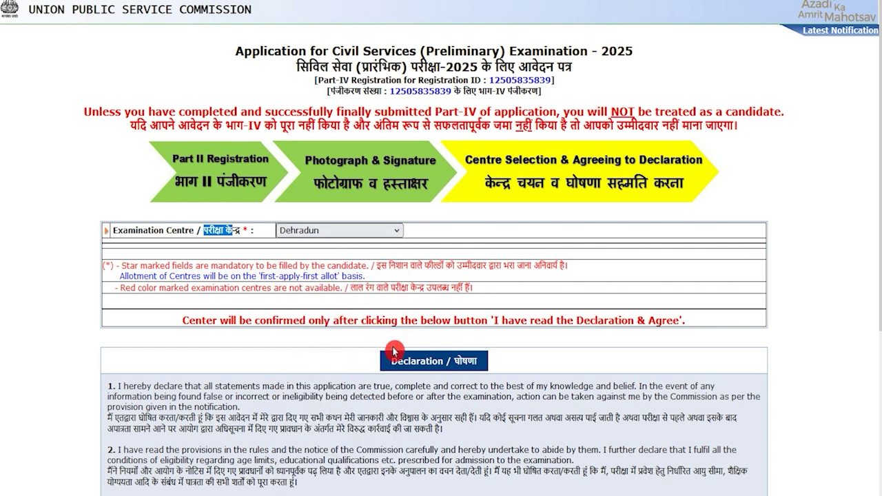
scroll(444, 365, "down", 3)
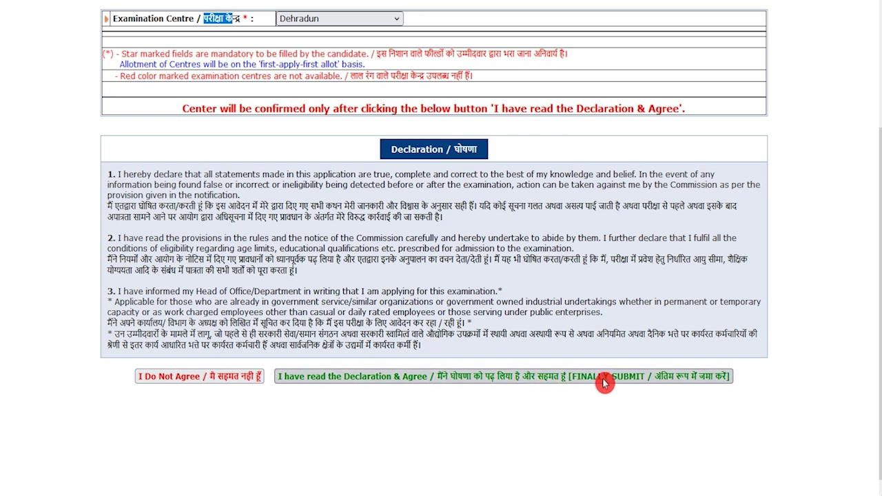
left_click(632, 381)
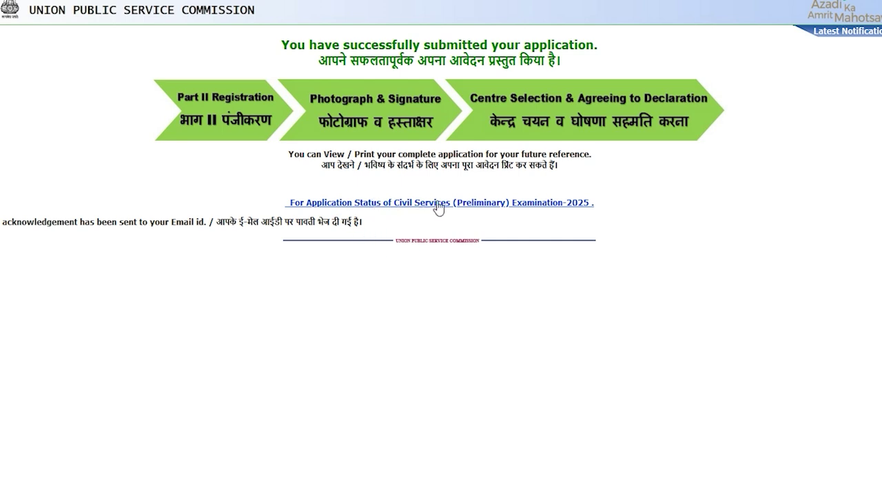
Open the Civil Services (Preliminary) Examination-2025 application status table and review it.
left_click(541, 204)
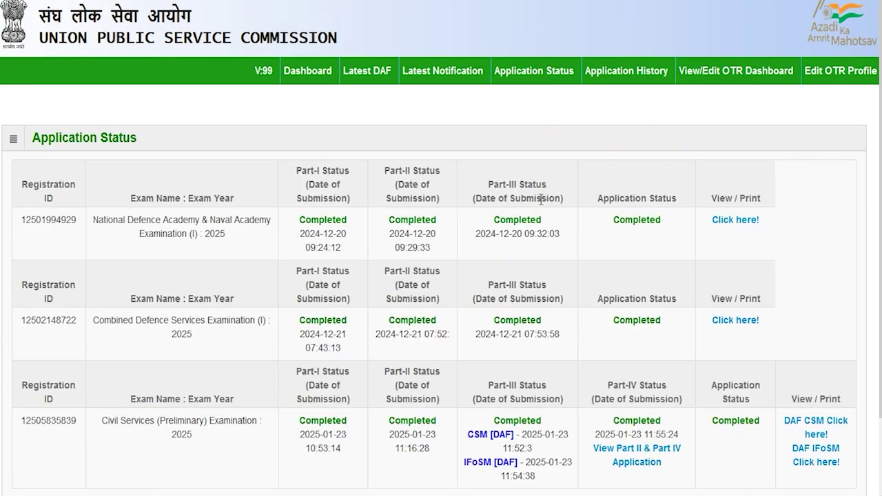
scroll(444, 283, "down", 2)
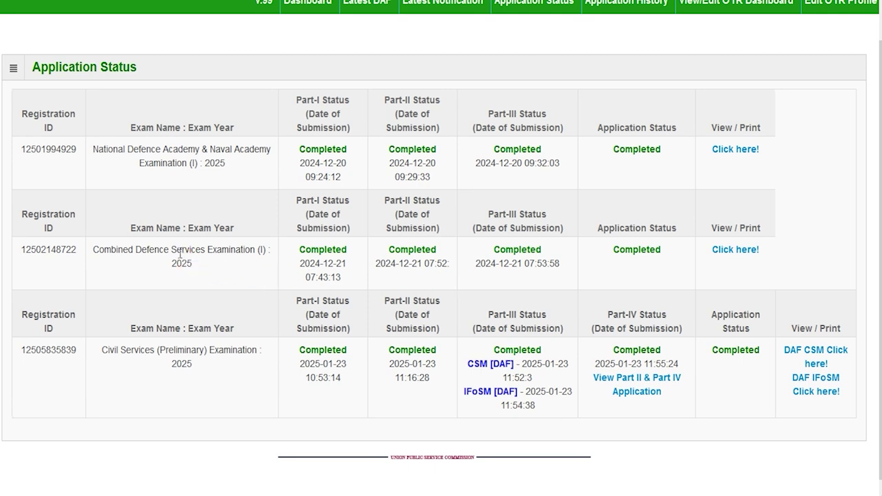
left_click_drag(145, 354, 193, 351)
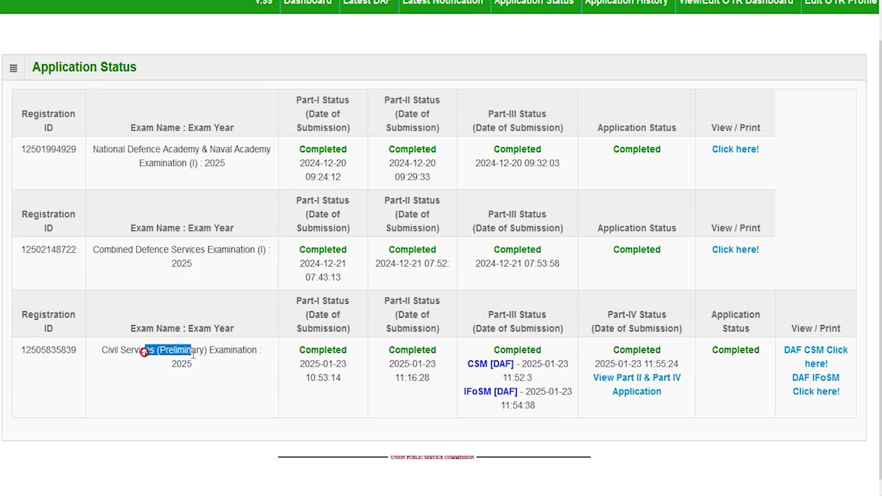
left_click_drag(182, 253, 241, 253)
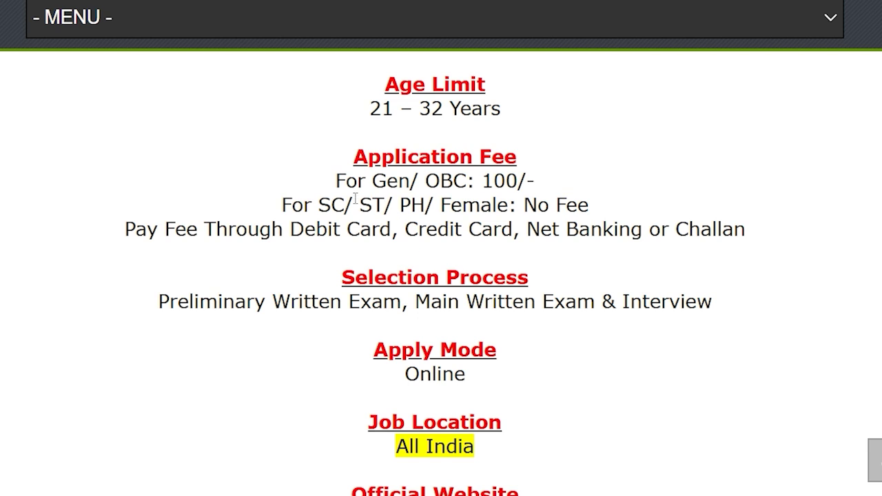
left_click_drag(320, 204, 587, 205)
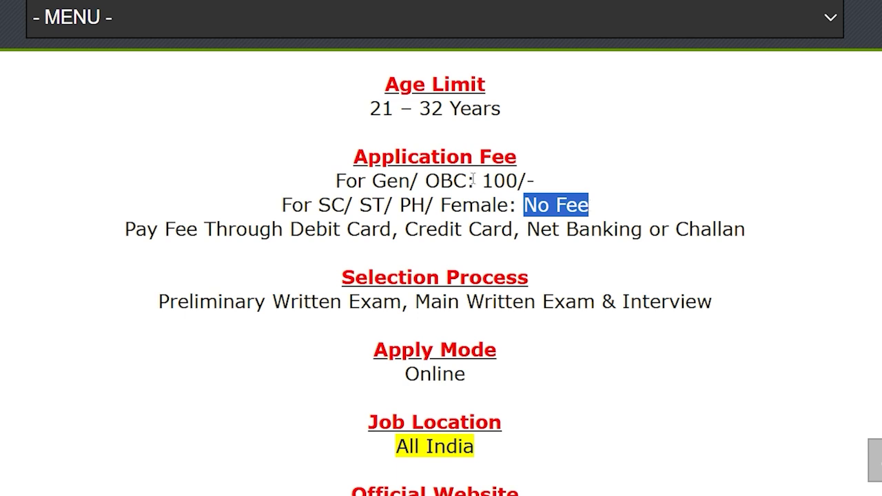
left_click_drag(371, 181, 536, 181)
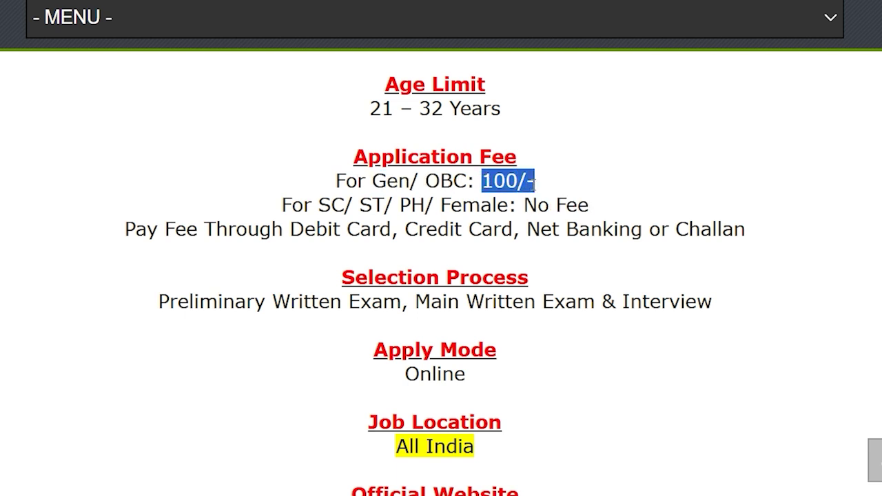
left_click_drag(305, 229, 707, 232)
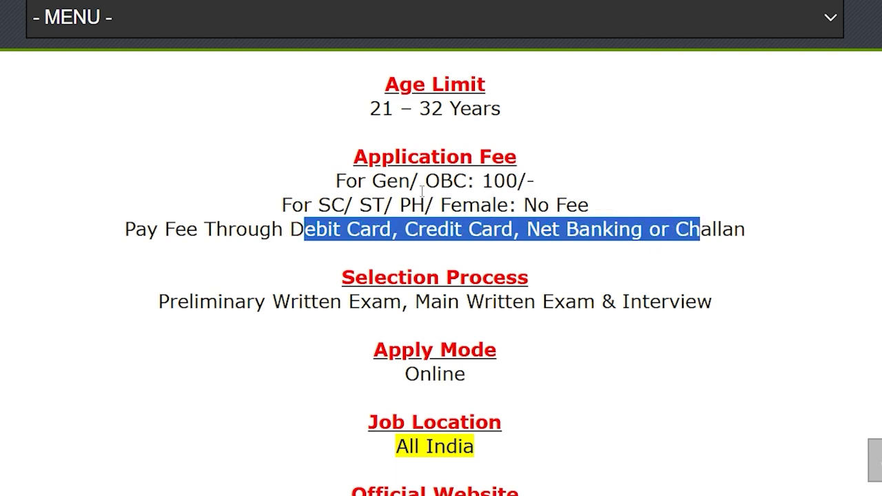
left_click_drag(386, 182, 465, 182)
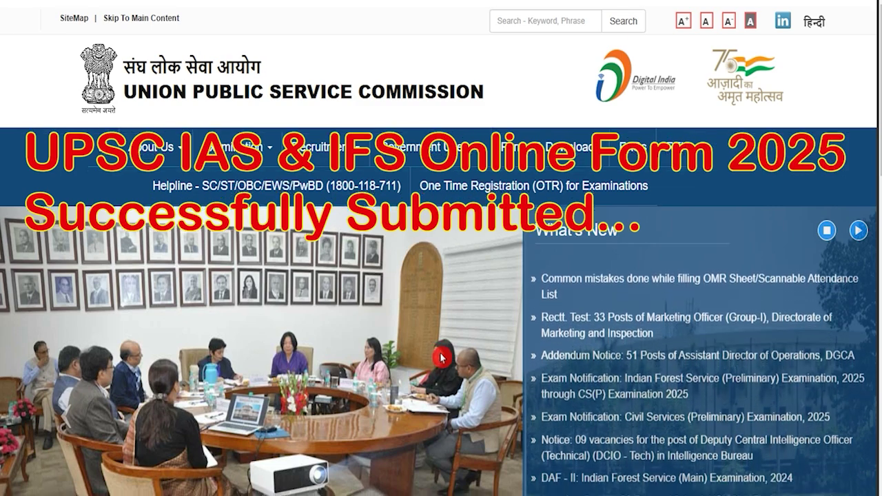
scroll(482, 283, "down", 5)
scroll(482, 282, "up", 5)
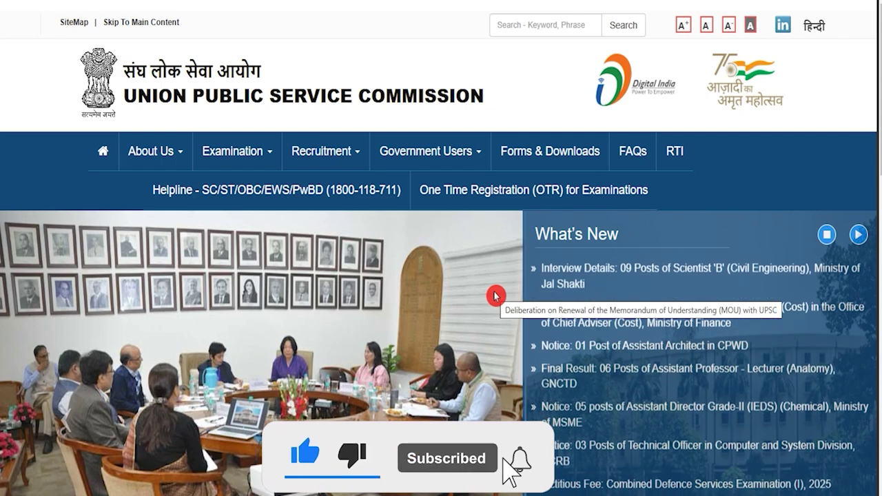
scroll(495, 295, "down", 3)
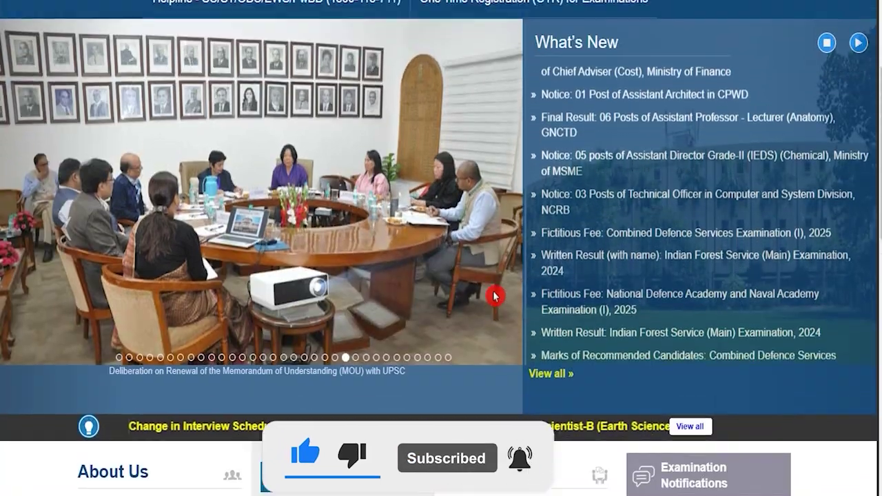